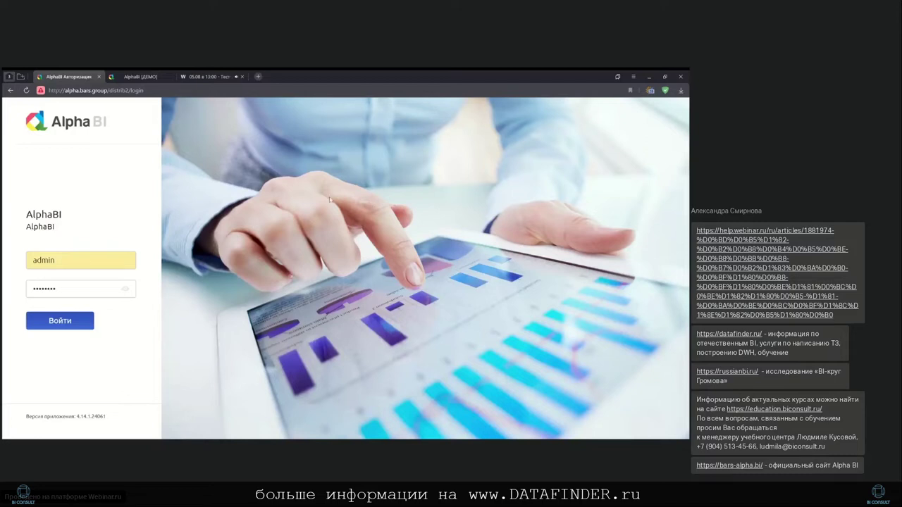
Sign in, browse the Детальный анализ продаж, Менеджеры and Поставщики dashboards, then open Система
left_click(79, 321)
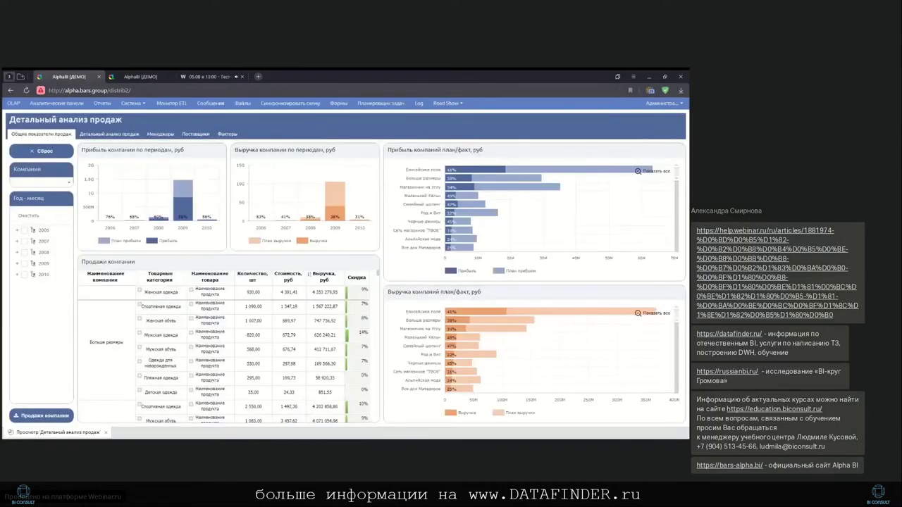
left_click(110, 134)
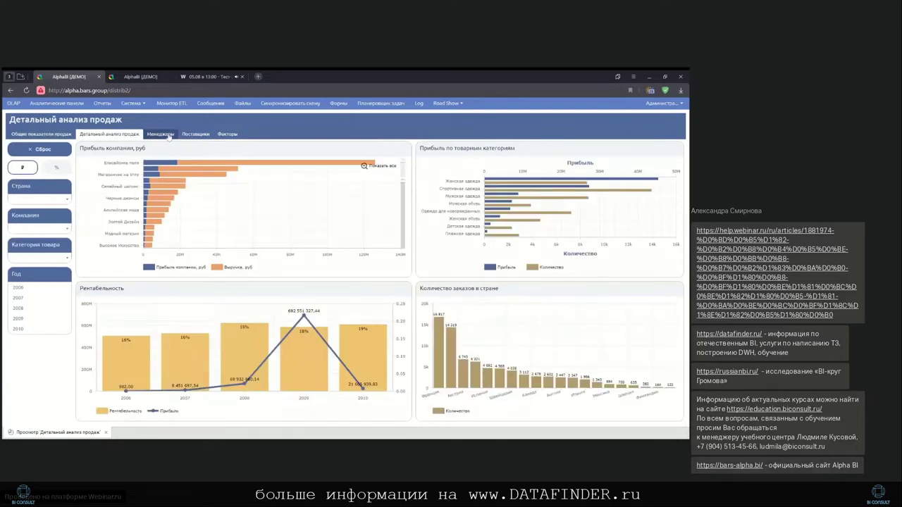
left_click(161, 134)
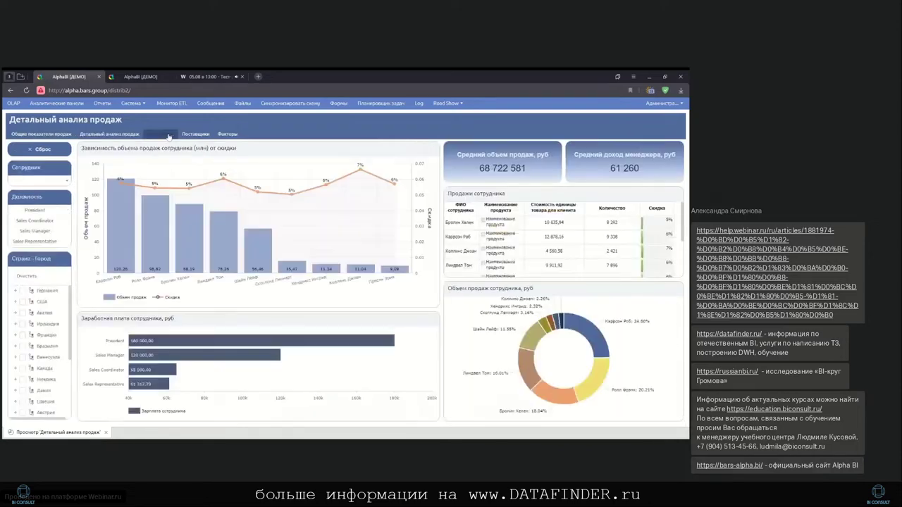
left_click(192, 135)
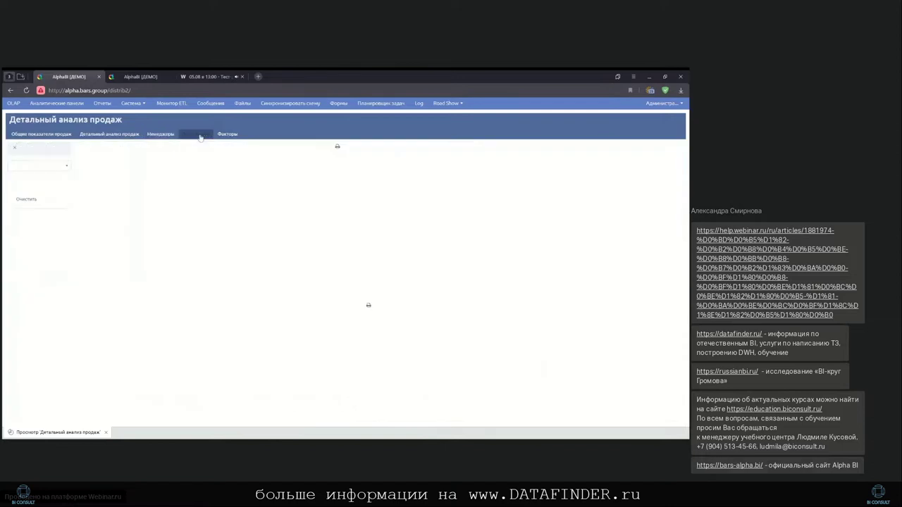
left_click(131, 104)
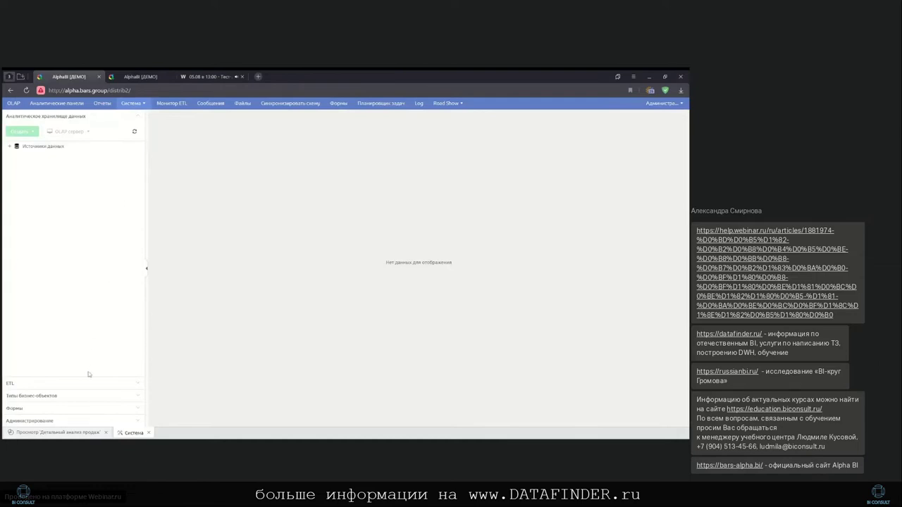
Open Настройка безопасности filtered to Функции системы for the Инвестиционная деятельность role
left_click(69, 420)
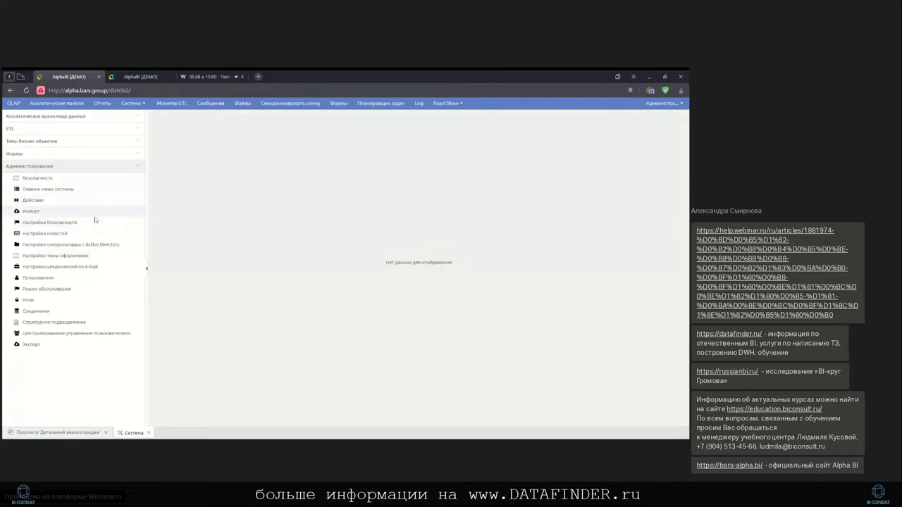
left_click(122, 219)
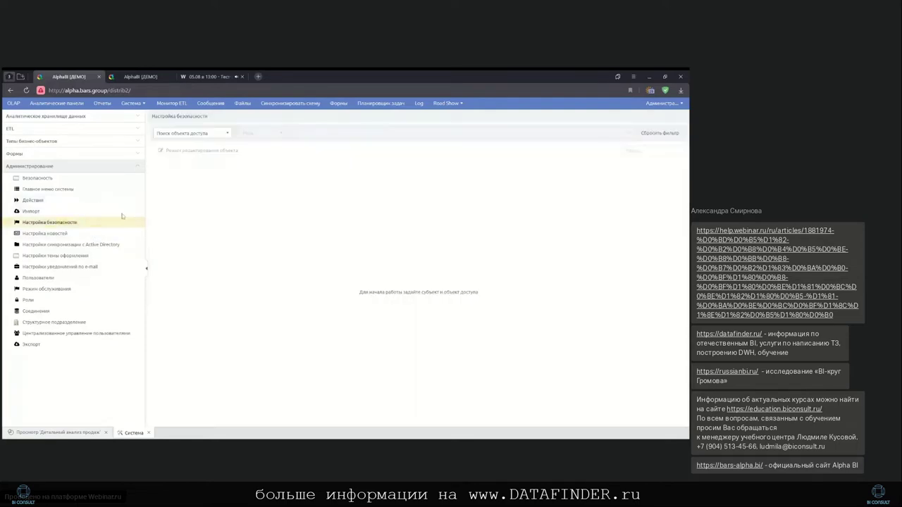
left_click(227, 134)
left_click(215, 158)
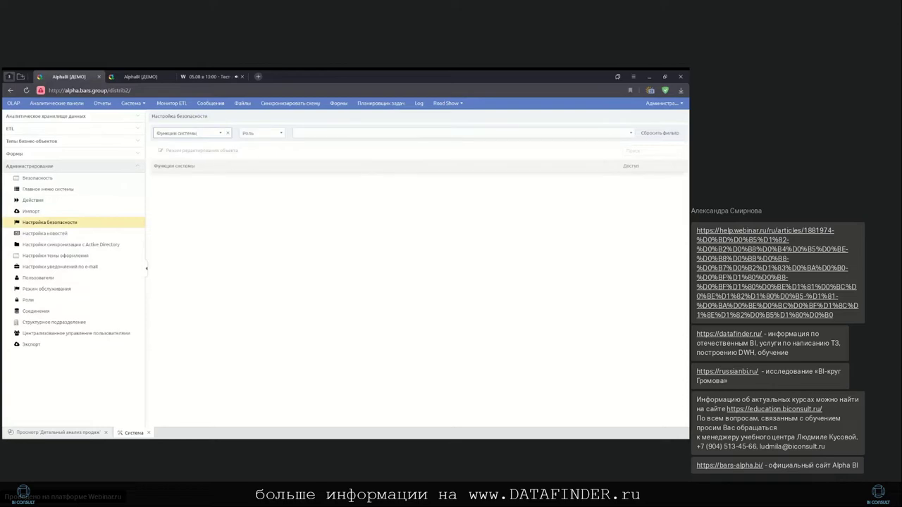
left_click(631, 134)
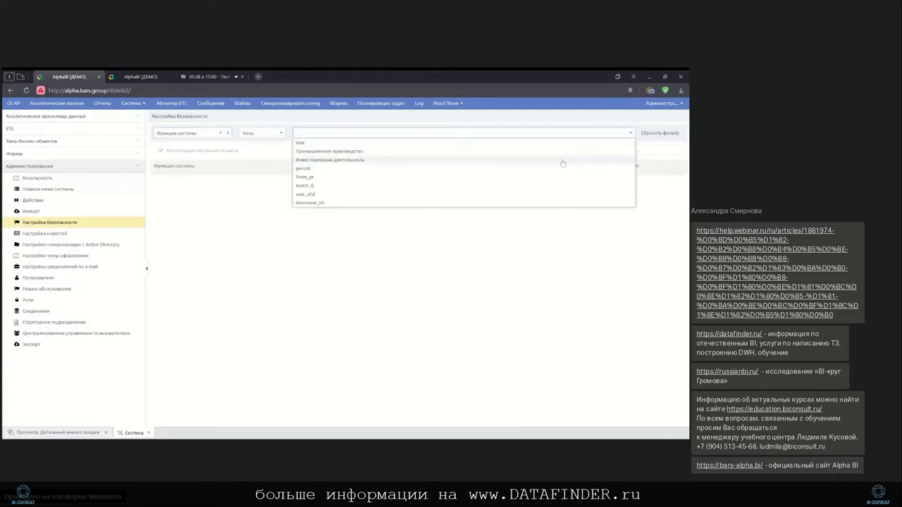
left_click(536, 162)
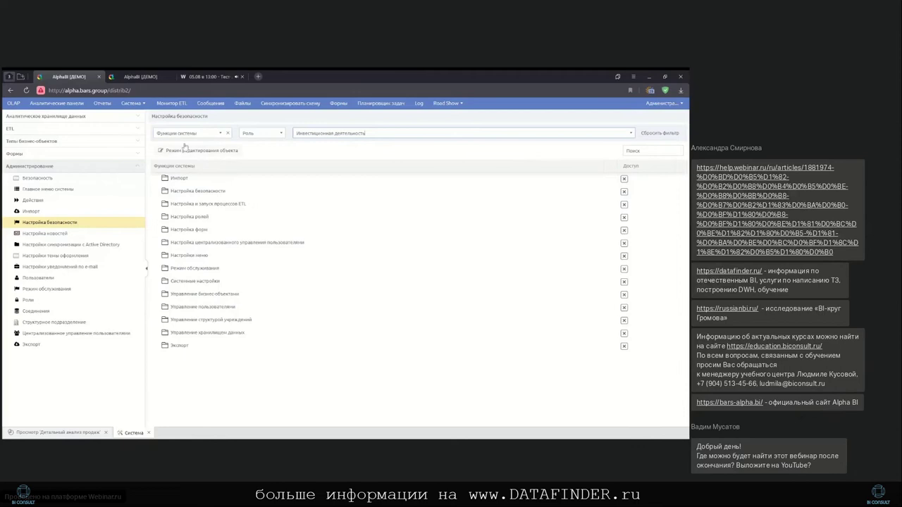
Switch the access object type to Реестры, then open the Импорт list
left_click(221, 133)
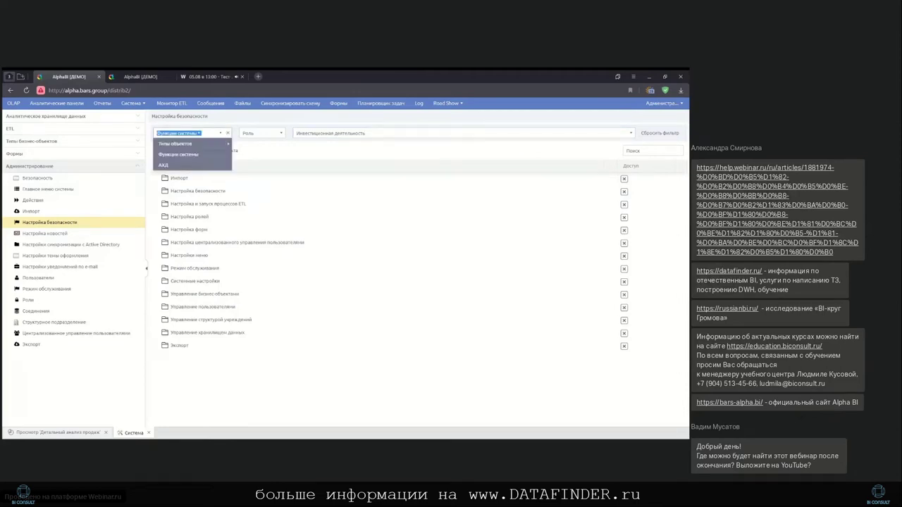
mouse_move(228, 146)
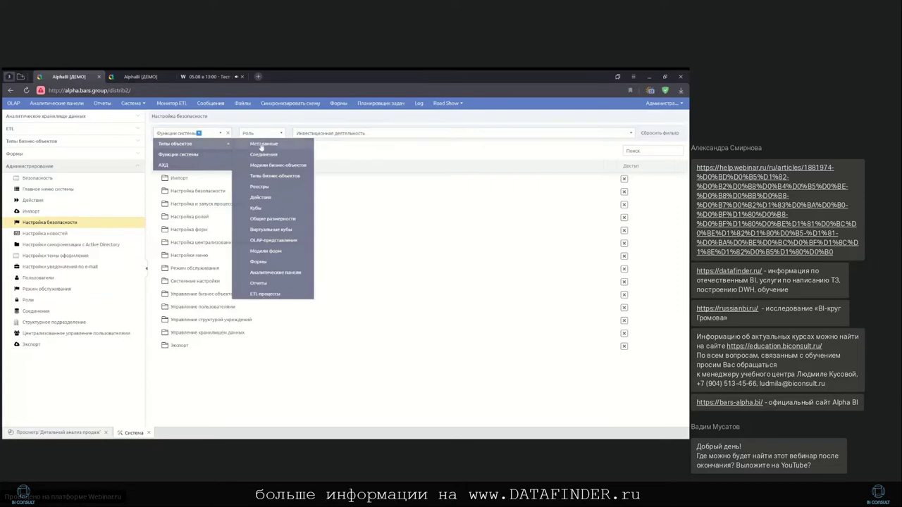
left_click(284, 186)
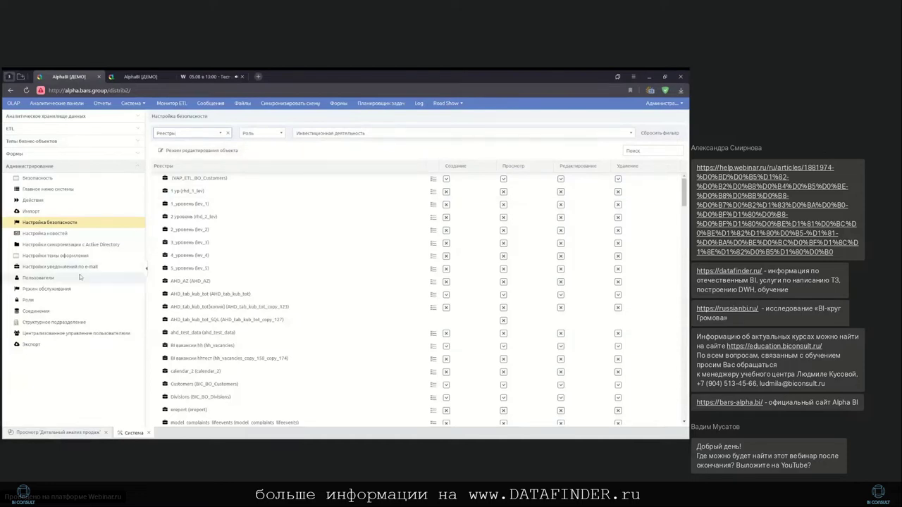
left_click(67, 210)
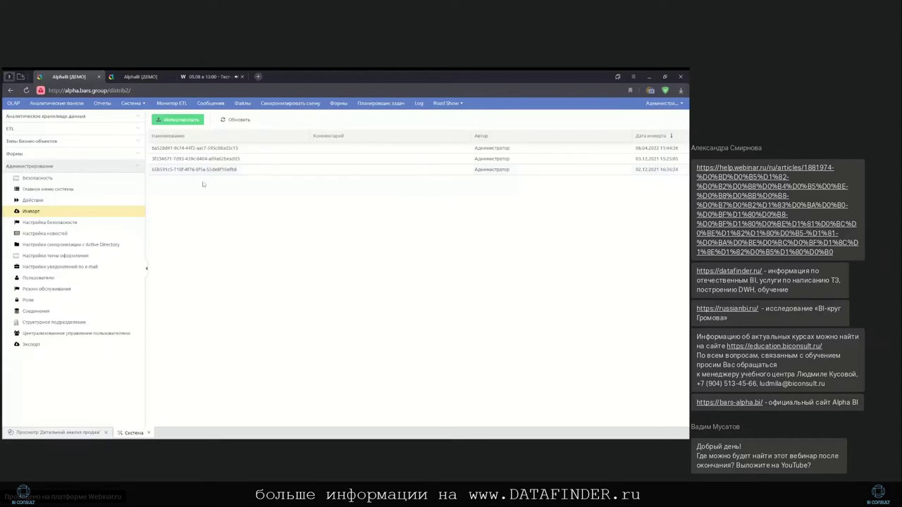
Open Соединения under Администрирование to list the kbcms-dev and app_pa_alphabi connections
left_click(79, 310)
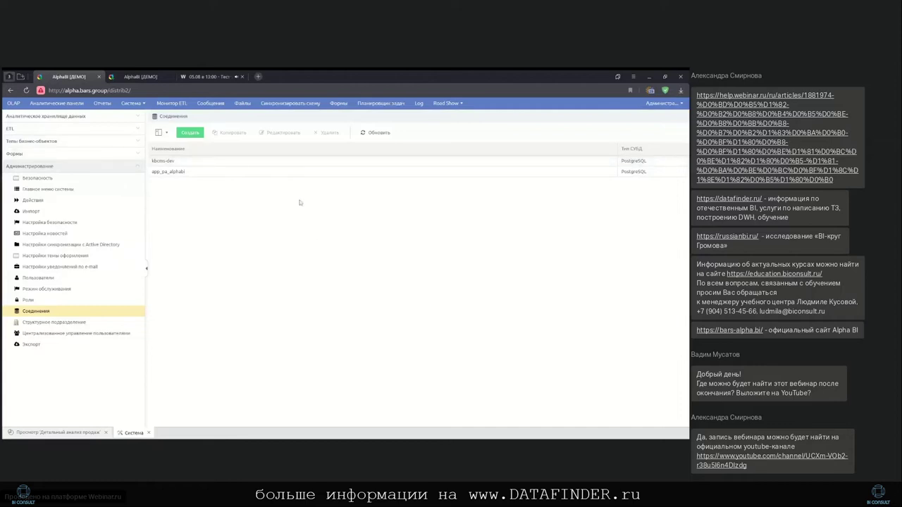
double_click(218, 173)
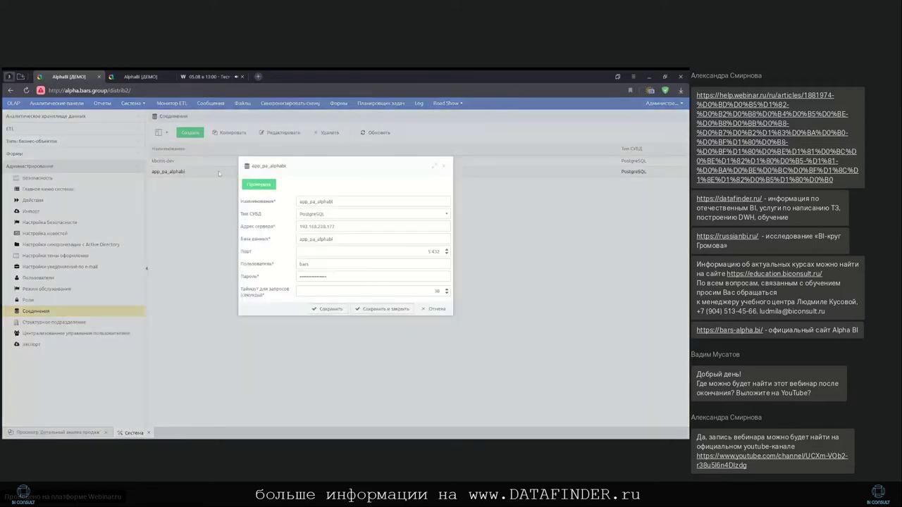
left_click(258, 184)
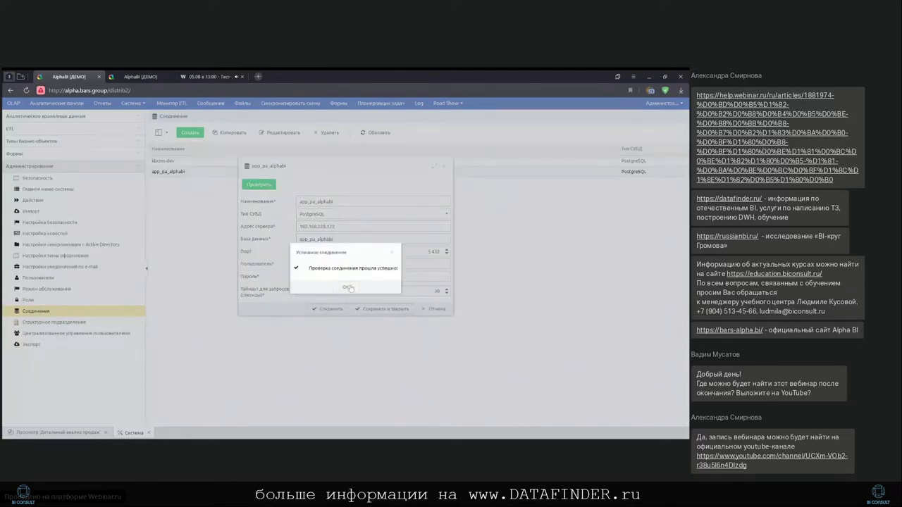
left_click(348, 287)
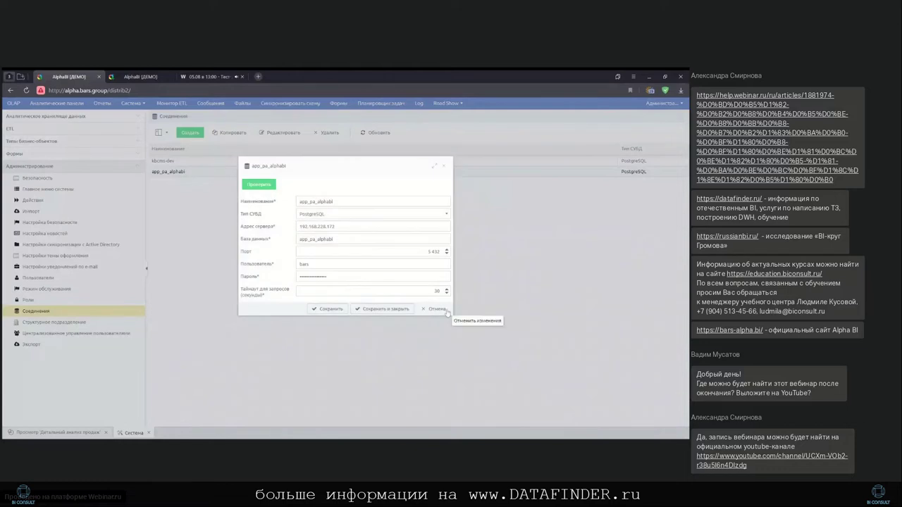
left_click(447, 313)
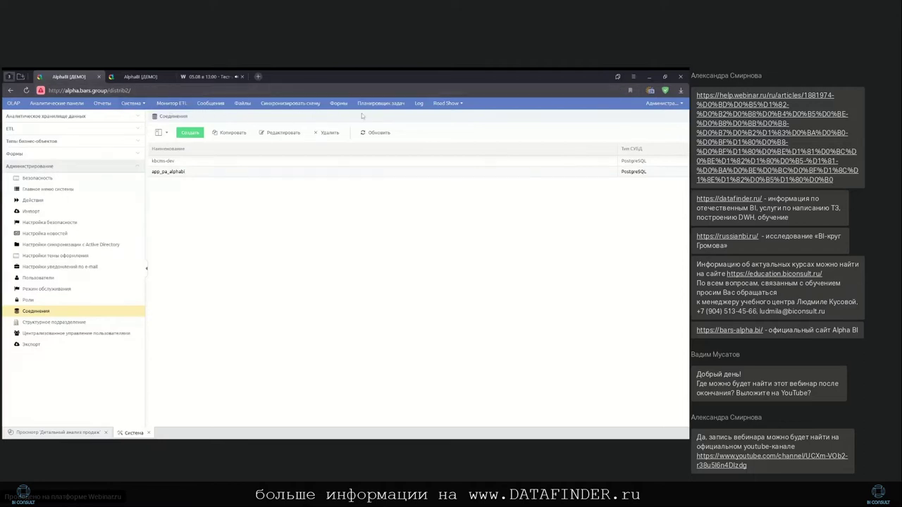
Open Road Show > Продажи компании (OLAP) from Отчеты, close it, and return to Система
left_click(103, 104)
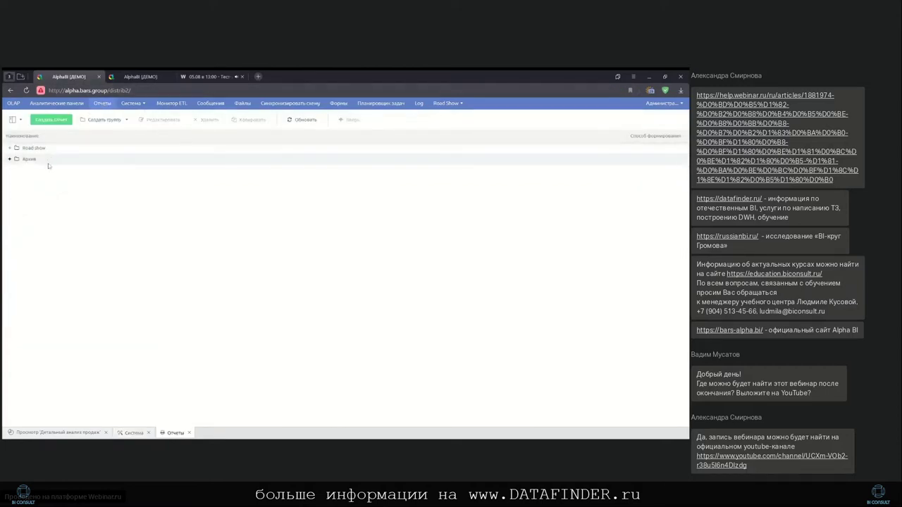
left_click(9, 148)
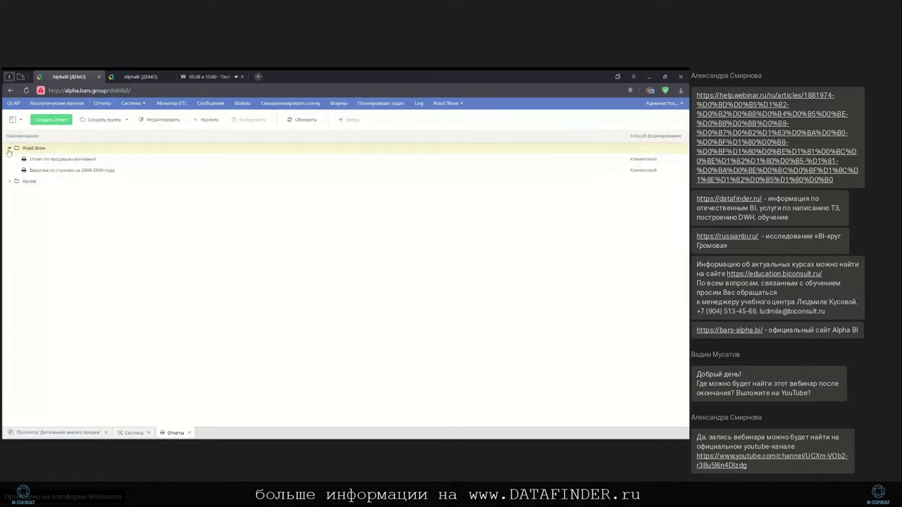
left_click(9, 148)
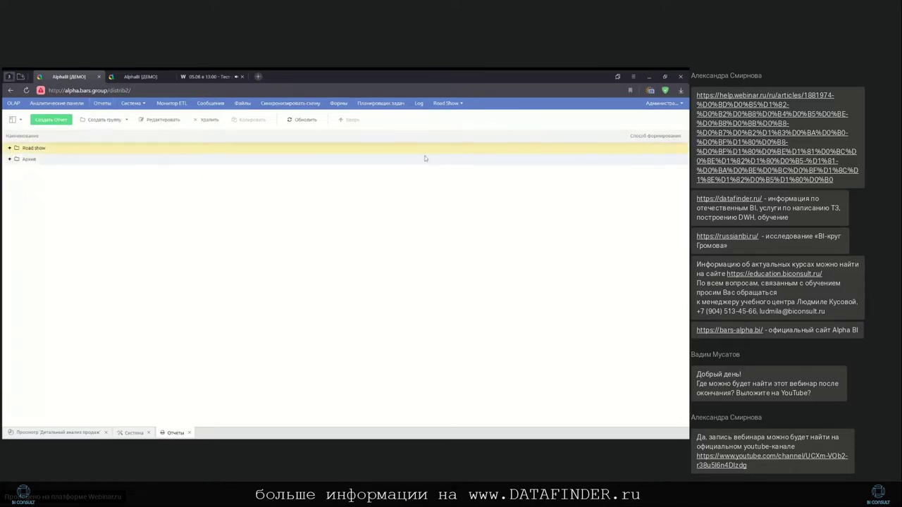
left_click(465, 107)
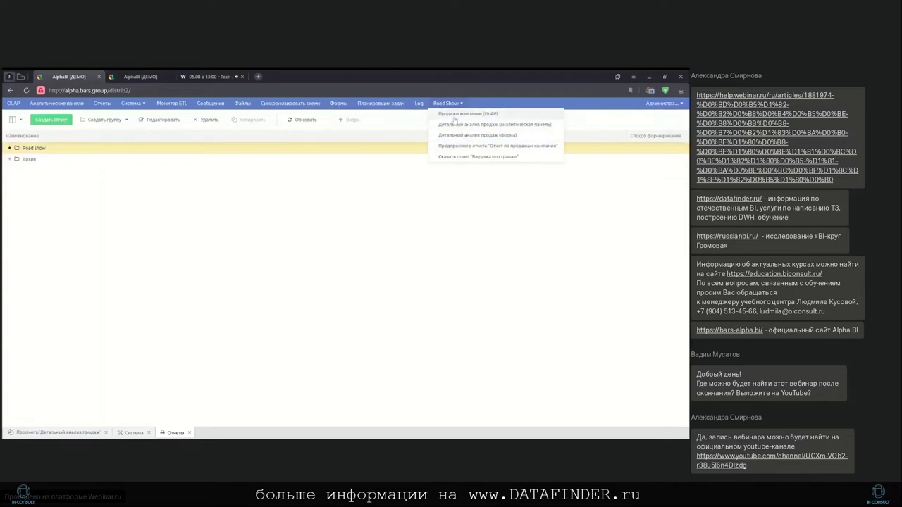
left_click(455, 115)
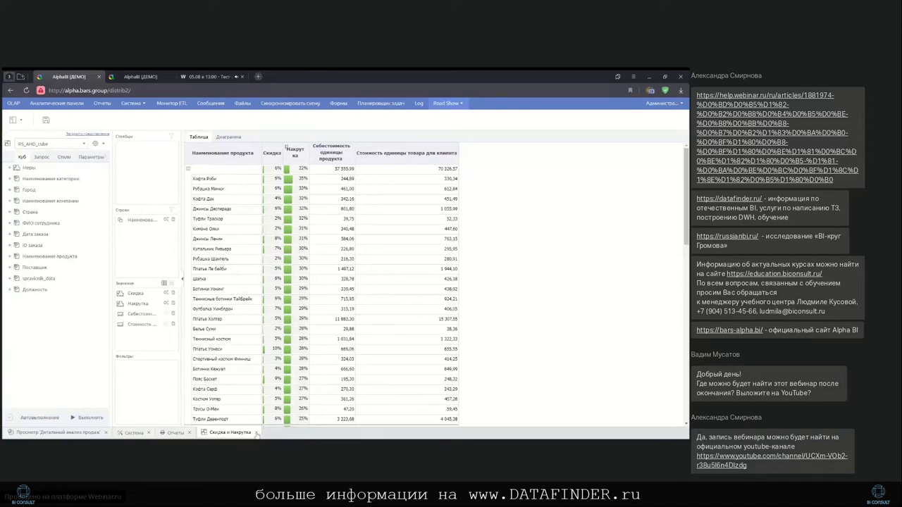
left_click(257, 432)
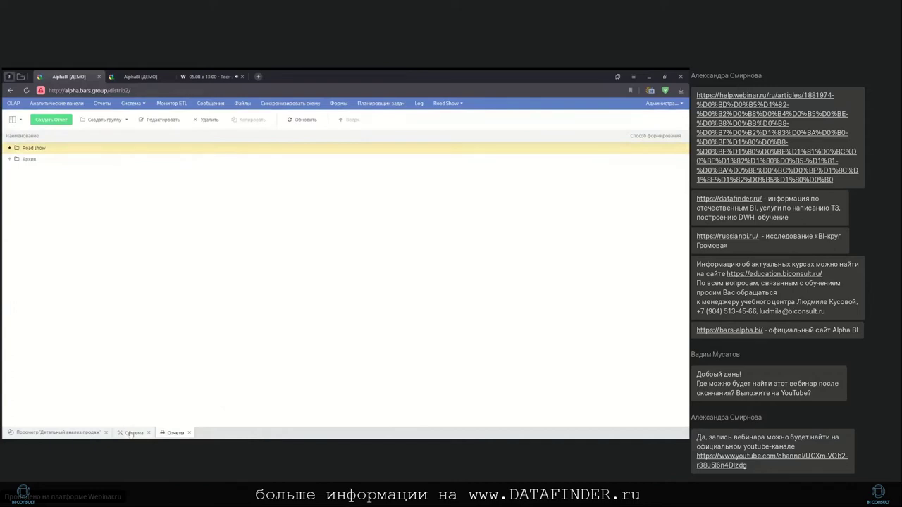
left_click(131, 433)
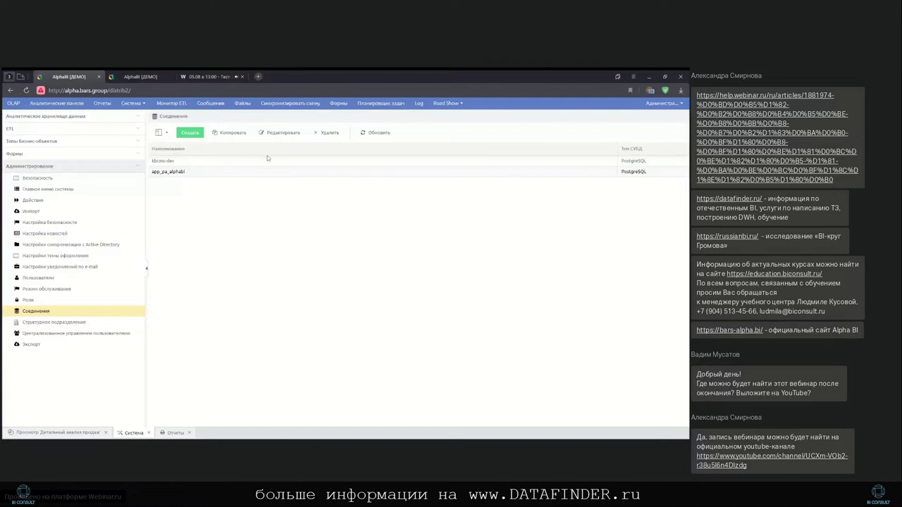
Open the spravochnik_data business object's table in Каталог > Road Show
left_click(69, 142)
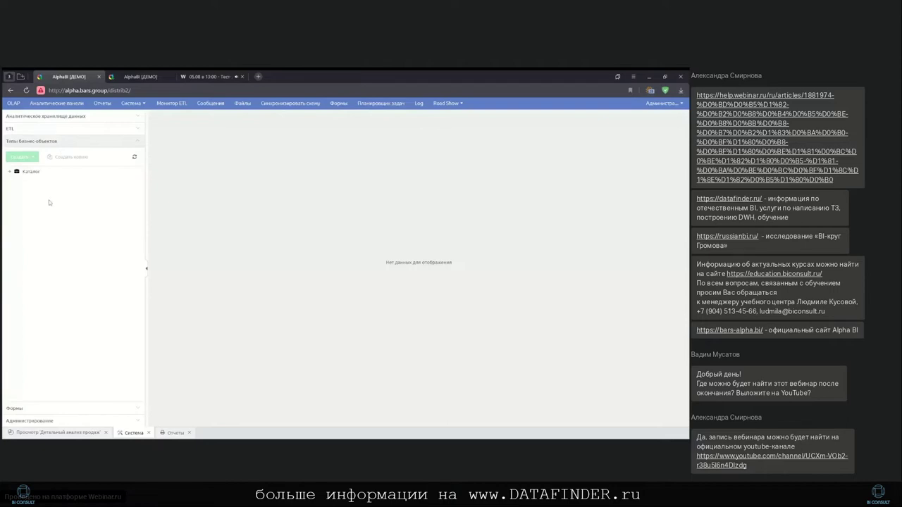
left_click(9, 172)
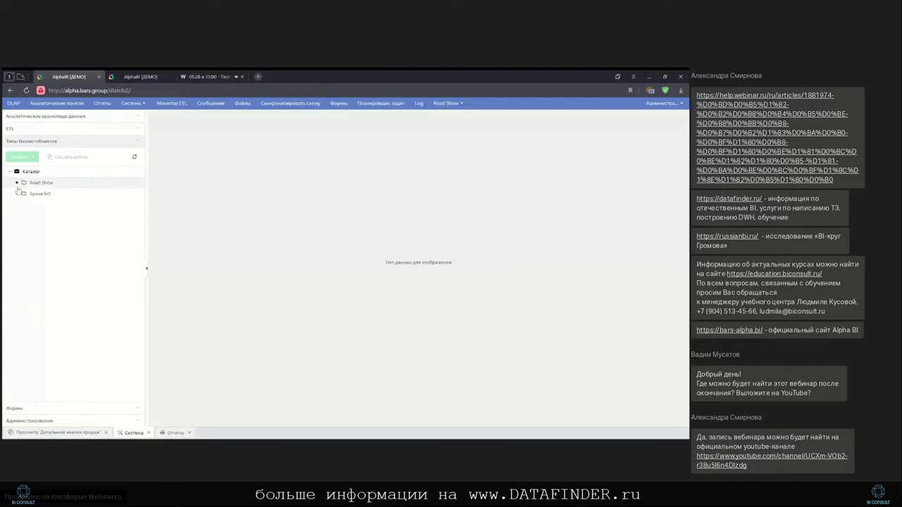
left_click(16, 183)
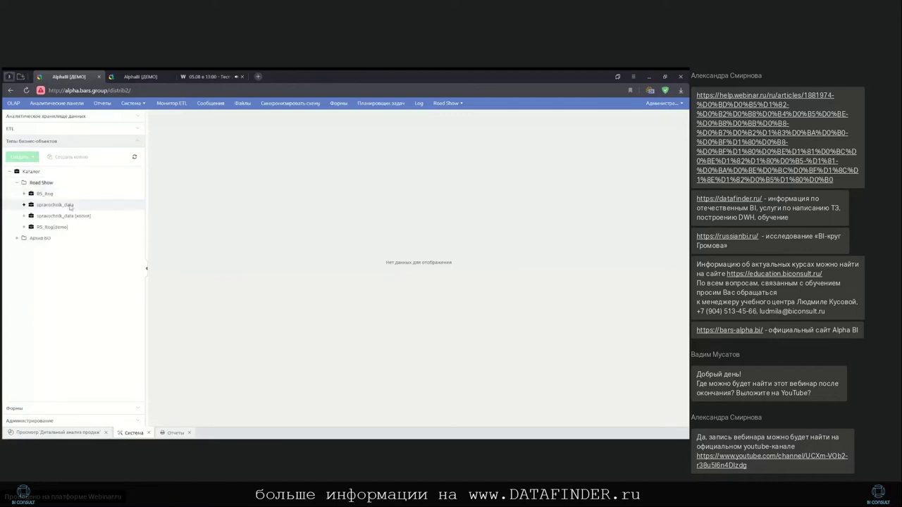
left_click(70, 206)
left_click(24, 205)
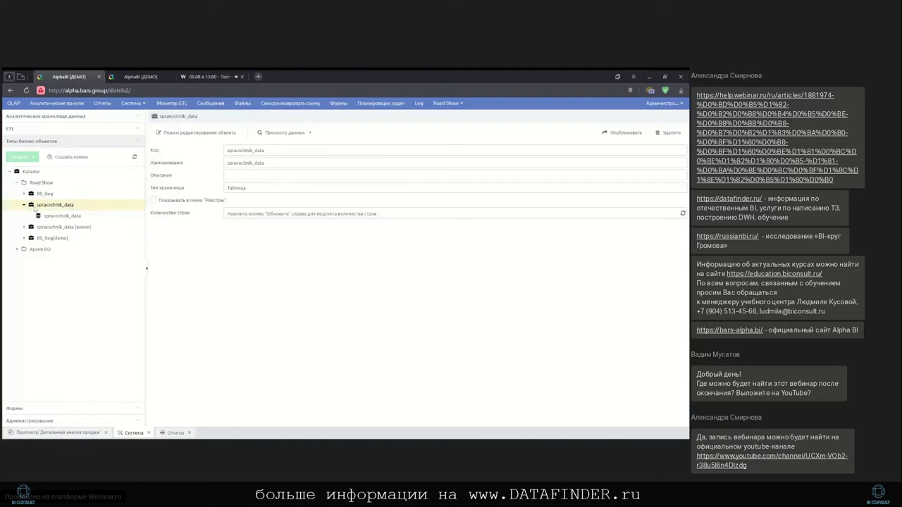
left_click(76, 217)
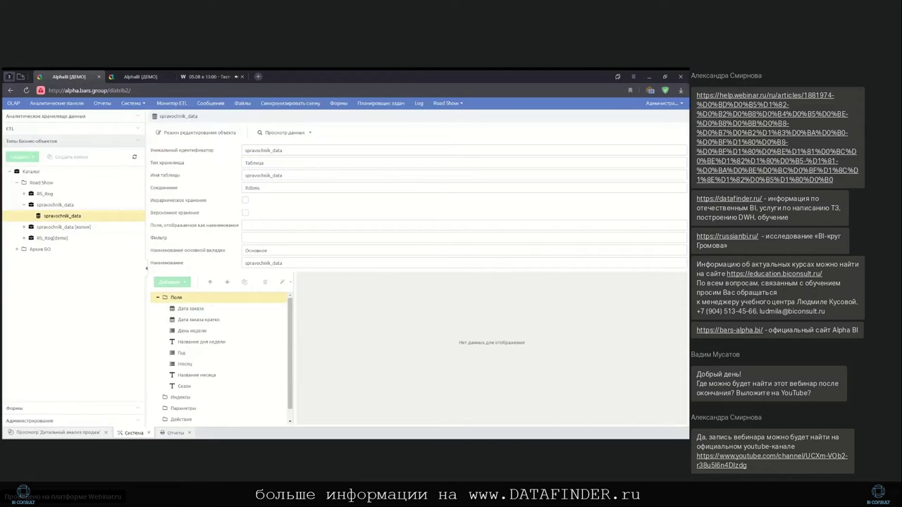
Check the Дата заказа, Дата заказа кратко and День недели fields, then preview the data
left_click(205, 308)
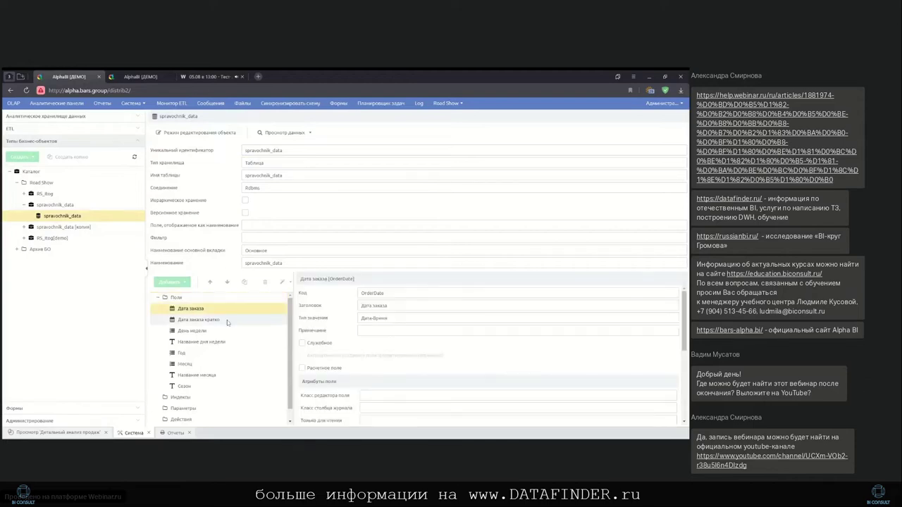
left_click(227, 320)
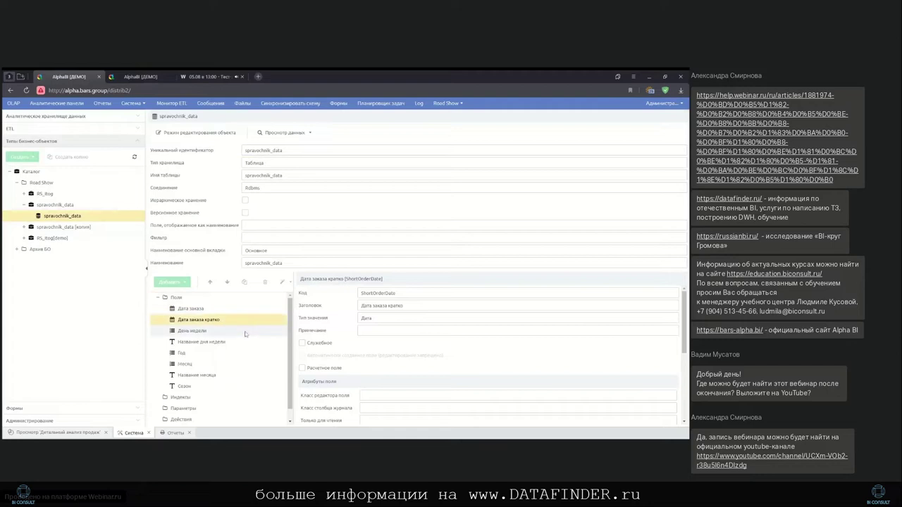
left_click(244, 332)
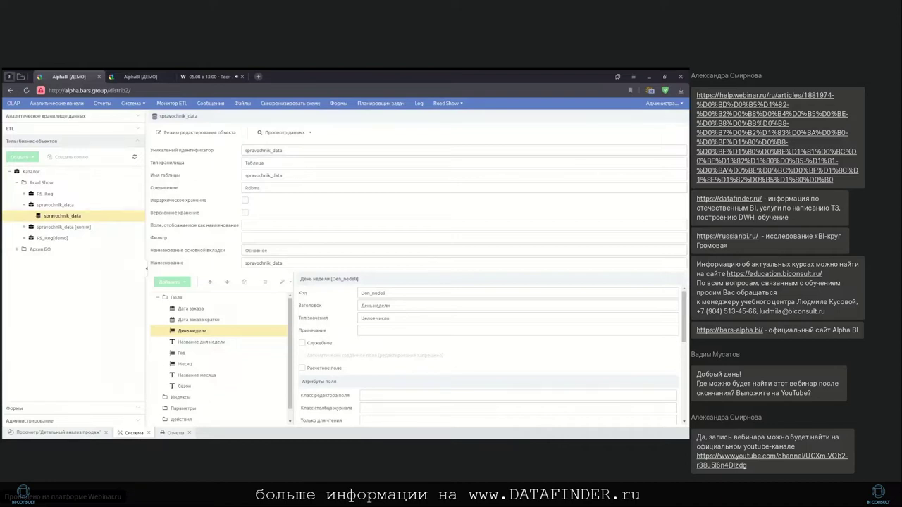
left_click(284, 133)
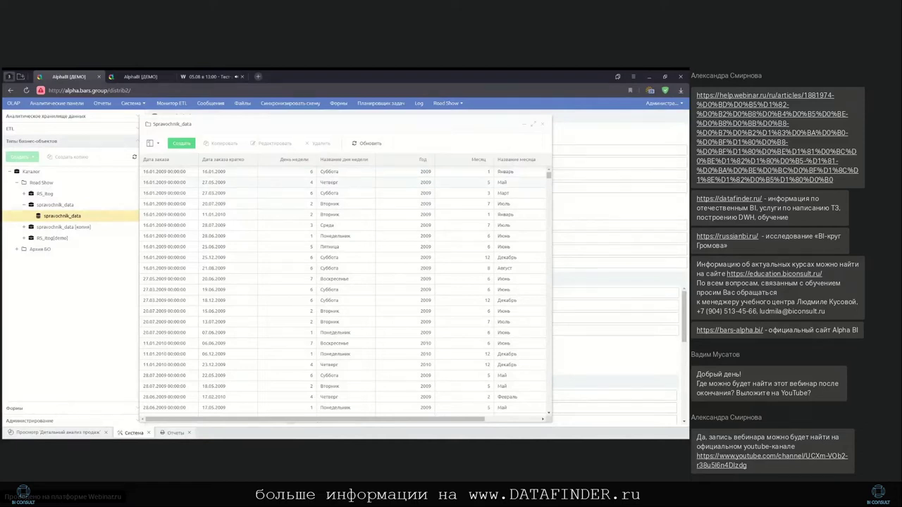
Open the 27.05.2009 record, cancel without saving, and close the records window
double_click(266, 184)
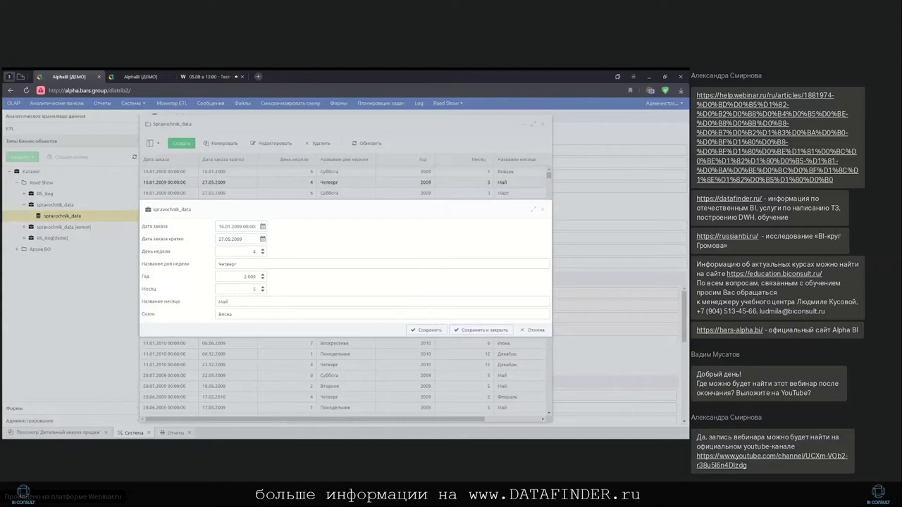
left_click(535, 330)
left_click(542, 125)
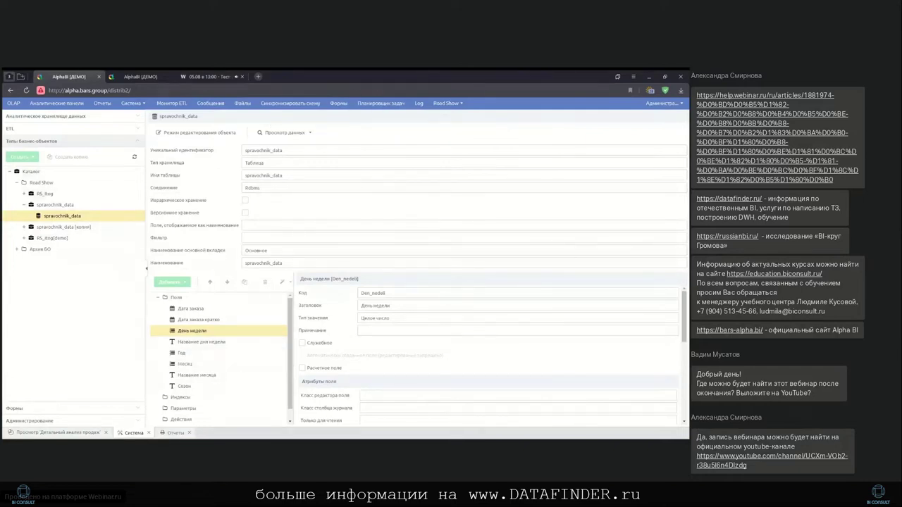
Try switching spravochnik_data's connection to kbcms-dev, then cancel editing
left_click(213, 133)
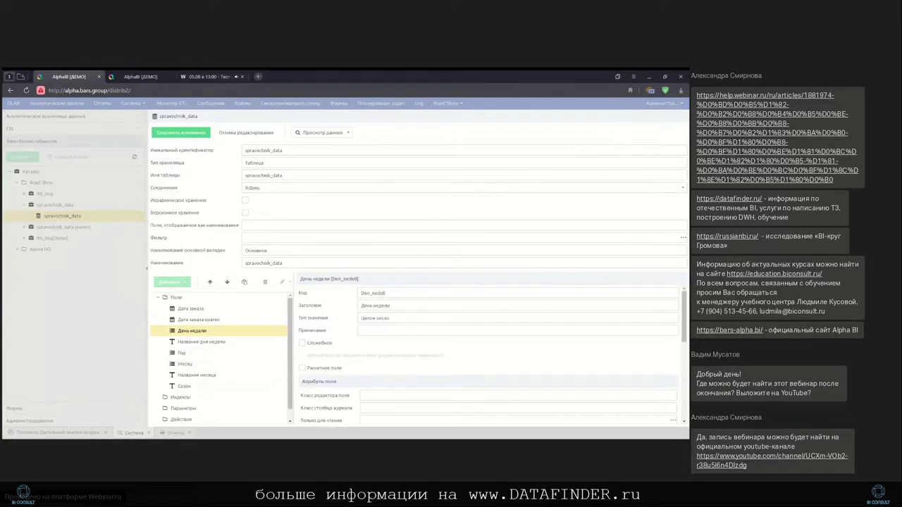
left_click(683, 188)
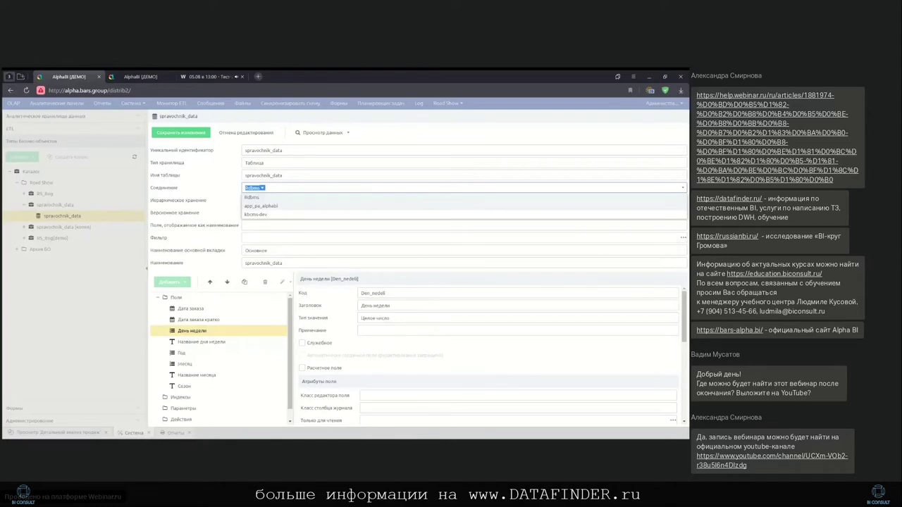
left_click(279, 215)
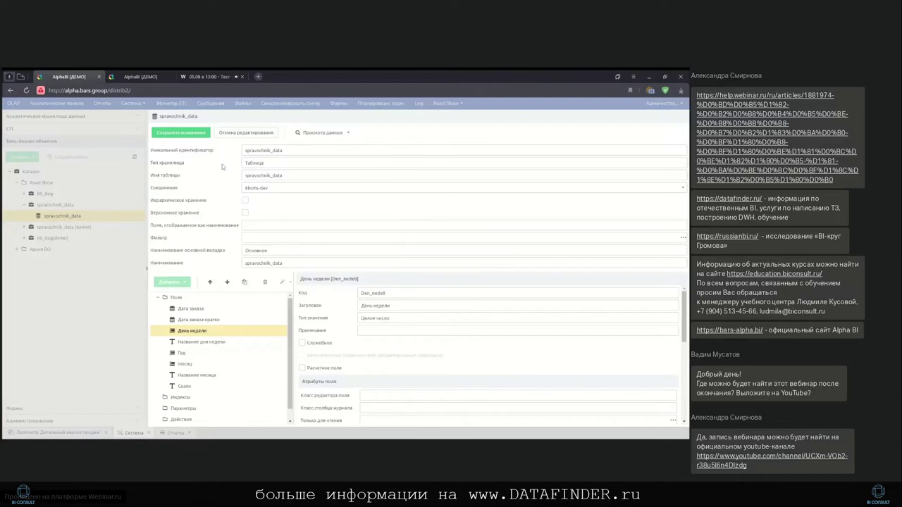
left_click(247, 135)
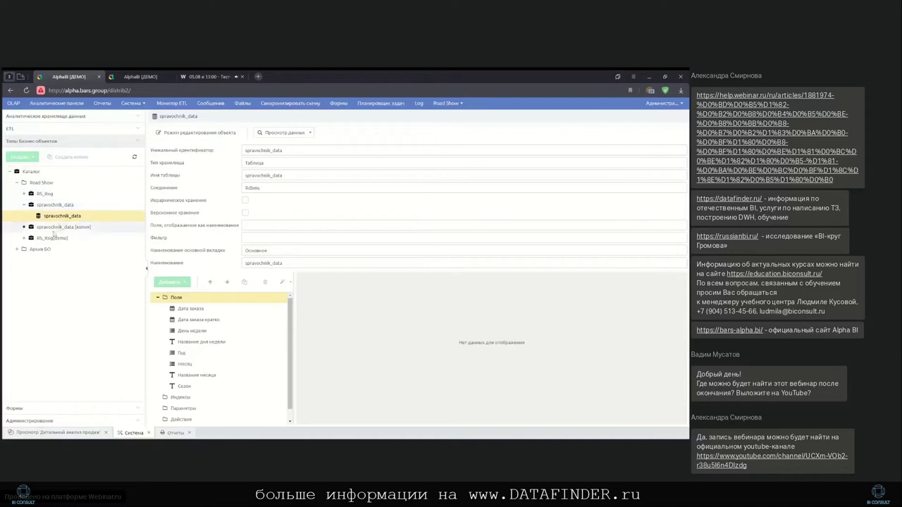
Expand RS_itog(demo) and open the RS_itog_demo business object
left_click(23, 238)
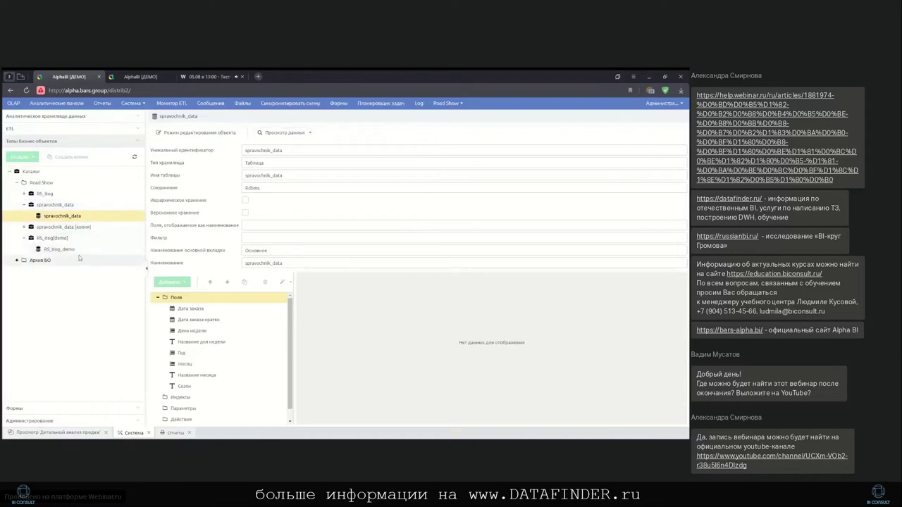
left_click(59, 249)
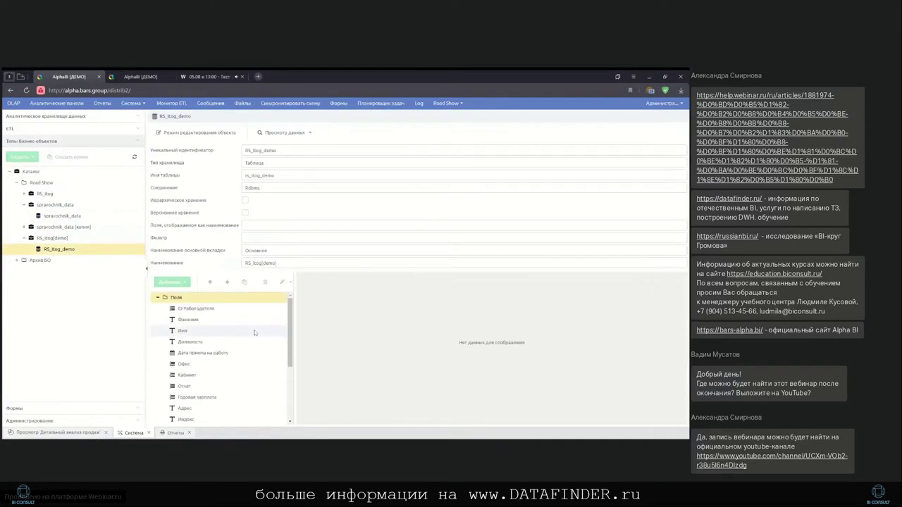
right_click(108, 267)
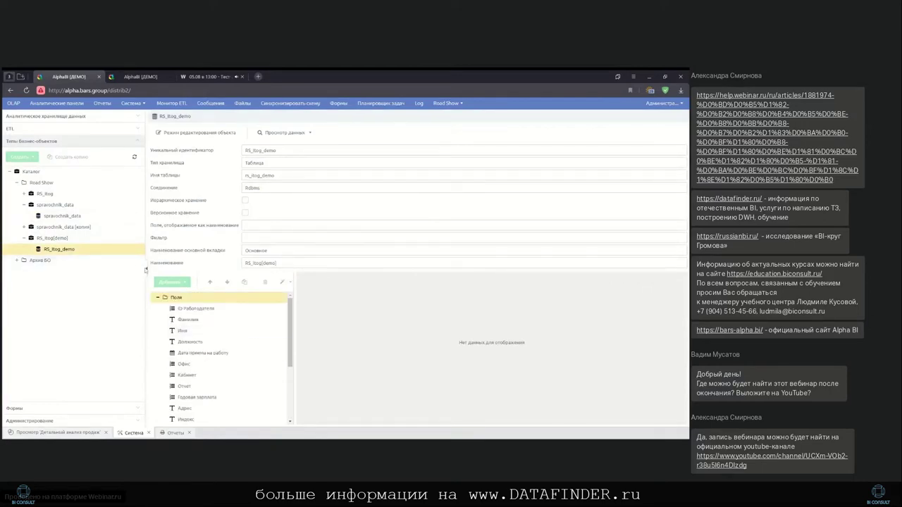
left_click(184, 248)
Open the spravochnik process from ETL > Процессы > Road show
left_click(98, 128)
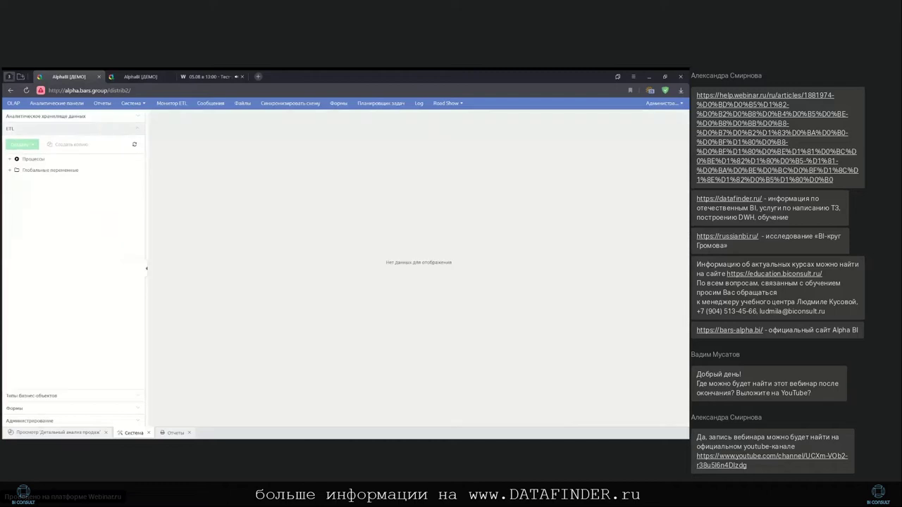
left_click(10, 159)
left_click(16, 170)
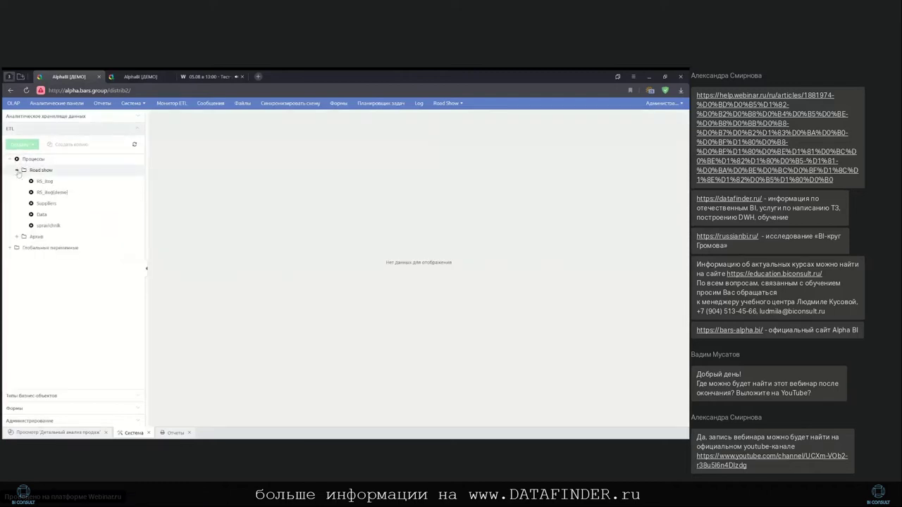
left_click(78, 226)
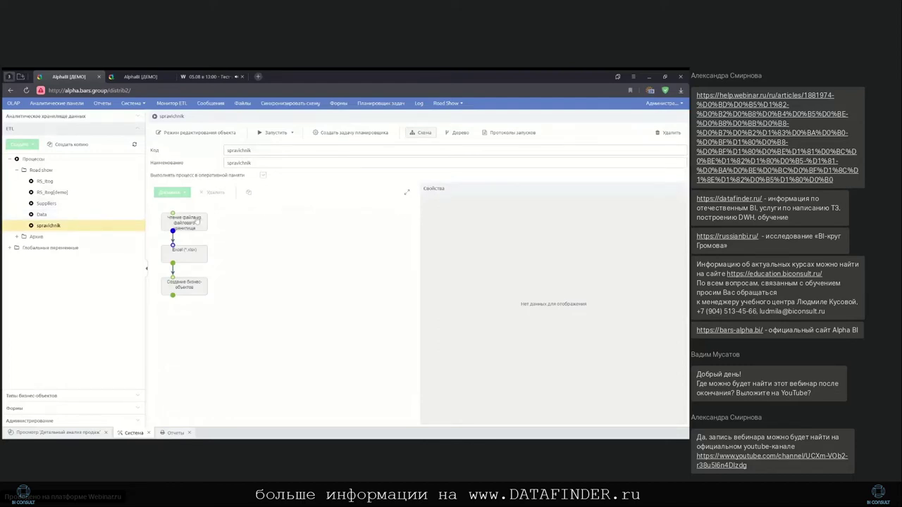
Inspect the Чтение файла and Excel step settings and preview the rows parsed from Справочник1.xlsx
left_click(198, 220)
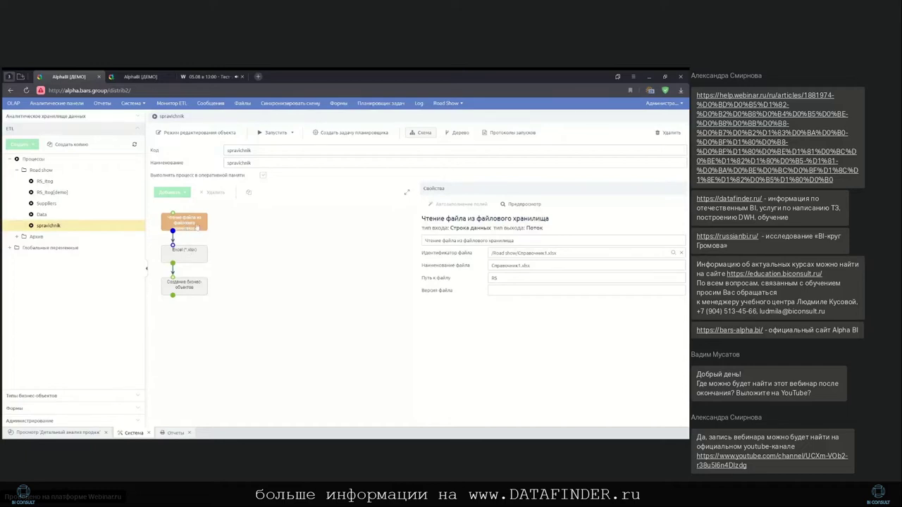
left_click(196, 258)
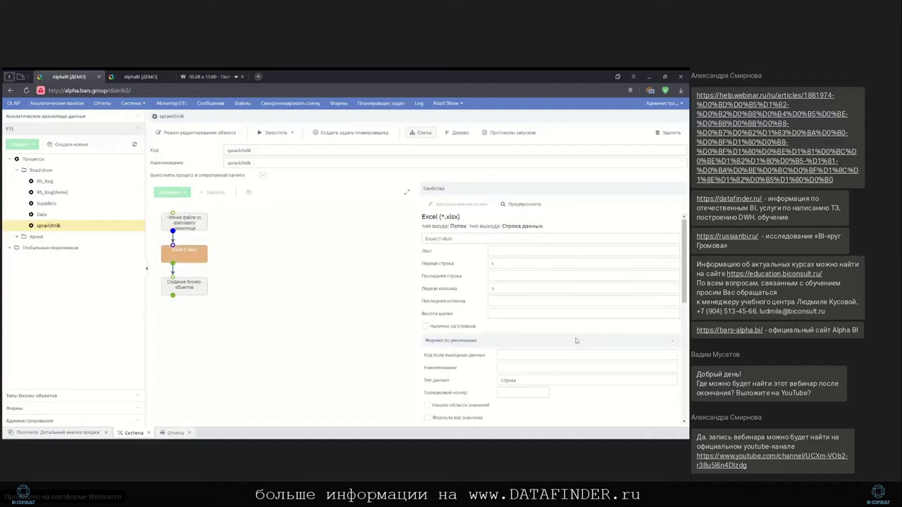
scroll(550, 318, "down", 5)
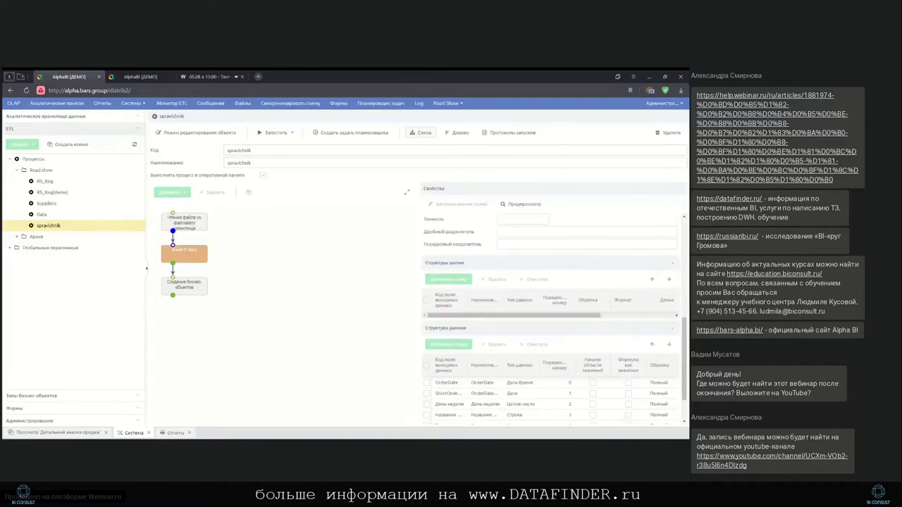
scroll(463, 347, "down", 2)
scroll(464, 346, "up", 2)
scroll(464, 347, "down", 2)
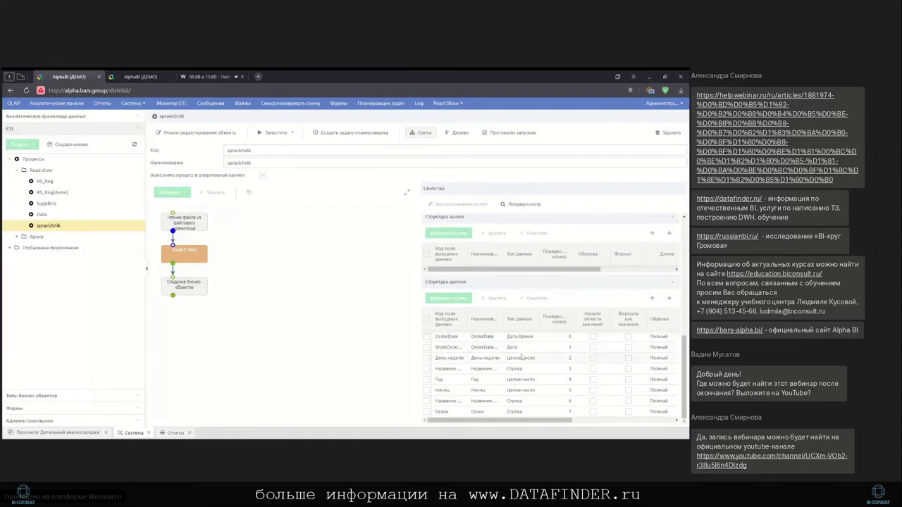
left_click(523, 204)
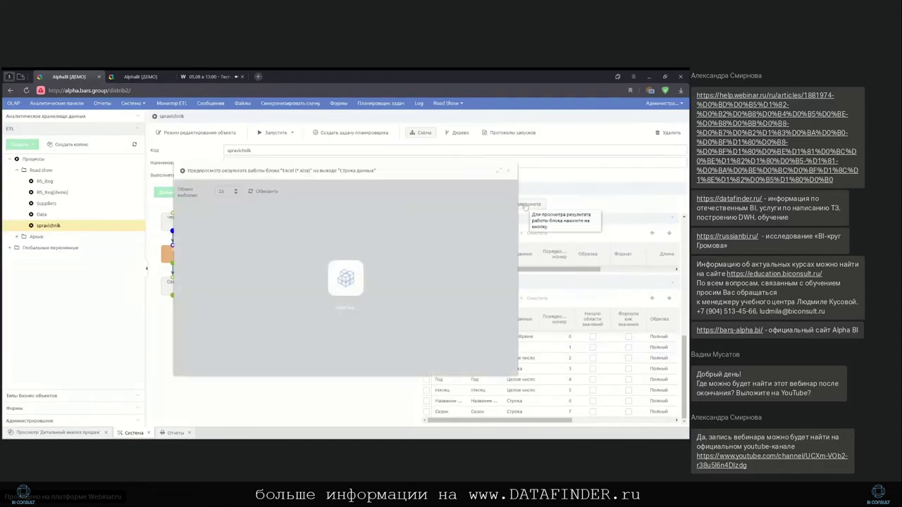
scroll(446, 296, "down", 3)
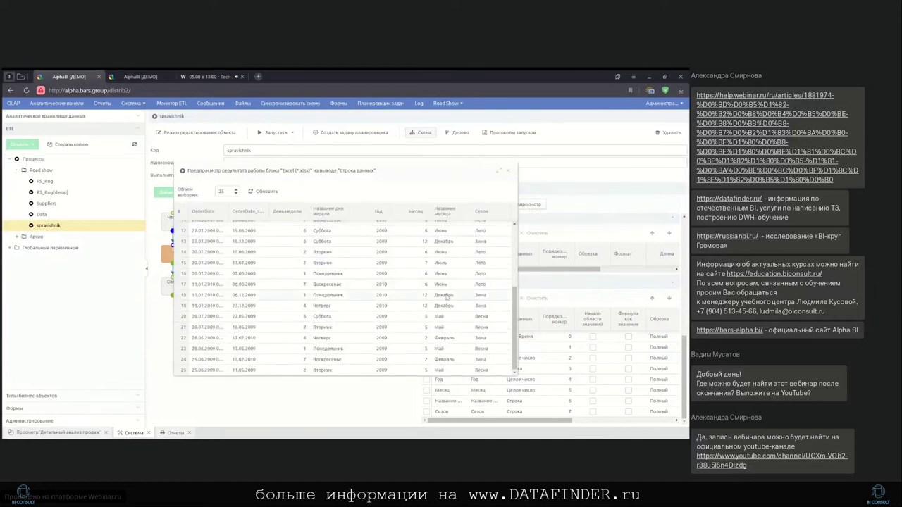
left_click(508, 174)
Review the Создание бизнес-объектов step settings, then open the RS_Itog process
left_click(197, 287)
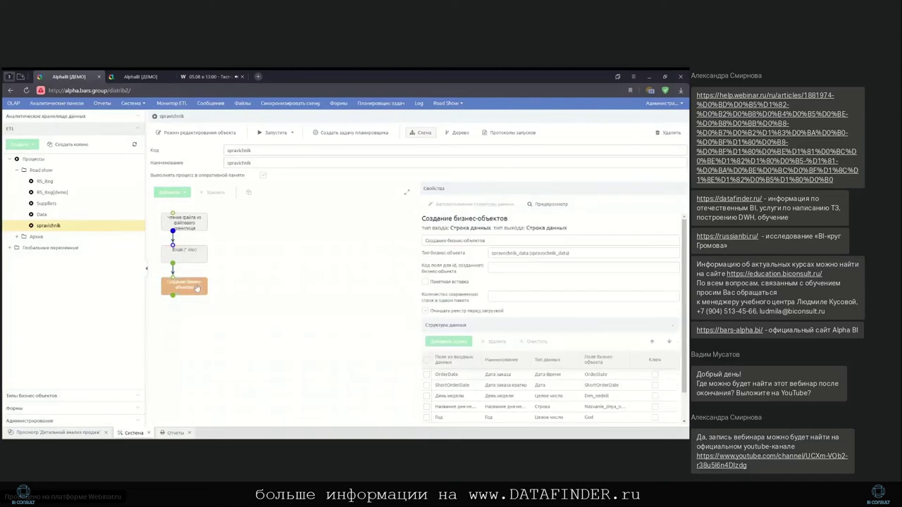
scroll(476, 314, "down", 1)
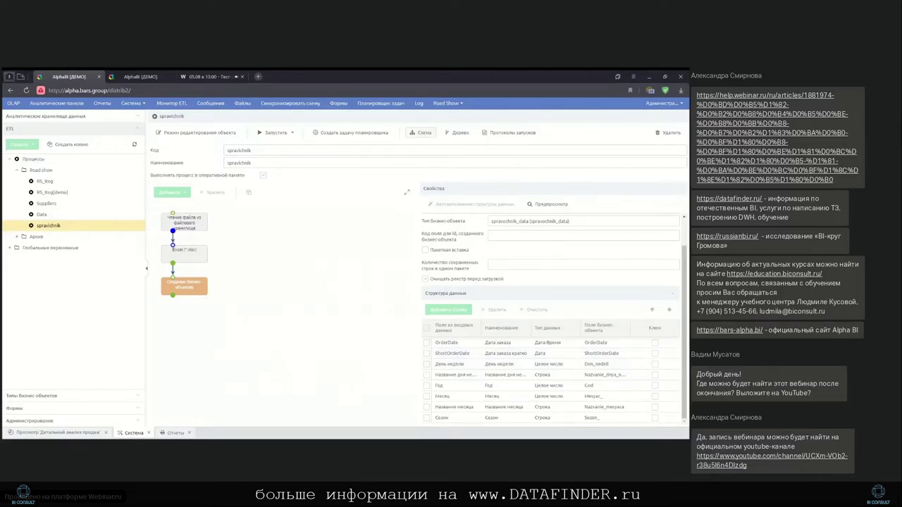
left_click(78, 181)
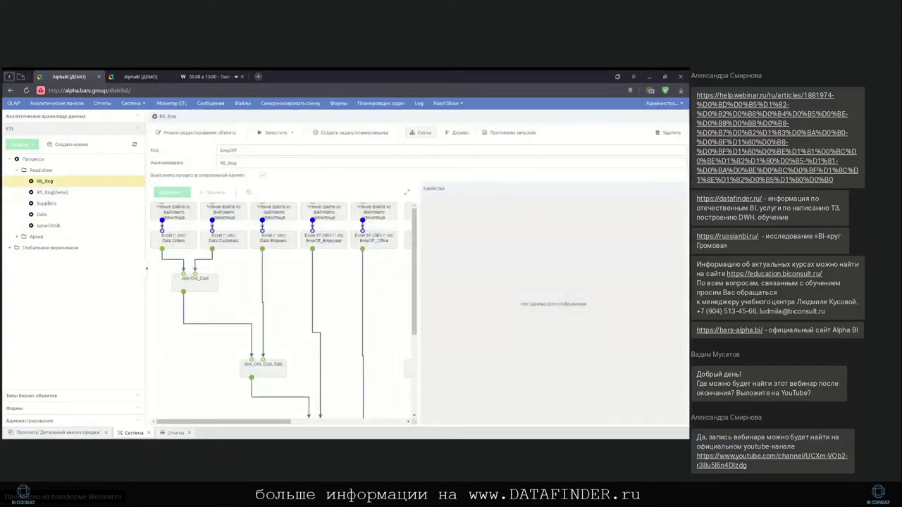
Enlarge the workflow diagram and show the Data Customers source settings (Data.Customers.xlsx)
left_click_drag(234, 422, 296, 421)
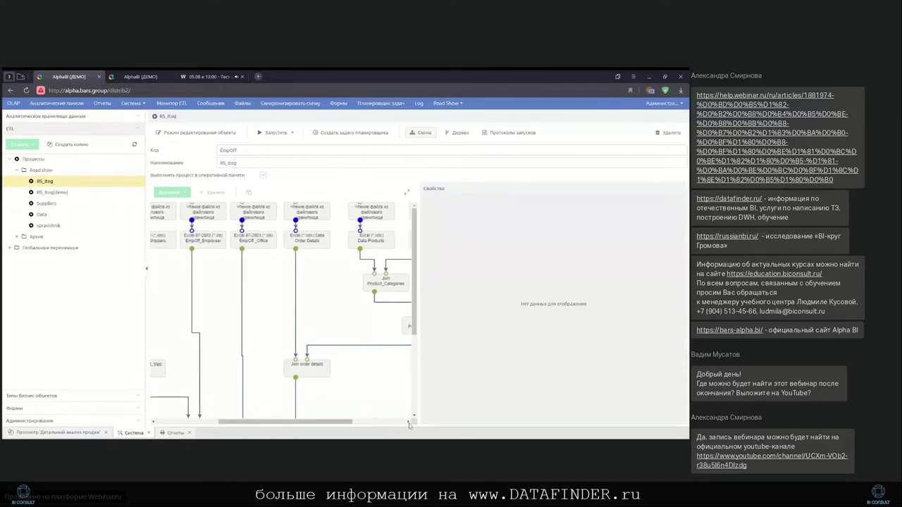
left_click(407, 193)
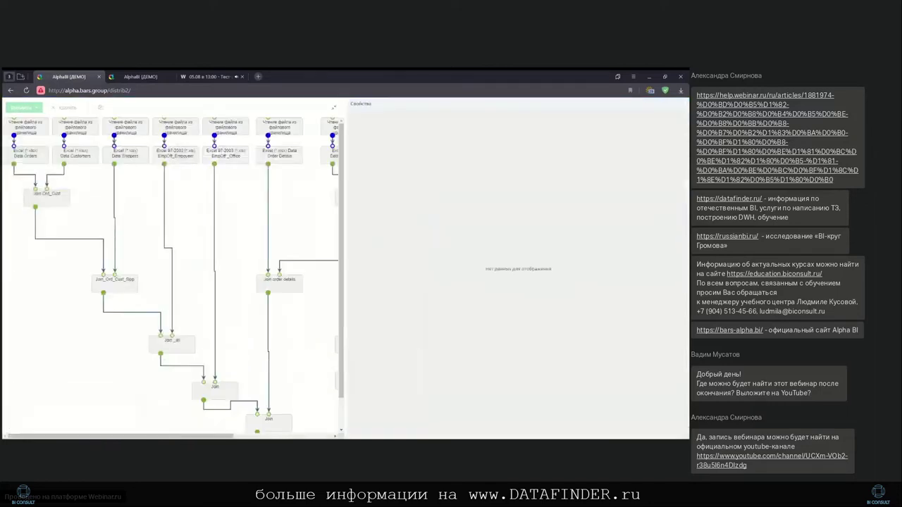
left_click_drag(344, 210, 542, 217)
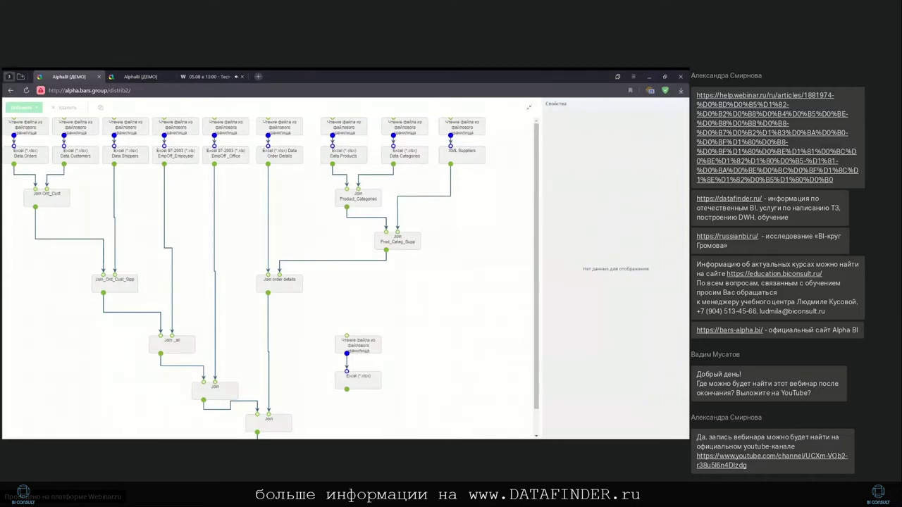
left_click(39, 131)
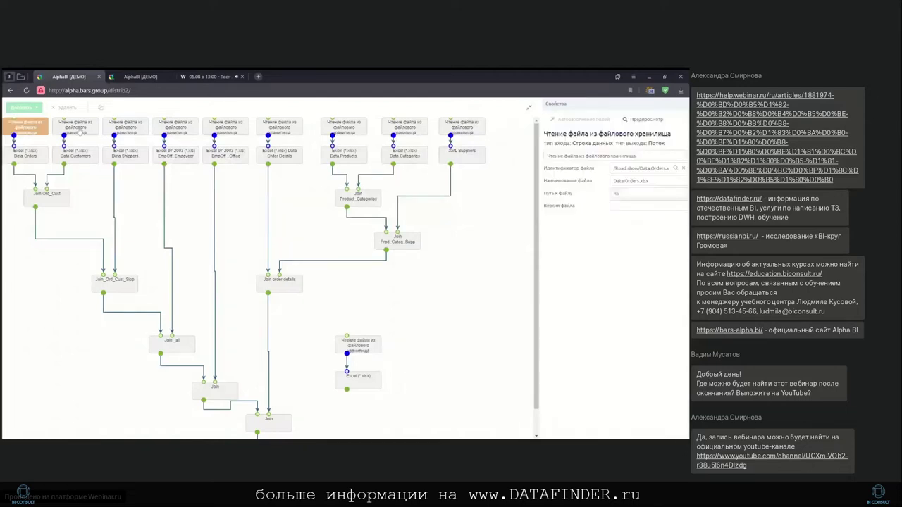
left_click(83, 132)
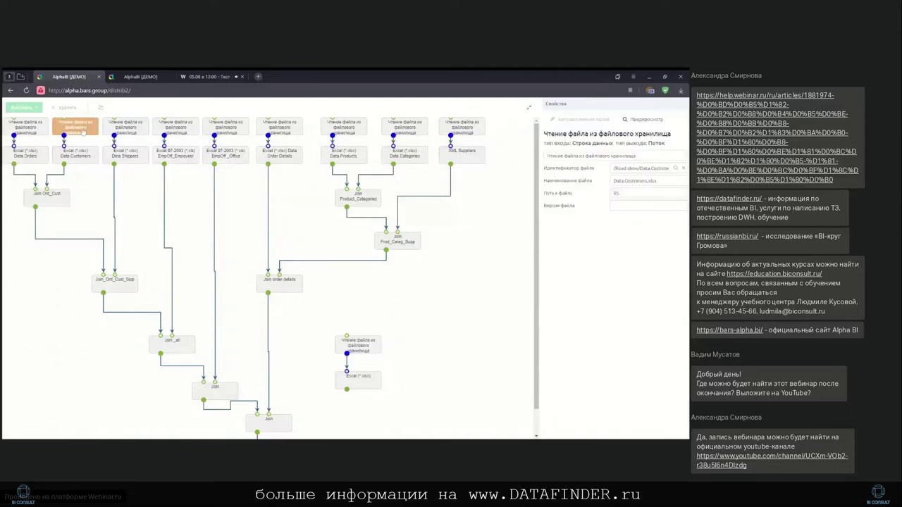
Show the Join Ord_Cust step's settings in a wider Properties panel
left_click(55, 201)
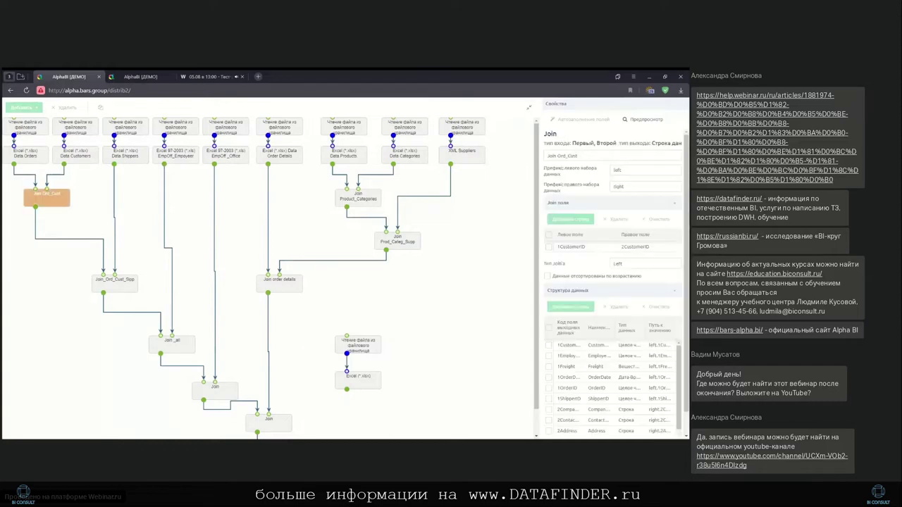
left_click_drag(542, 215, 441, 215)
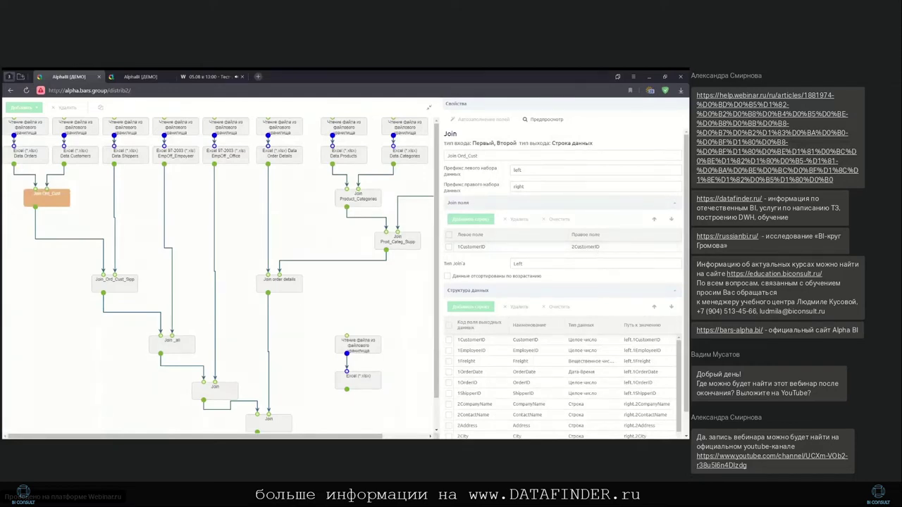
left_click_drag(296, 437, 341, 437)
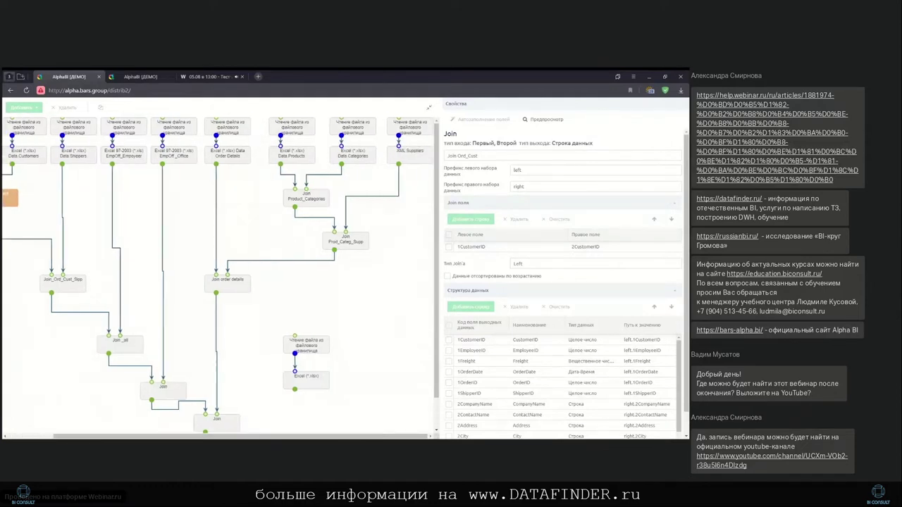
Preview the raw Suppliers XML and Data Categories files, then show the Prod_Categ_Supp join settings
left_click(416, 159)
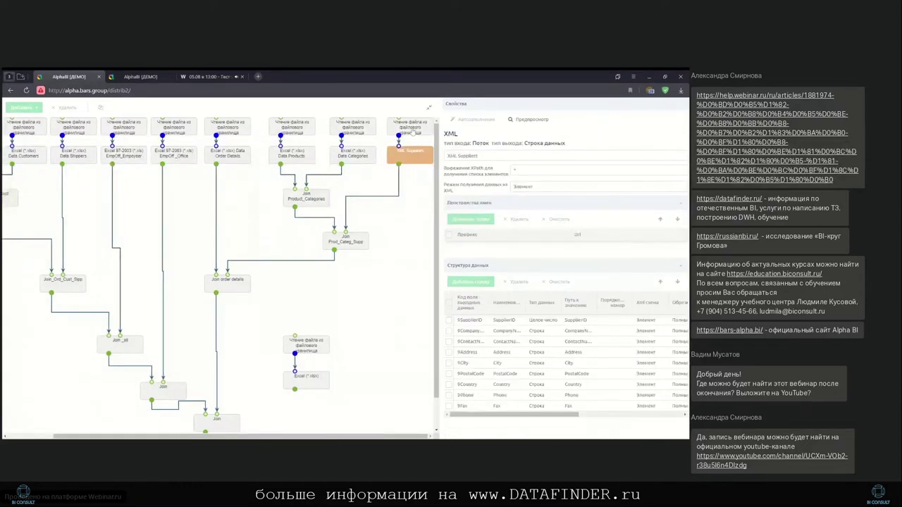
left_click(410, 129)
left_click(541, 121)
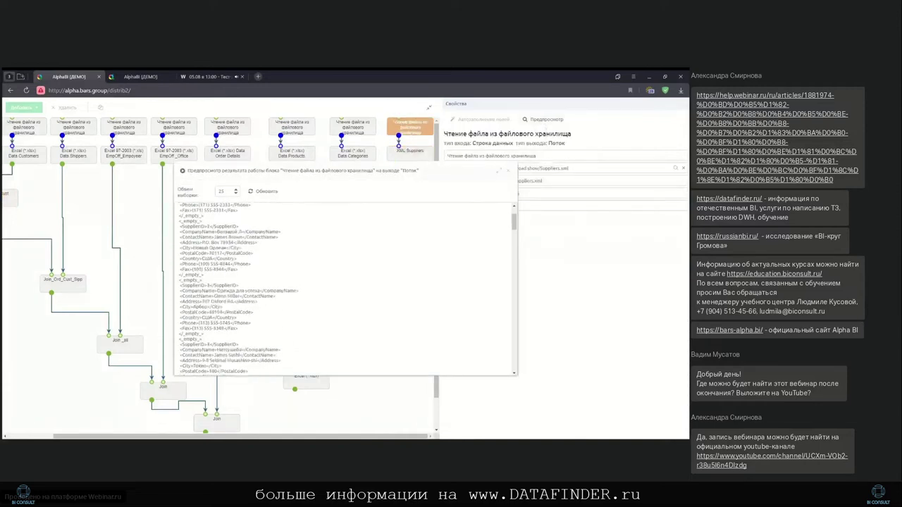
left_click(507, 171)
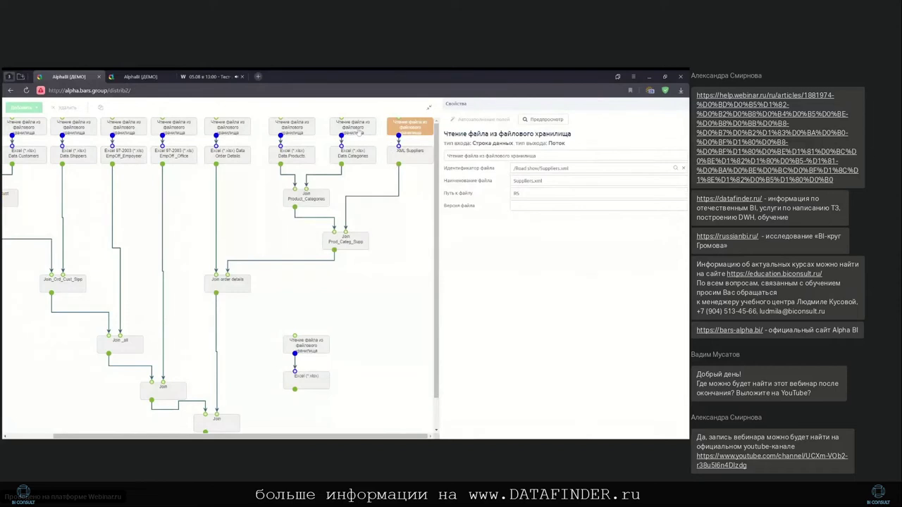
left_click(354, 129)
left_click(544, 121)
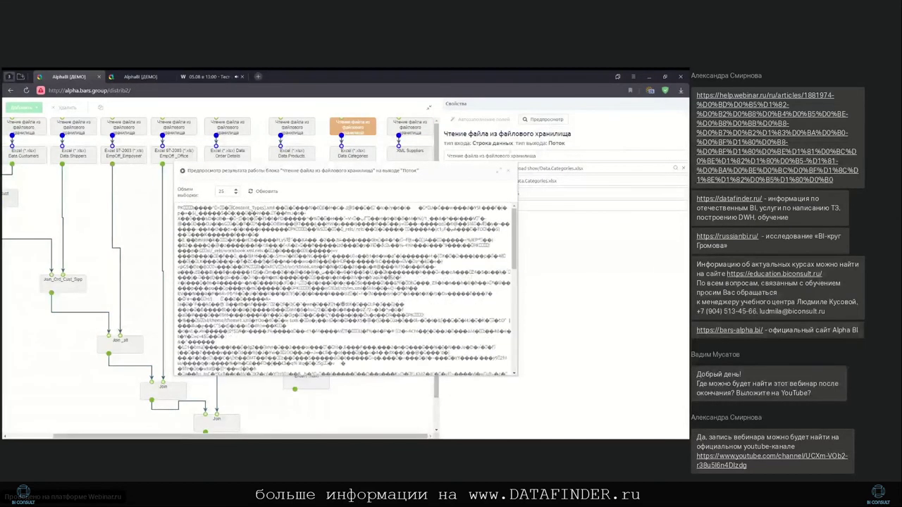
left_click(507, 171)
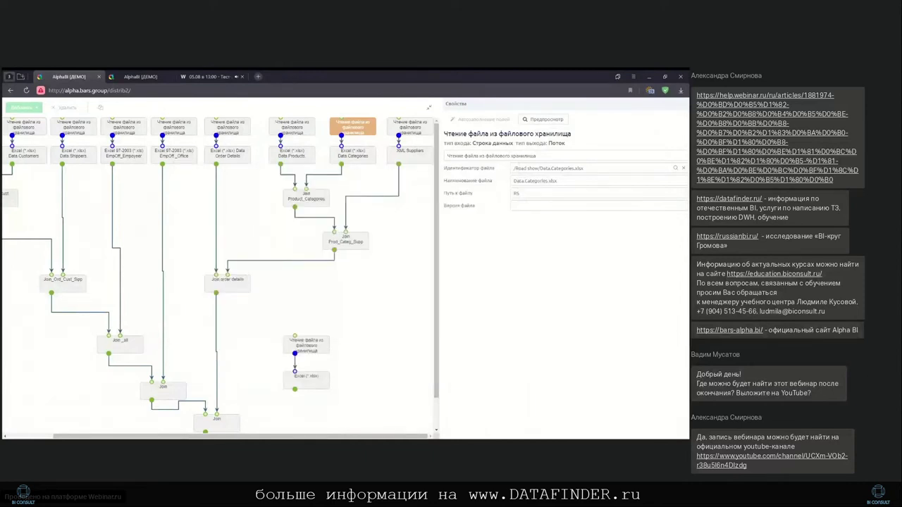
left_click(345, 242)
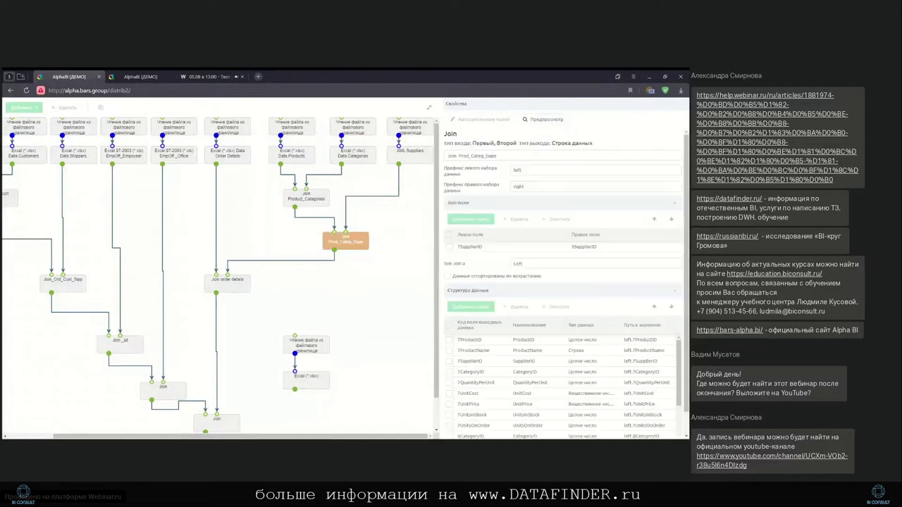
Scroll through the Prod_Categ_Supp joined supplier rows, then exit the diagram's full-window view
left_click(550, 120)
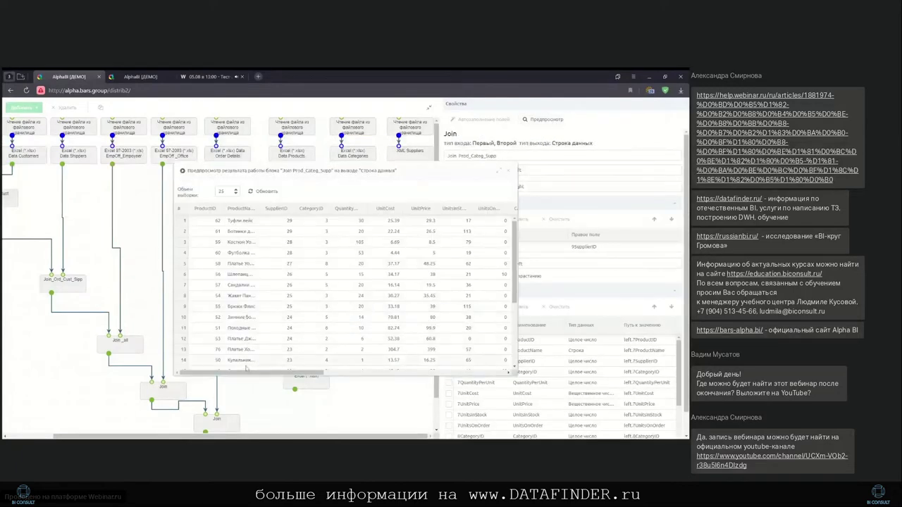
left_click_drag(246, 372, 439, 371)
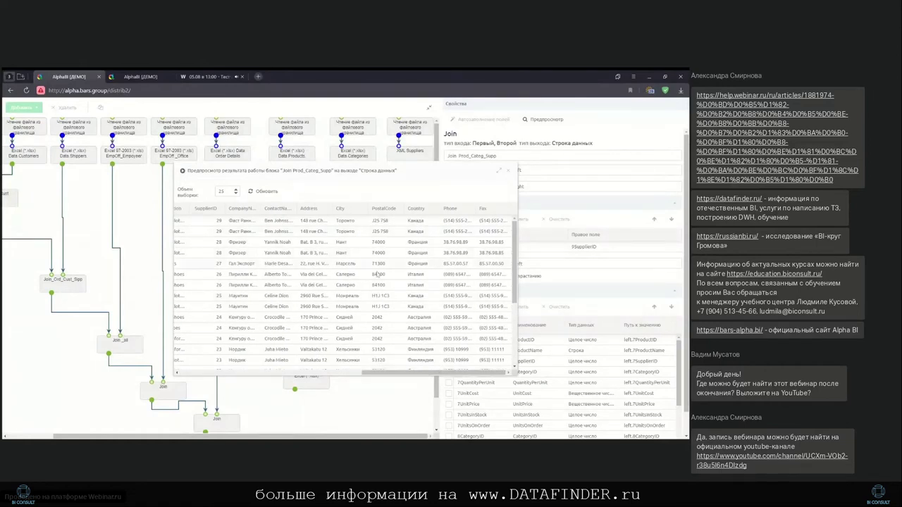
left_click(512, 170)
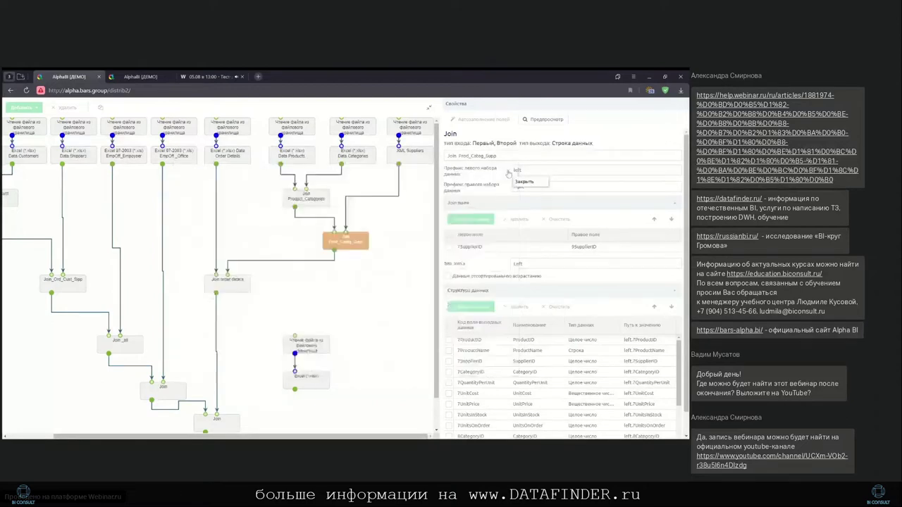
left_click(431, 107)
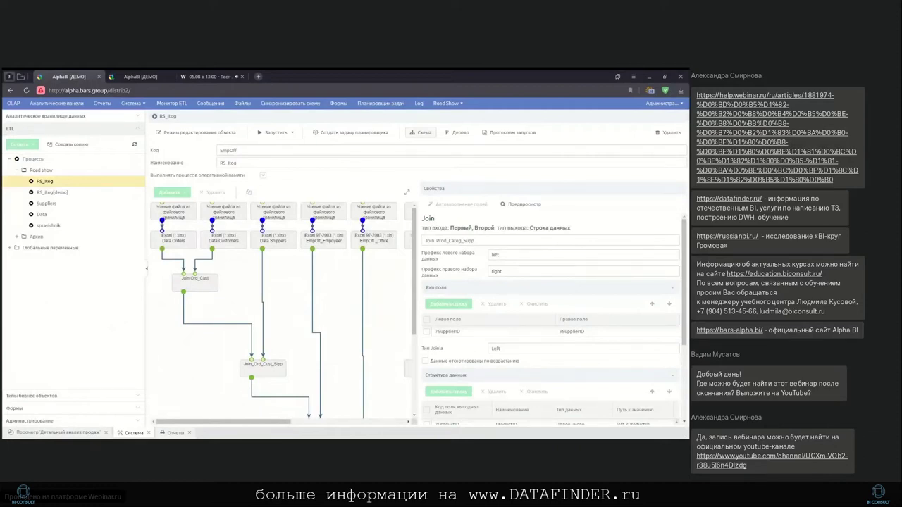
Switch RS_itog into edit mode and browse the Добавить list of block types
left_click(227, 133)
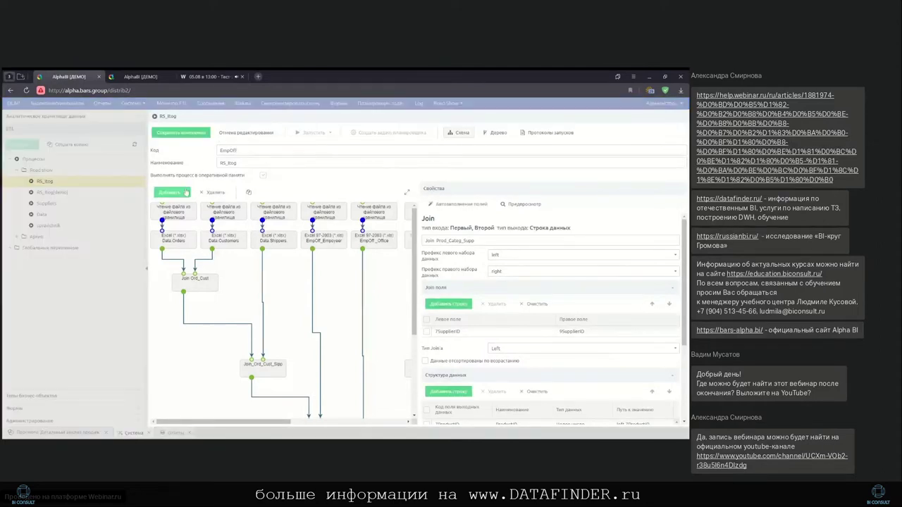
left_click(170, 192)
mouse_move(222, 231)
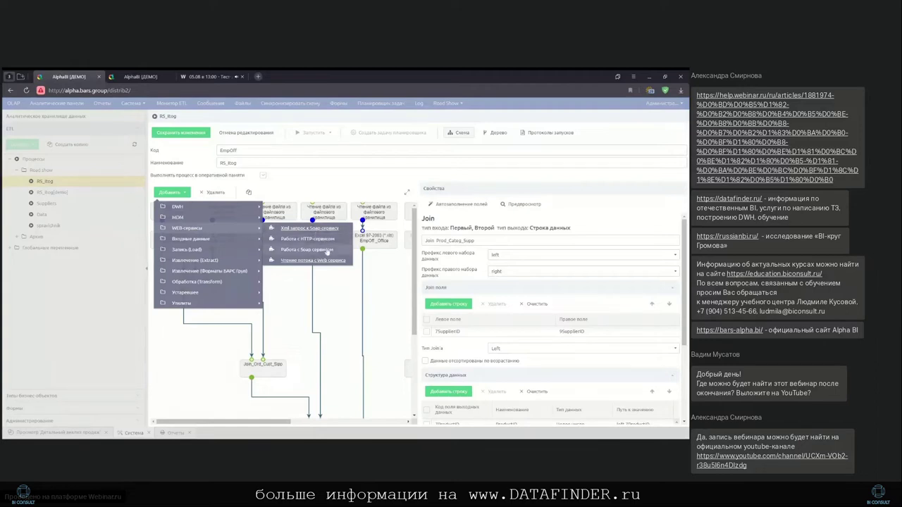
mouse_move(228, 261)
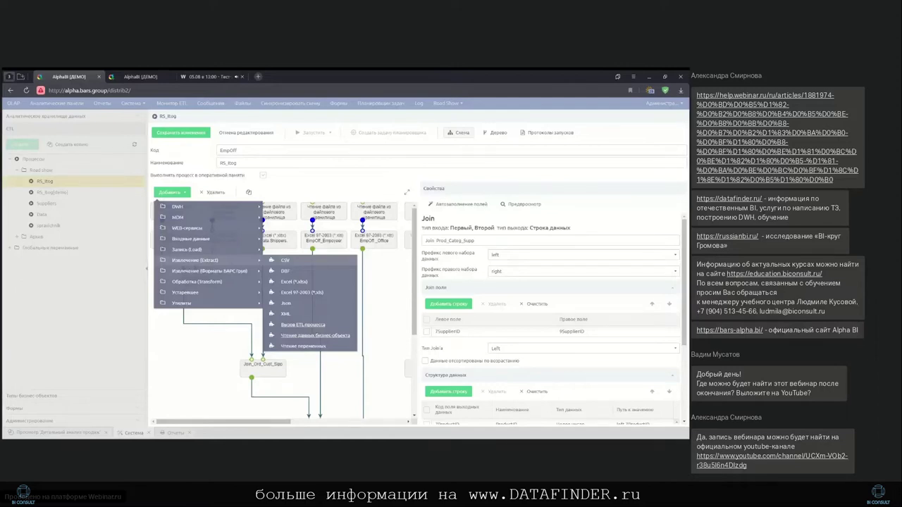
key("Escape")
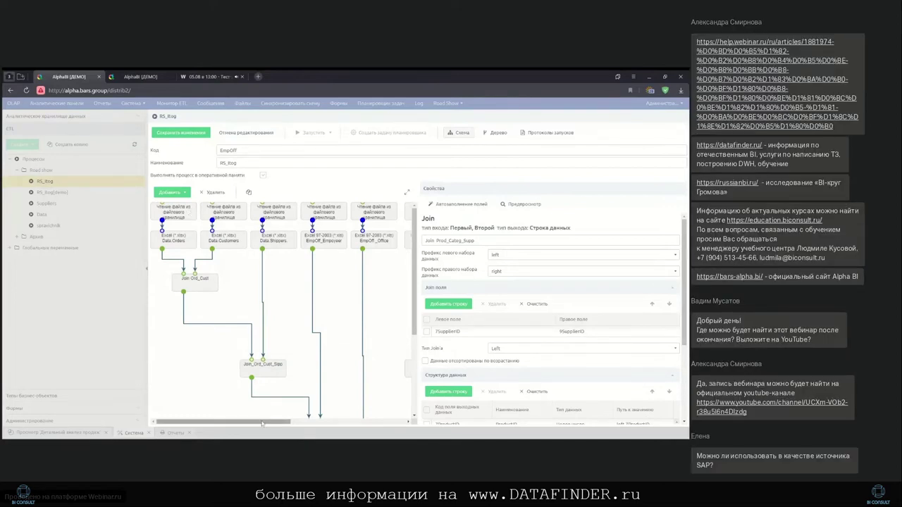
Show the RS_itog run log from 27.07.2022
left_click_drag(262, 423, 319, 425)
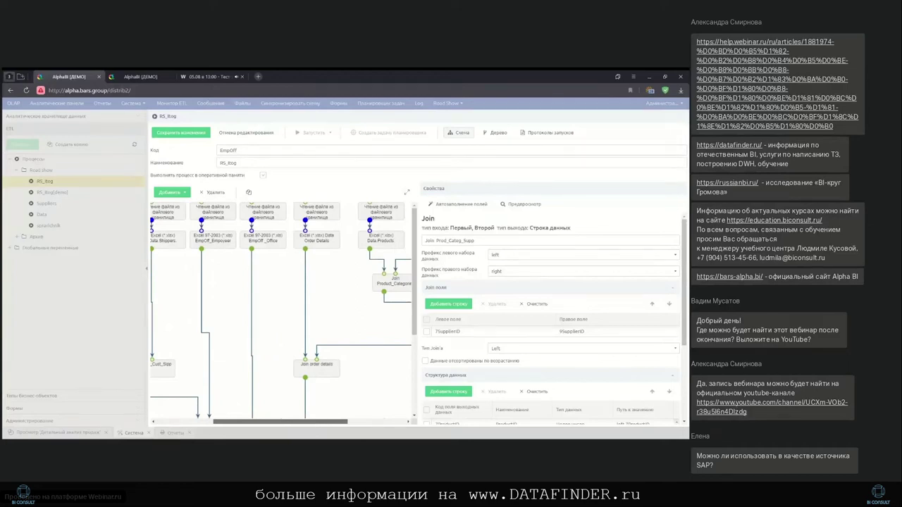
scroll(237, 386, "left", 5)
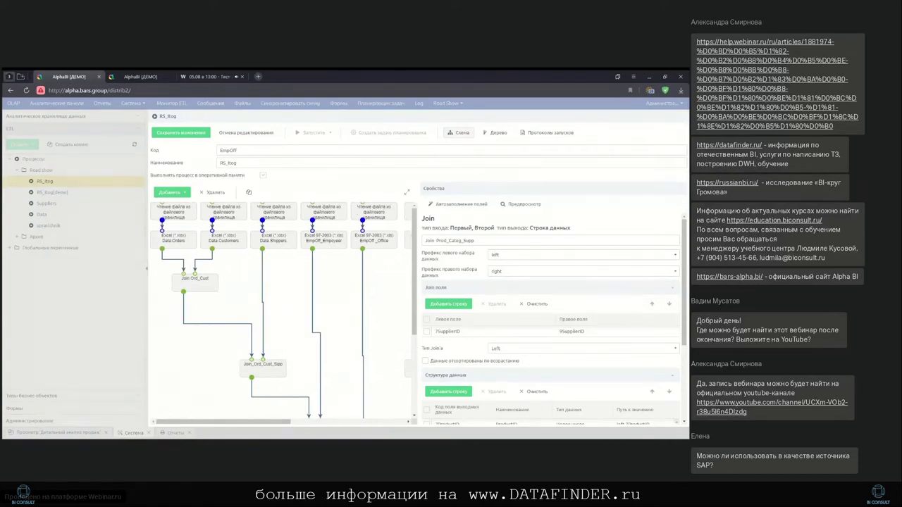
left_click(565, 137)
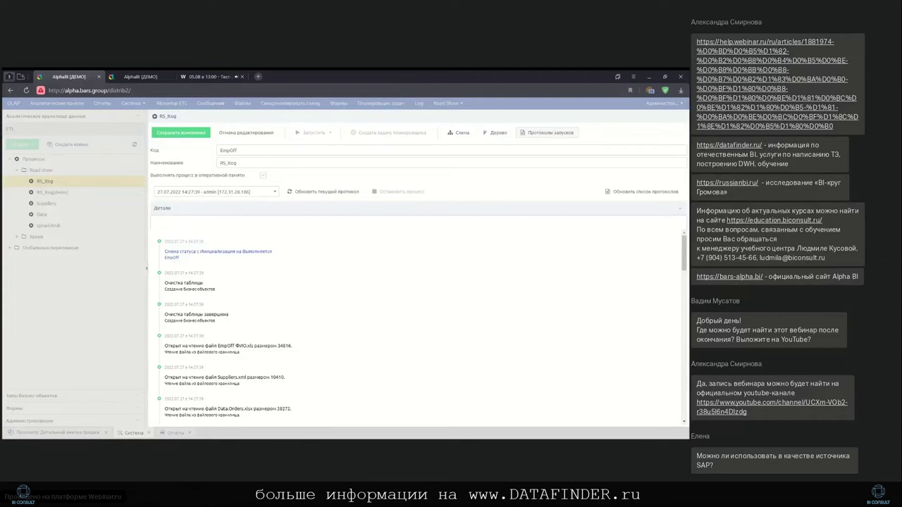
Review the Детали load log and earlier runs, cancel editing, and open Планировщик задач
scroll(416, 324, "down", 3)
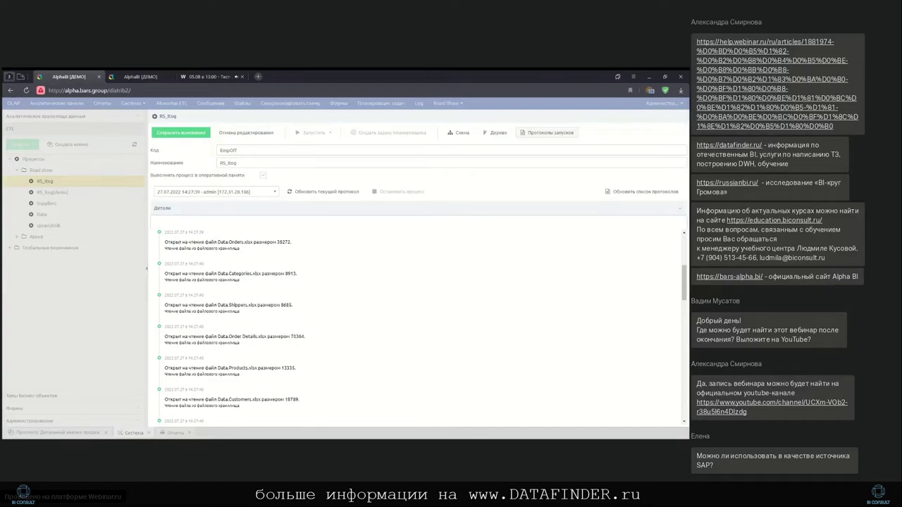
scroll(415, 324, "down", 5)
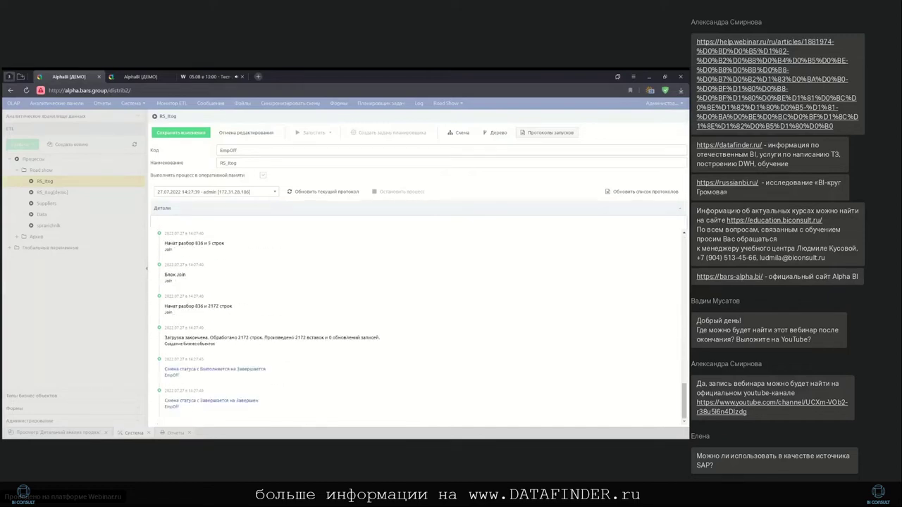
left_click(273, 191)
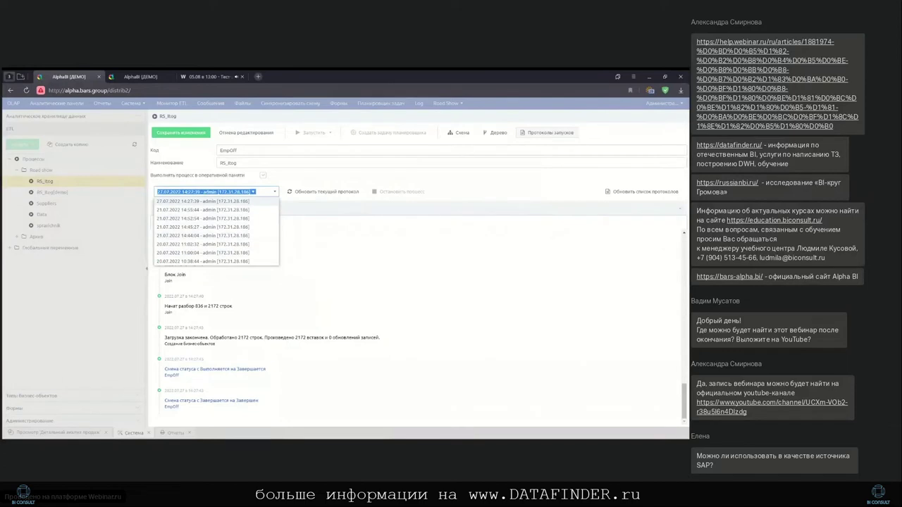
key("Escape")
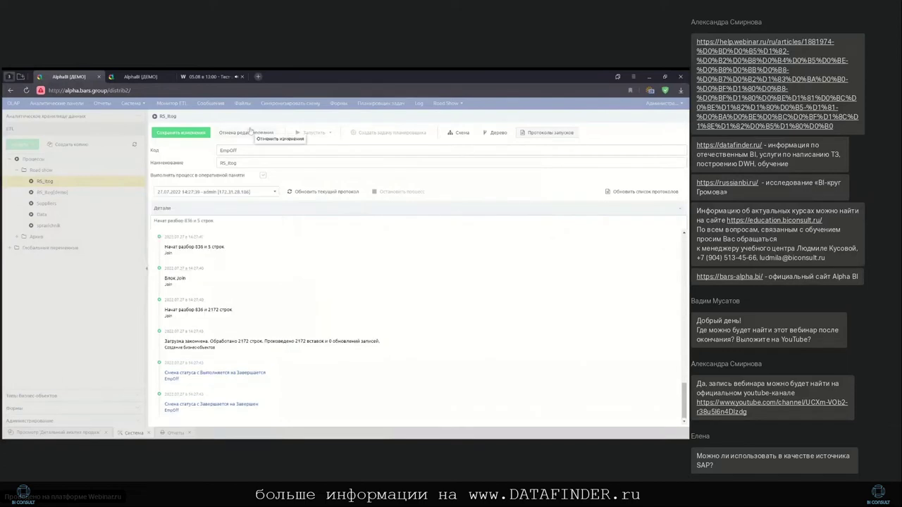
left_click(258, 132)
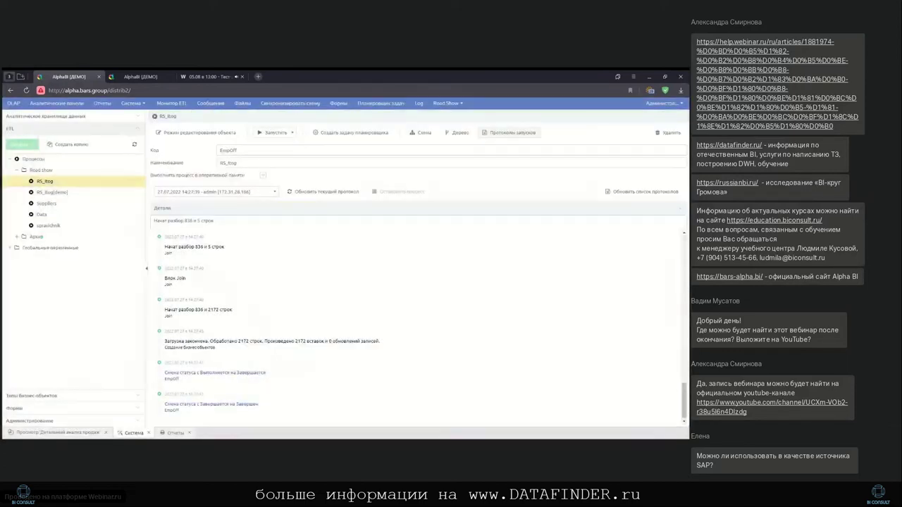
left_click(387, 106)
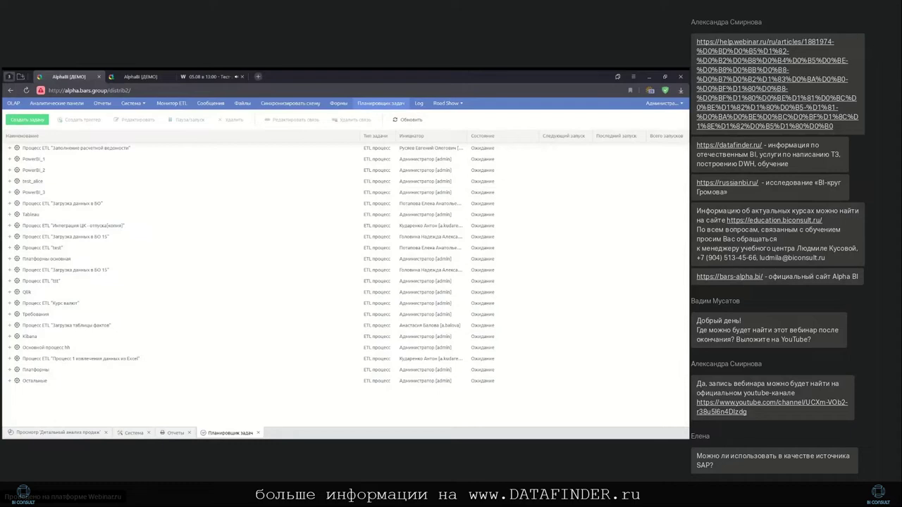
Close Планировщик задач and show the RS_itog scheme with Join Prod_Categ_Supp settings
left_click(258, 433)
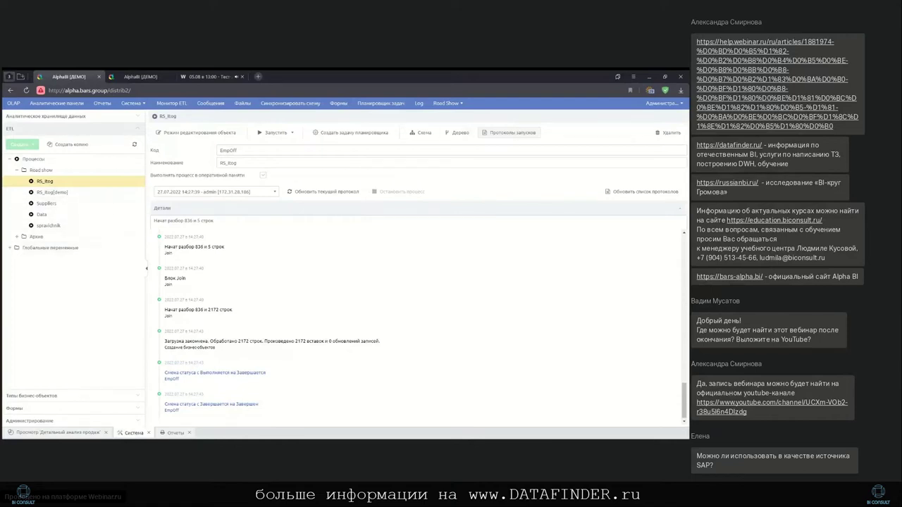
left_click(423, 134)
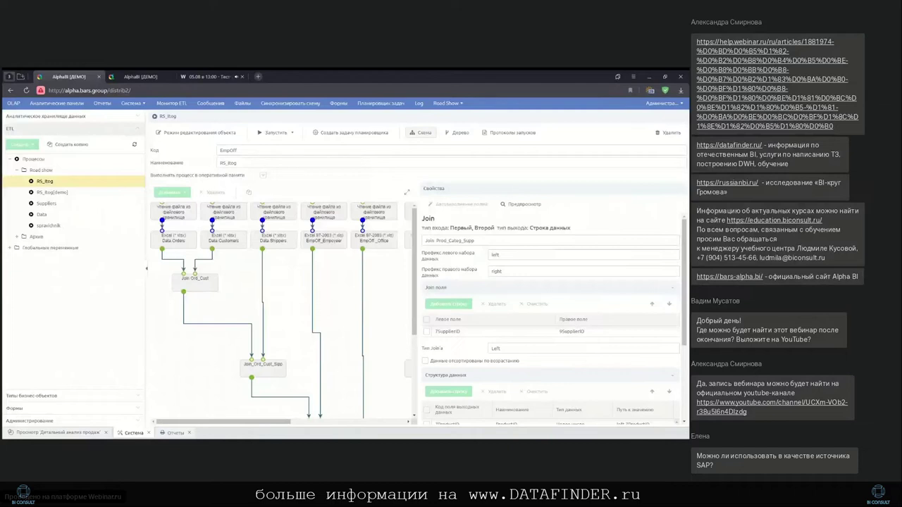
scroll(282, 310, "down", 3)
left_click_drag(248, 423, 309, 425)
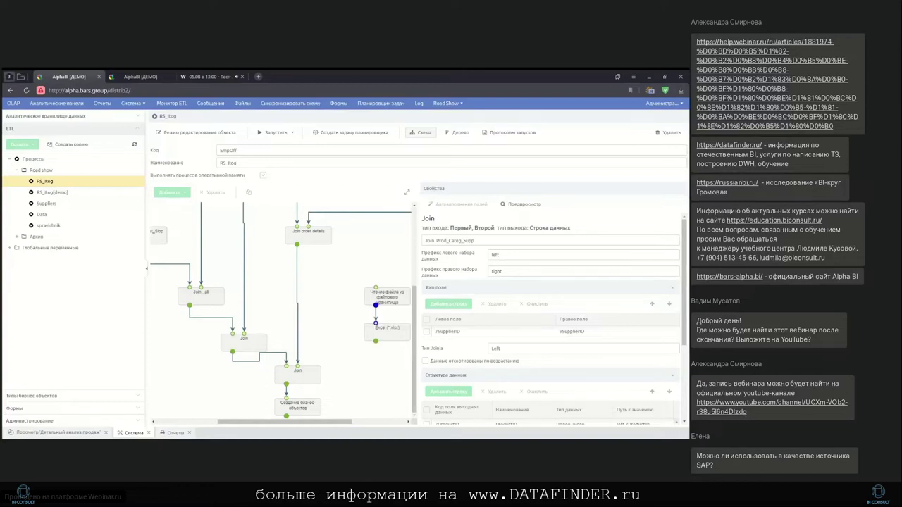
scroll(282, 310, "up", 2)
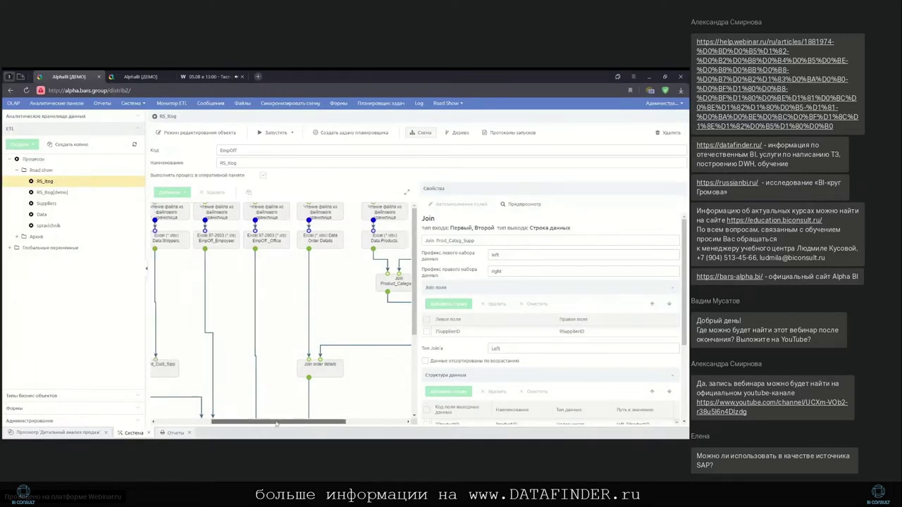
left_click_drag(285, 421, 224, 422)
Browse Добавить > Обработка in RS_Itog edit mode, discard changes, and open the analytical data warehouse
left_click(213, 133)
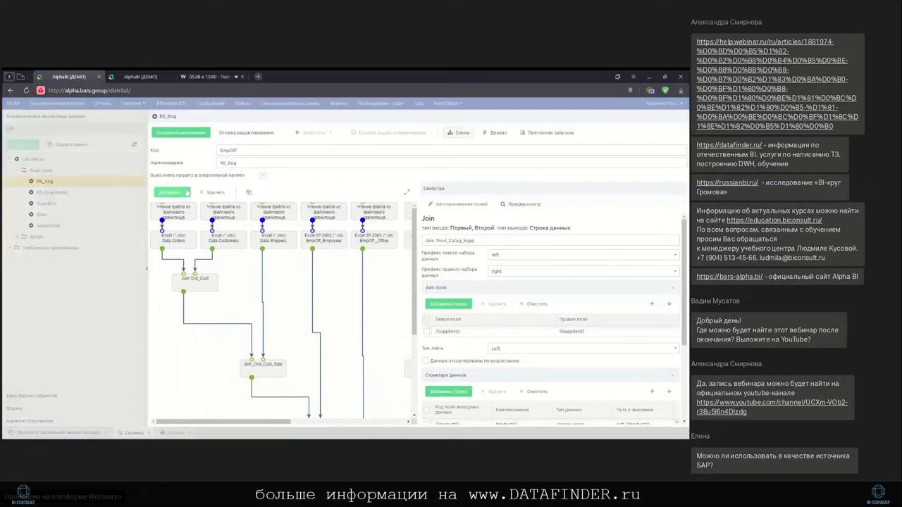
left_click(187, 192)
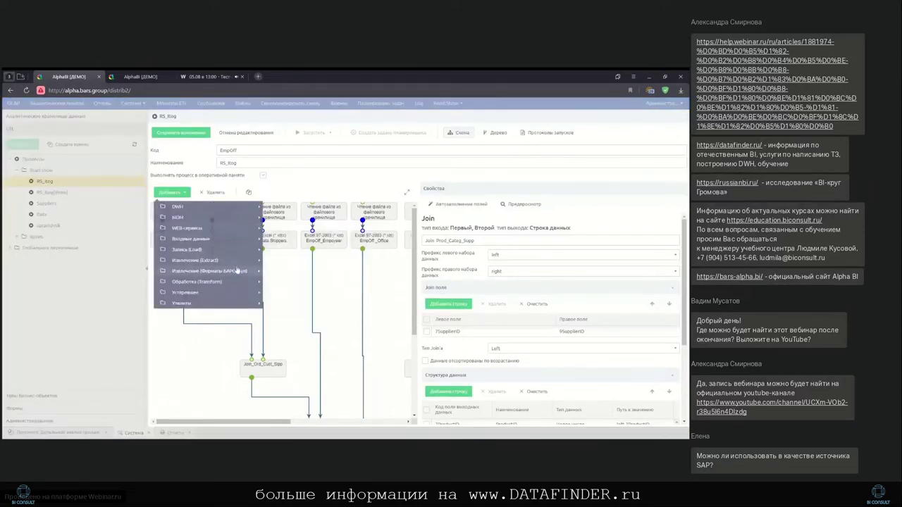
mouse_move(244, 281)
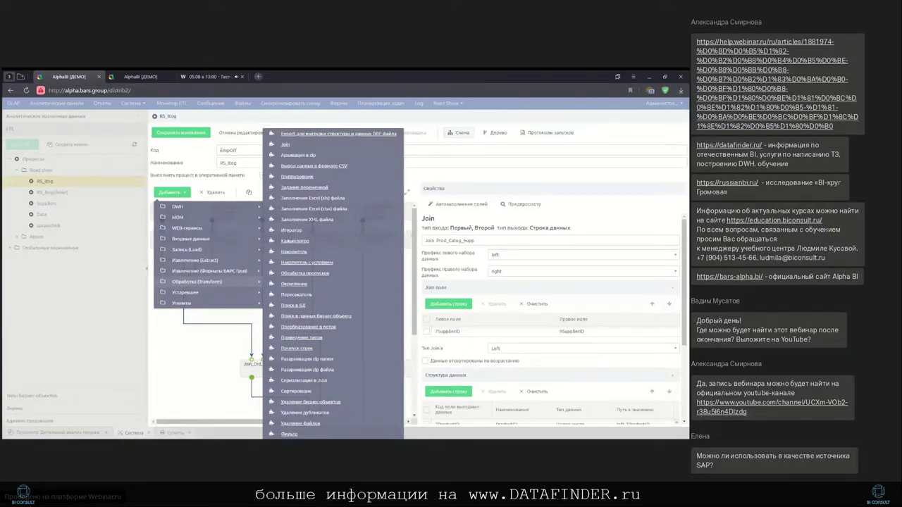
left_click(241, 134)
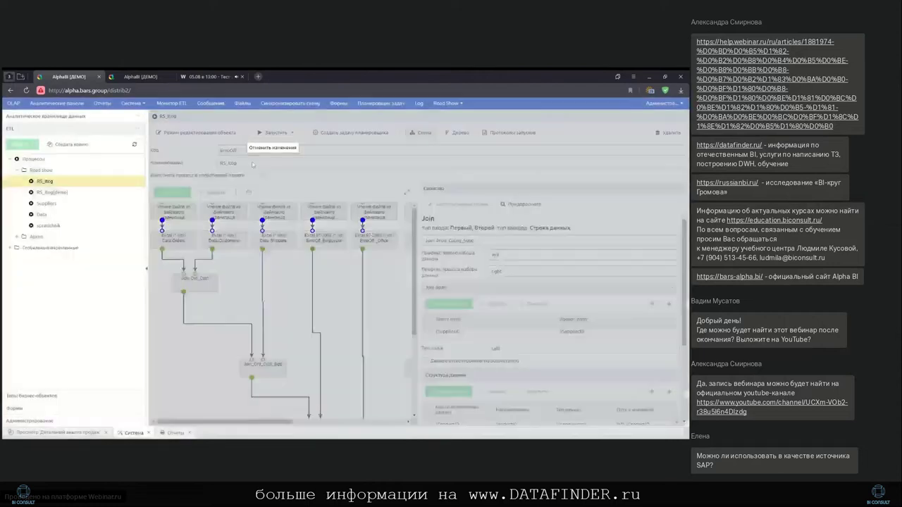
left_click(61, 181)
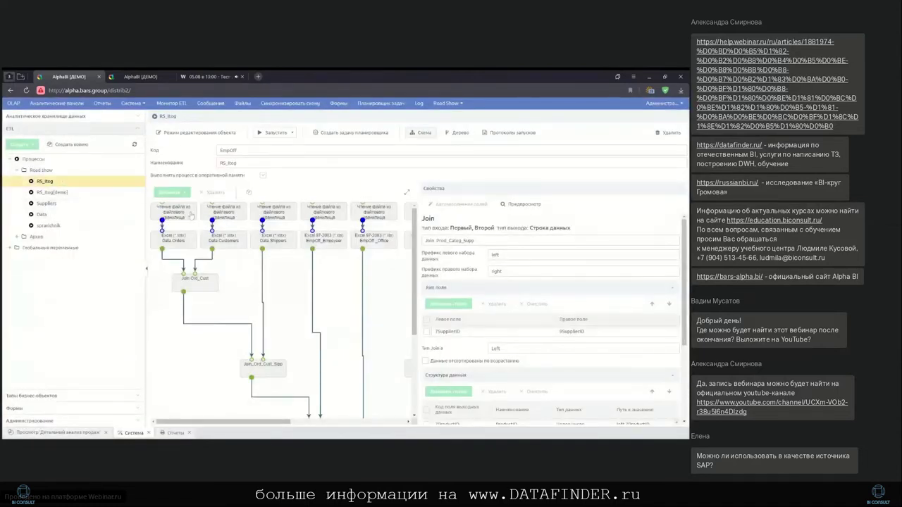
left_click(79, 119)
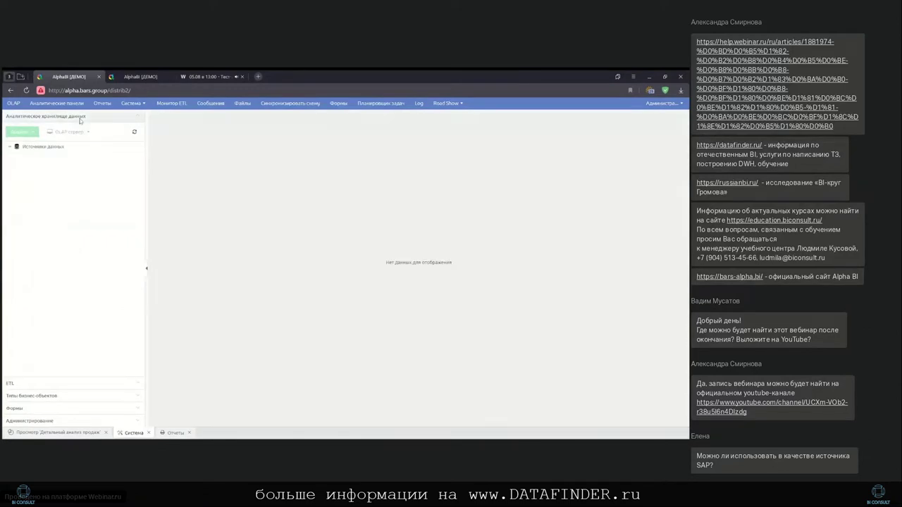
Open the RS_AHD_cube cube under Источники данных > 1АХД_Road_Show > Кубы
left_click(9, 147)
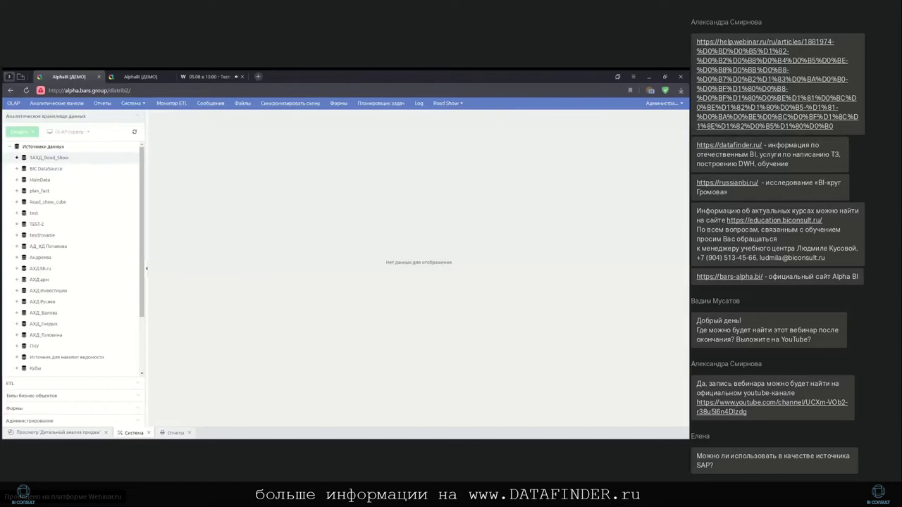
left_click(16, 158)
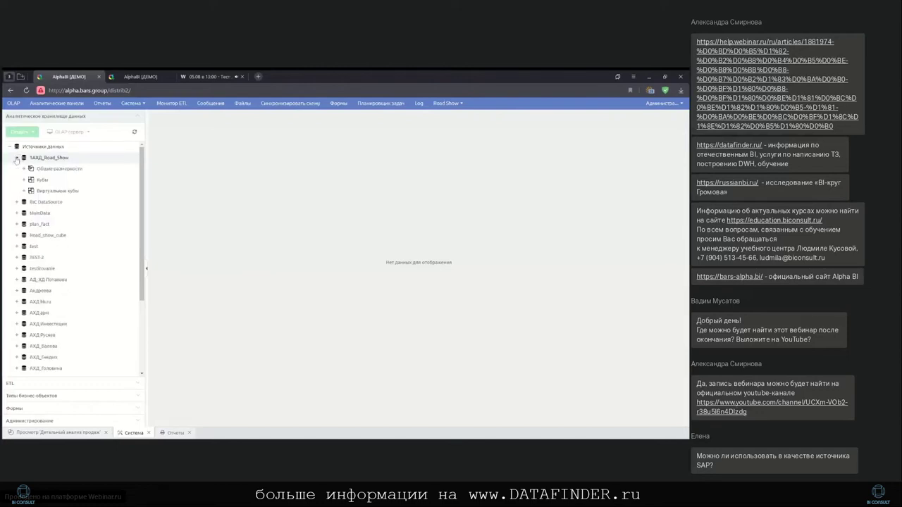
left_click(24, 180)
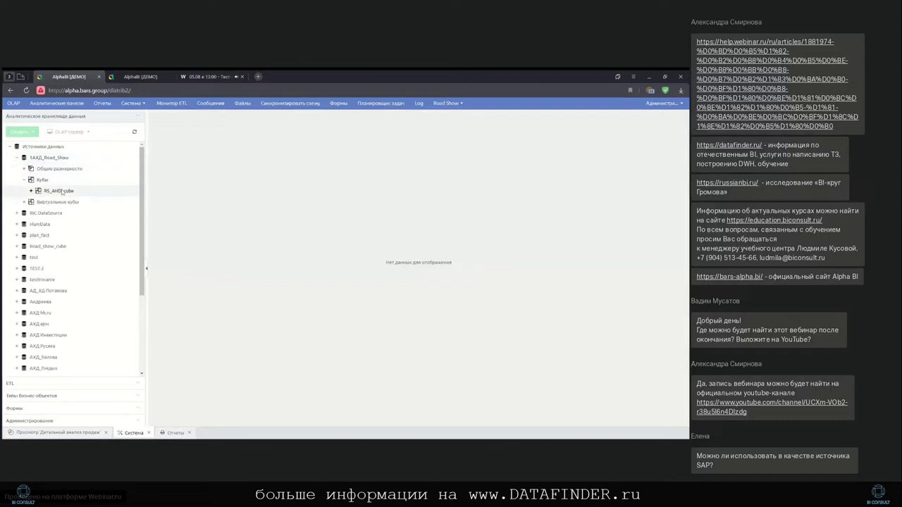
left_click(61, 191)
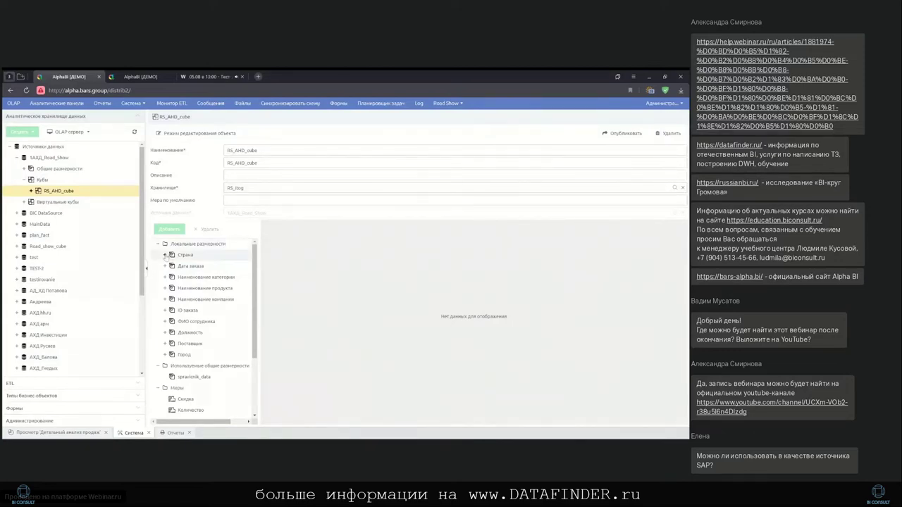
Expand the Страна dimension and show its Страна hierarchy settings and levels
double_click(184, 255)
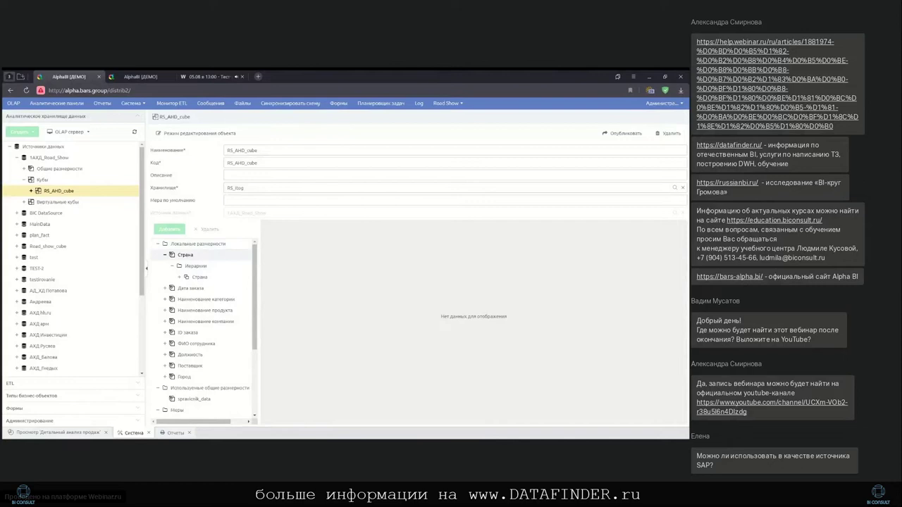
left_click(206, 277)
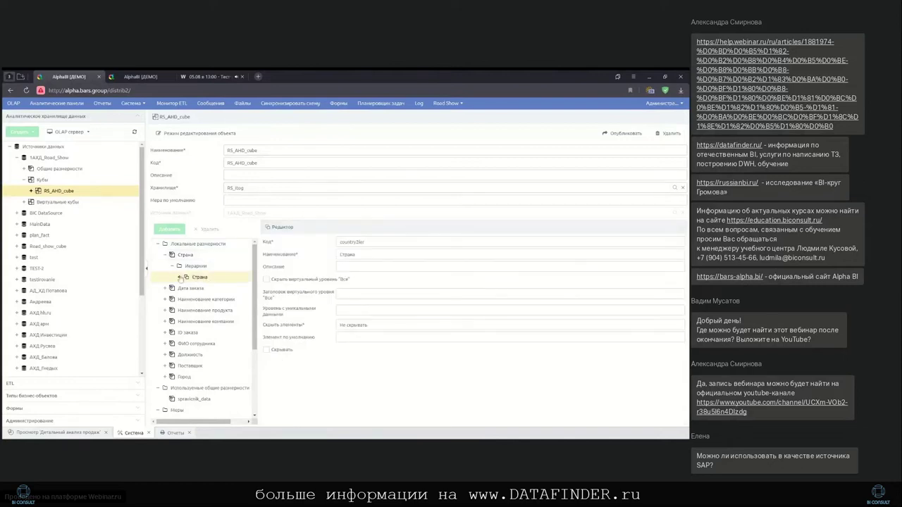
left_click(180, 278)
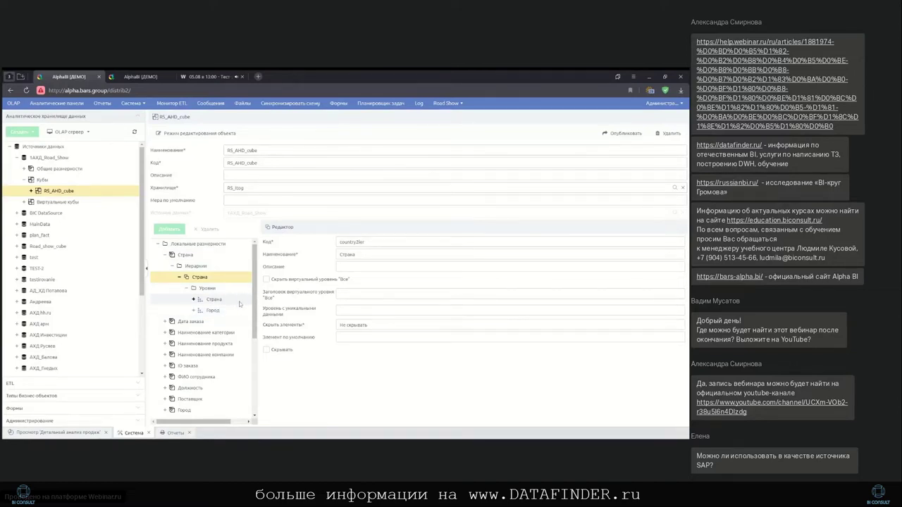
Check the Страна and Город level properties, then show the spravicnik_data shared dimension
left_click(238, 302)
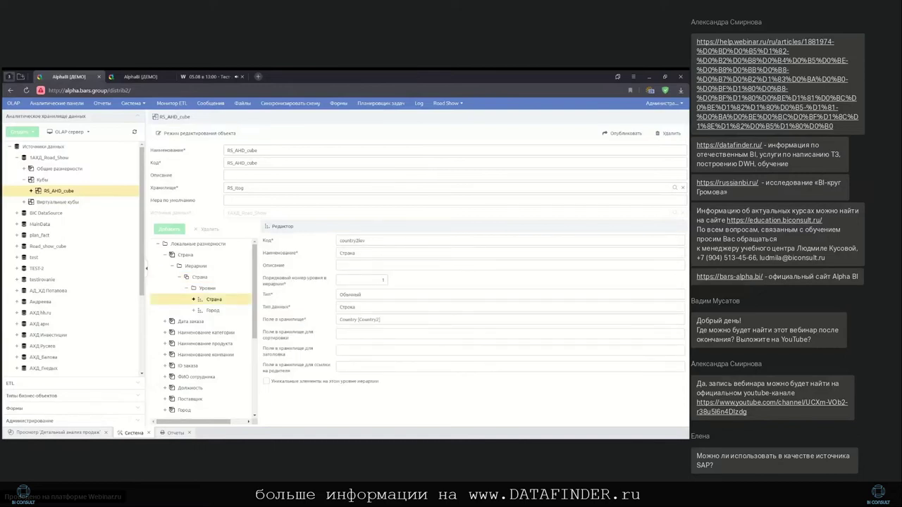
left_click(366, 320)
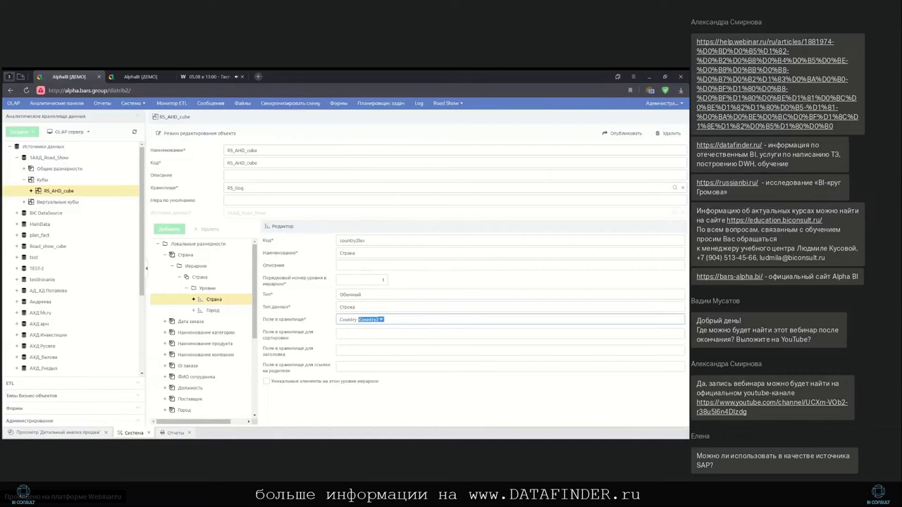
left_click(232, 311)
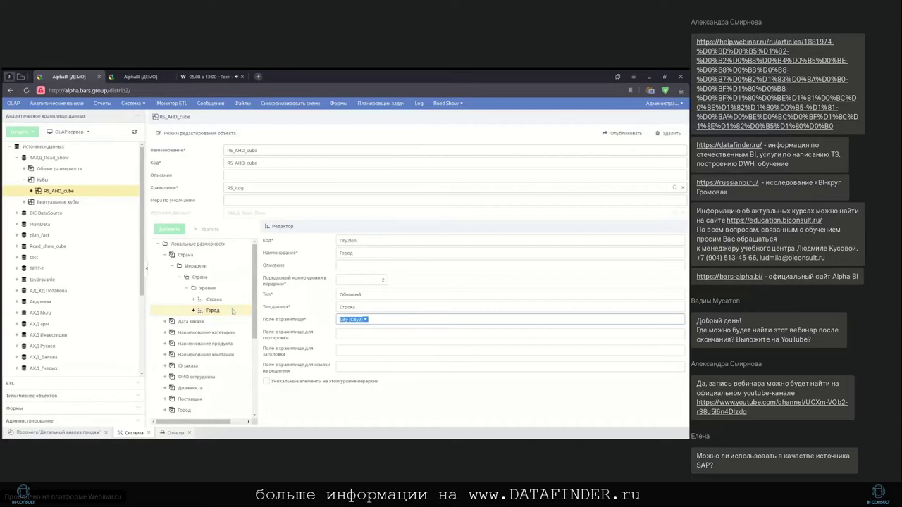
left_click(165, 255)
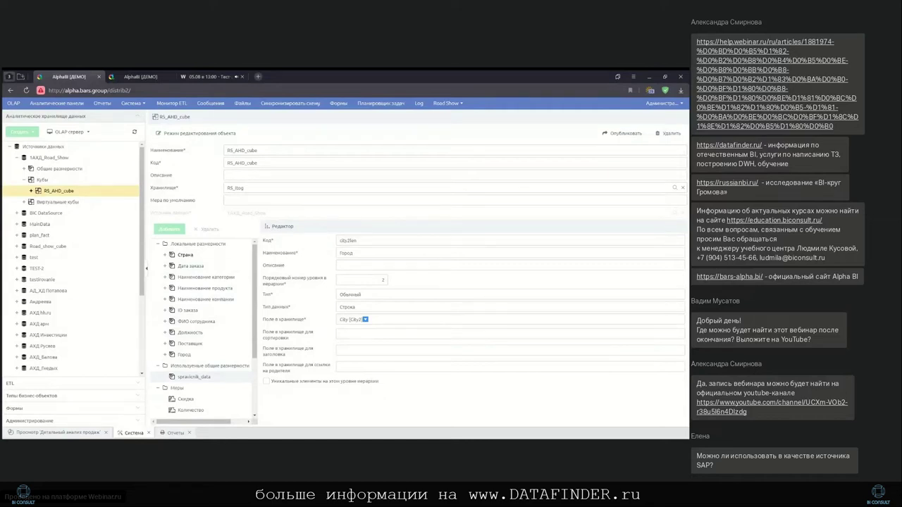
left_click(199, 378)
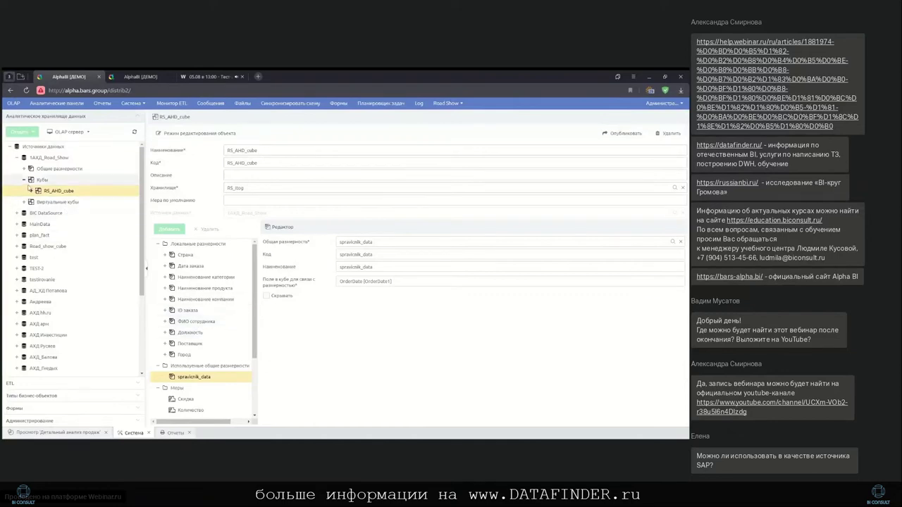
Select RS_Itog under RS_AHD_cube and scroll through its Просмотр данных preview
left_click(31, 191)
left_click(59, 202)
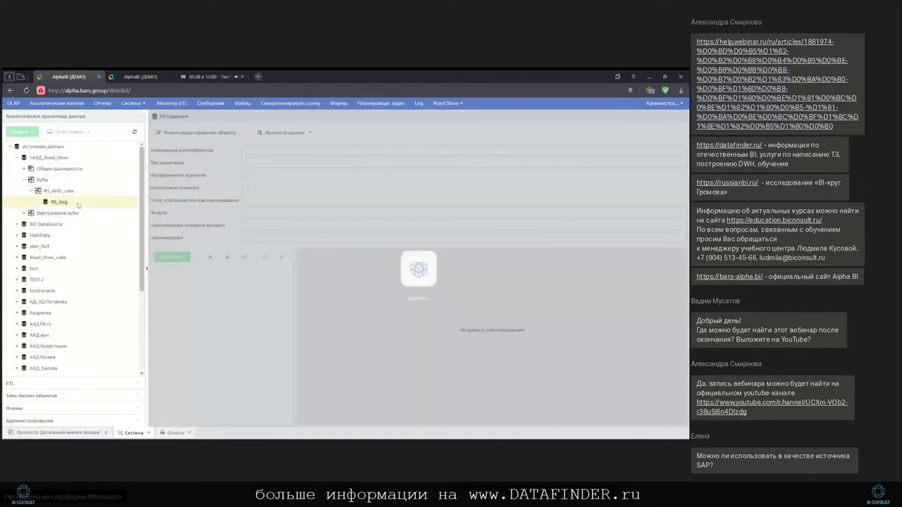
left_click(285, 132)
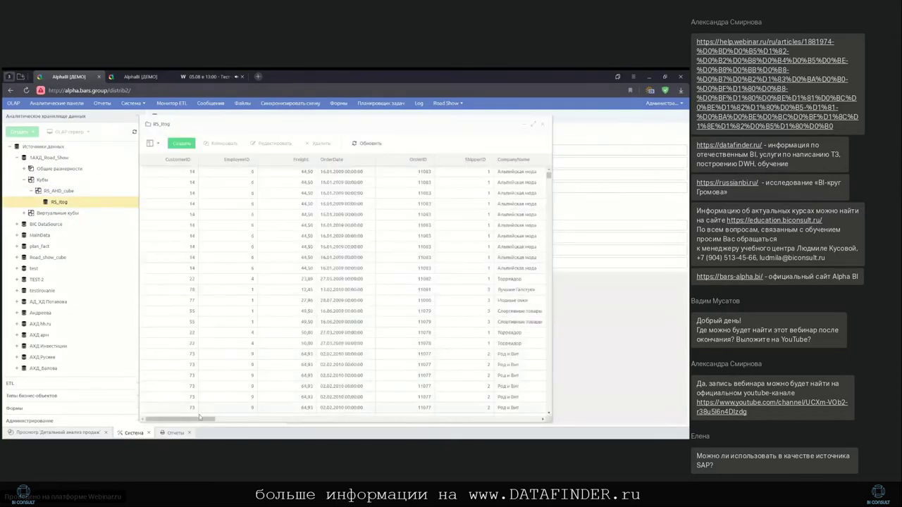
left_click_drag(204, 420, 532, 413)
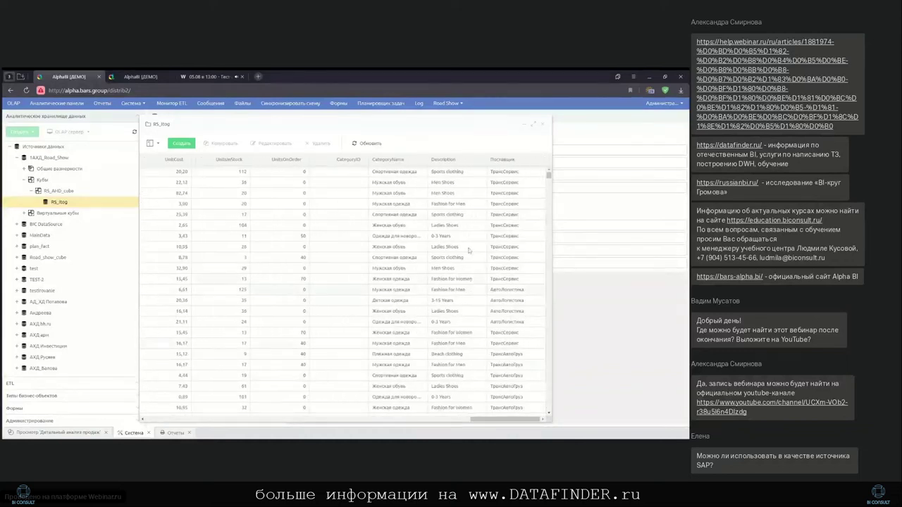
left_click(542, 124)
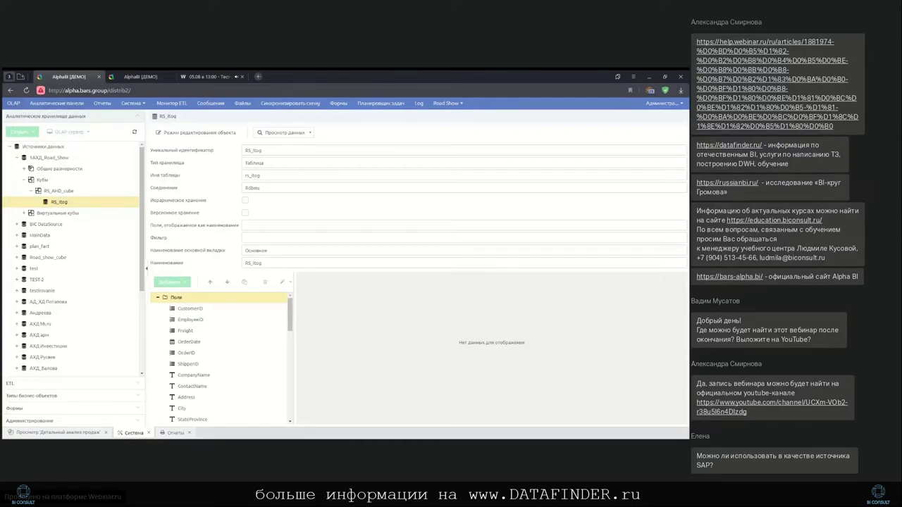
Create a new empty OLAP view in the Road show folder of the OLAP views list
left_click(13, 104)
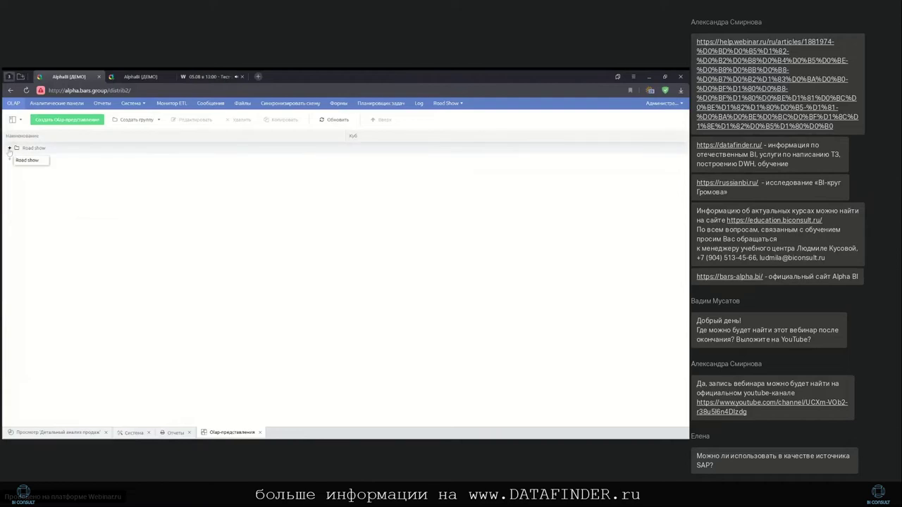
left_click(10, 148)
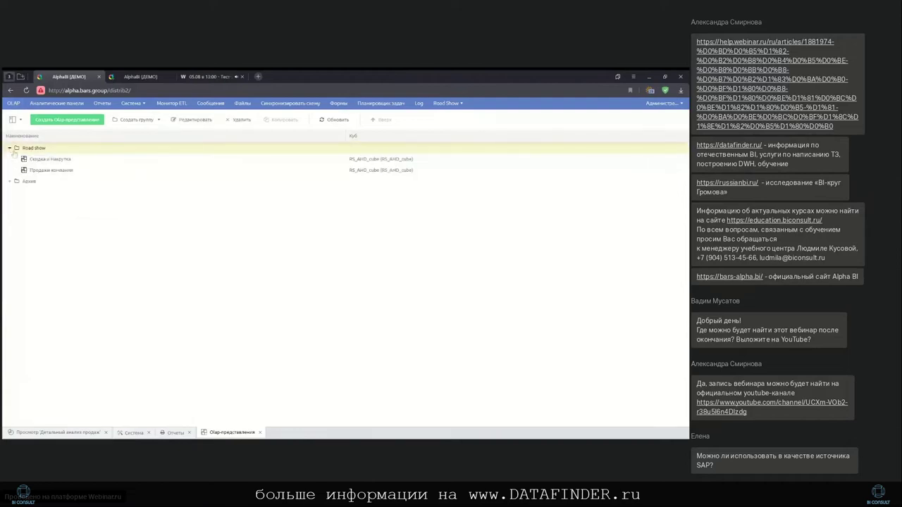
left_click(67, 119)
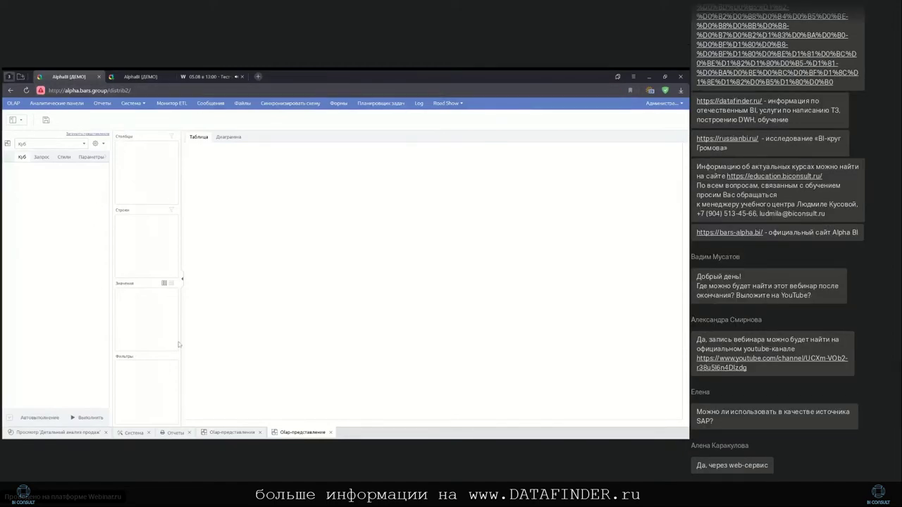
Base the view on RS_AHD_cube and put Количество into the values
left_click(84, 144)
scroll(66, 227, "down", 5)
scroll(65, 227, "up", 5)
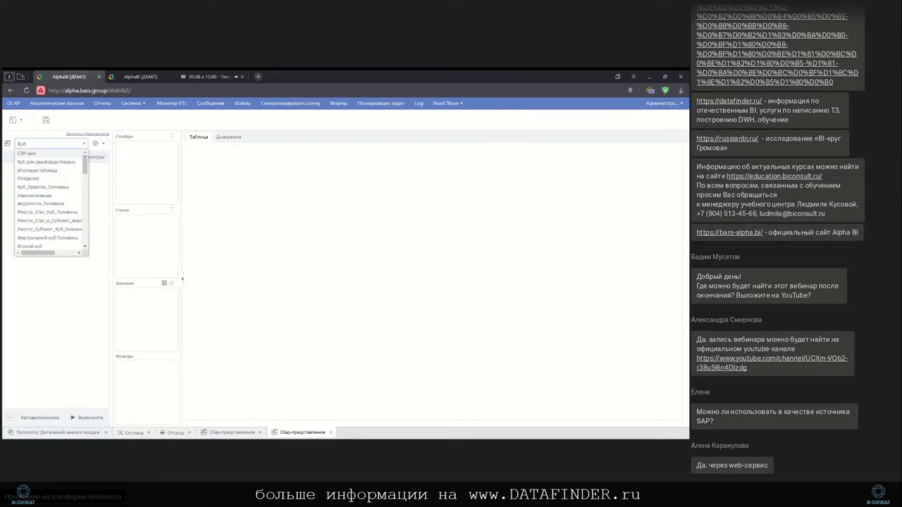
type("К")
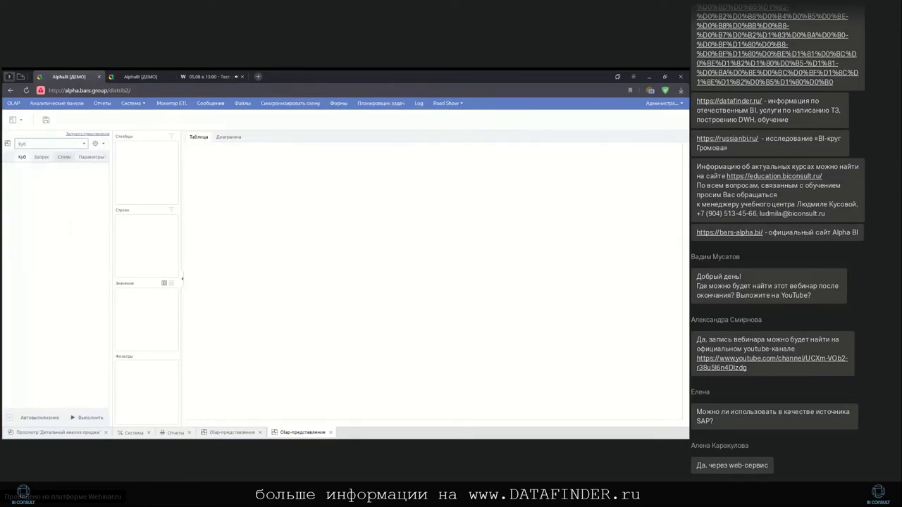
key("BackSpace")
type("RS")
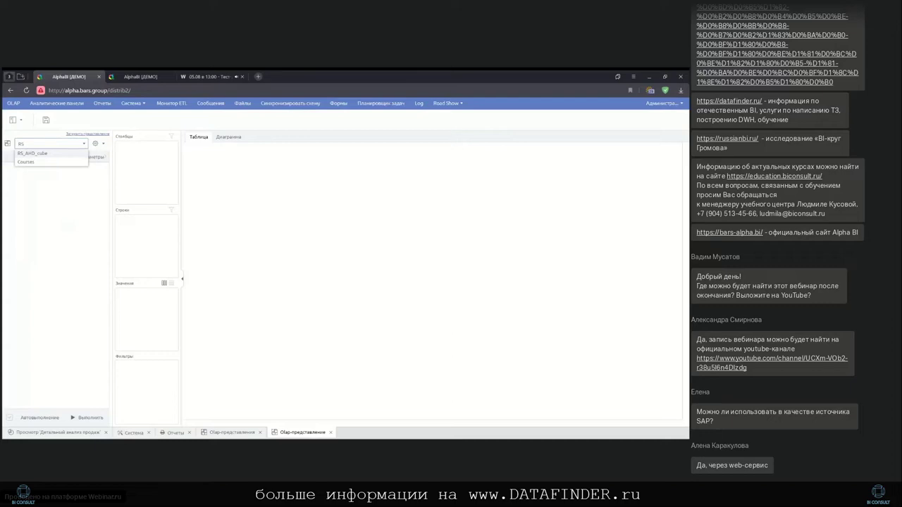
left_click(65, 154)
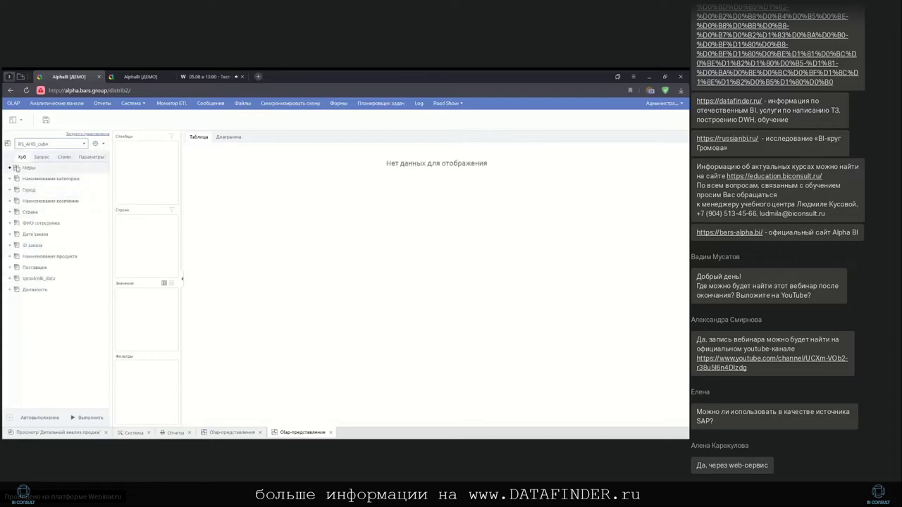
left_click(9, 168)
left_click_drag(43, 189, 139, 315)
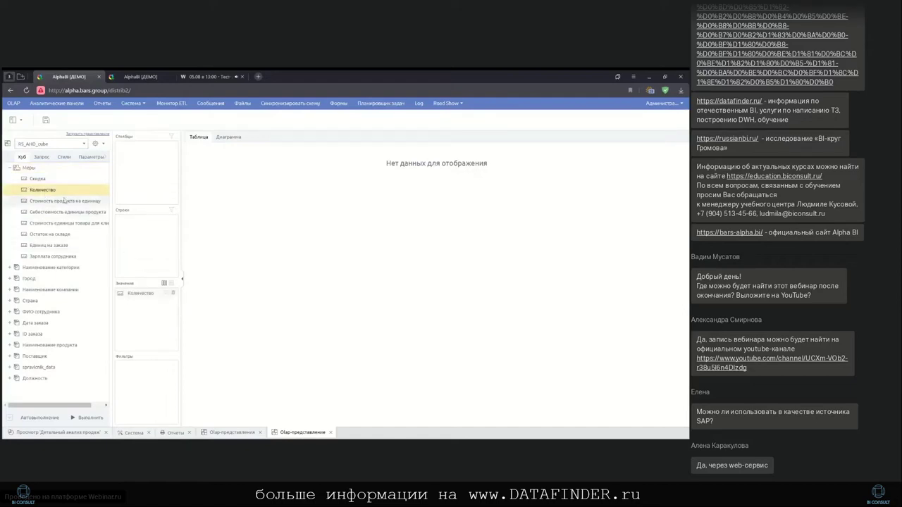
left_click(9, 167)
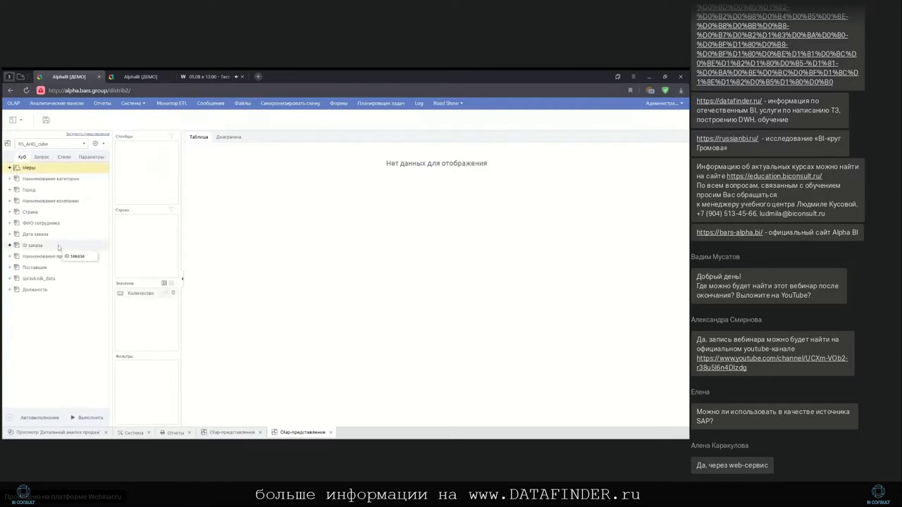
Put Год into the columns, filtered to 2008 and 2009 only, excluding 2006, 2007 and 2010
left_click(9, 278)
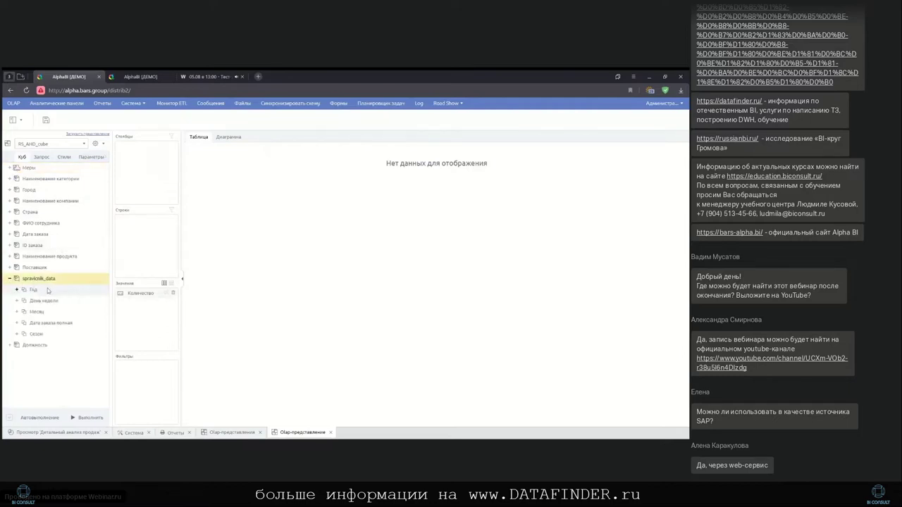
left_click_drag(57, 291, 165, 185)
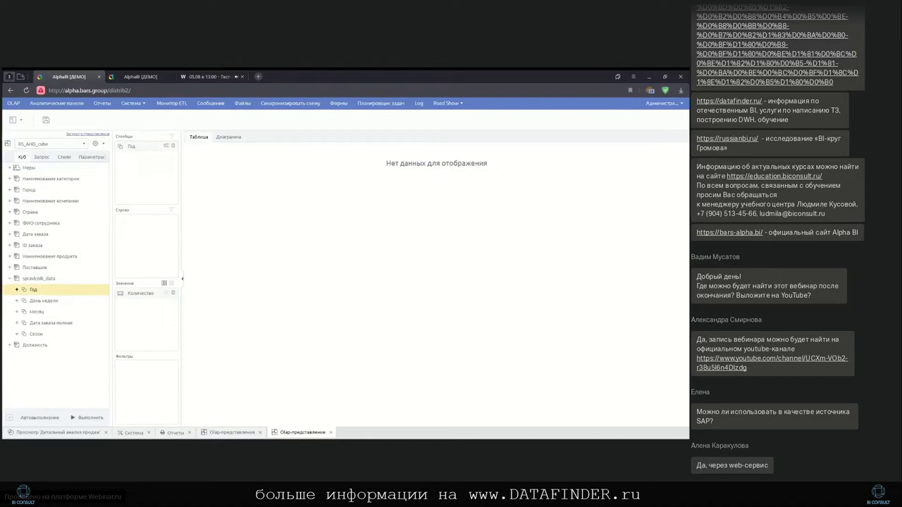
left_click(166, 146)
left_click(194, 166)
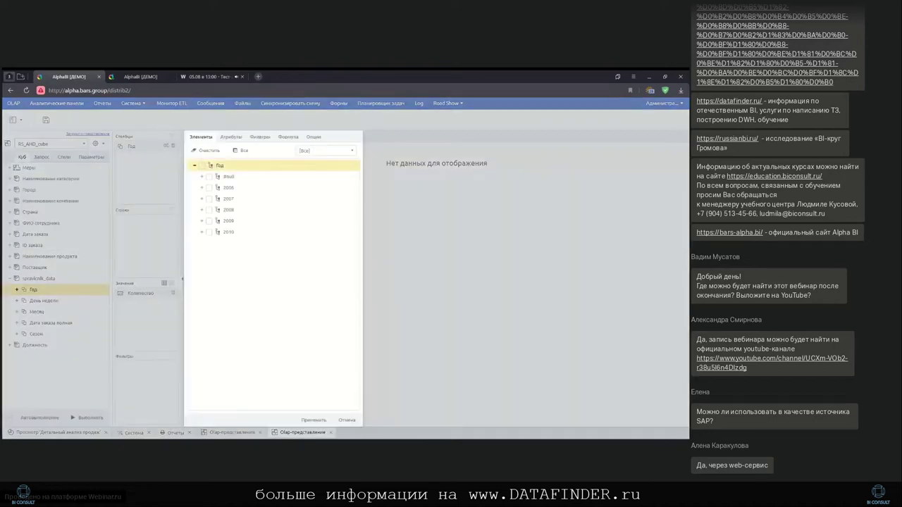
left_click(209, 187)
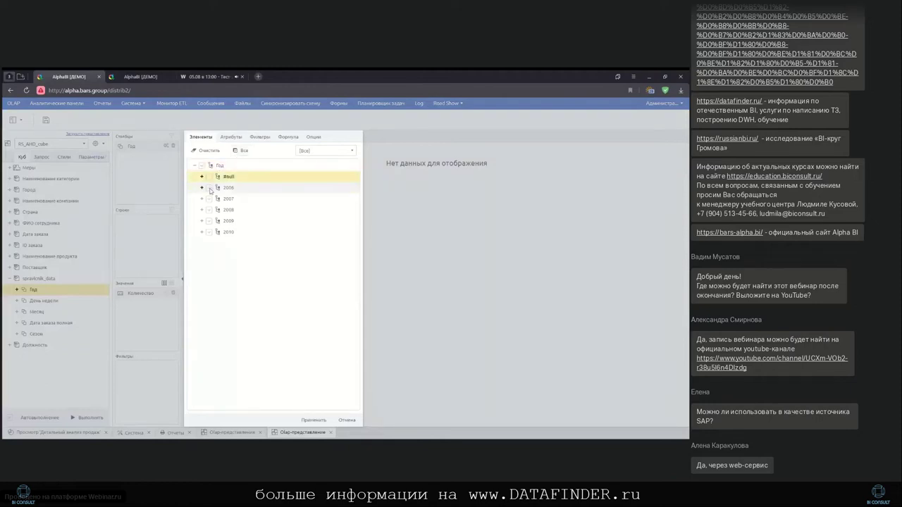
left_click(208, 234)
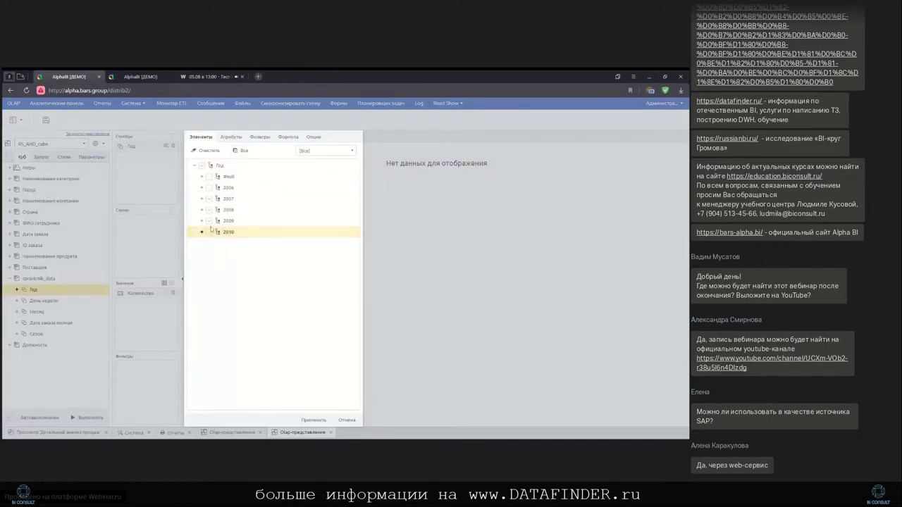
left_click(210, 200)
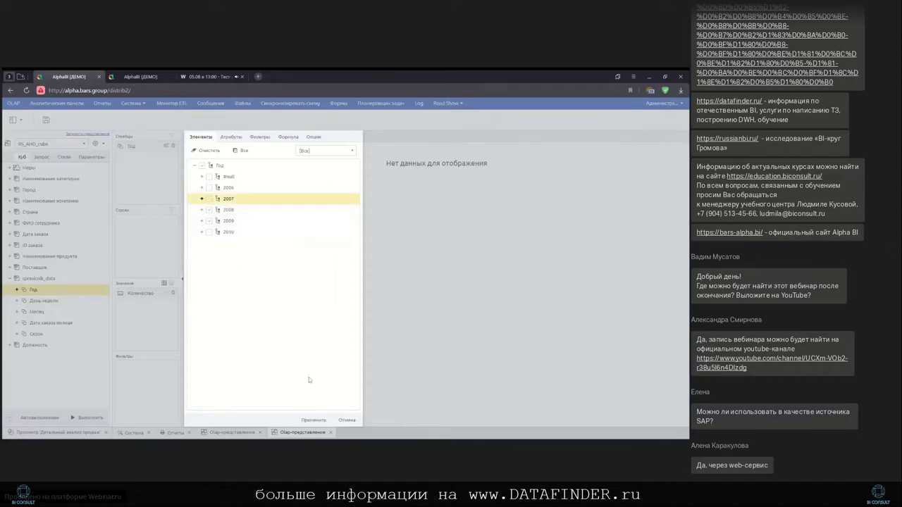
left_click(320, 421)
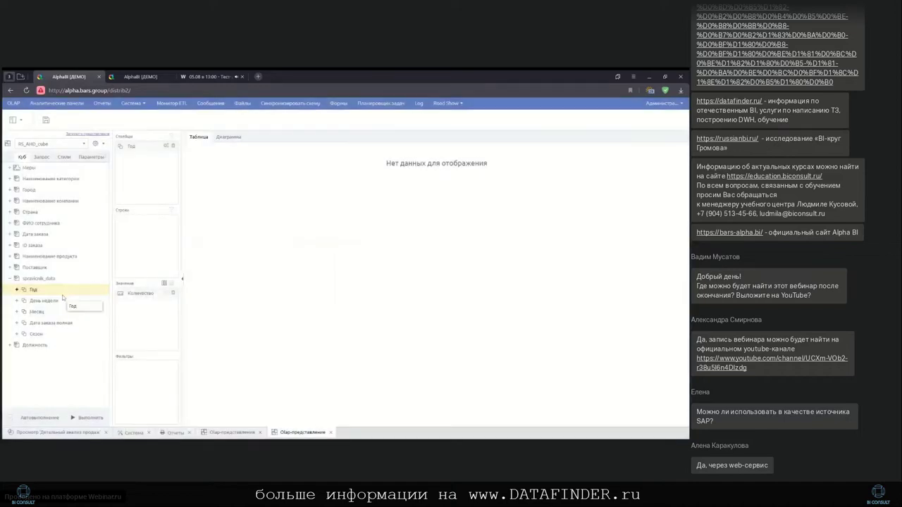
Add Страна and Наименование категории to rows, then expand the years and the country total
left_click(10, 212)
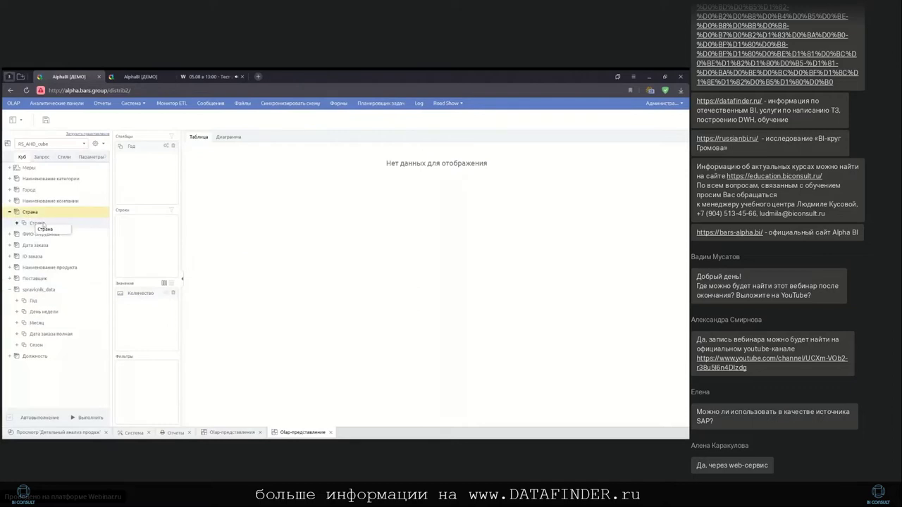
left_click_drag(36, 223, 147, 240)
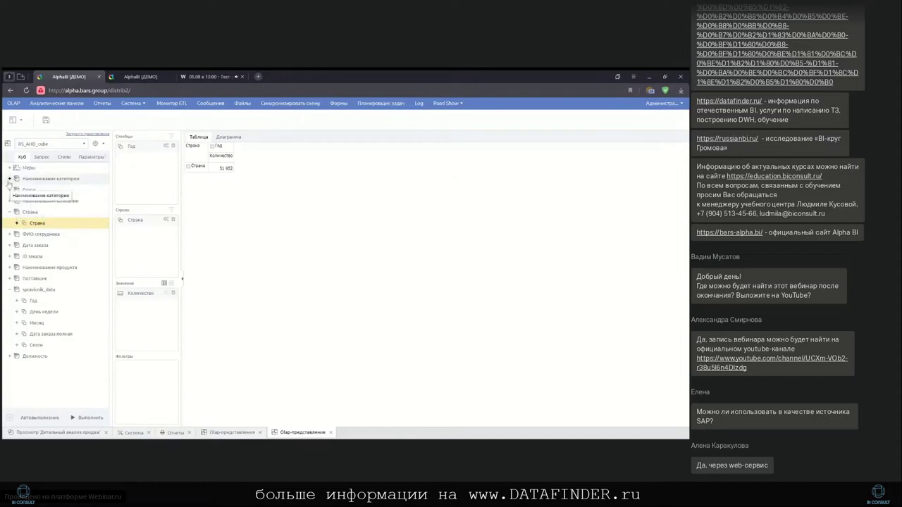
left_click(9, 179)
left_click_drag(58, 190, 138, 253)
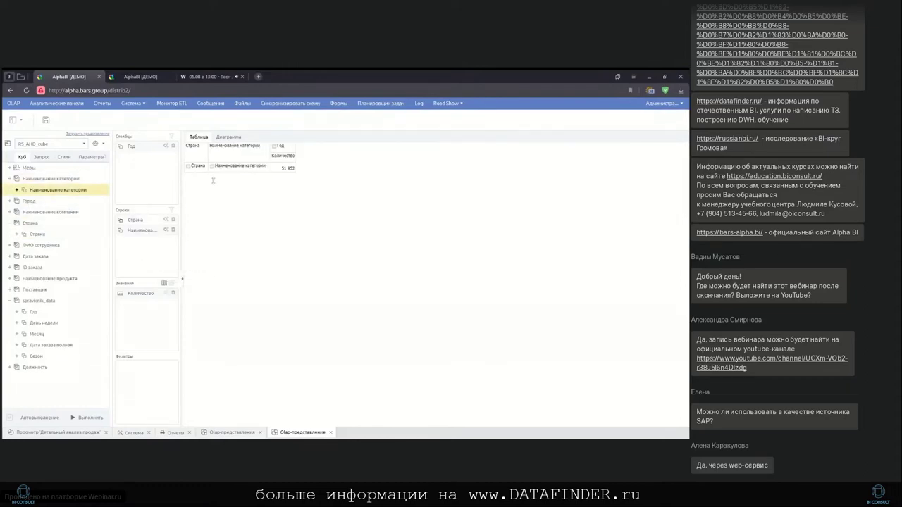
left_click(274, 147)
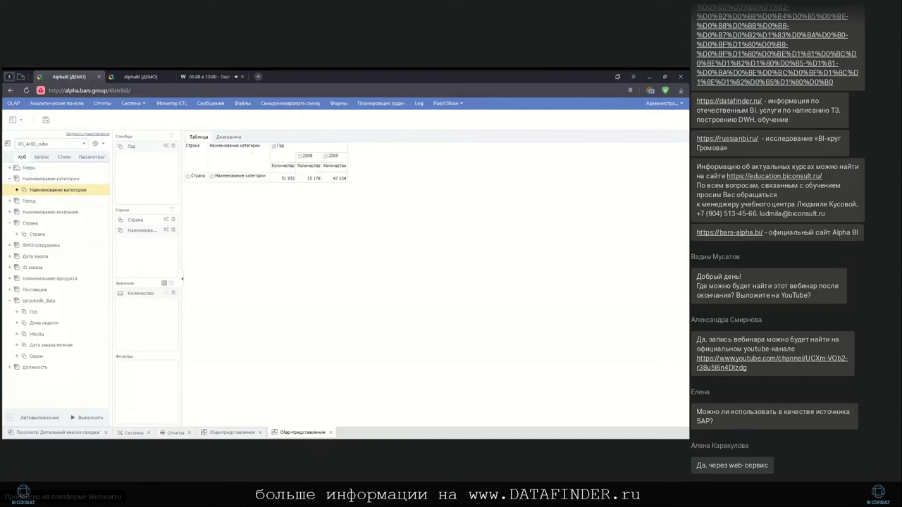
left_click(188, 177)
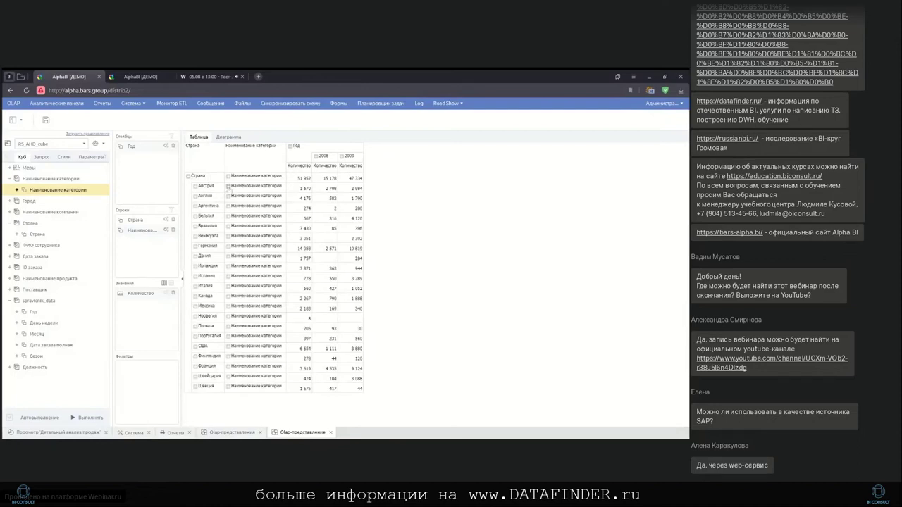
Expand Австрия and Англия into categories, show Детская одежда products, and hide empty rows
left_click(228, 186)
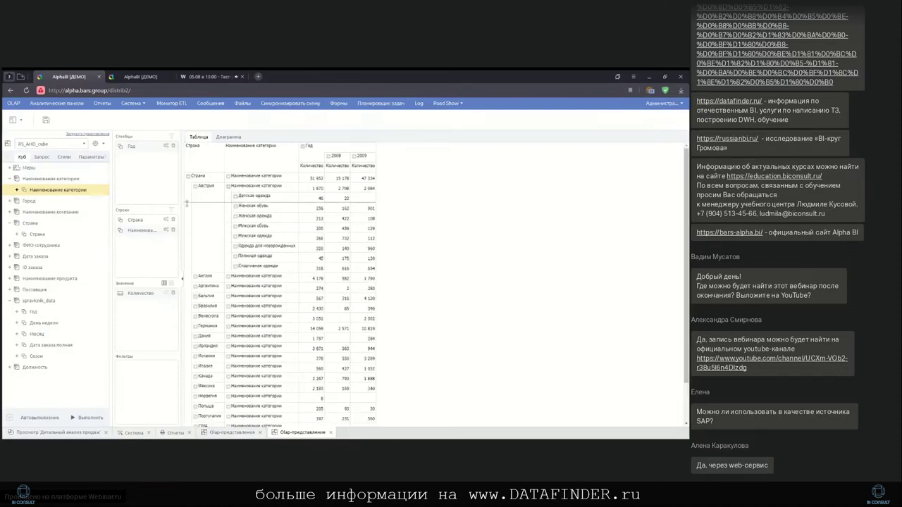
left_click(228, 277)
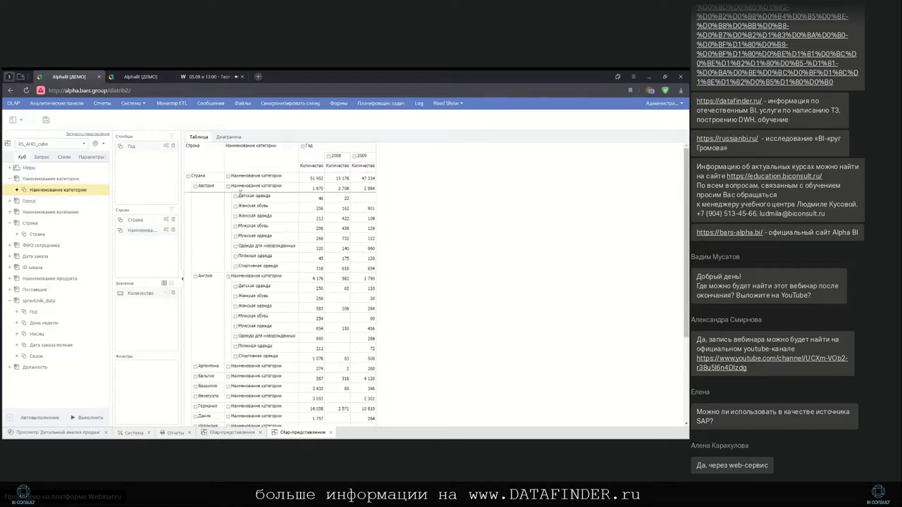
left_click(235, 196)
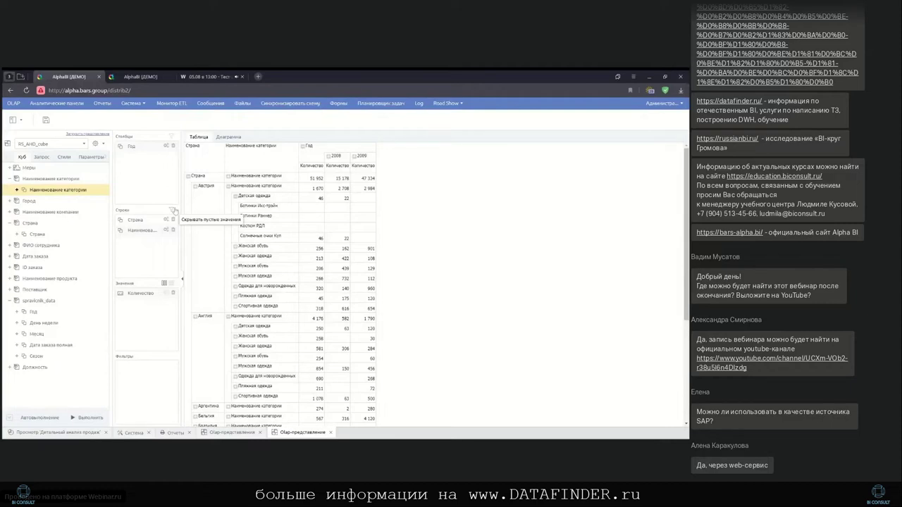
left_click(173, 210)
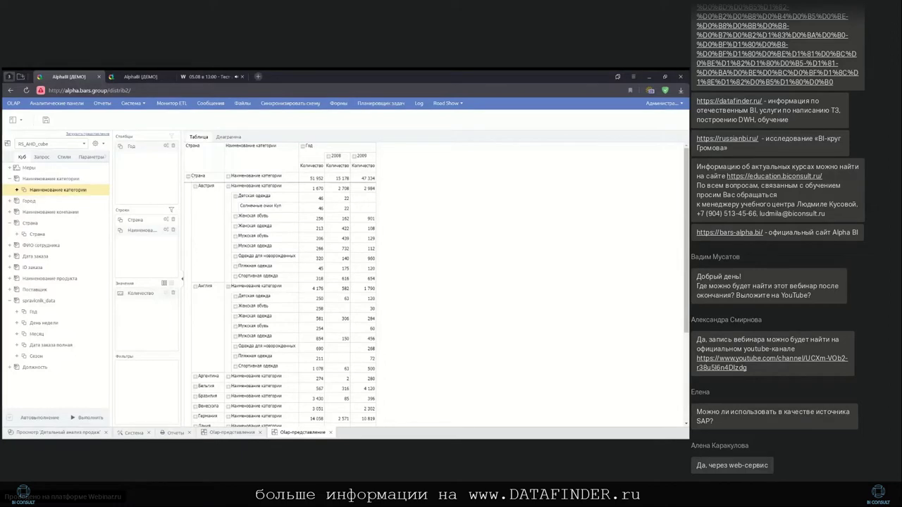
Show Австрия's cities, expand 2008 into months, and move Страна into the columns under Год
left_click(195, 186)
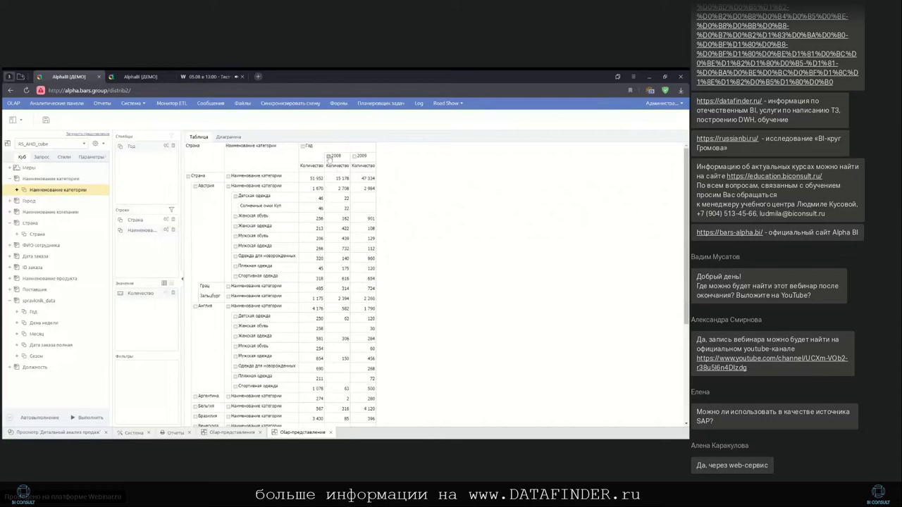
left_click(327, 157)
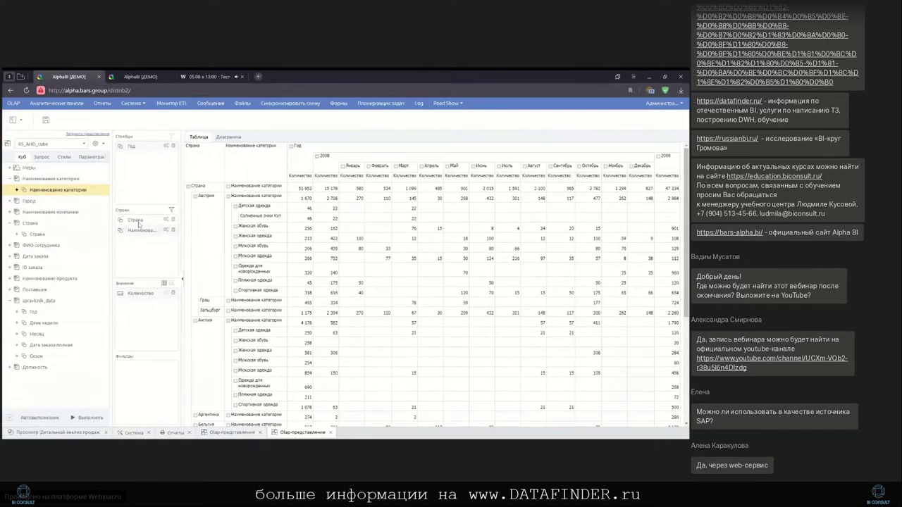
left_click_drag(138, 224, 142, 176)
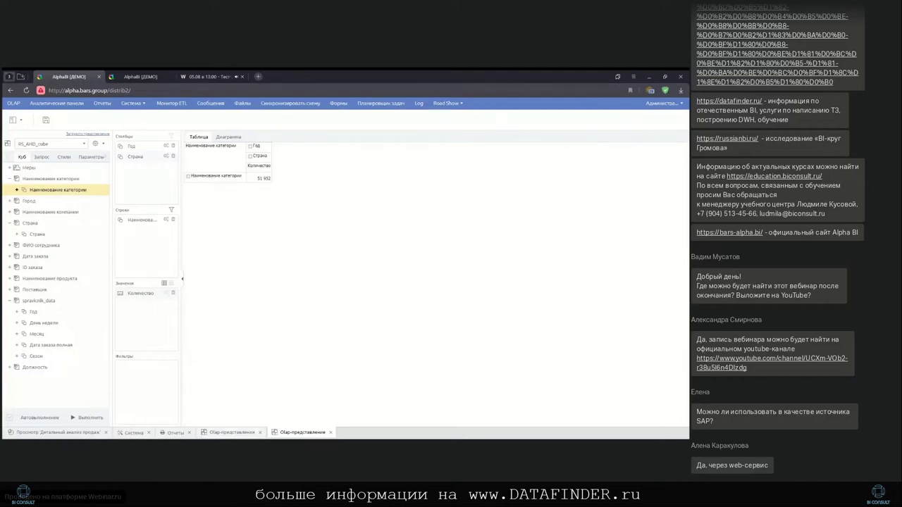
Open the saved Продажи компании view from the Olap-представления list
left_click(227, 433)
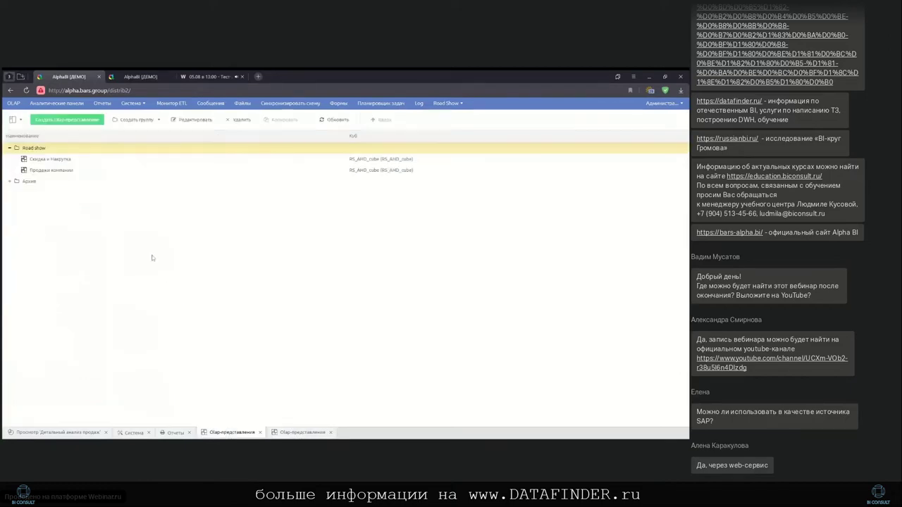
left_click(64, 172)
double_click(64, 172)
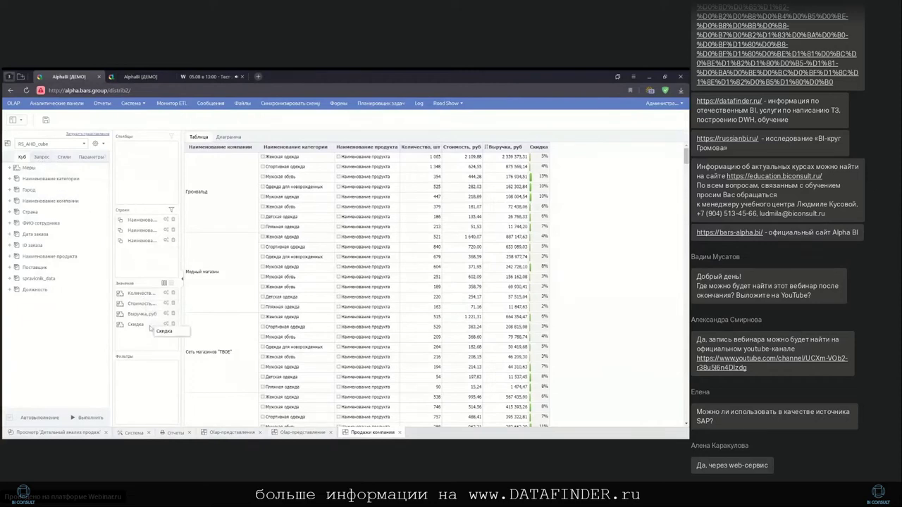
Inspect the settings of the Количество, шт calculated element in the Запрос tab
left_click(42, 158)
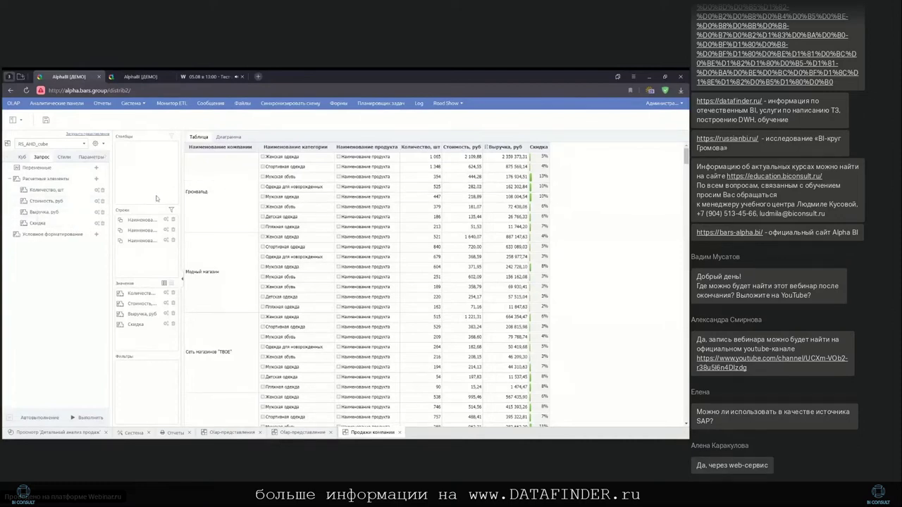
left_click(97, 190)
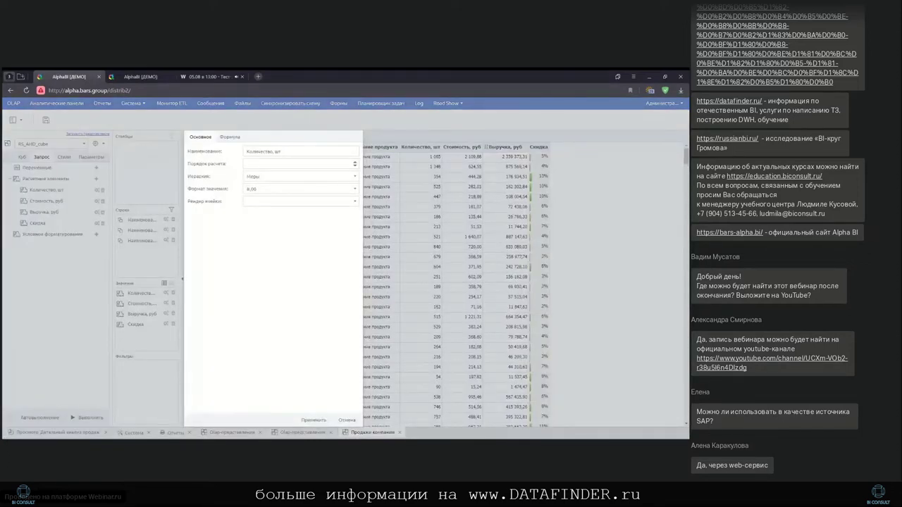
left_click(347, 420)
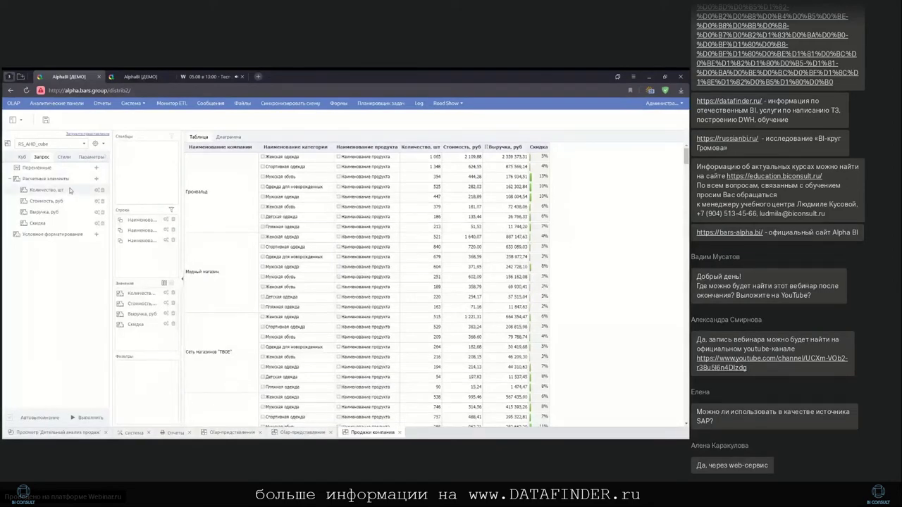
Export the Продажи компании table to Excel and return to the Год/Страна OLAP view
left_click(20, 122)
left_click(35, 145)
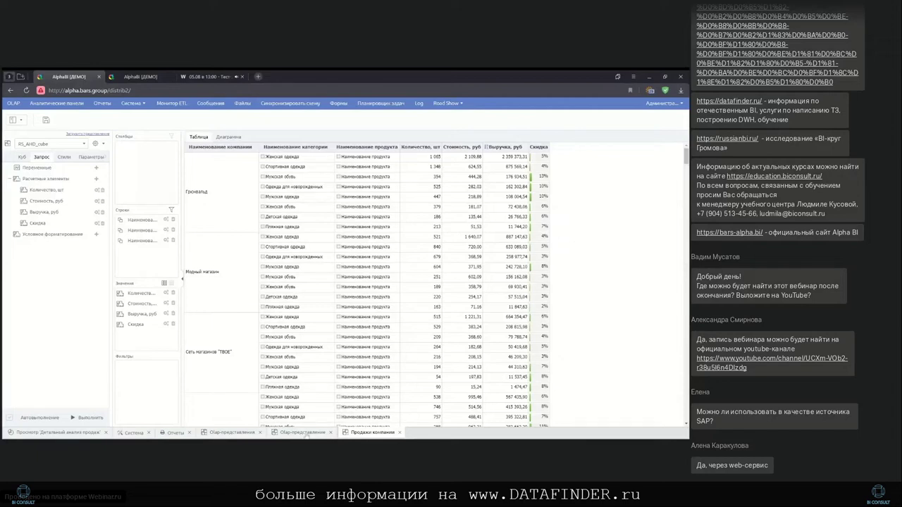
left_click(304, 432)
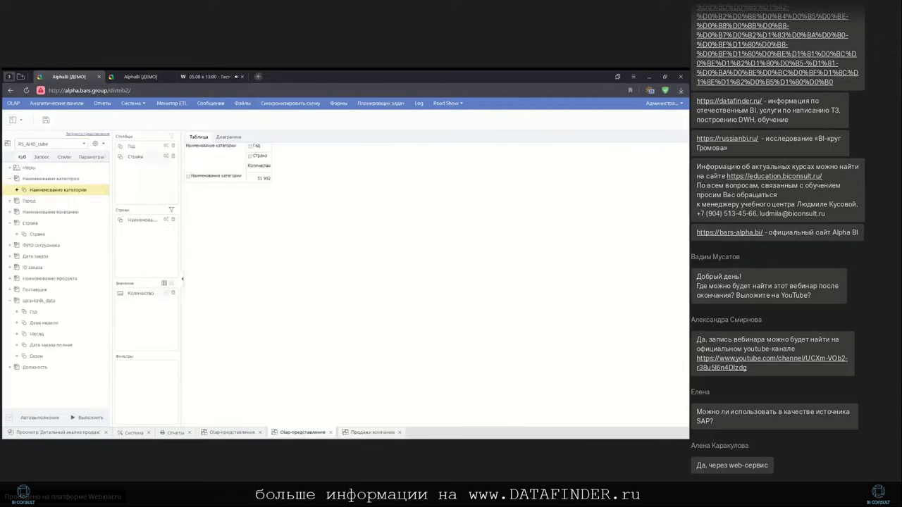
Open the saved Скидка и Накрутка view and expand the cube's measures
left_click(230, 432)
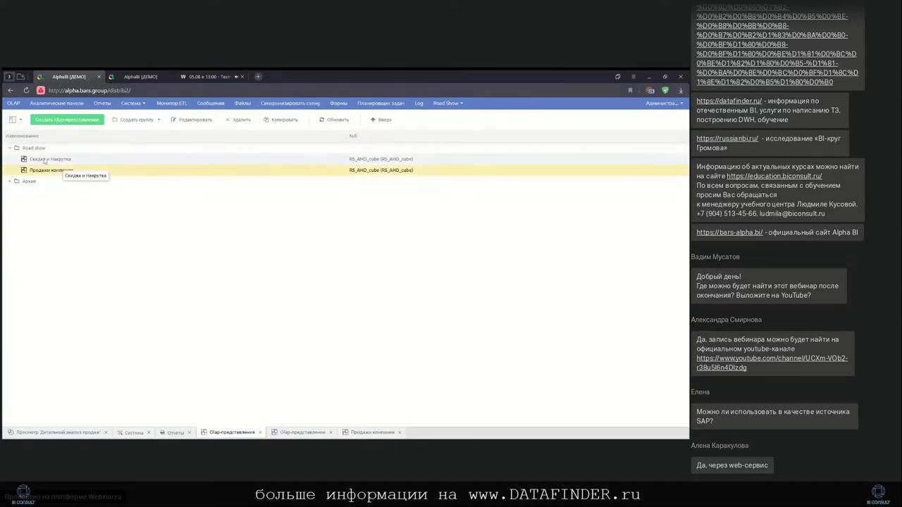
double_click(50, 159)
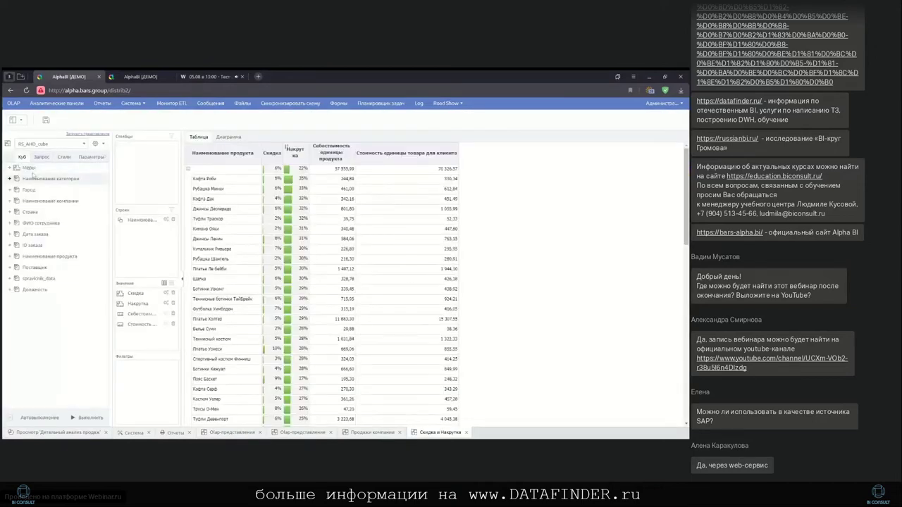
left_click(10, 169)
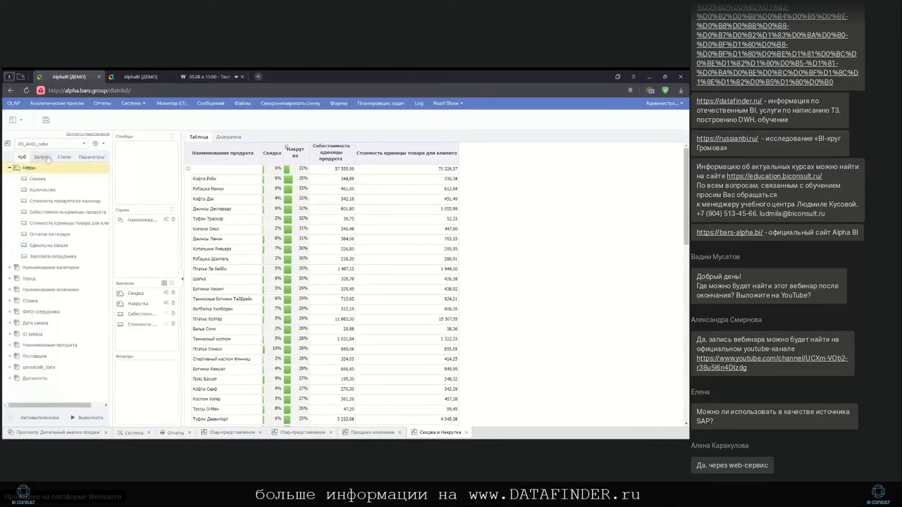
Show the Скидка calculated element's formula, [Measures].[Discount]
left_click(42, 157)
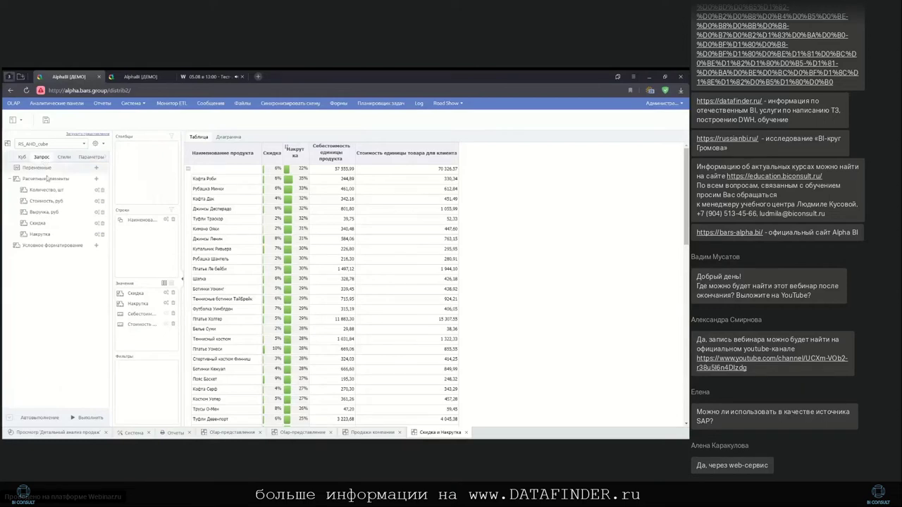
left_click(97, 223)
left_click(224, 138)
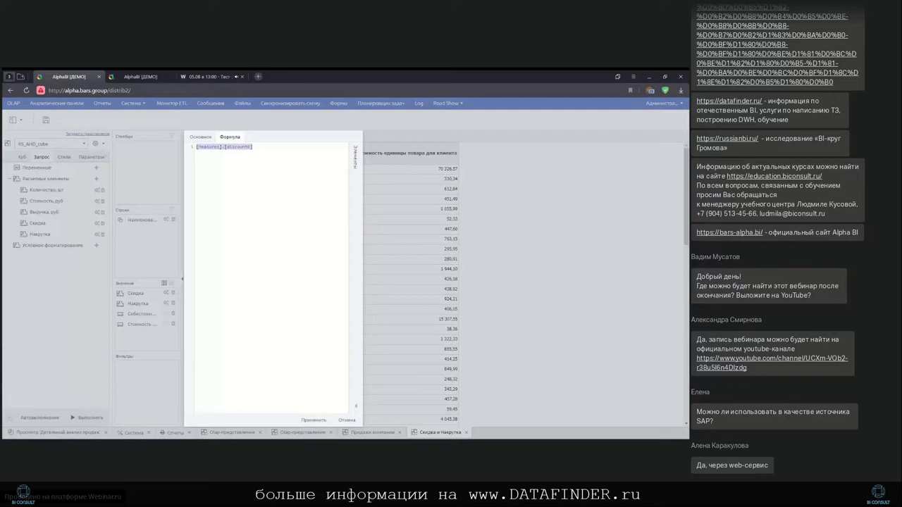
Close the Скидка editor, open the Накрутка element's formula, and select all of it
left_click(348, 420)
left_click(97, 235)
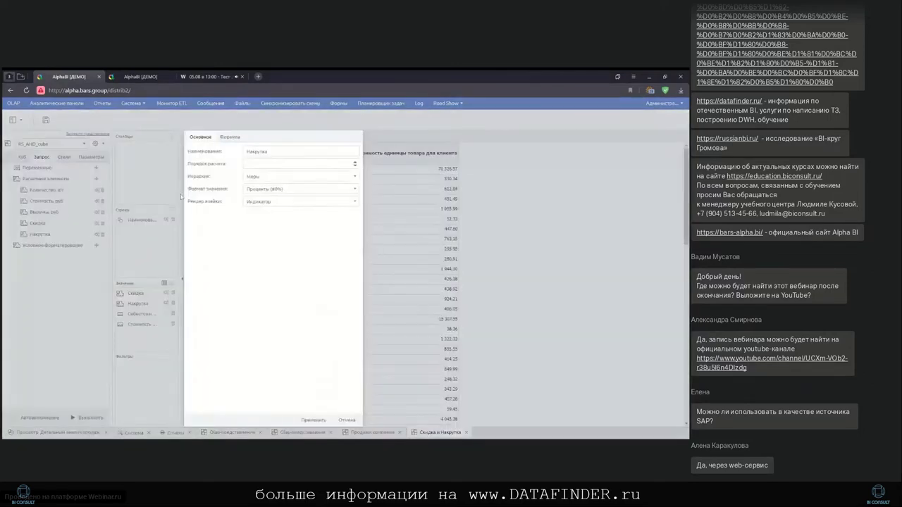
left_click(230, 139)
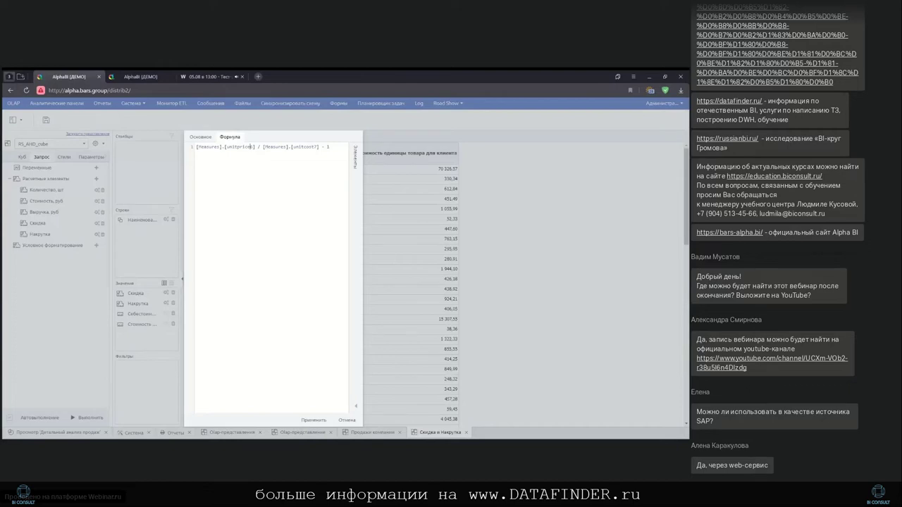
key("ctrl+a")
key("ctrl+c")
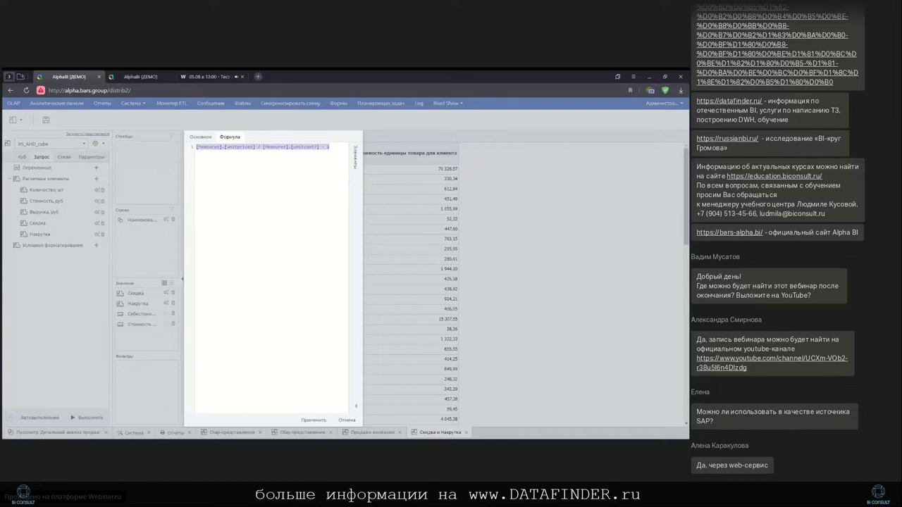
Replace the formula with [Measures].[unitprice] using autocomplete suggestions
key("BackSpace")
type("[")
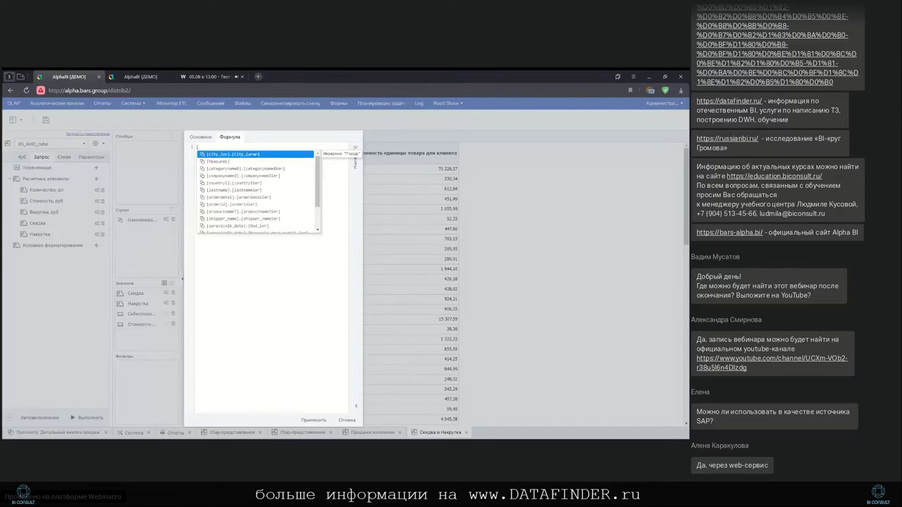
key("Down")
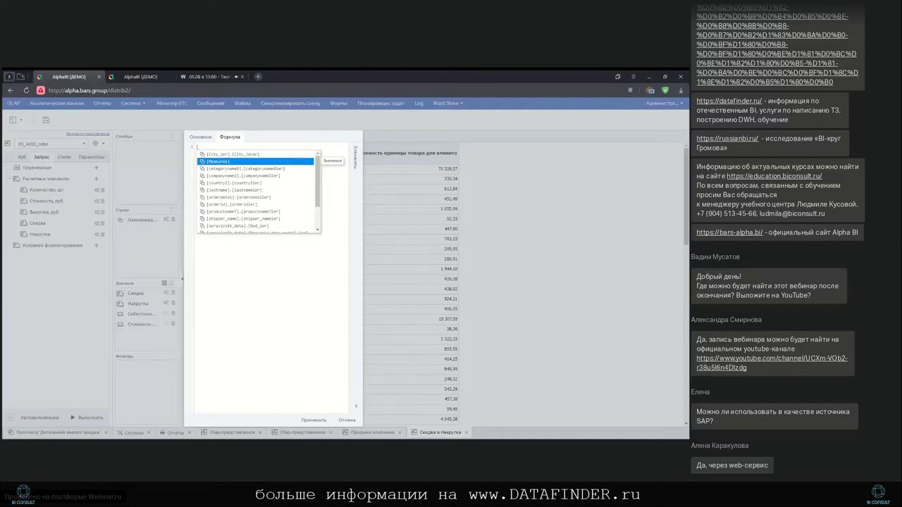
key("Return")
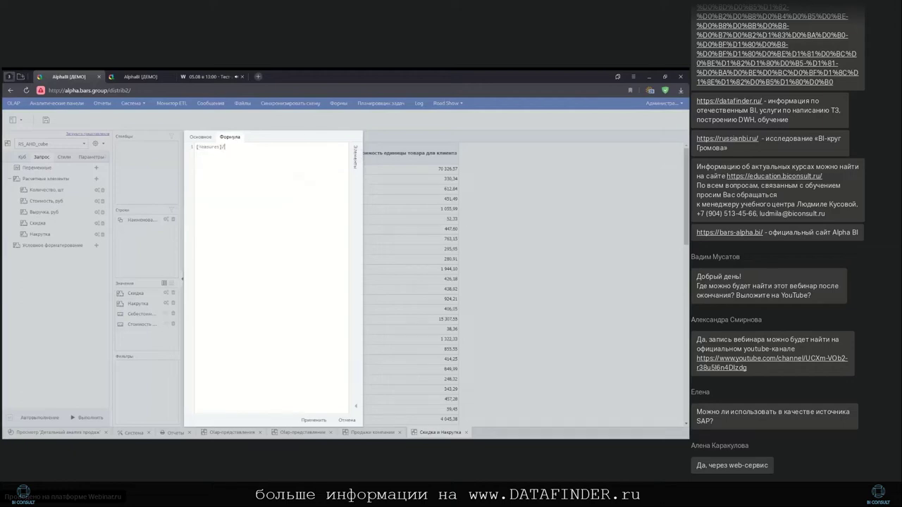
type(".")
key("Down")
key("Down")
key("Down")
key("Down")
key("Down")
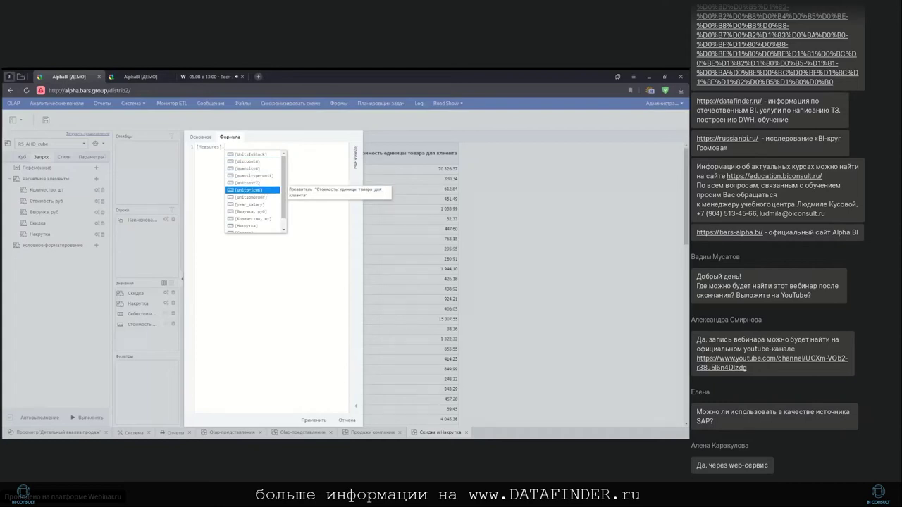
key("Return")
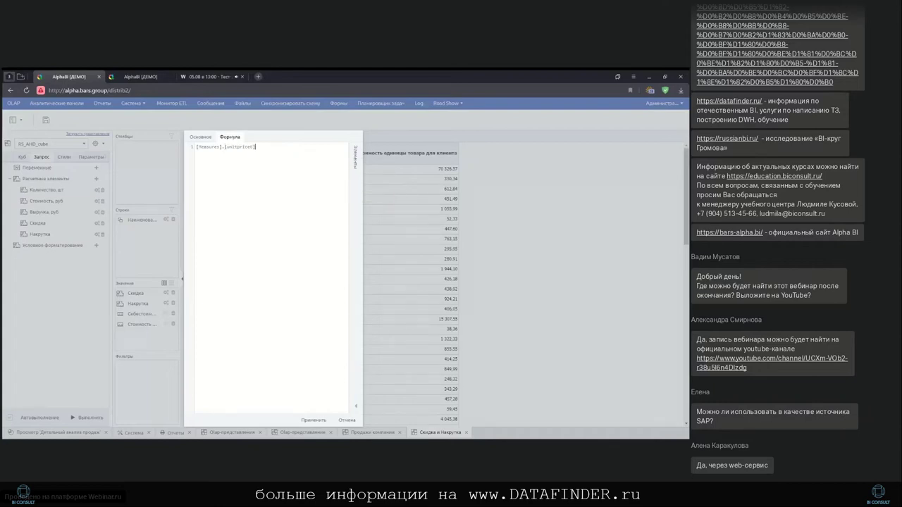
Complete the formula with the divisor / [Measures].[unitcost] - 1
type("/ ")
type("[Mea")
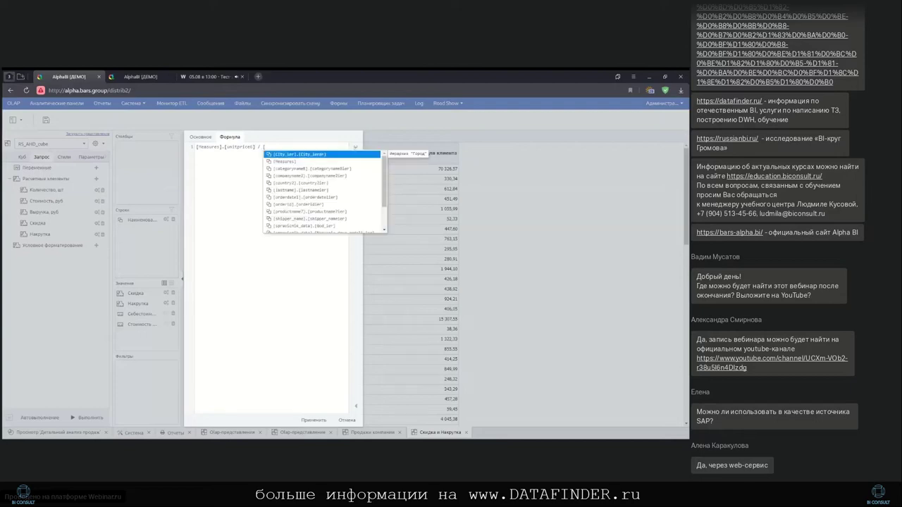
key("Return")
type(".")
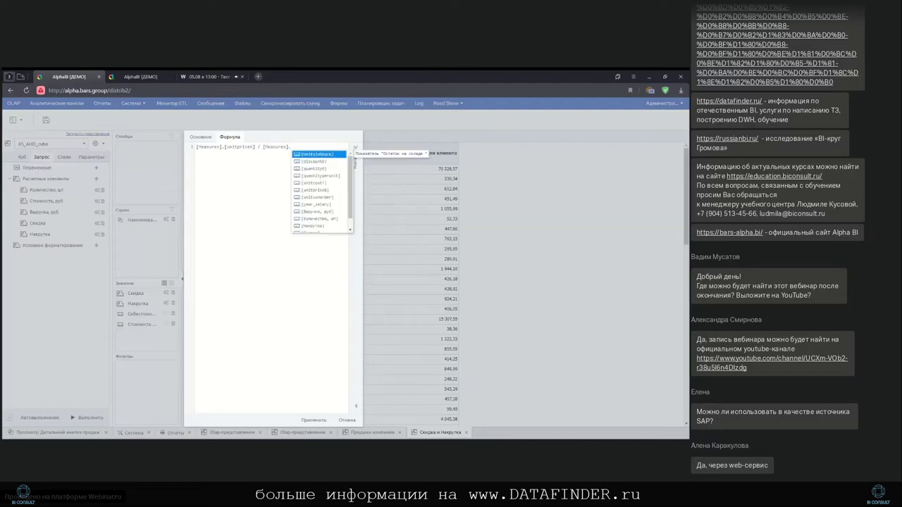
key("Down")
key("Down")
key("Down")
key("Down")
key("Down")
key("Down")
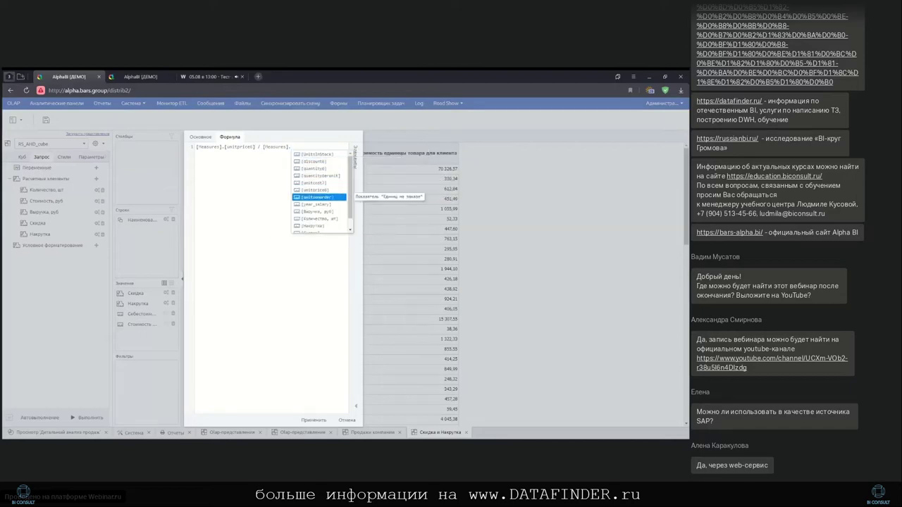
key("Return")
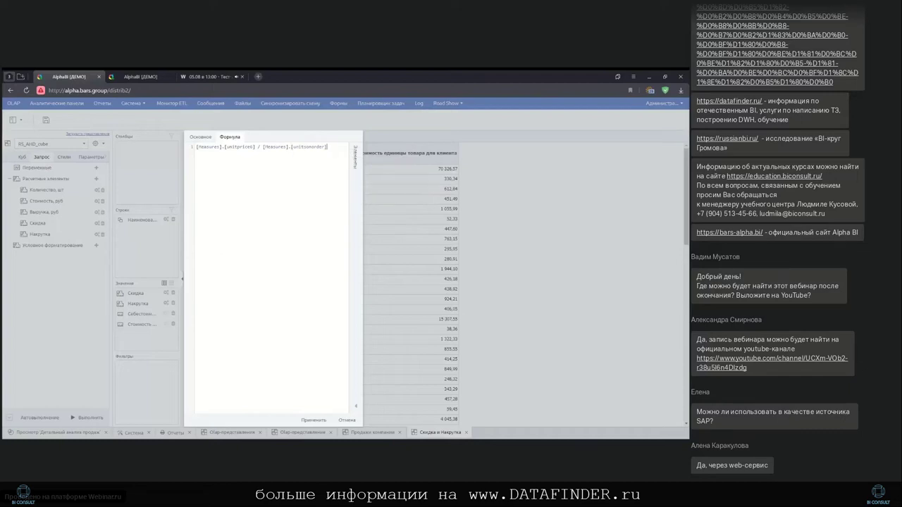
key("ctrl+a")
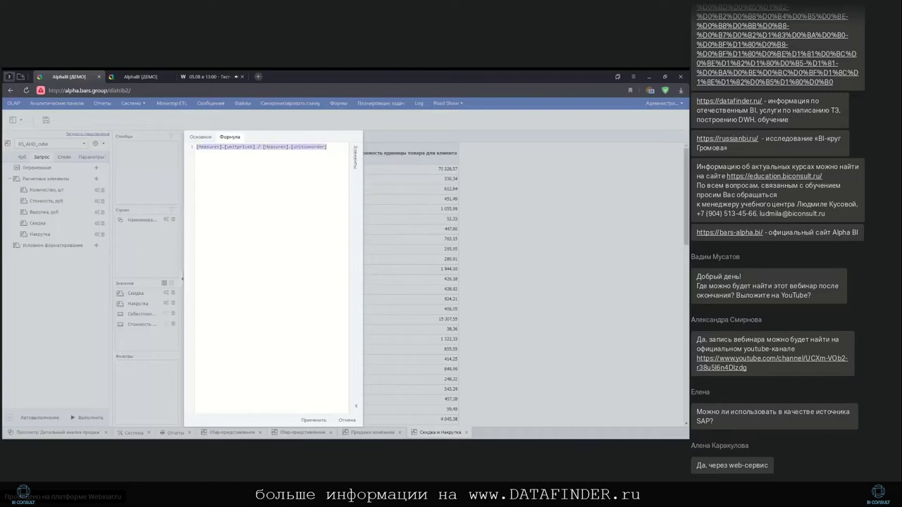
key("ctrl+v")
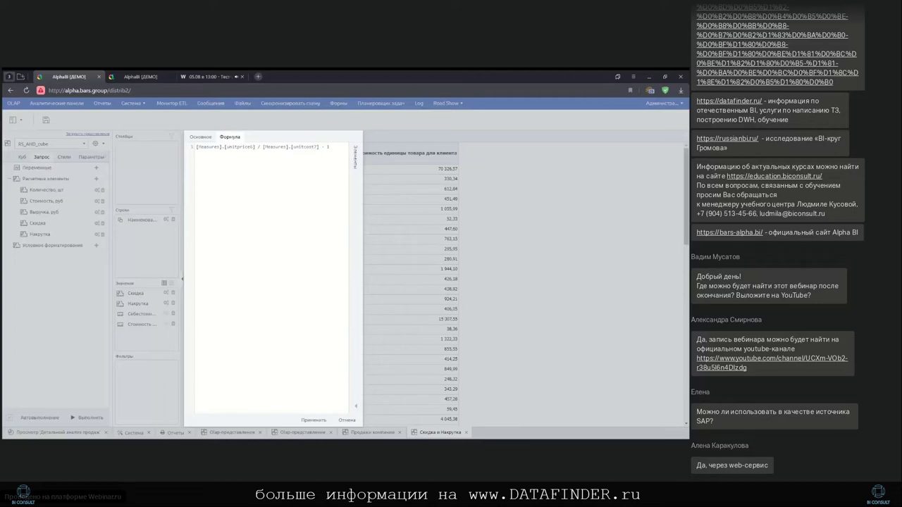
Insert the ЛОЖЬ function from the formula suggestions list
key("ctrl+space")
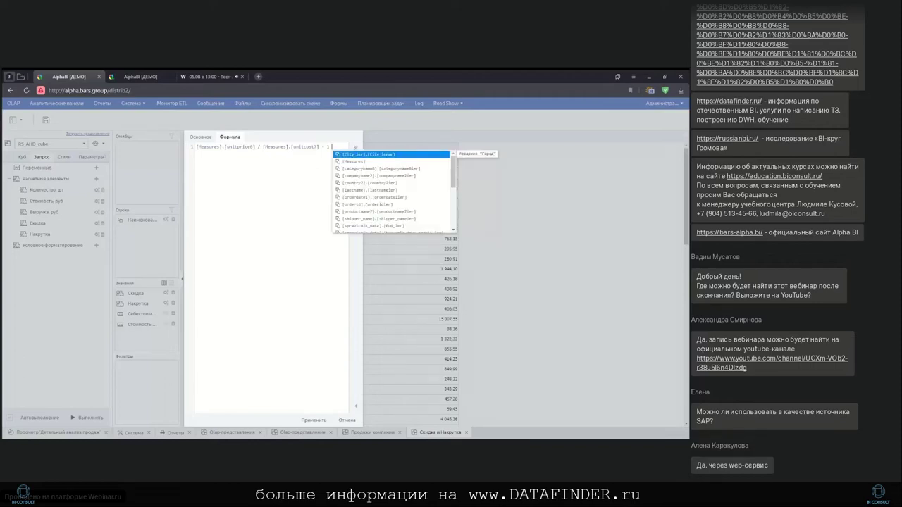
scroll(380, 197, "down", 5)
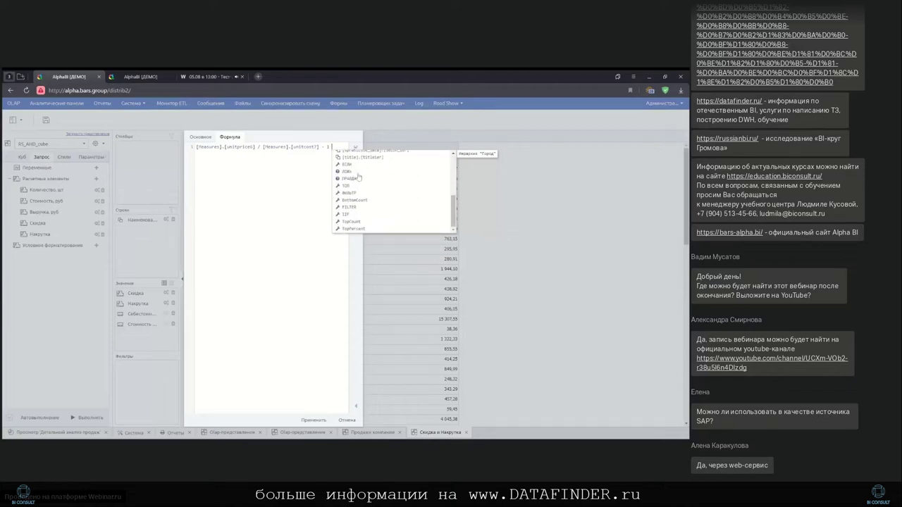
left_click(358, 174)
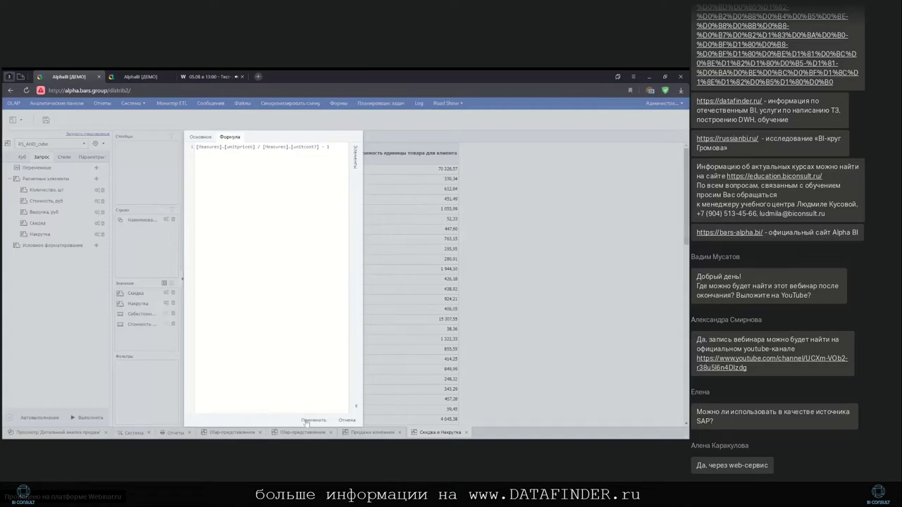
Apply the Накрутка formula so products show markup percentages, 22% overall
left_click(313, 420)
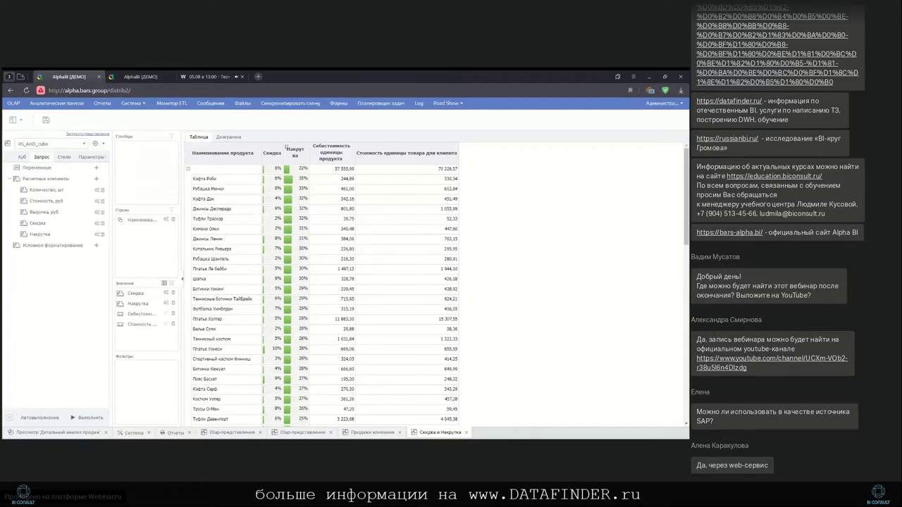
right_click(388, 159)
Sort products by Стоимость единицы товара для клиента in descending order
mouse_move(435, 177)
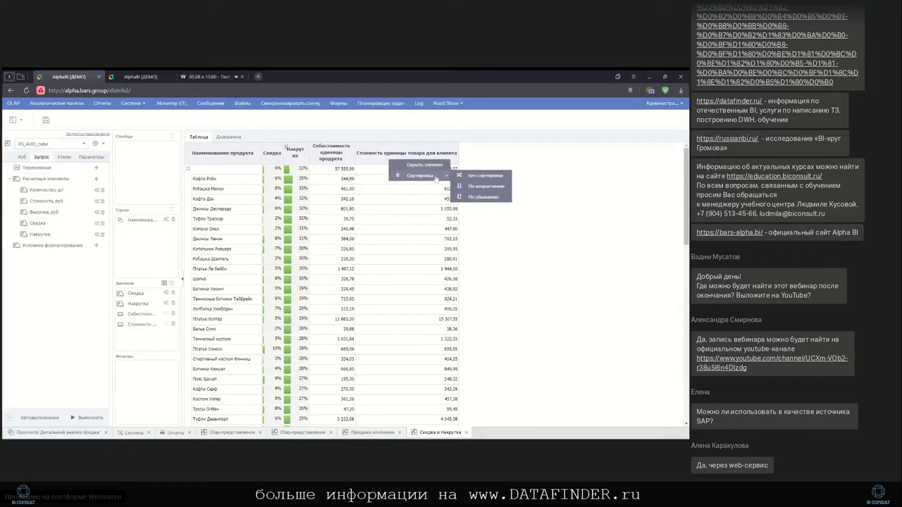
left_click(476, 198)
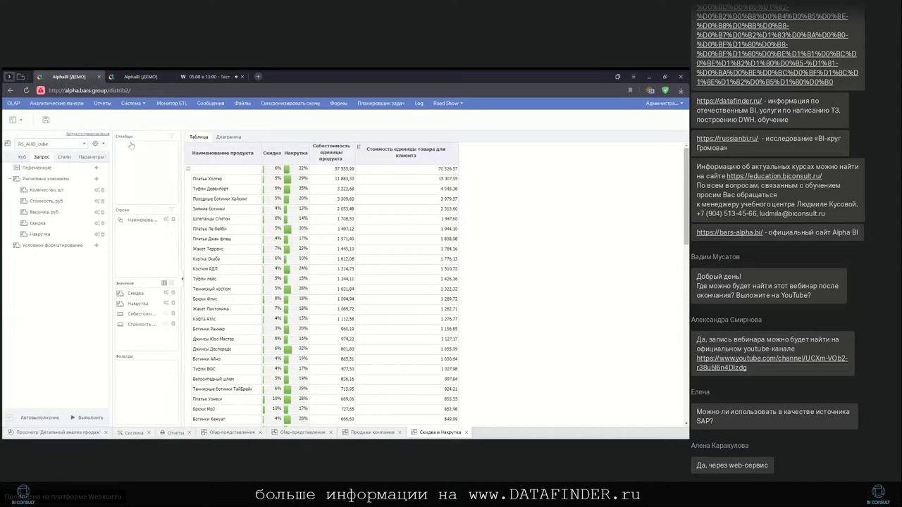
Widen the chart's product range and switch the chart type from Столбцы to Строки (horizontal bars)
left_click(229, 138)
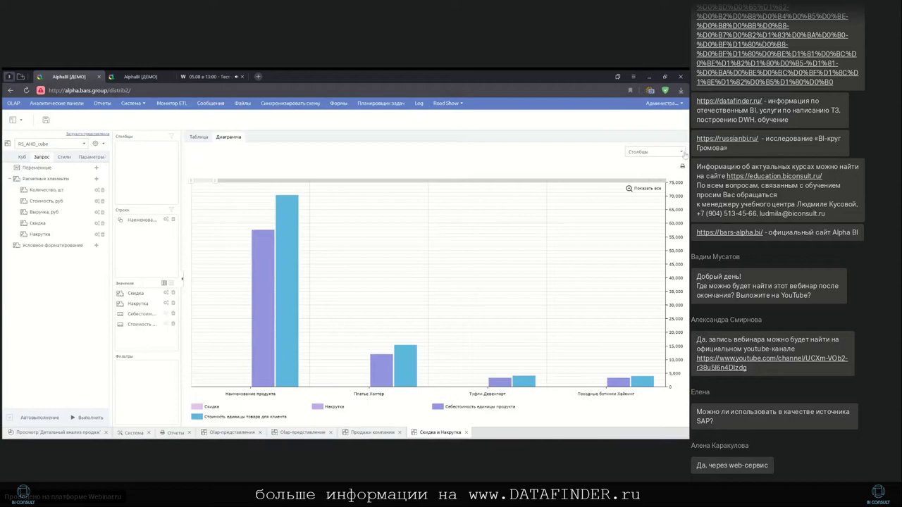
left_click_drag(211, 180, 322, 189)
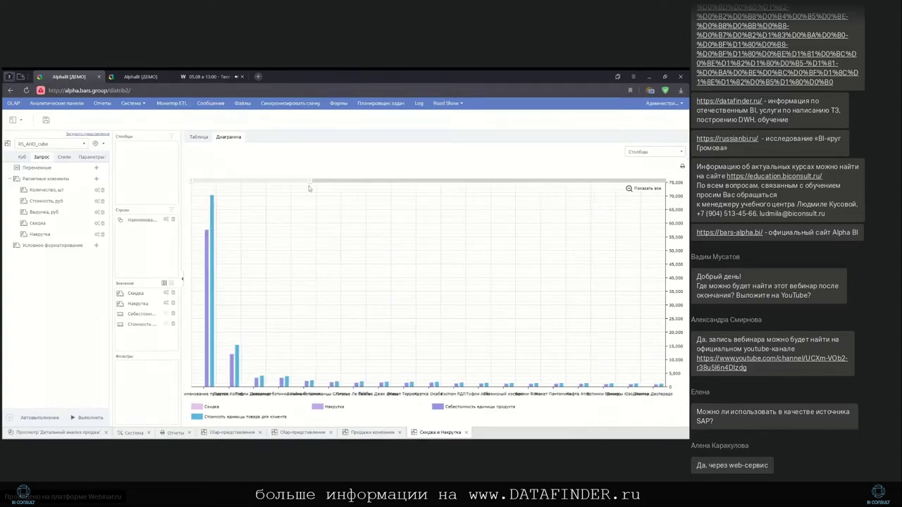
left_click(681, 152)
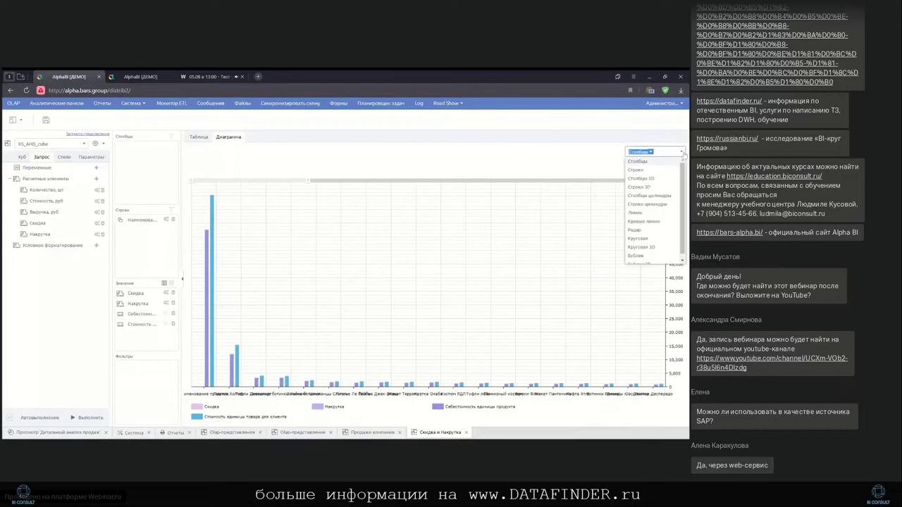
left_click(635, 170)
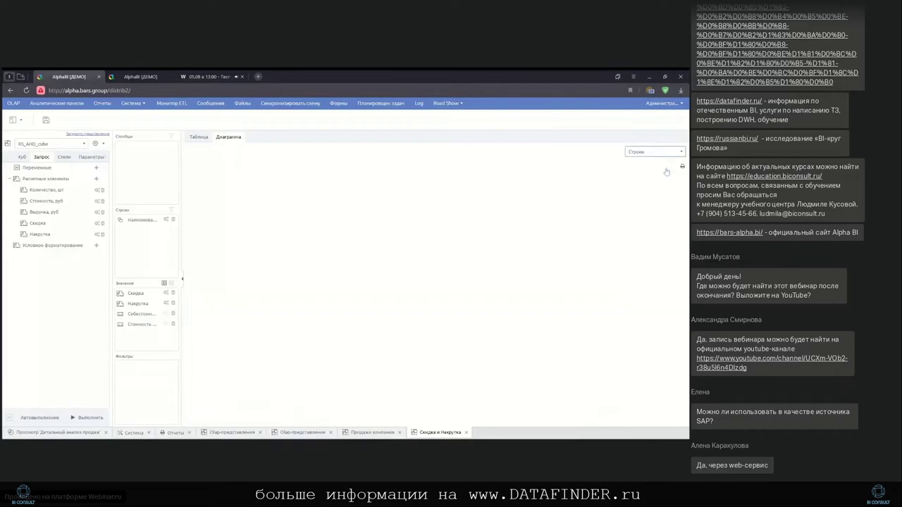
left_click(200, 138)
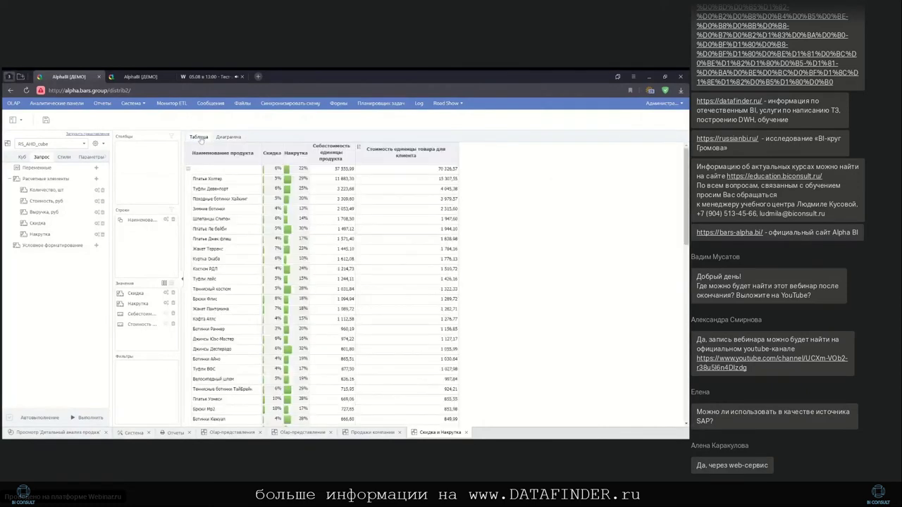
left_click(228, 136)
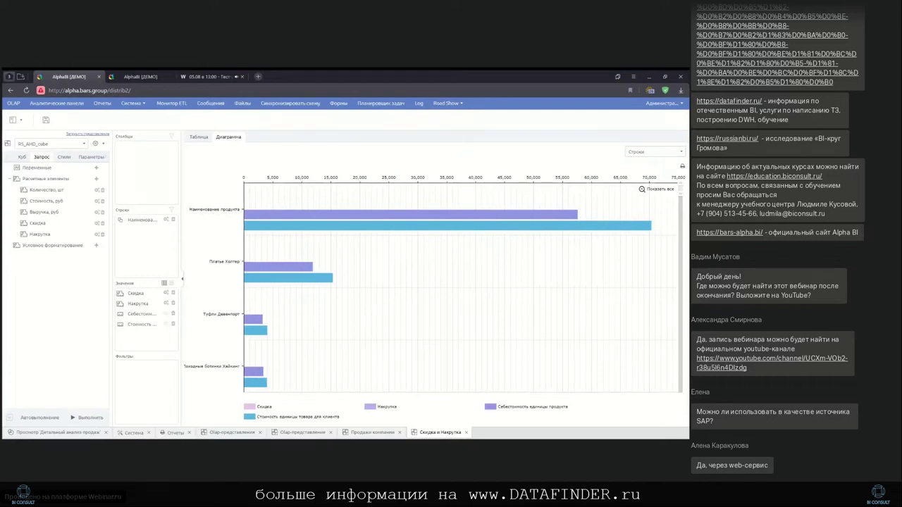
mouse_move(333, 282)
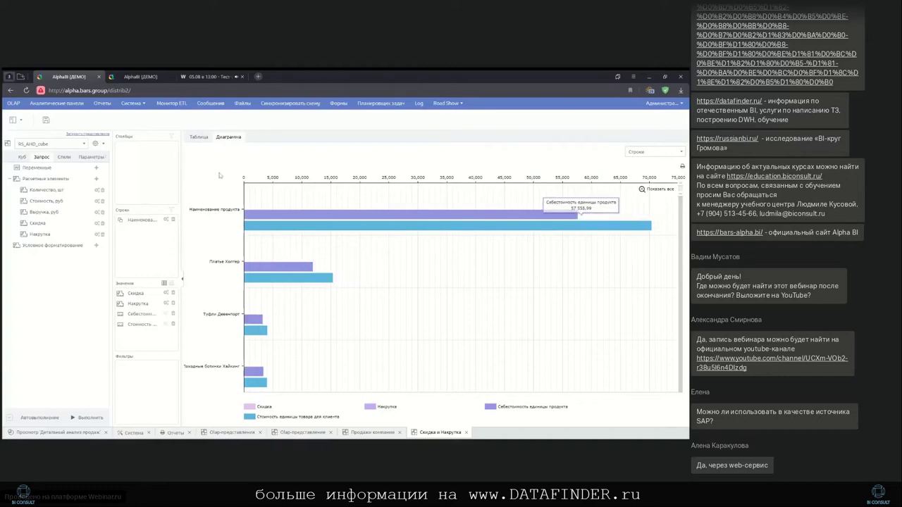
Return to Таблица, check the Свойства / Экспорт в Excel menu, and close the Скидка и Накрутка tab
left_click(200, 136)
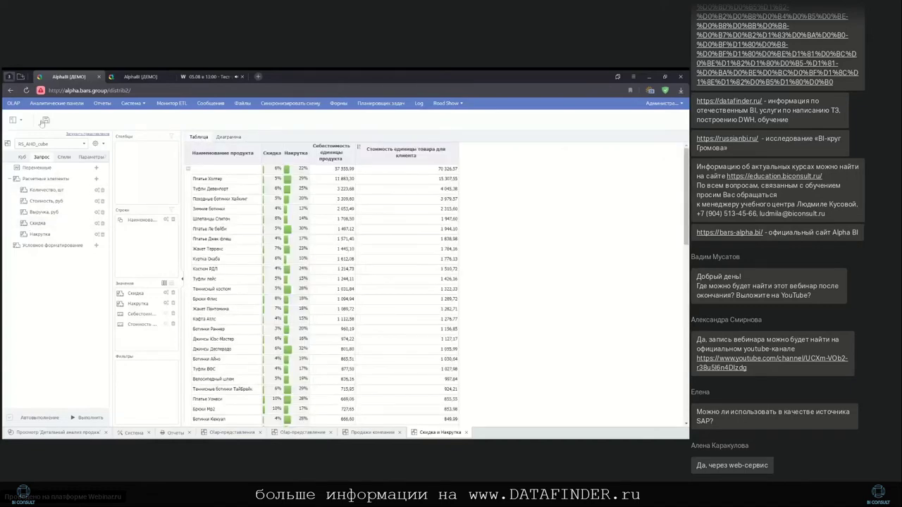
left_click(20, 121)
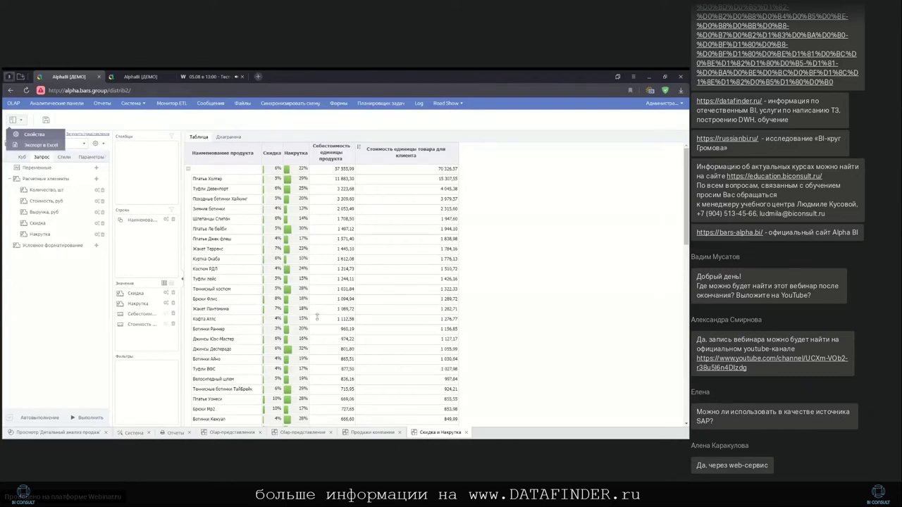
left_click(466, 434)
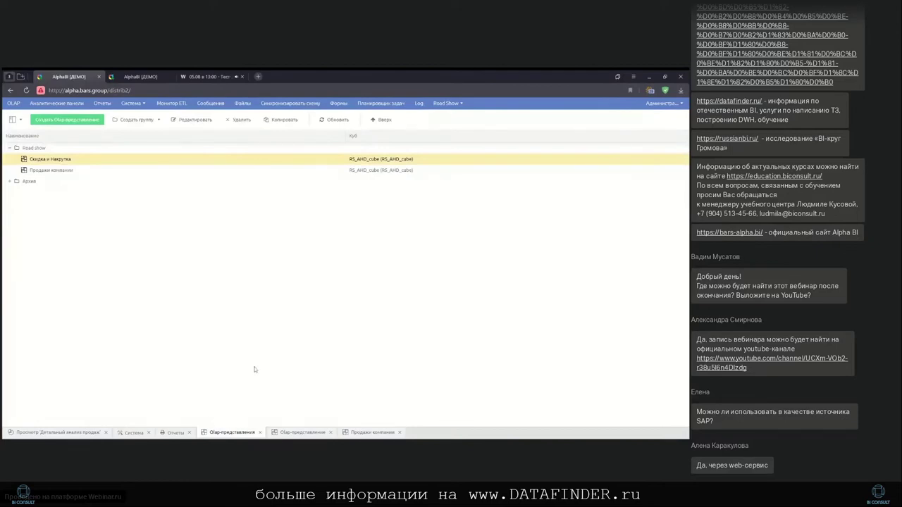
Open Отчет по продажам компаний from the Road show folder under Отчеты, plus its second OLAP view
left_click(175, 432)
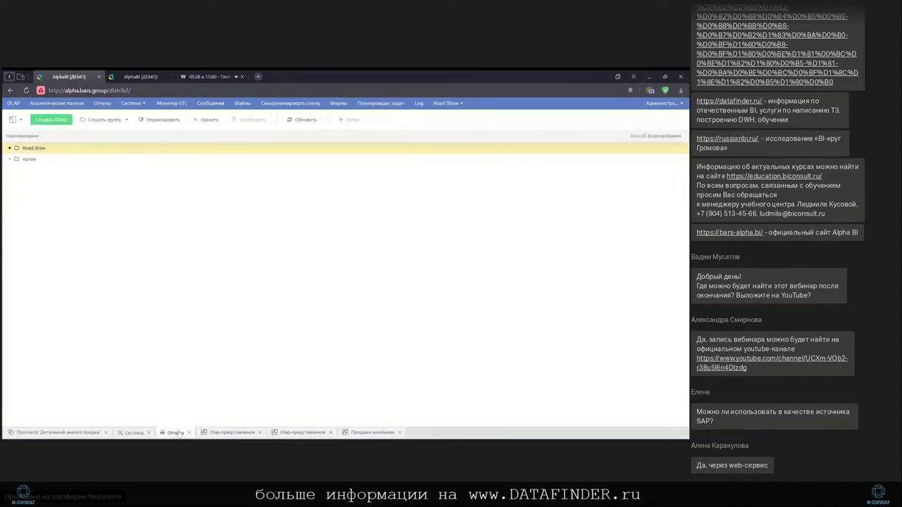
left_click(10, 148)
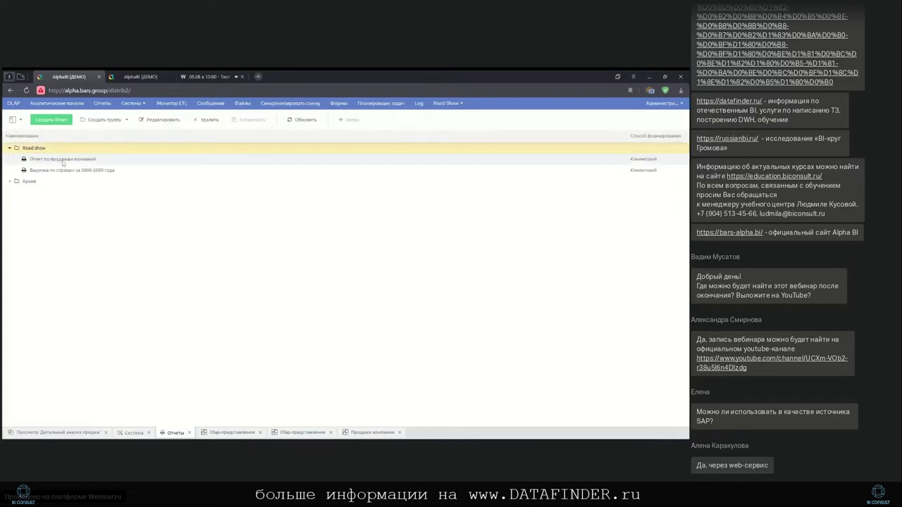
double_click(62, 160)
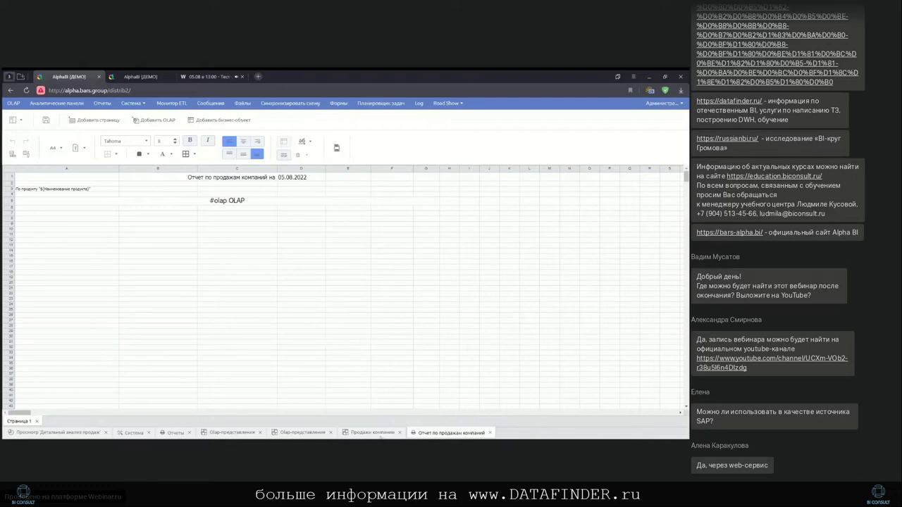
left_click(303, 432)
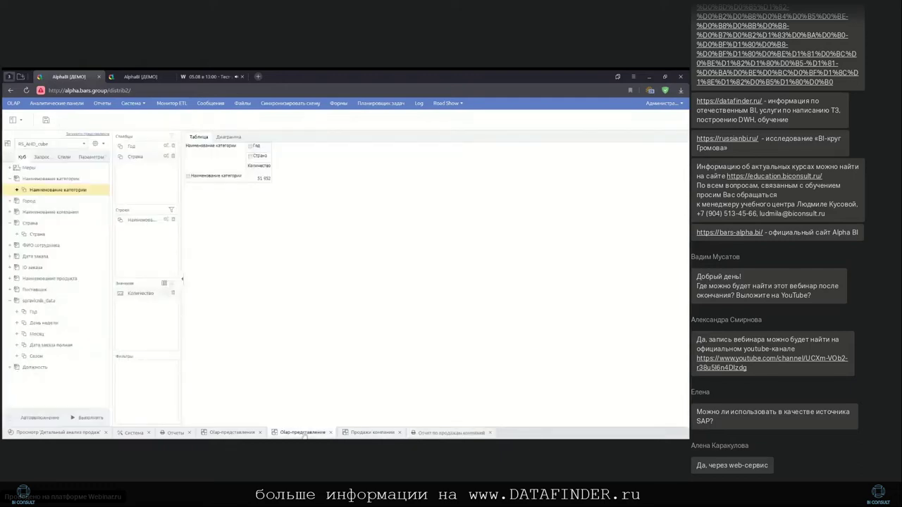
Switch to the Продажи компании tab to show sales by company, category and product
left_click(363, 433)
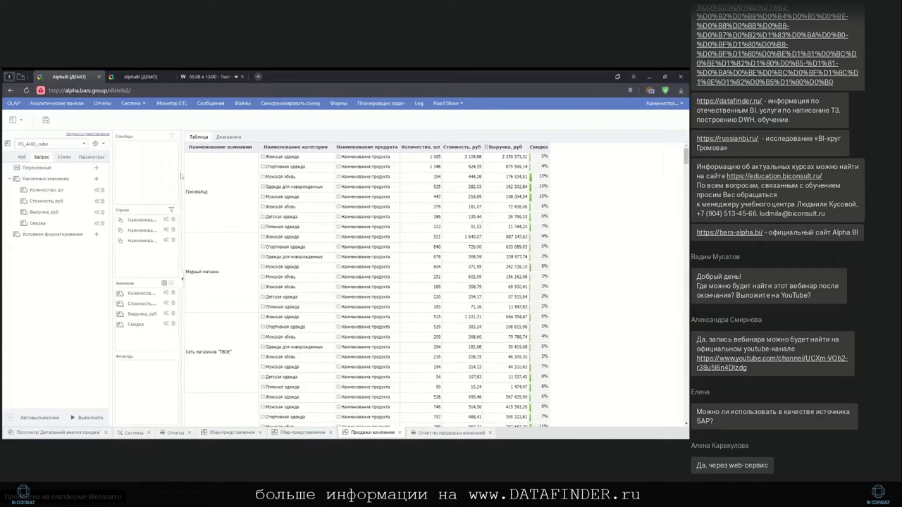
In the webinar.ru tab, stop and restart sharing for the entire screen, then return to AlphaBI [ДЕМО]
left_click(205, 76)
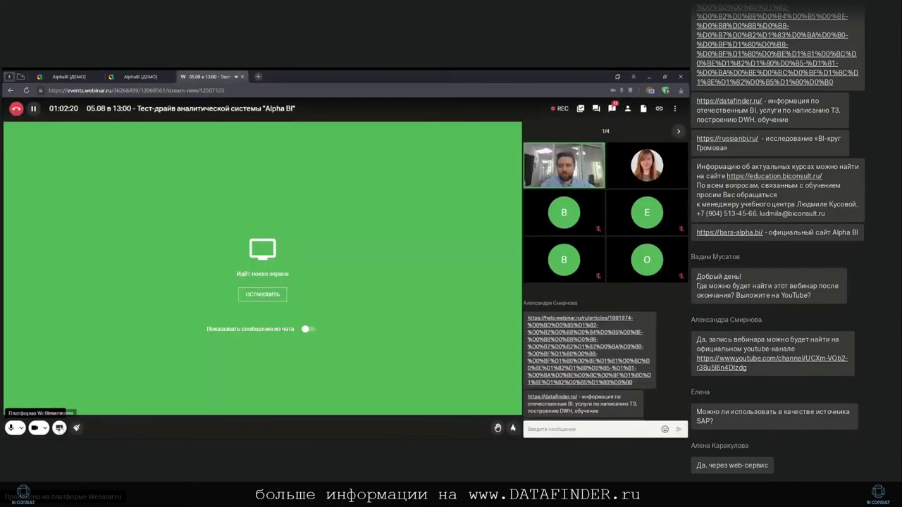
left_click(94, 422)
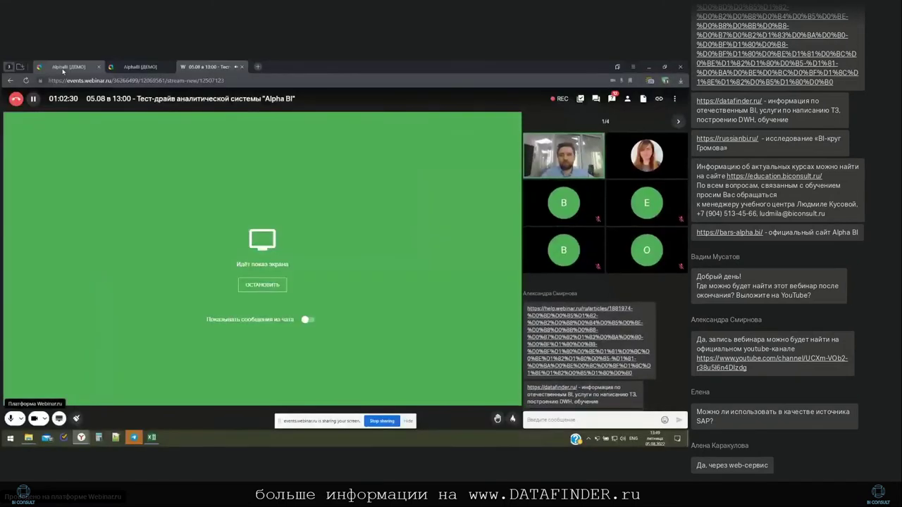
left_click(63, 68)
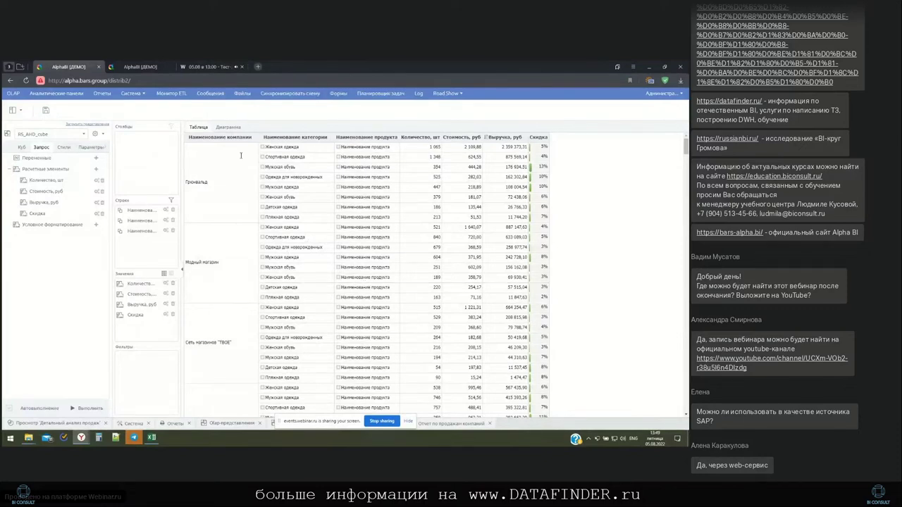
Export the Продажи компании view via Экспорт в Excel and open the downloaded workbook
left_click(20, 110)
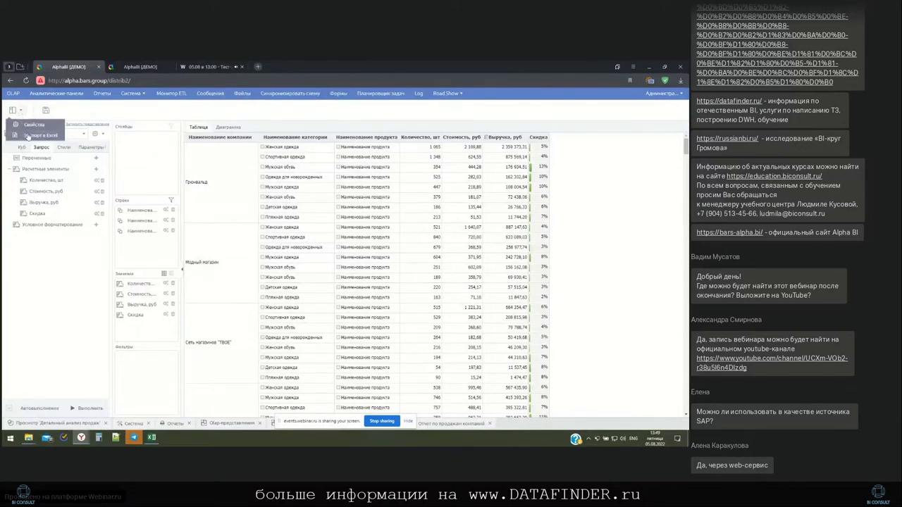
left_click(28, 136)
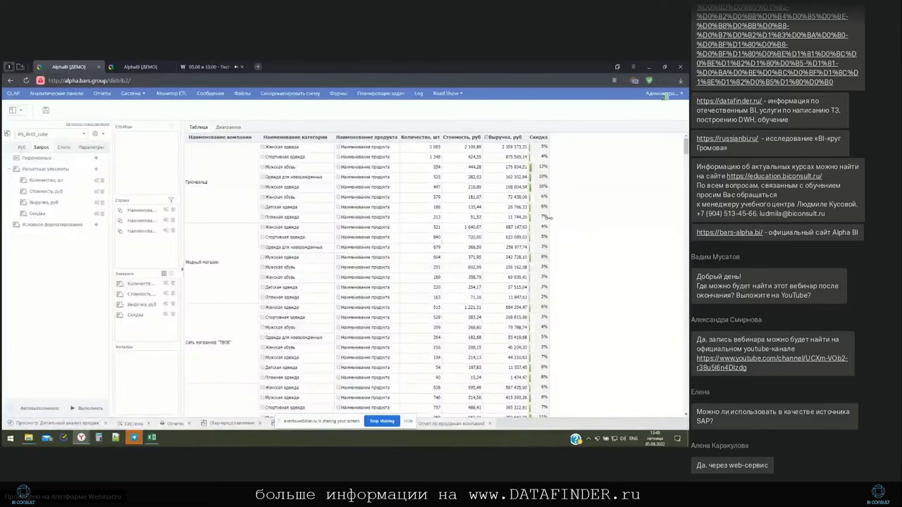
left_click(666, 81)
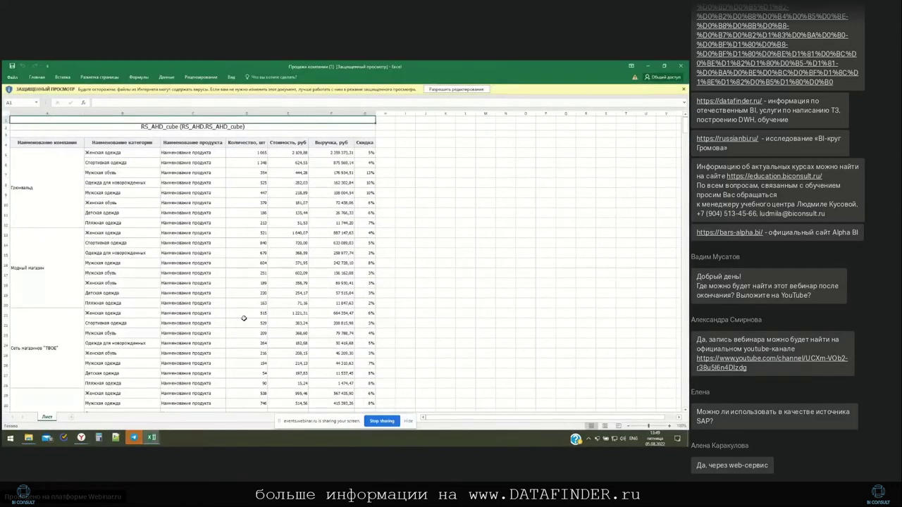
Scroll through the exported RS_AHD_cube sheet, close the workbook, and bring the Alpha BI browser back
scroll(244, 317, "down", 5)
scroll(244, 317, "up", 5)
scroll(264, 293, "down", 20)
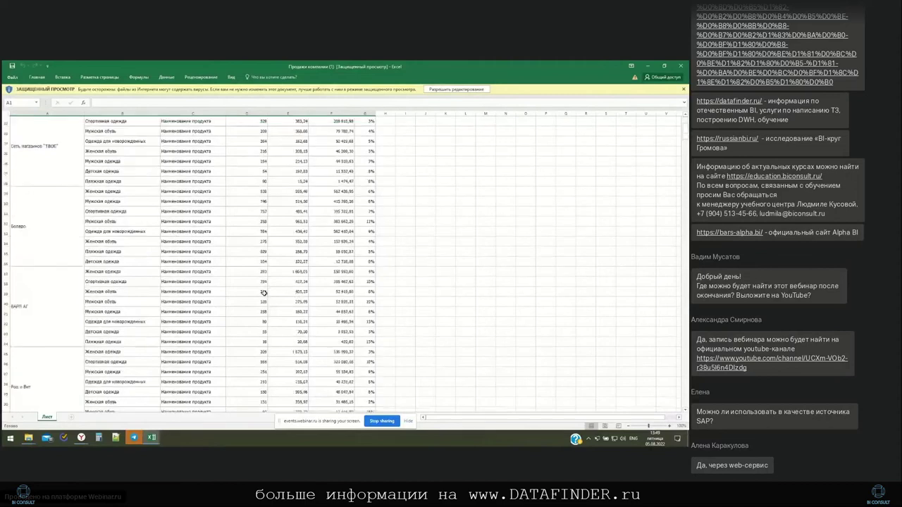
left_click(680, 68)
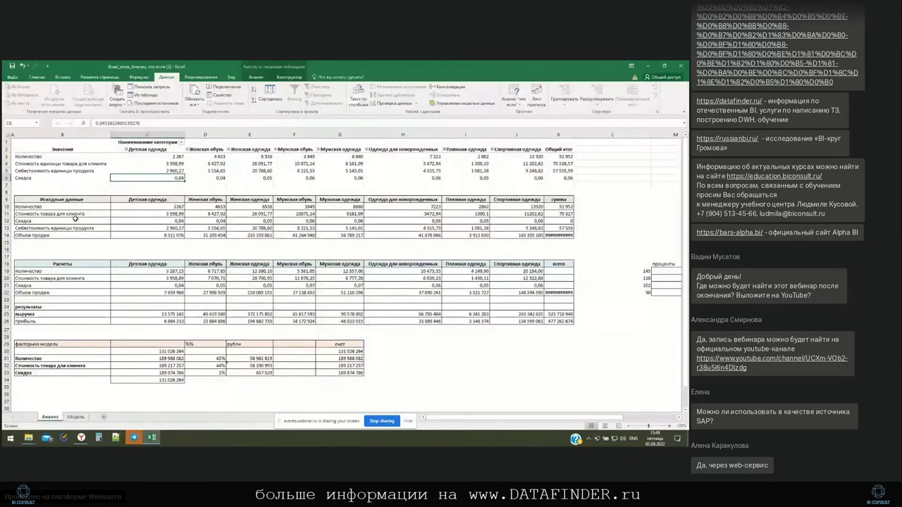
left_click(81, 437)
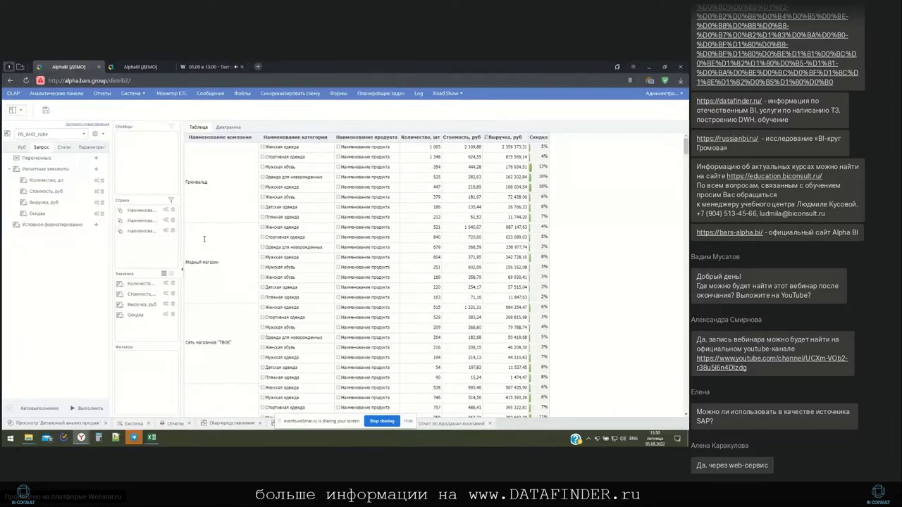
Scroll the sales table, hide the screen-sharing bar, and switch to the Отчет по продажам компаний tab
scroll(354, 256, "down", 5)
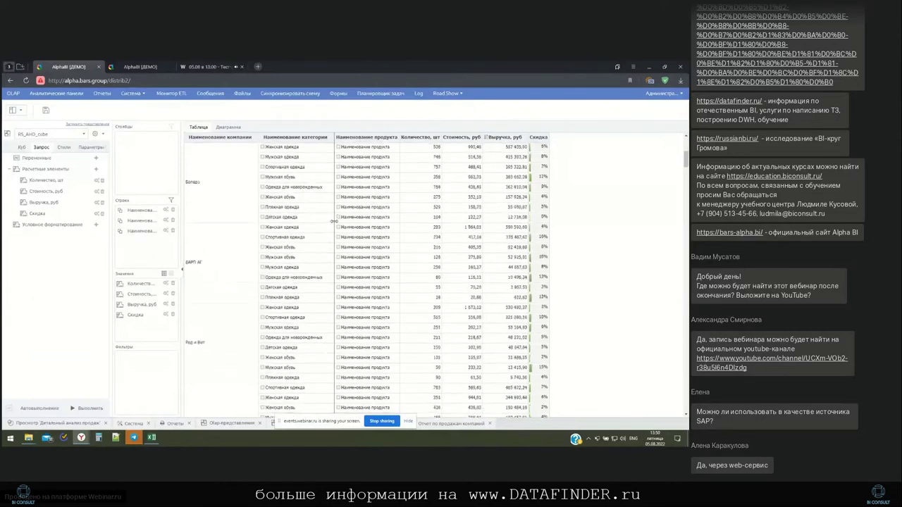
scroll(353, 256, "down", 5)
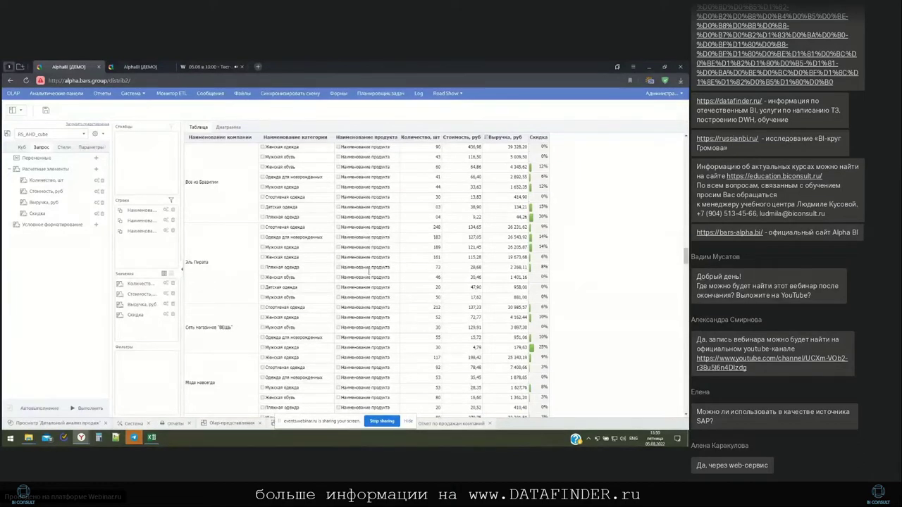
left_click(409, 422)
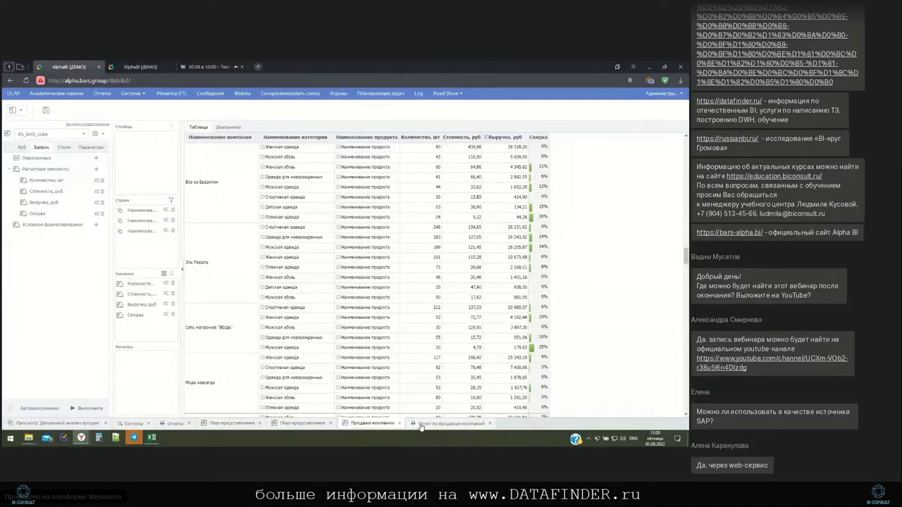
left_click(421, 424)
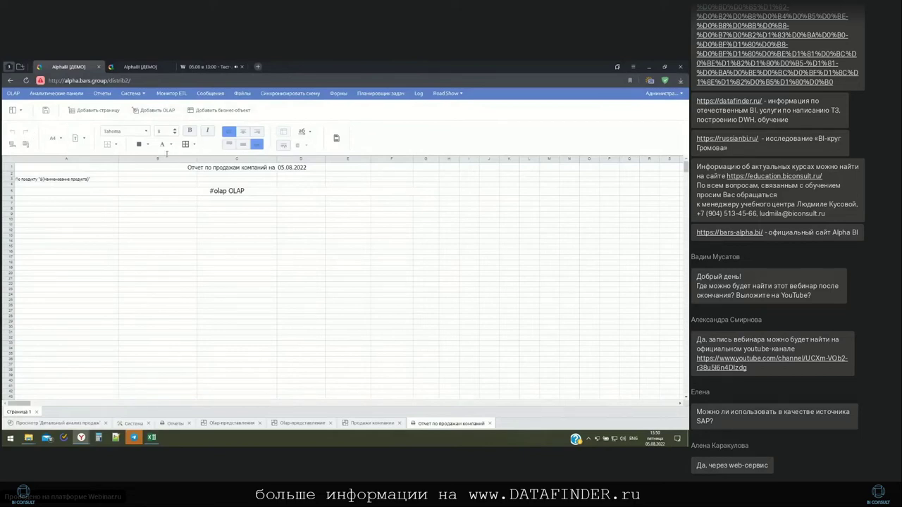
Add two blank pages to the report with Добавить страницу
left_click_drag(103, 174, 149, 243)
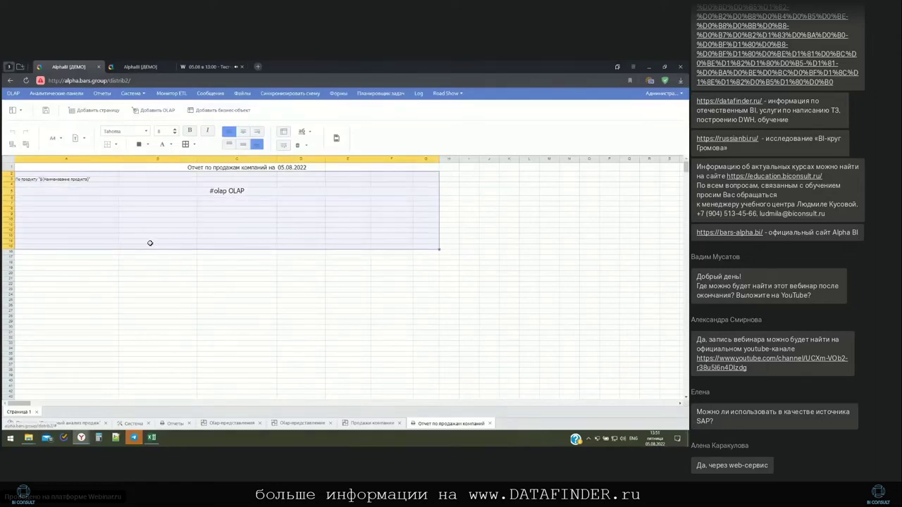
left_click(216, 184)
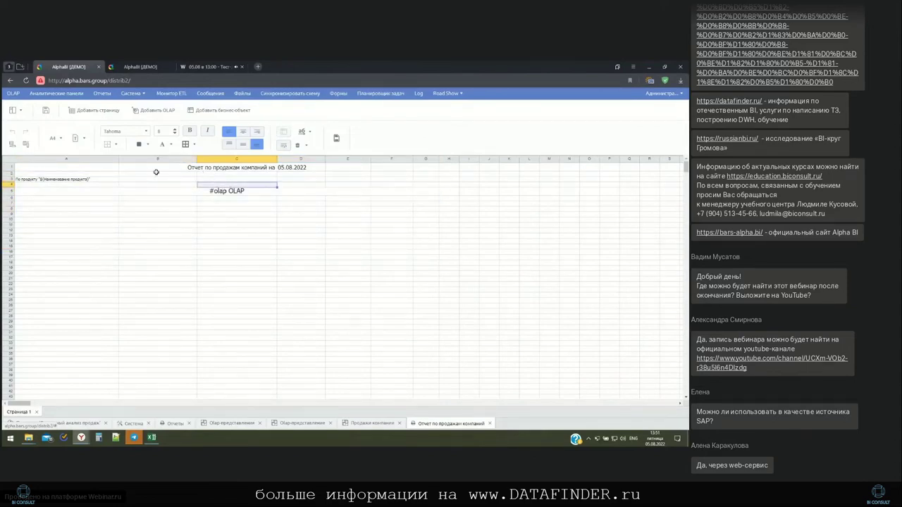
left_click(108, 114)
left_click(108, 114)
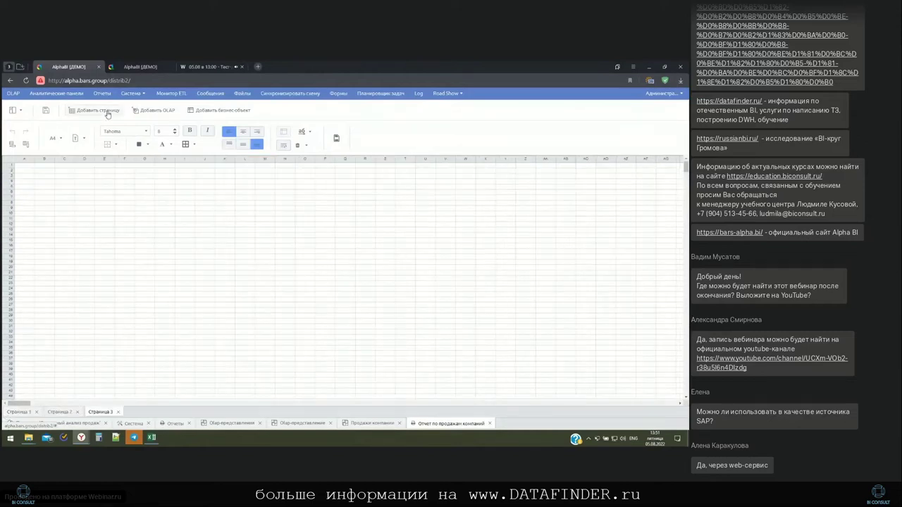
On Страница 1, enter a date formula in cell B3 so it shows 05.08.2022
left_click(28, 412)
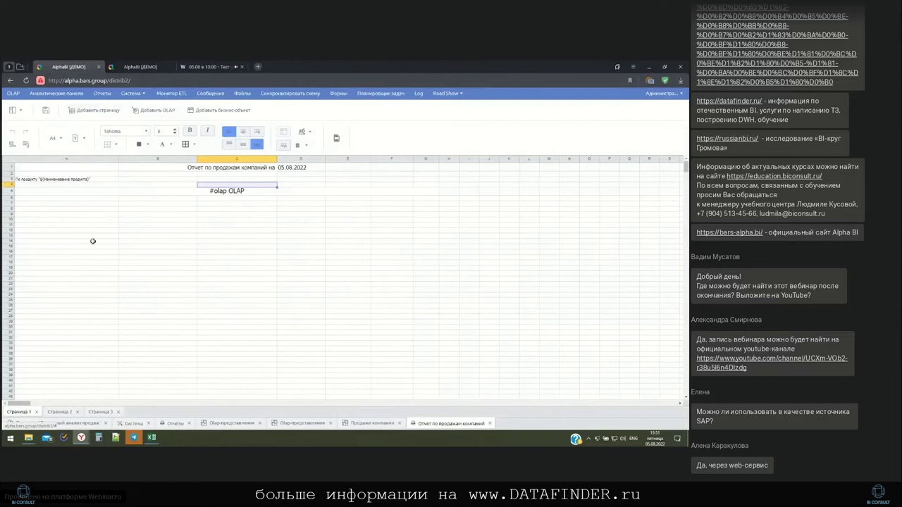
left_click(72, 179)
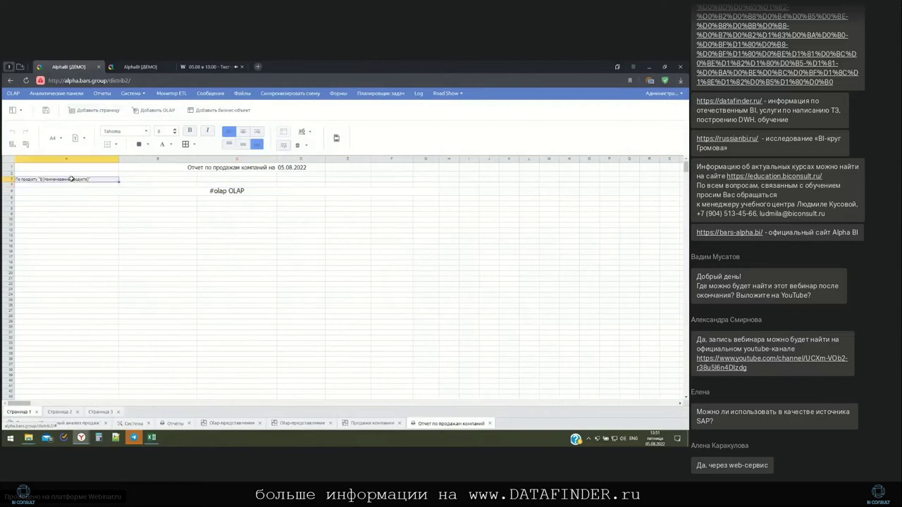
left_click(134, 180)
double_click(134, 179)
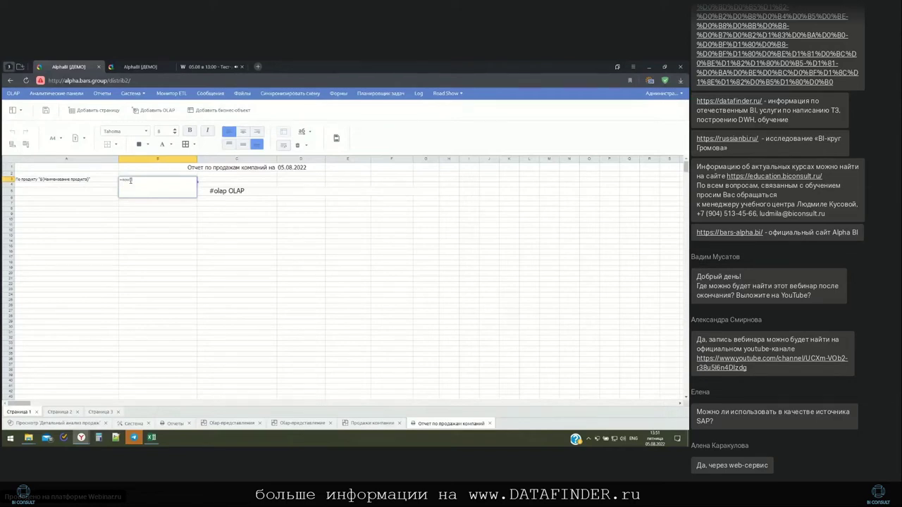
key("Return")
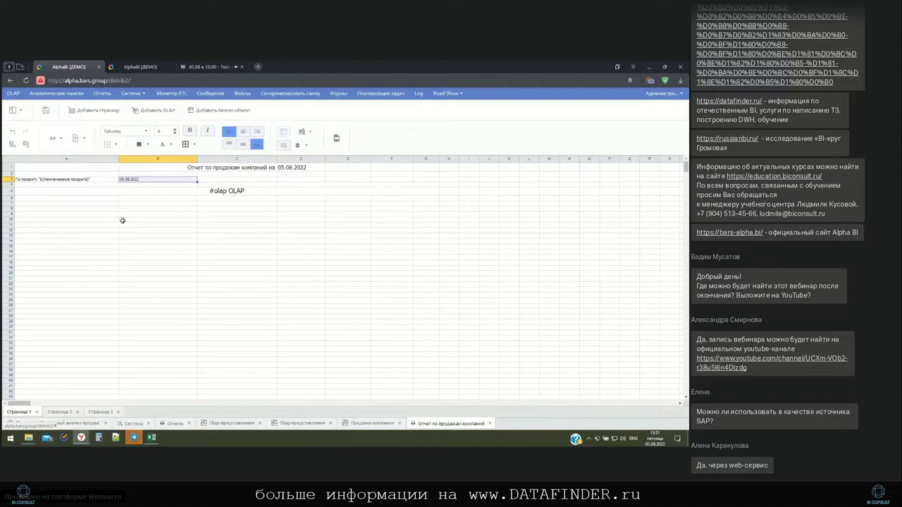
double_click(142, 182)
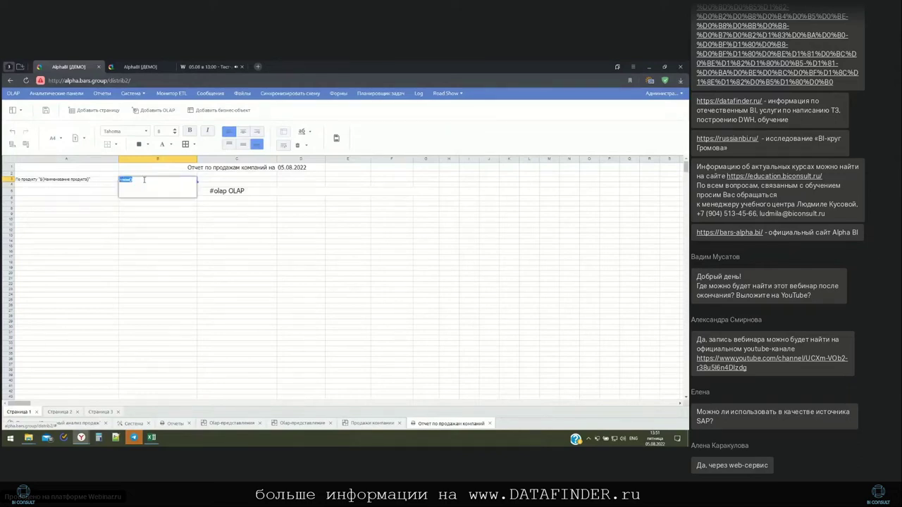
Open the editor for the #olap OLAP block cell
left_click(263, 184)
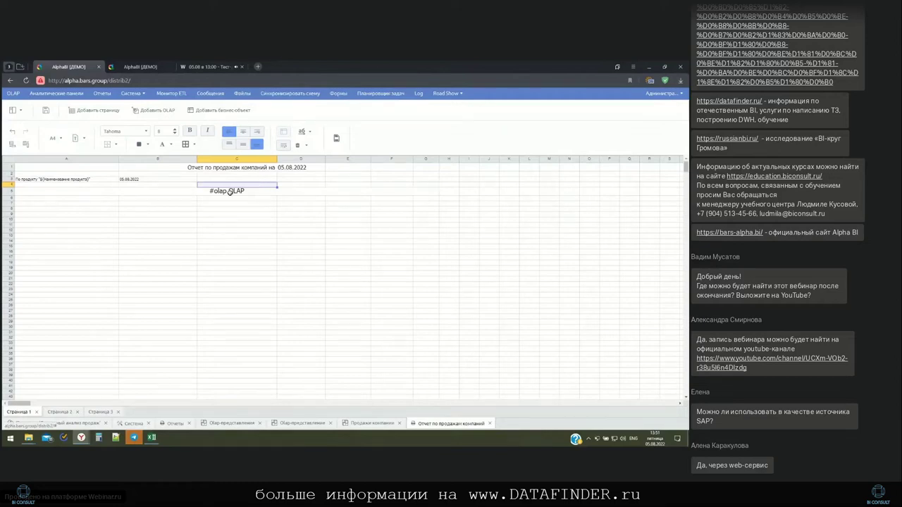
left_click(229, 192)
double_click(229, 191)
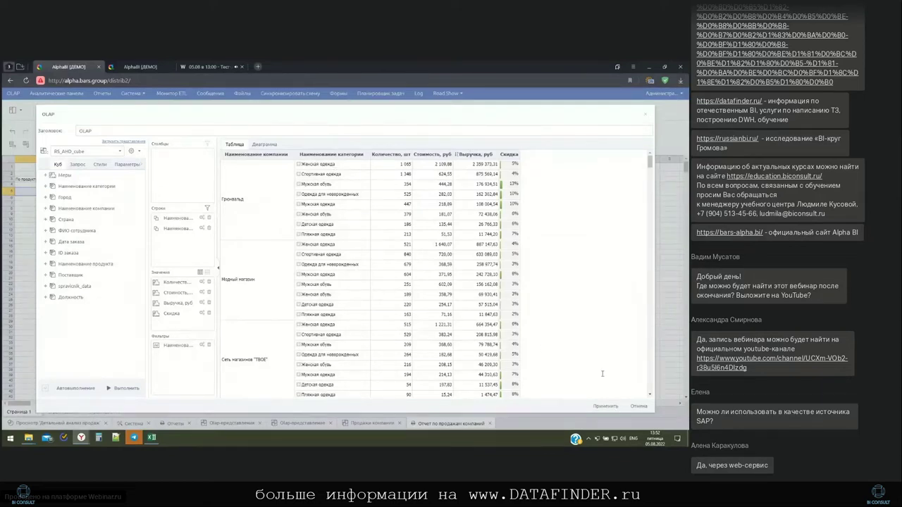
Open the 'Выручка по странам за 2008 - 2009 года' report and select its header cells from Страна to 2009
left_click(639, 406)
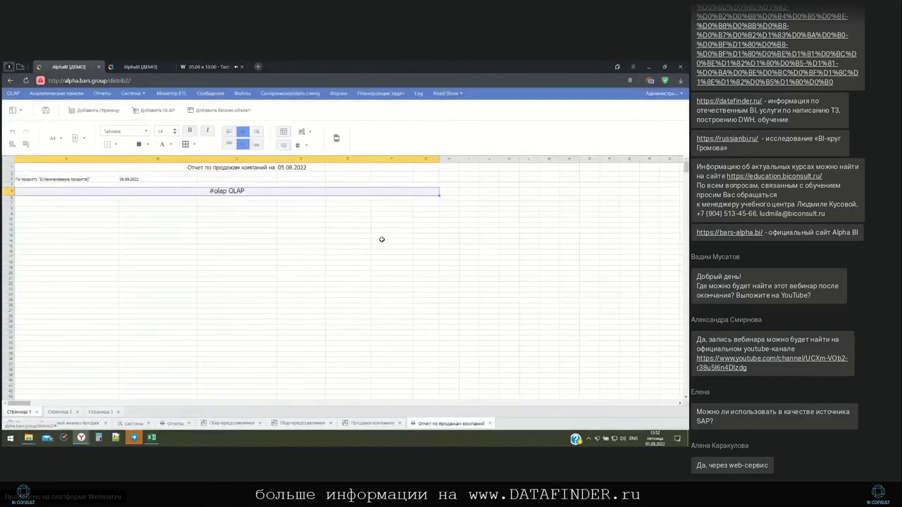
left_click(298, 424)
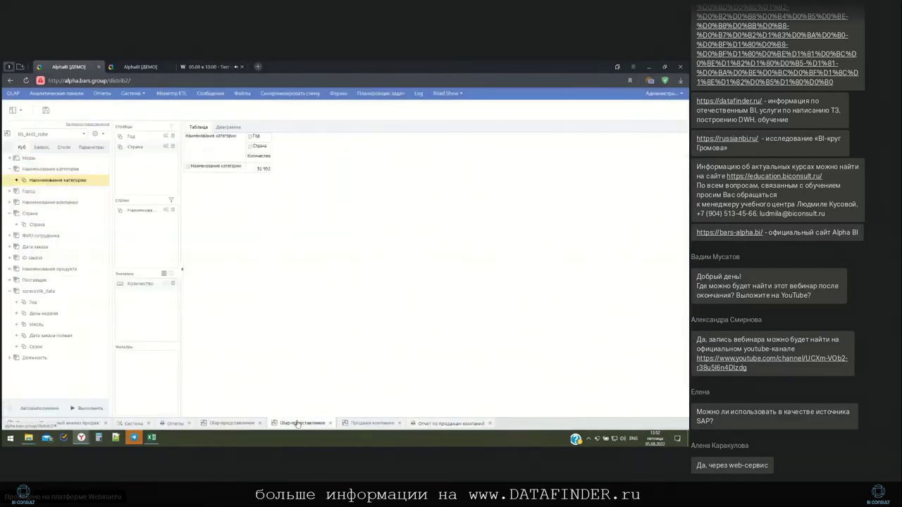
left_click(174, 424)
double_click(111, 161)
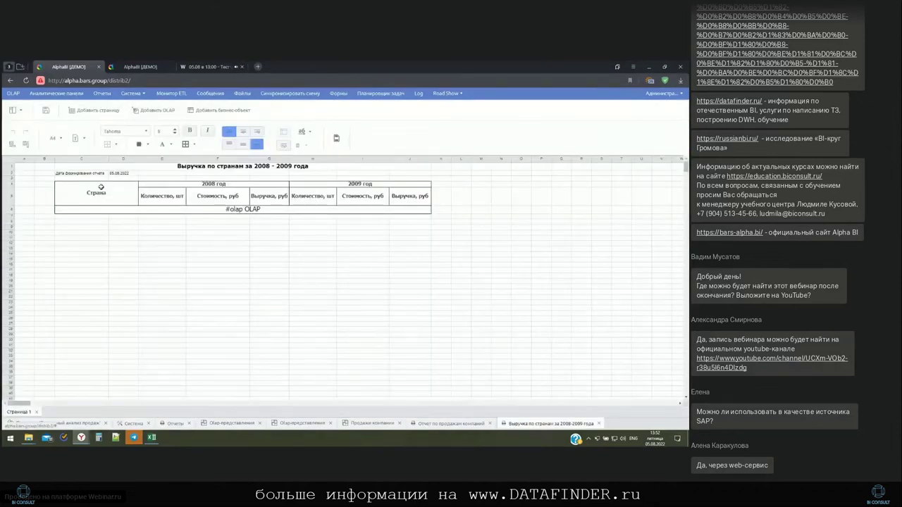
left_click_drag(101, 188, 323, 198)
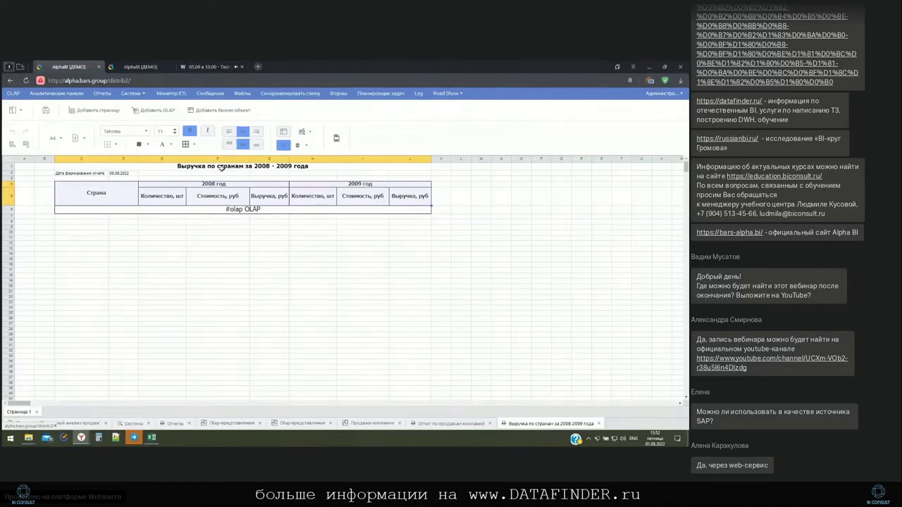
left_click(219, 165)
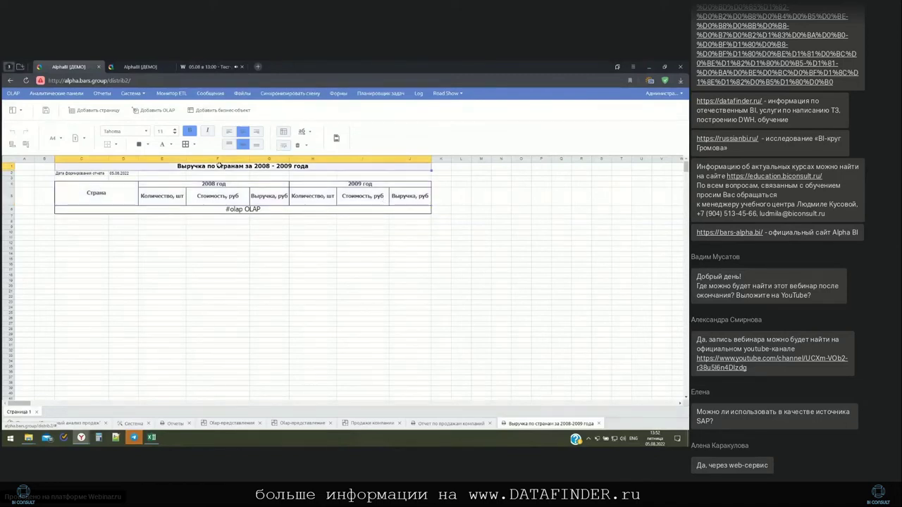
double_click(236, 210)
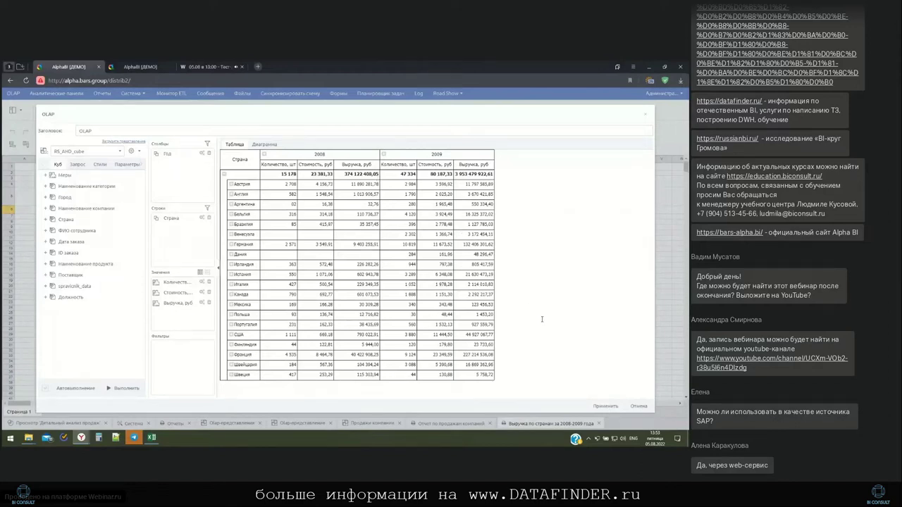
Generate a Предпросмотр preview of the country revenue report
left_click(188, 184)
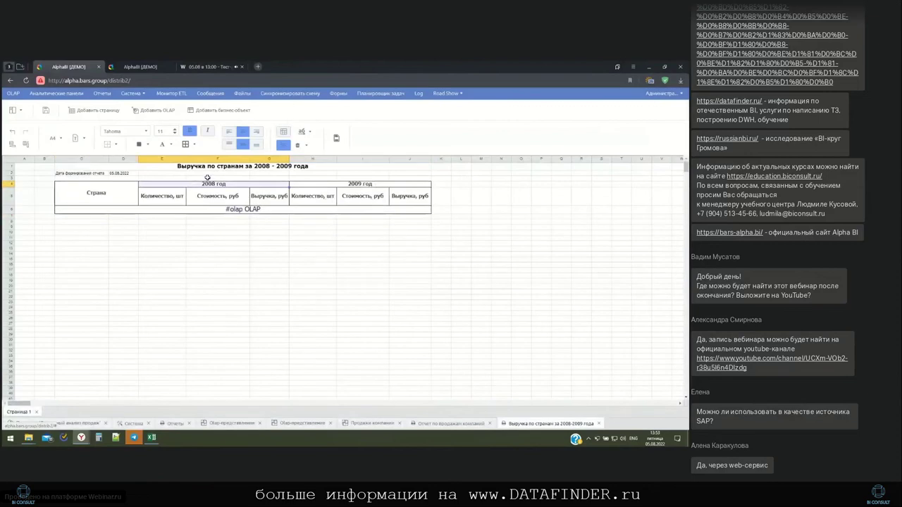
left_click(23, 111)
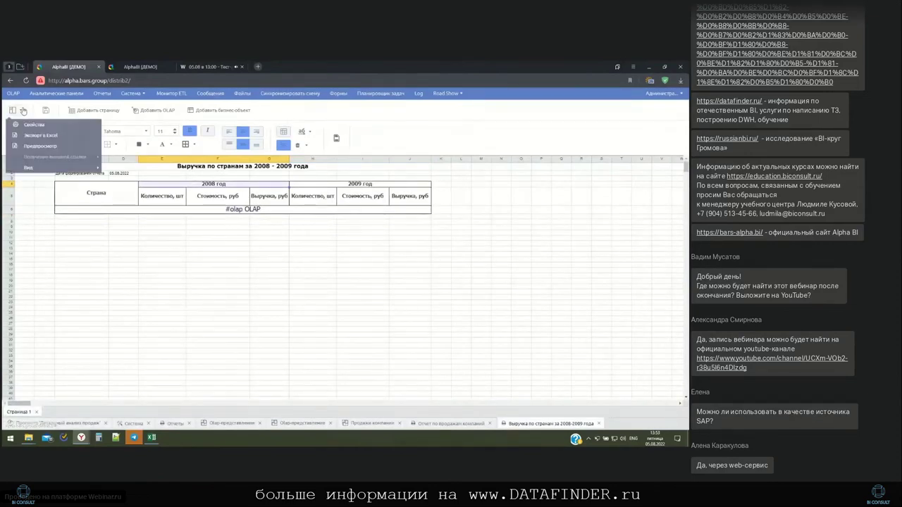
left_click(41, 150)
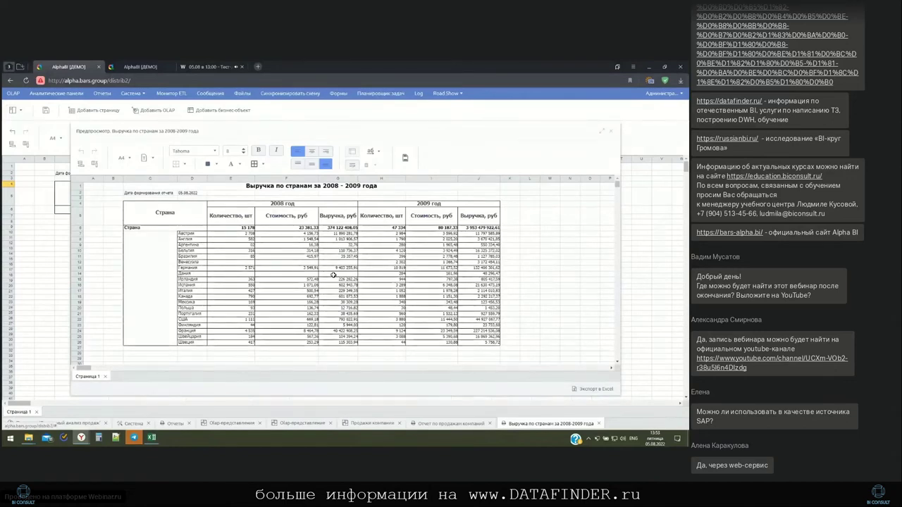
Delete column H, the 2009 quantity column, from the preview
left_click(392, 178)
right_click(390, 181)
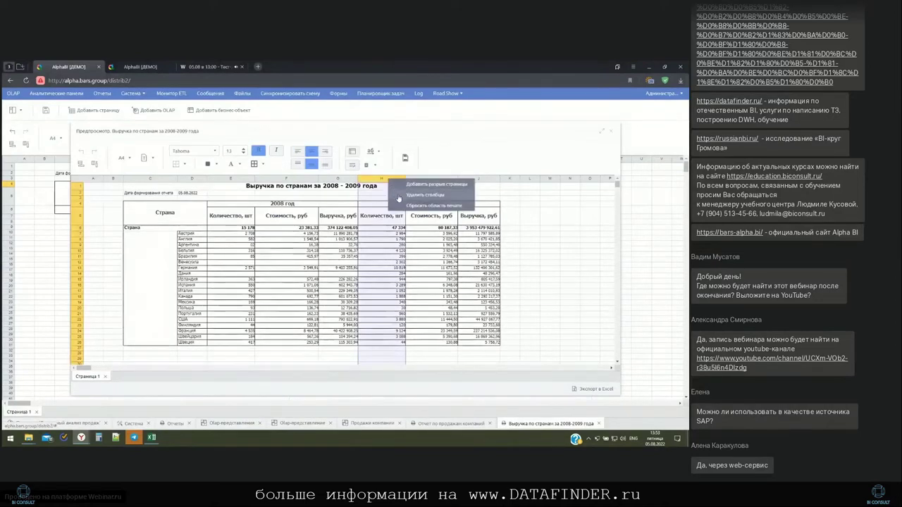
left_click(396, 194)
Fill the 2008 cost cells for the first countries red (#E22F2F)
left_click_drag(285, 242, 296, 272)
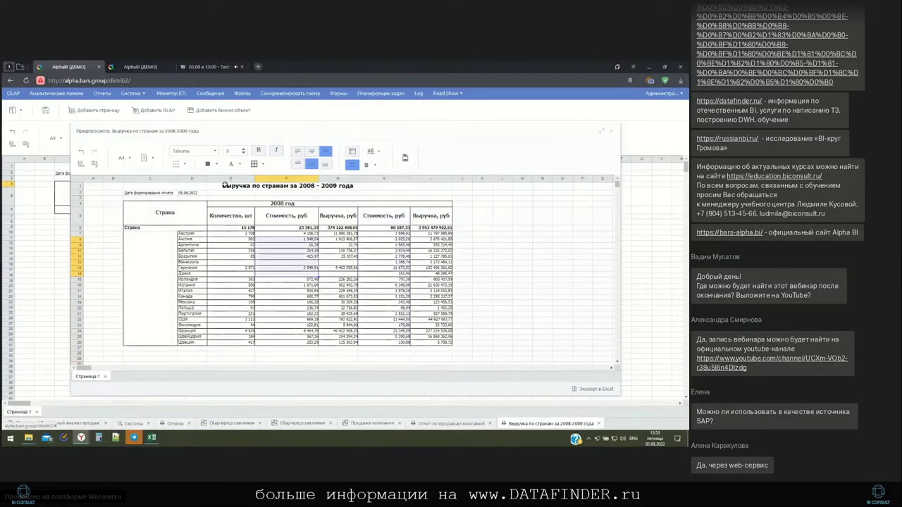
left_click(217, 164)
left_click(281, 191)
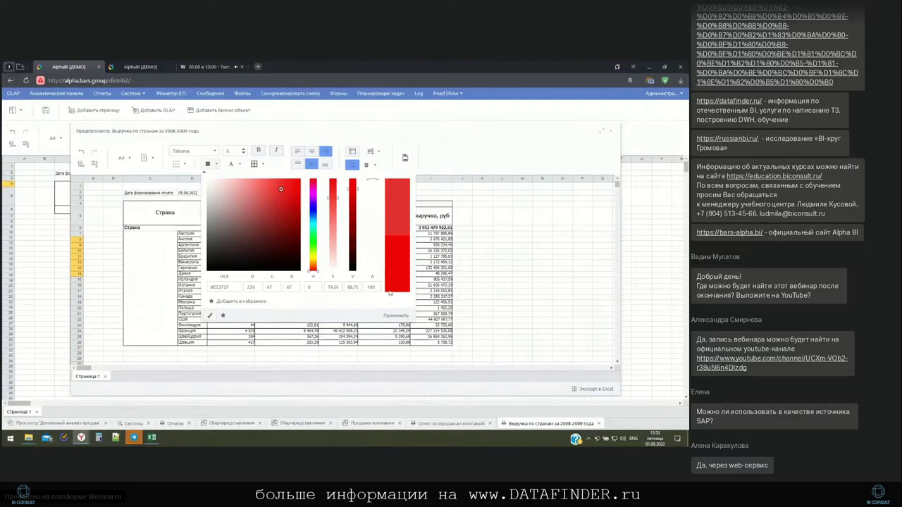
left_click(395, 316)
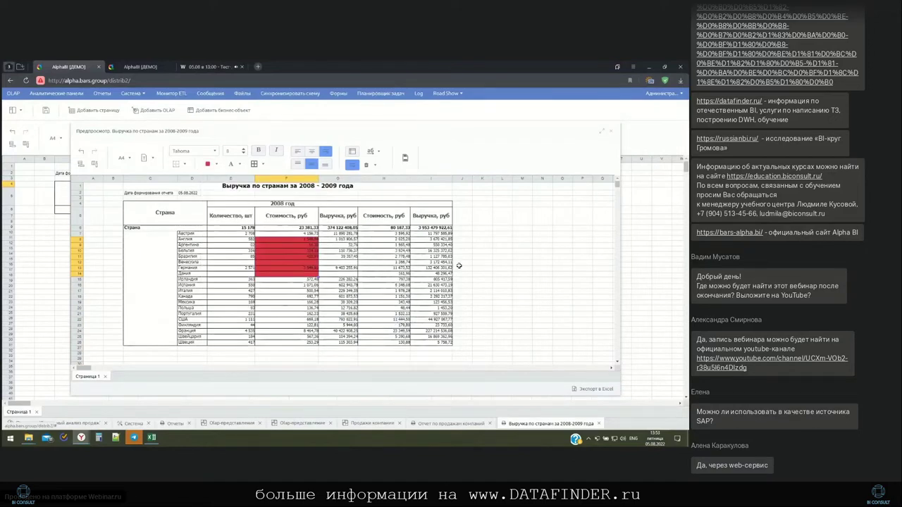
Export the edited preview to Excel, review and close the workbook, and return to the browser
left_click(591, 392)
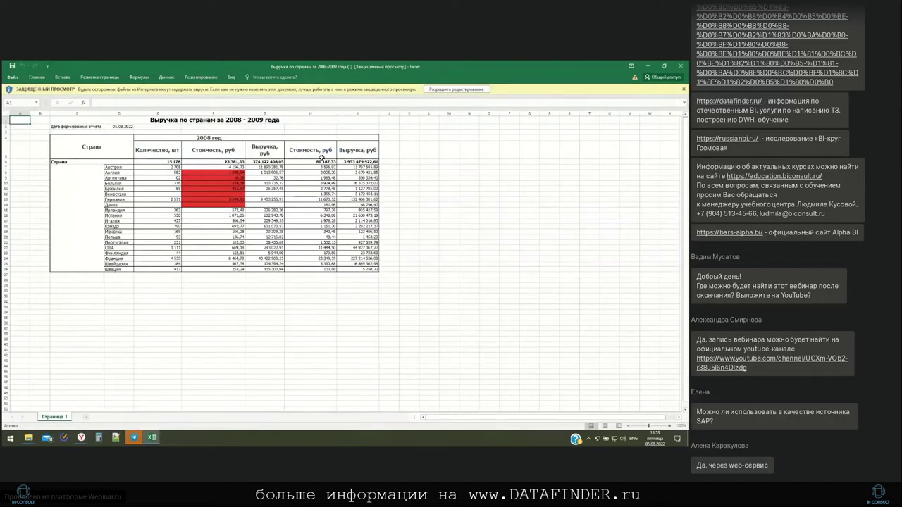
left_click(681, 66)
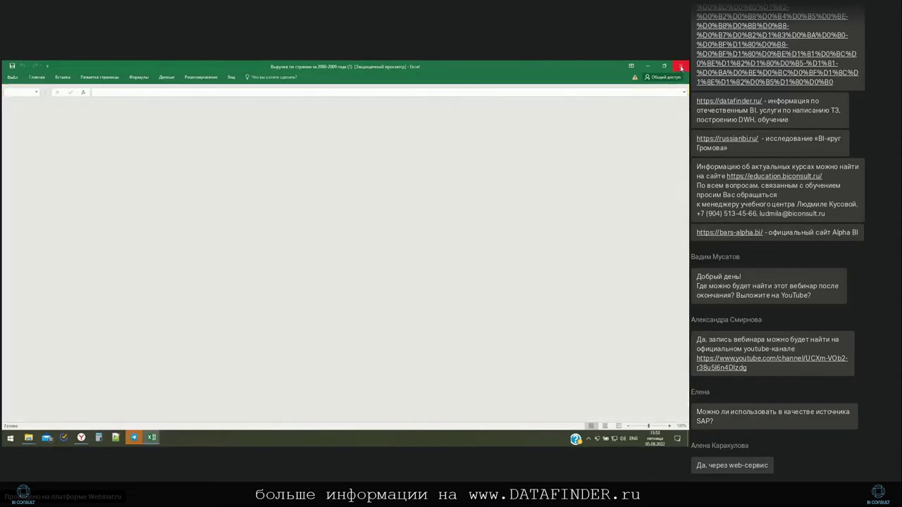
mouse_move(81, 442)
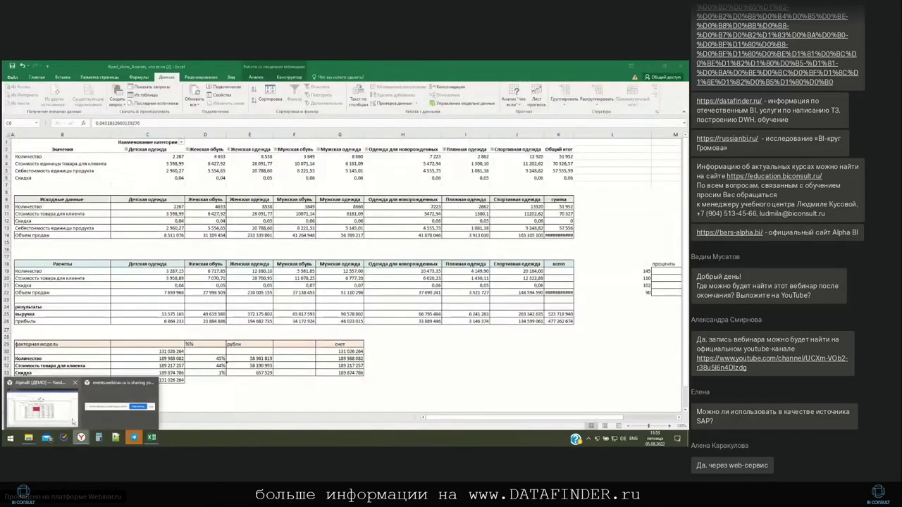
left_click(58, 415)
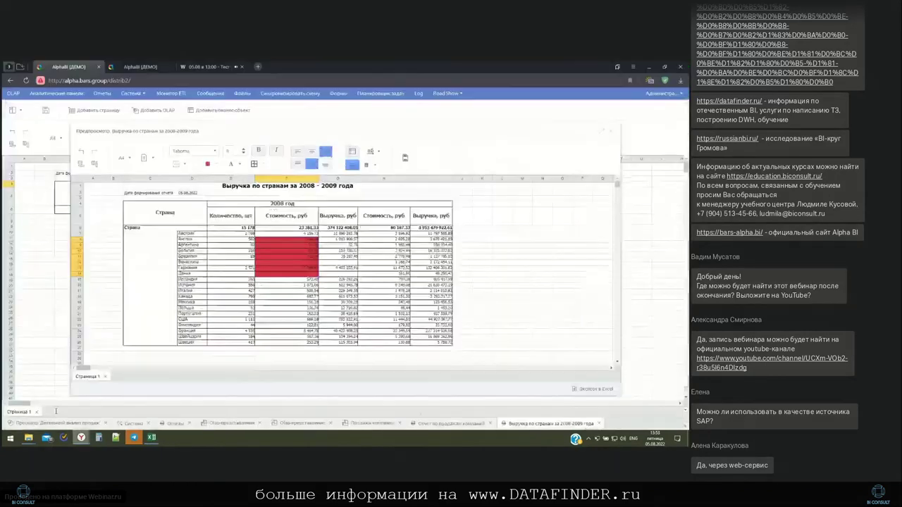
Select the Страна header cell and close the Предпросмотр preview
left_click(156, 206)
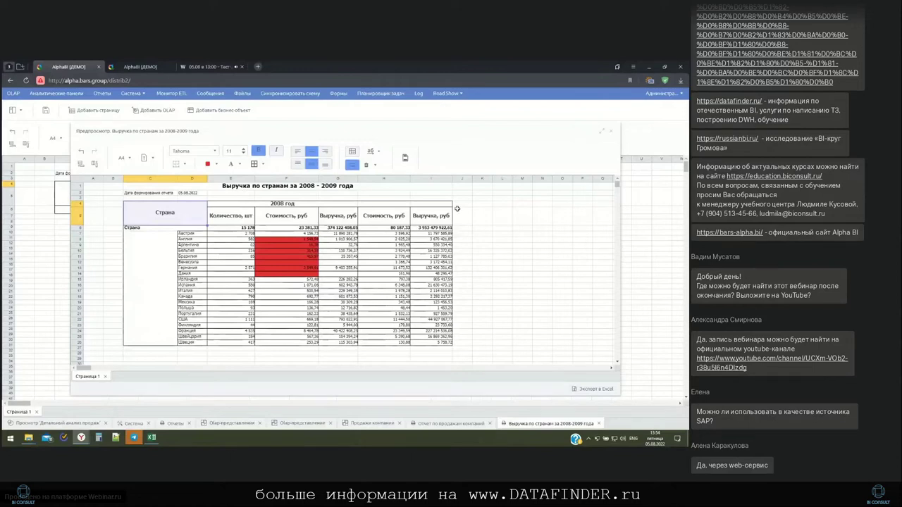
left_click(611, 131)
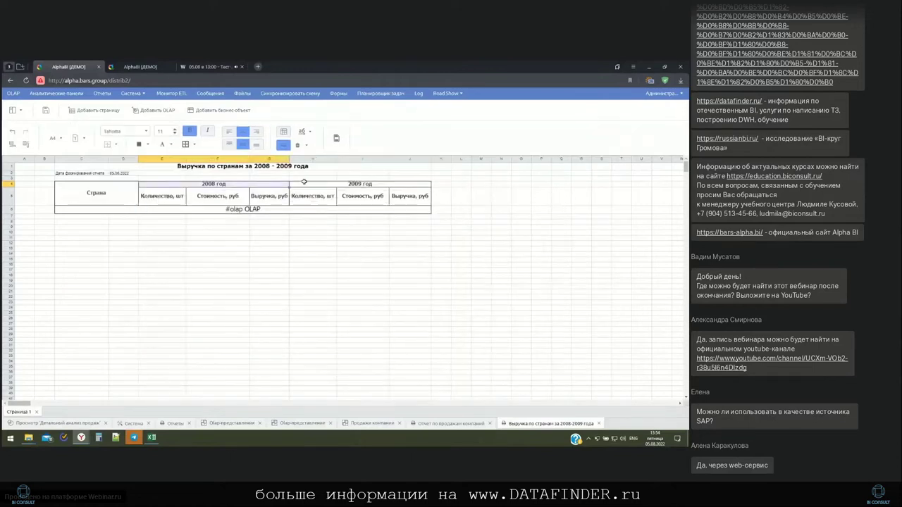
left_click(17, 110)
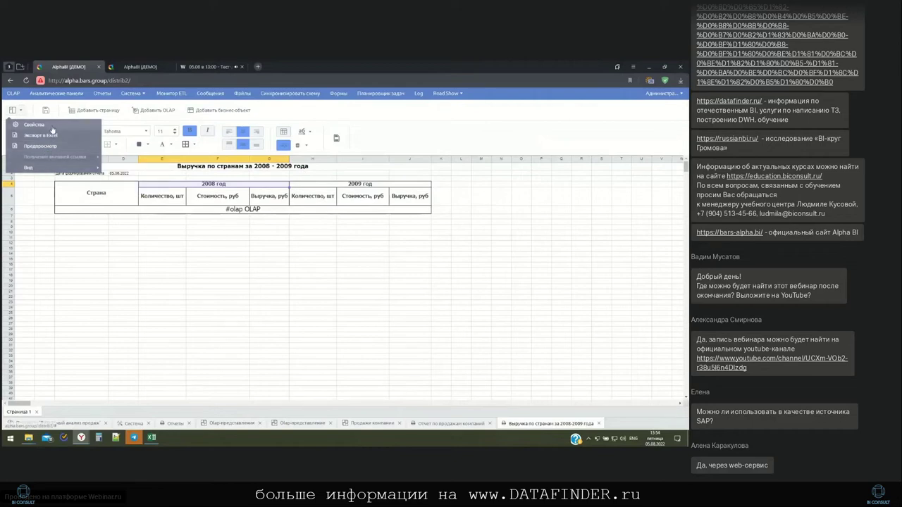
left_click(34, 125)
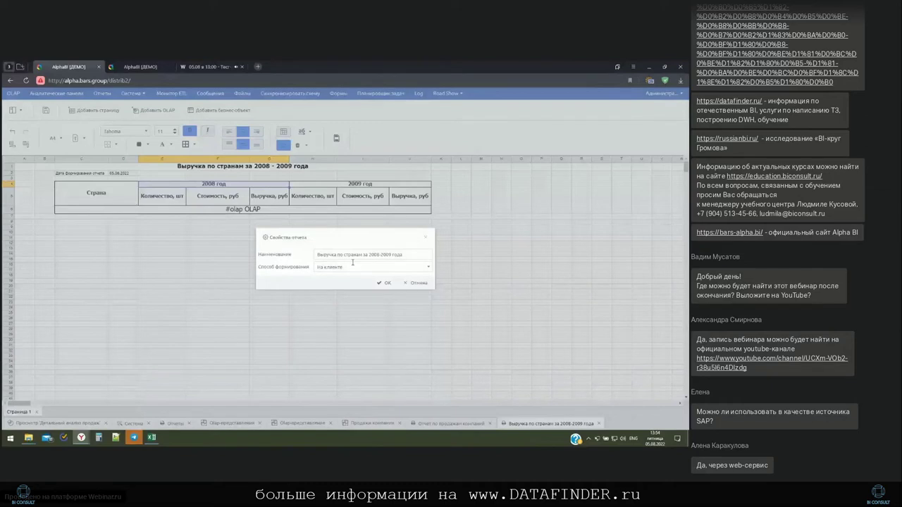
left_click(353, 265)
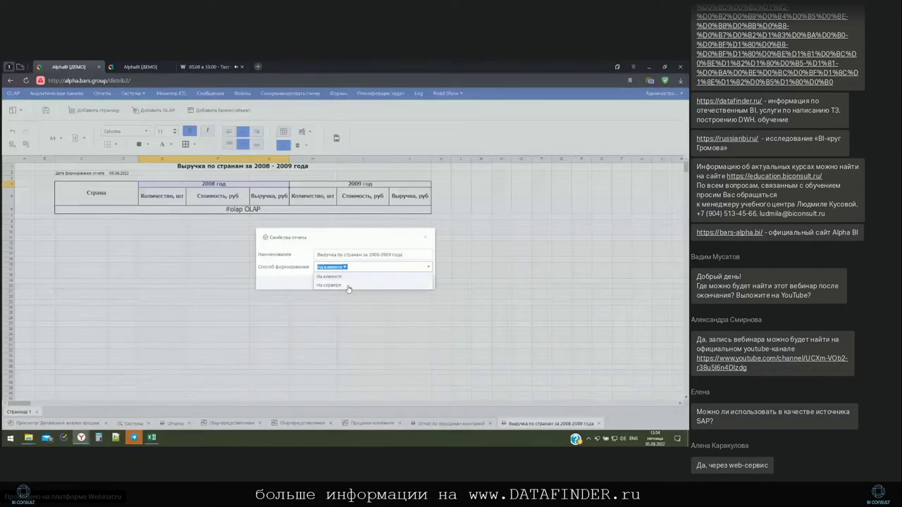
left_click(349, 286)
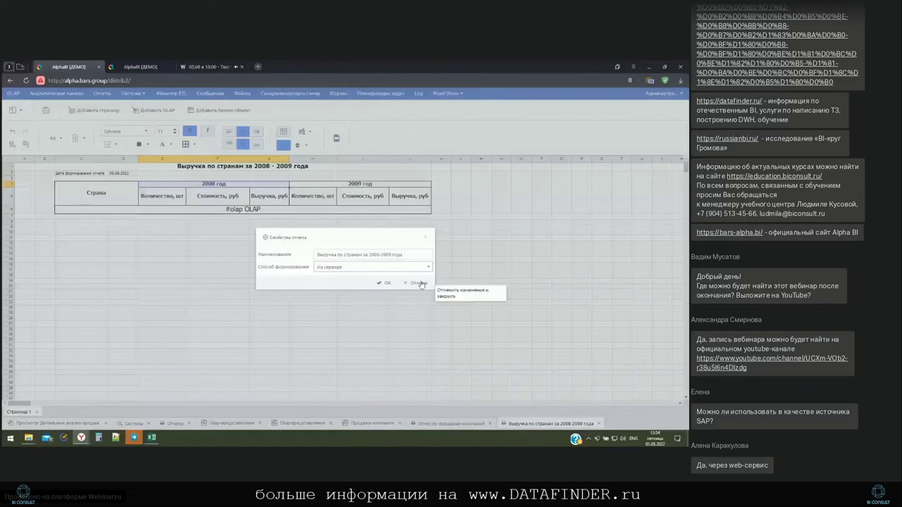
left_click(420, 283)
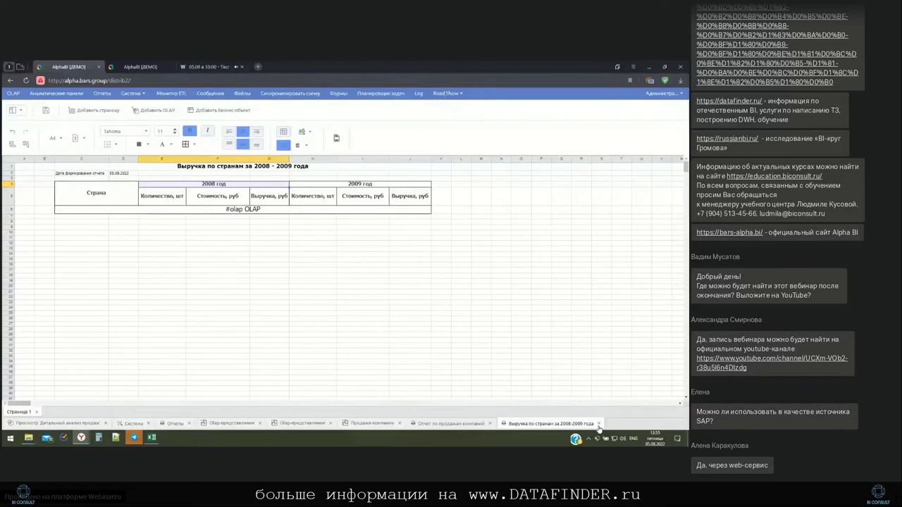
Switch to the second Alpha BI tab and scroll through the Отчет №1 preview table
left_click(141, 67)
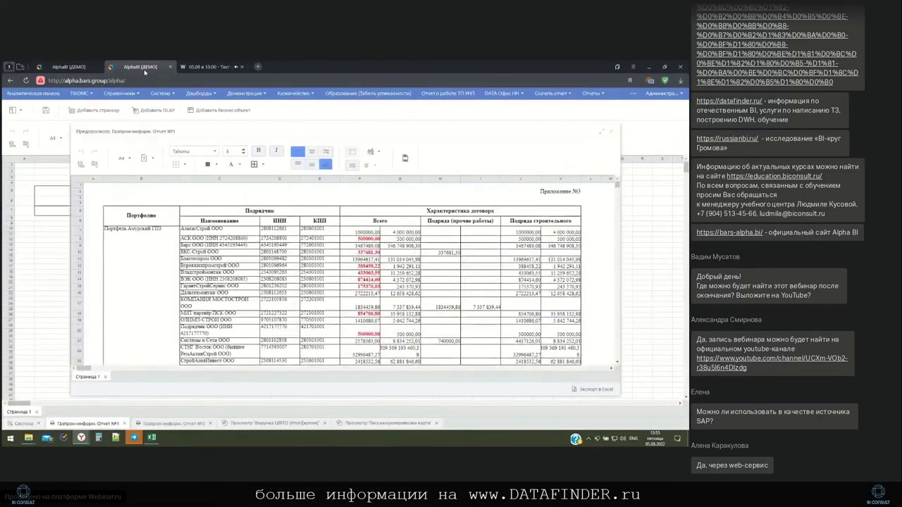
left_click(357, 237)
scroll(357, 237, "down", 15)
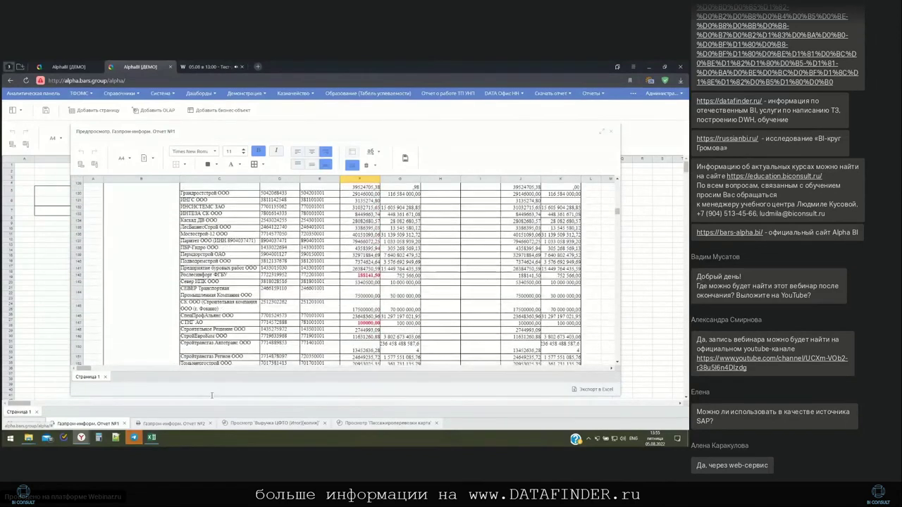
Switch to Отчет №2, close the old preview, and start a new Предпросмотр
left_click(190, 425)
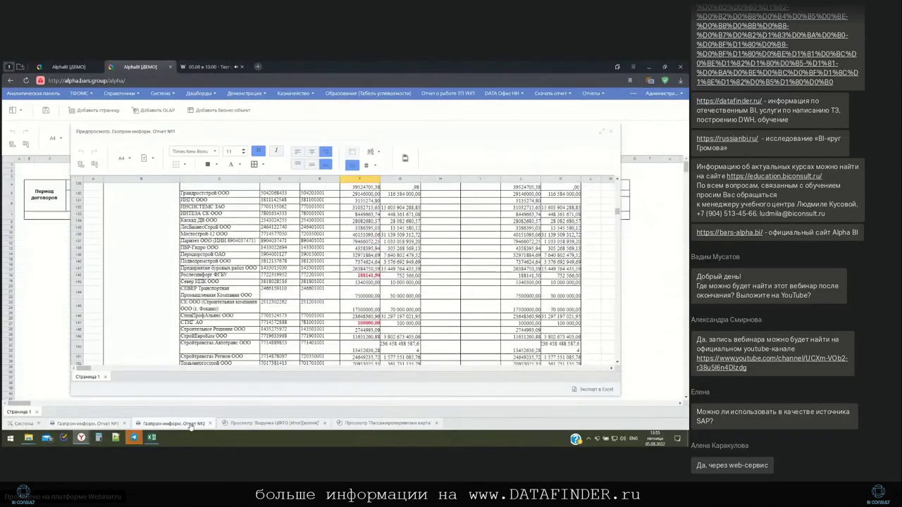
left_click(610, 132)
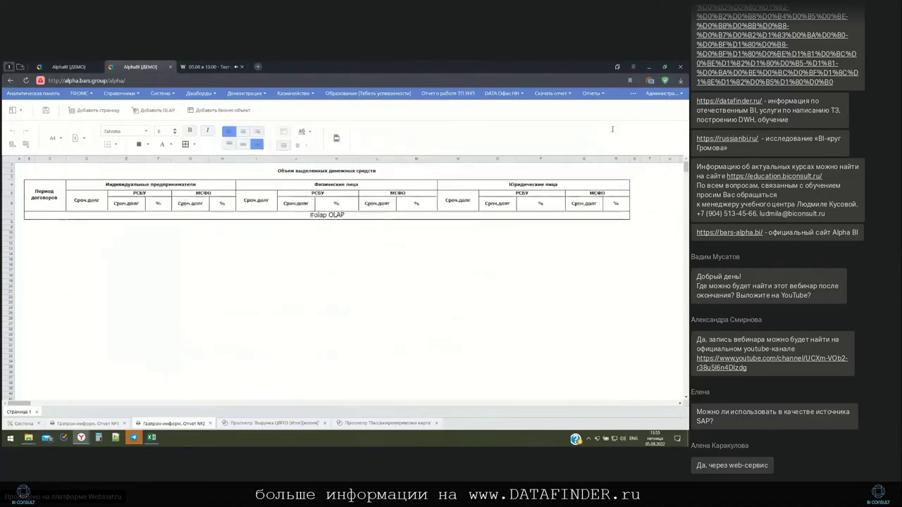
left_click(20, 110)
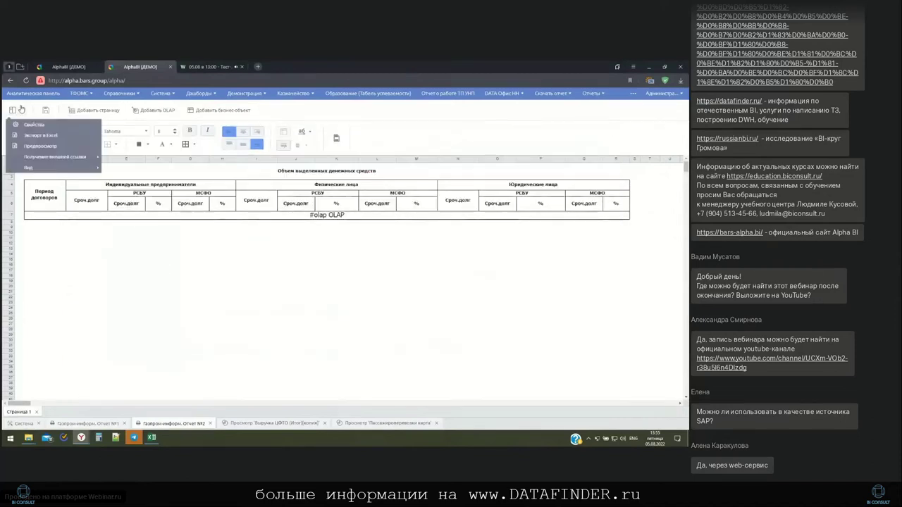
left_click(39, 147)
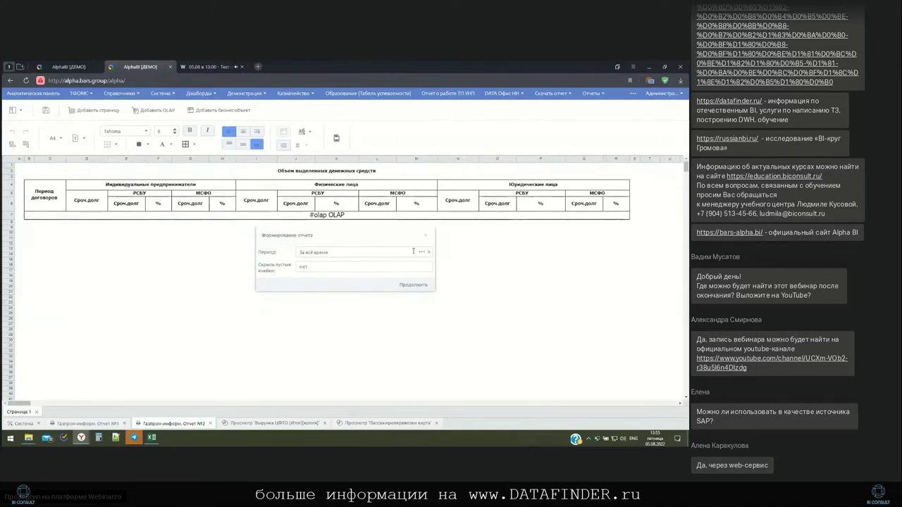
Build and review the 'Объем выделенных денежных средств' preview, close it, and return to the revenue session
left_click(414, 285)
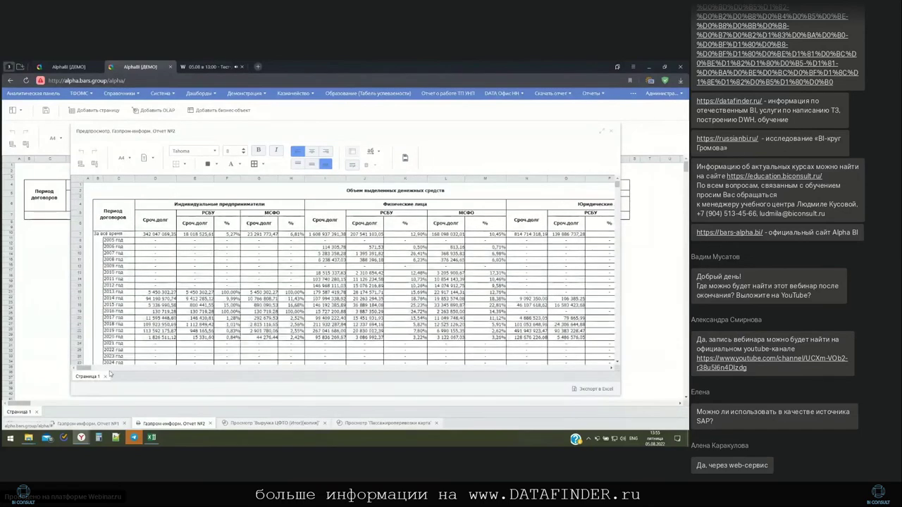
left_click_drag(83, 369, 89, 368)
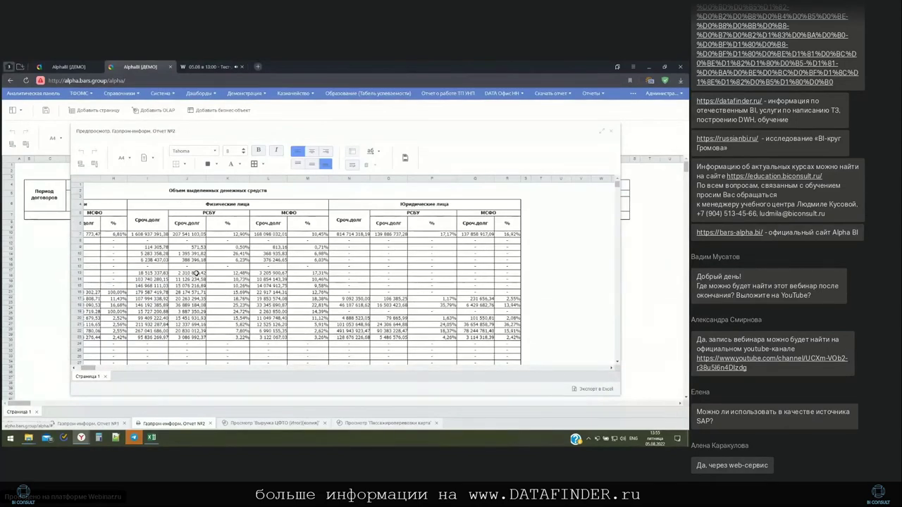
left_click(612, 133)
left_click(95, 377)
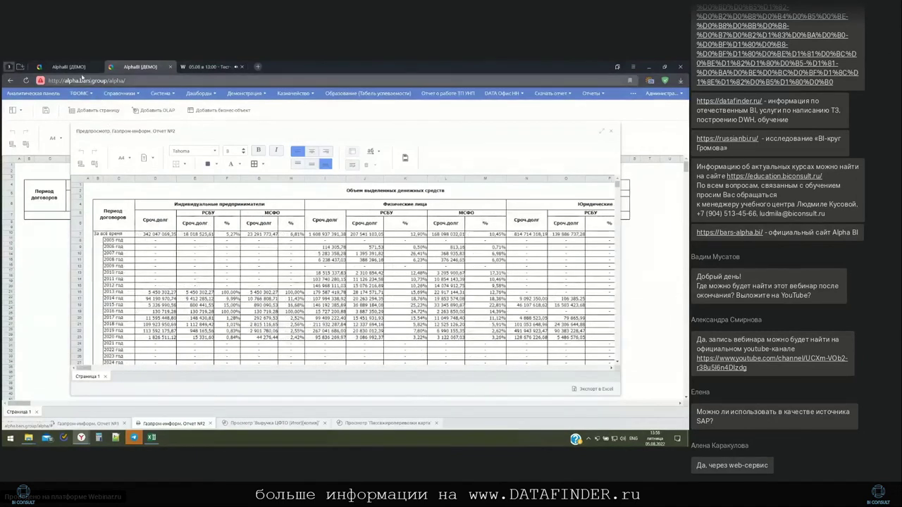
left_click(72, 67)
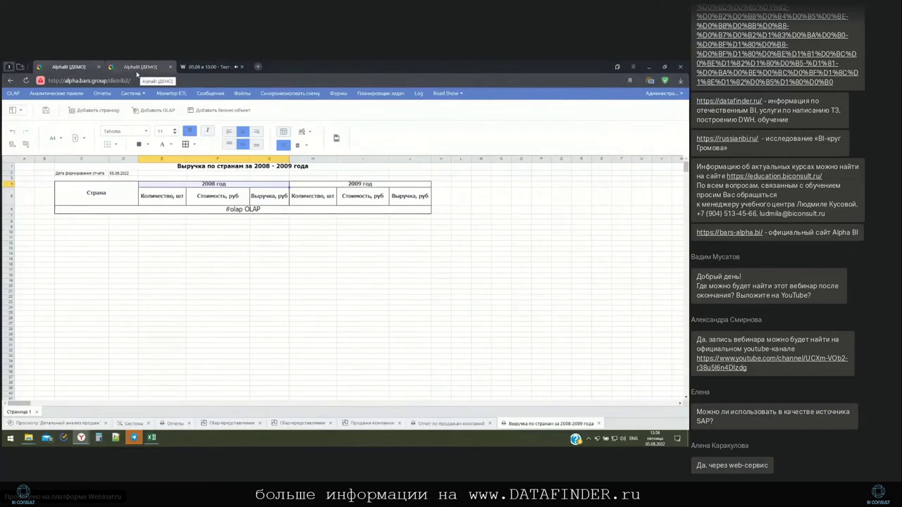
Insert an OLAP block into cell C11 and select C14 for a business-object block
left_click(81, 236)
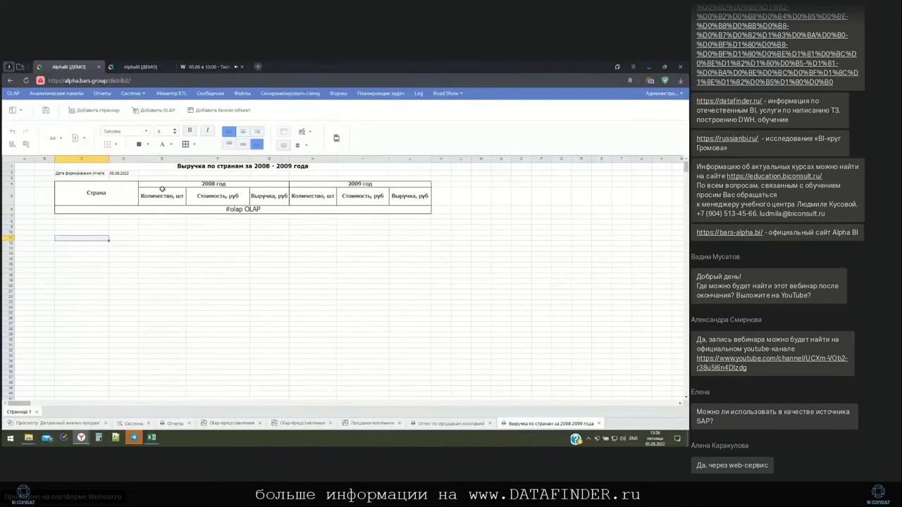
left_click(157, 110)
left_click(82, 255)
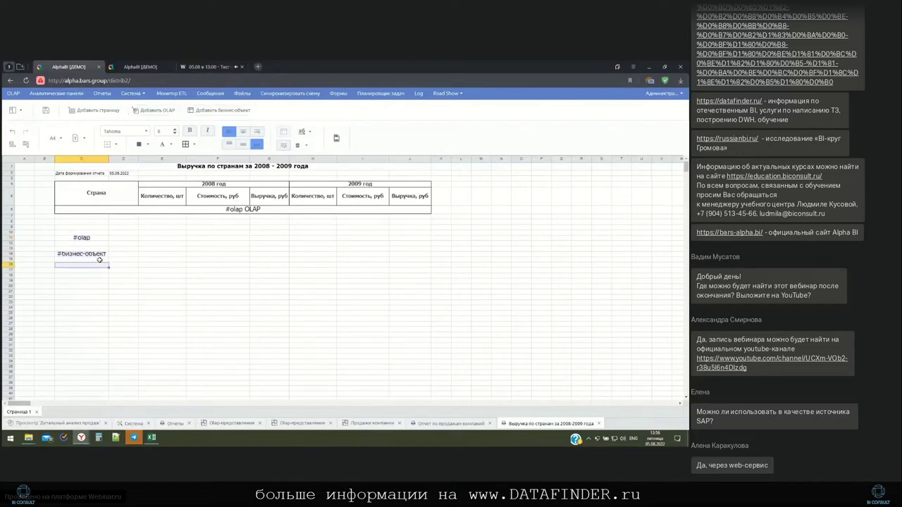
double_click(93, 255)
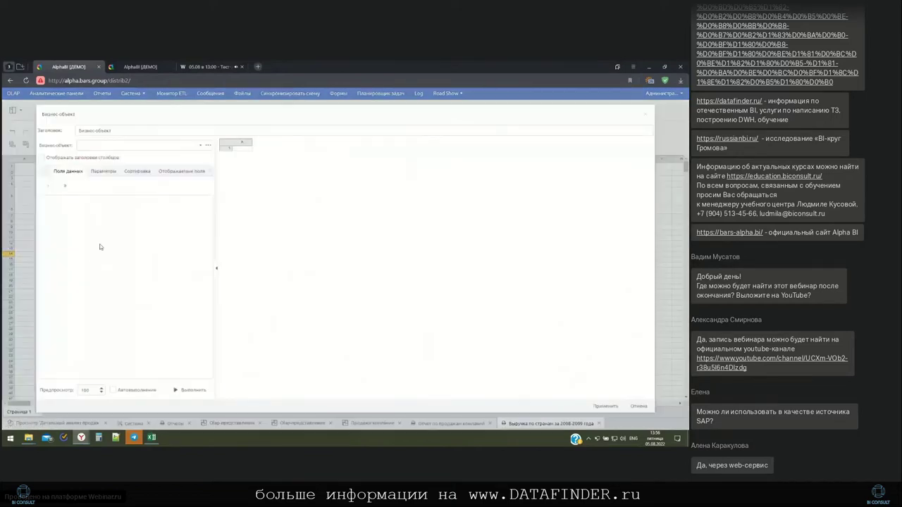
left_click(201, 148)
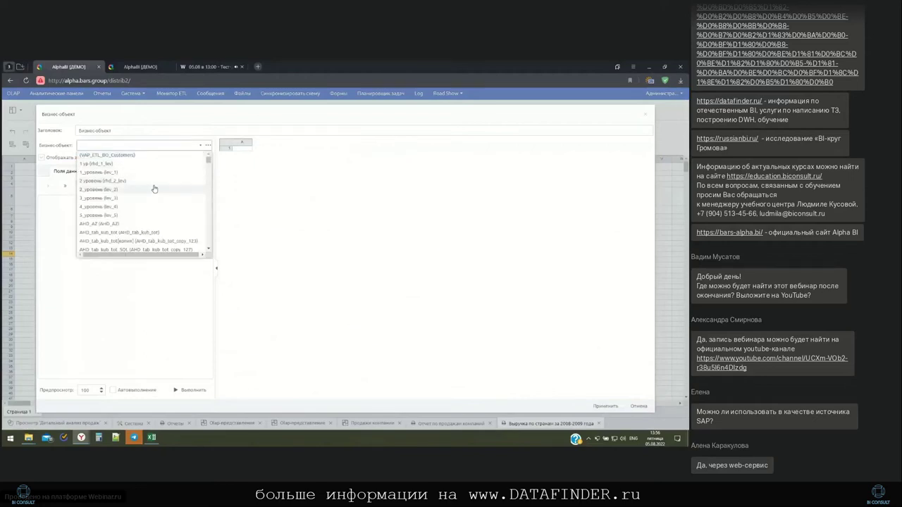
left_click(153, 185)
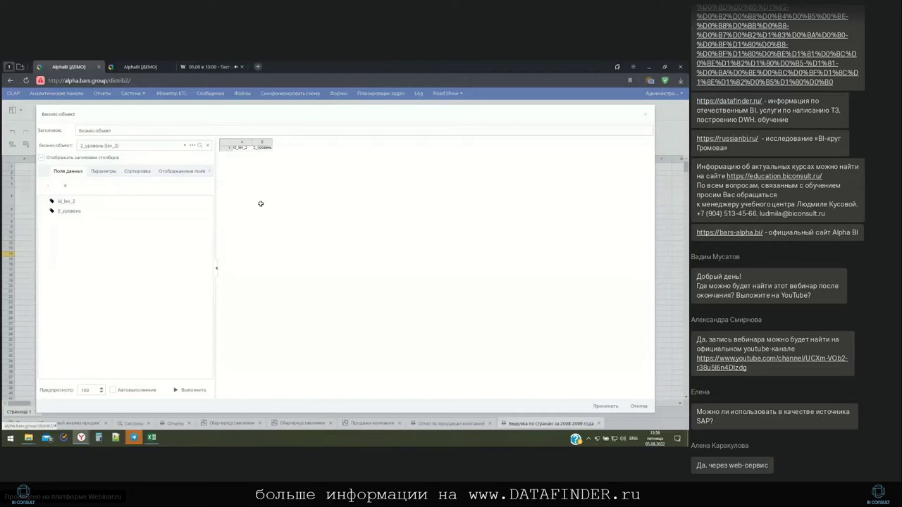
left_click(639, 406)
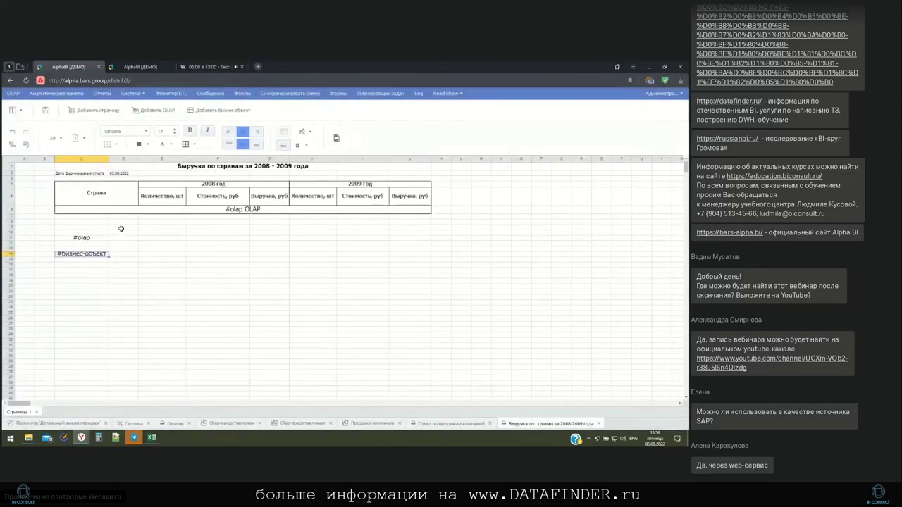
Rotate the merged Страна header text diagonally
left_click(124, 198)
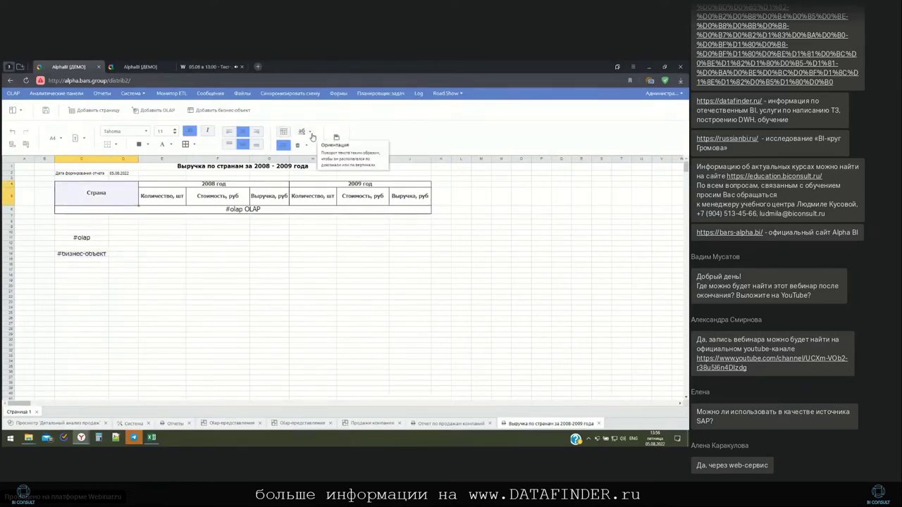
left_click(312, 135)
left_click(311, 161)
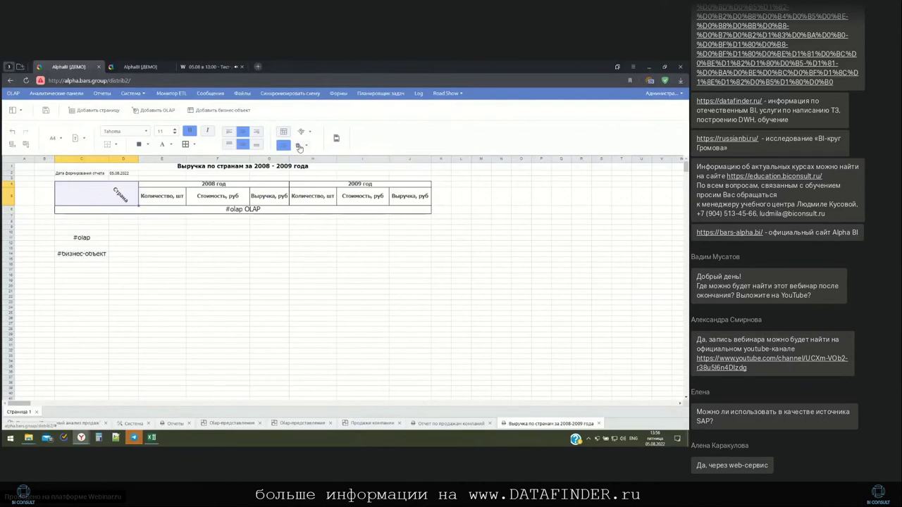
Make the 2008 Выручка, руб heading 9-point italic and close the report form
left_click(268, 196)
left_click(175, 134)
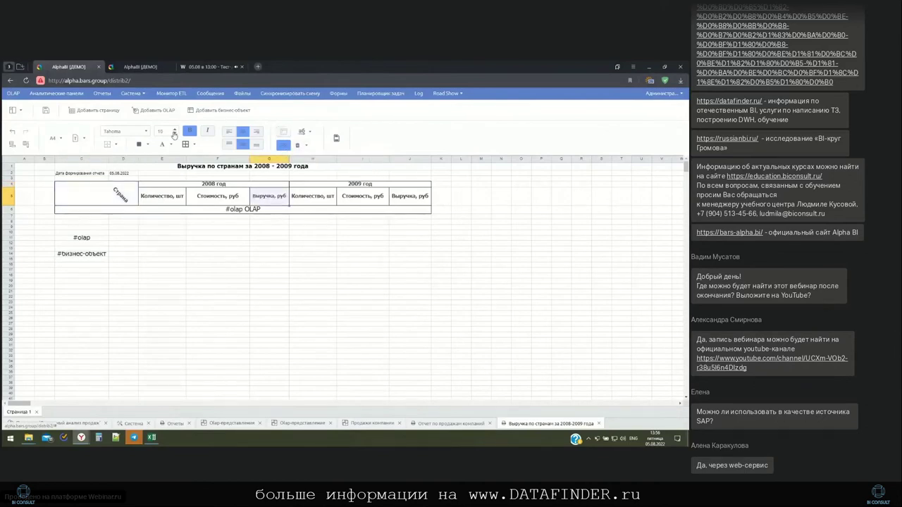
left_click(174, 134)
left_click(207, 131)
left_click(490, 423)
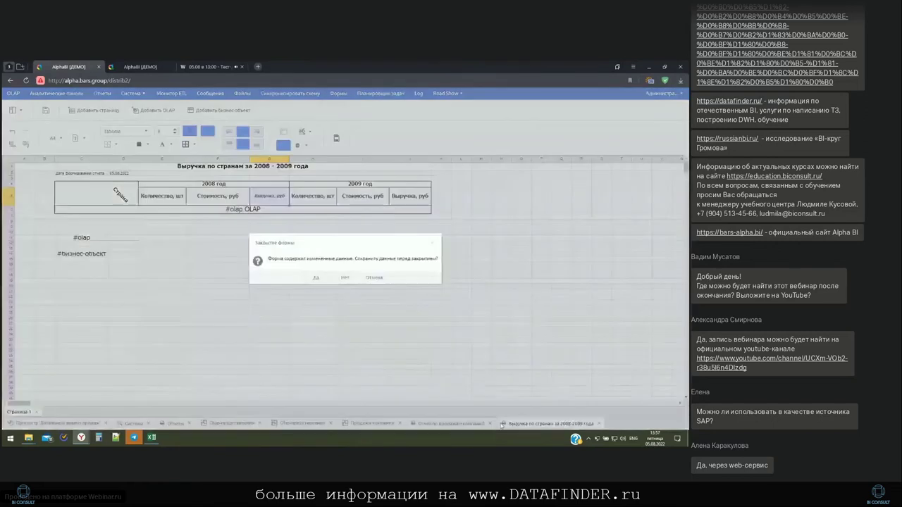
Close the revenue and company sales reports without saving changes
left_click(344, 277)
left_click(510, 424)
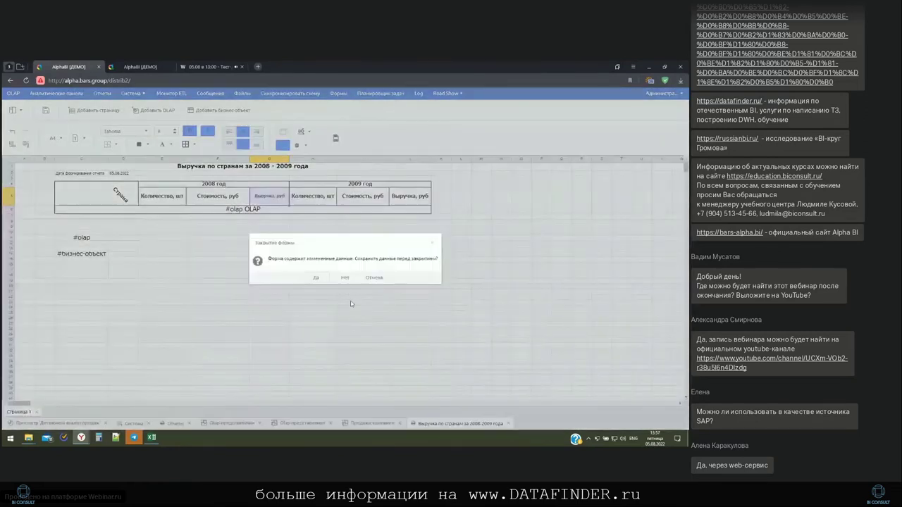
left_click(344, 278)
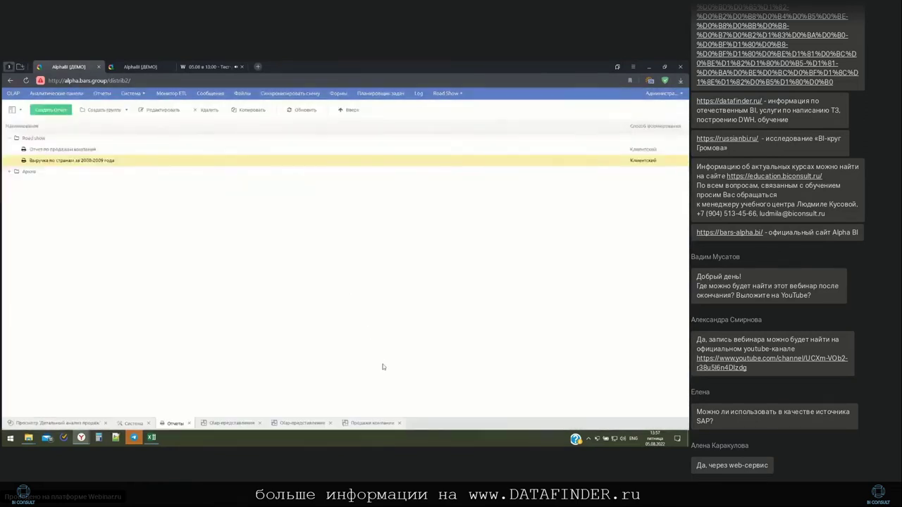
left_click(400, 423)
Close the extra OLAP view and open Road Show > Детальный анализ продаж (форма)
left_click(331, 424)
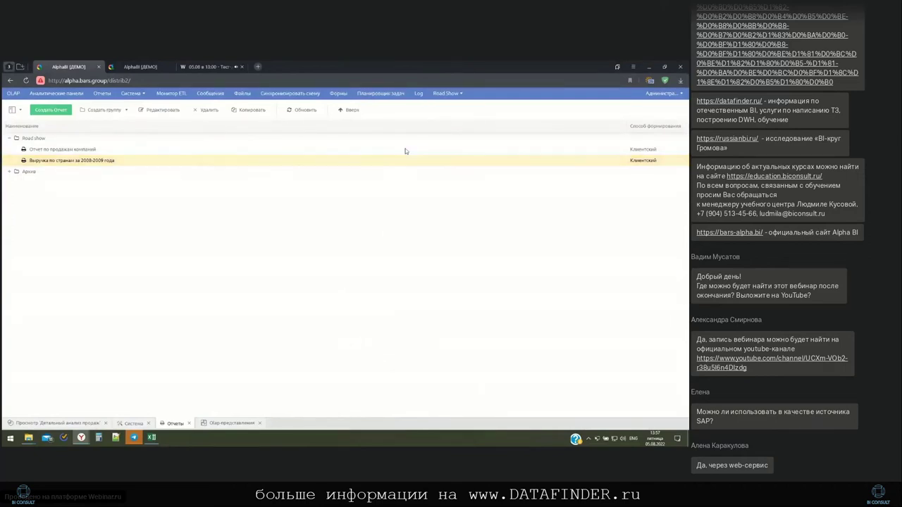
left_click(462, 93)
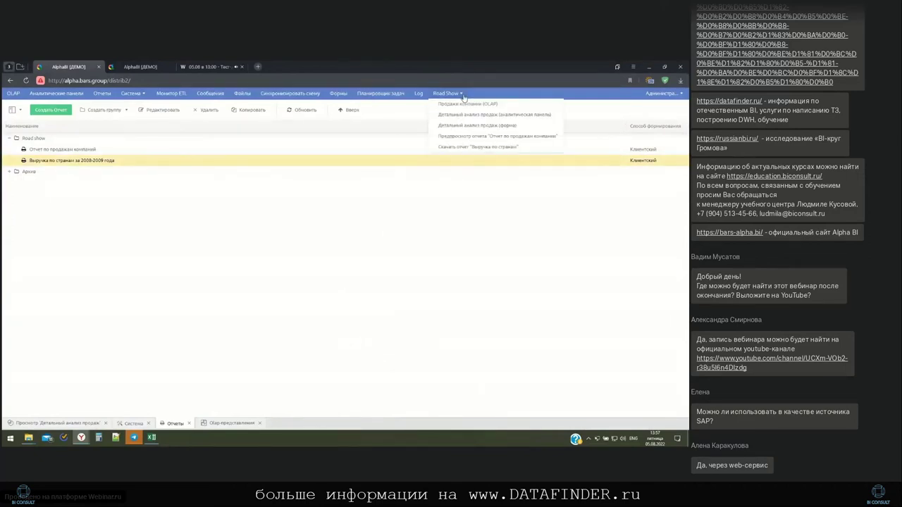
left_click(458, 126)
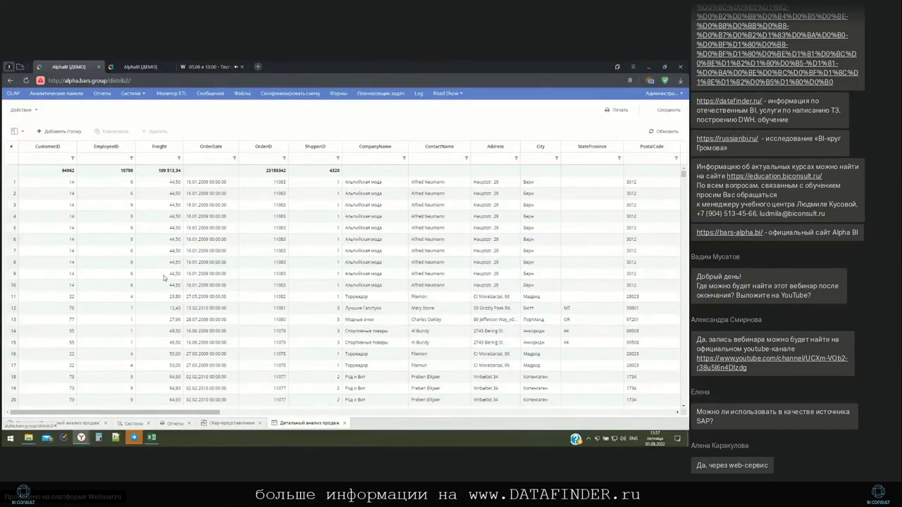
scroll(257, 335, "down", 20)
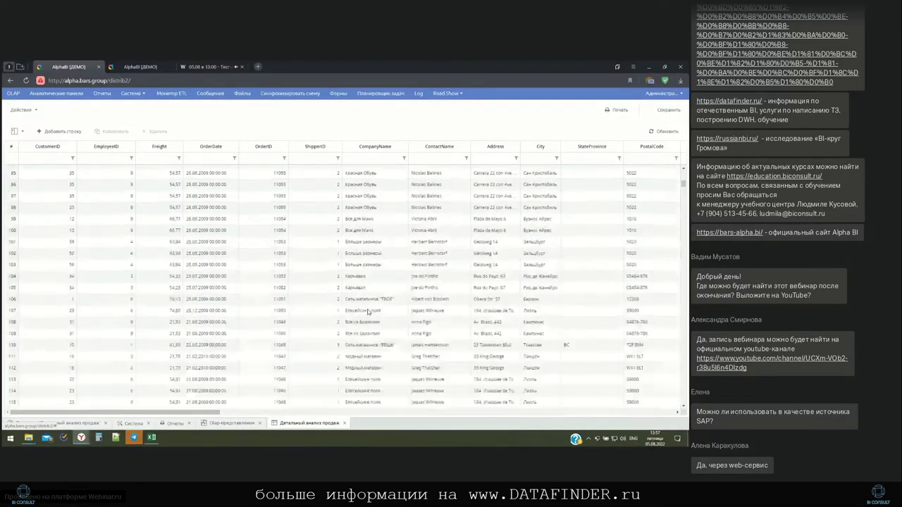
left_click_drag(203, 413, 547, 423)
scroll(412, 301, "down", 19)
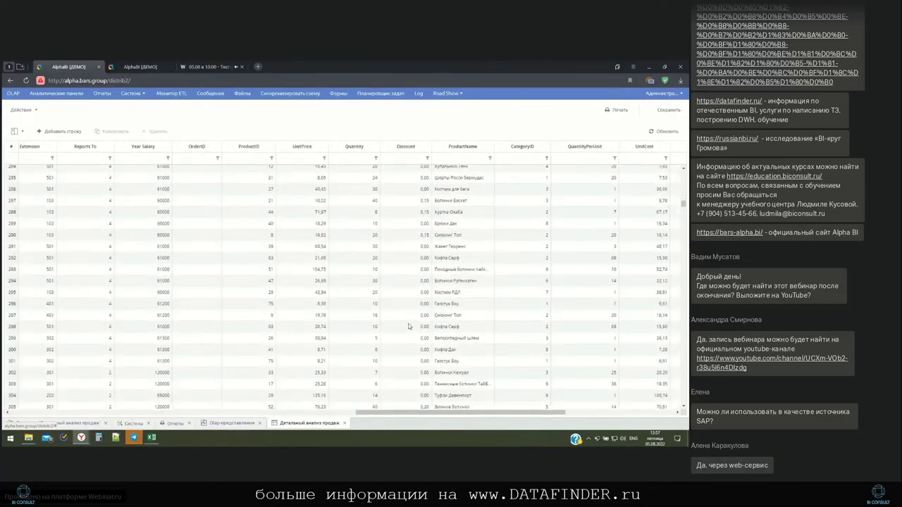
left_click(324, 158)
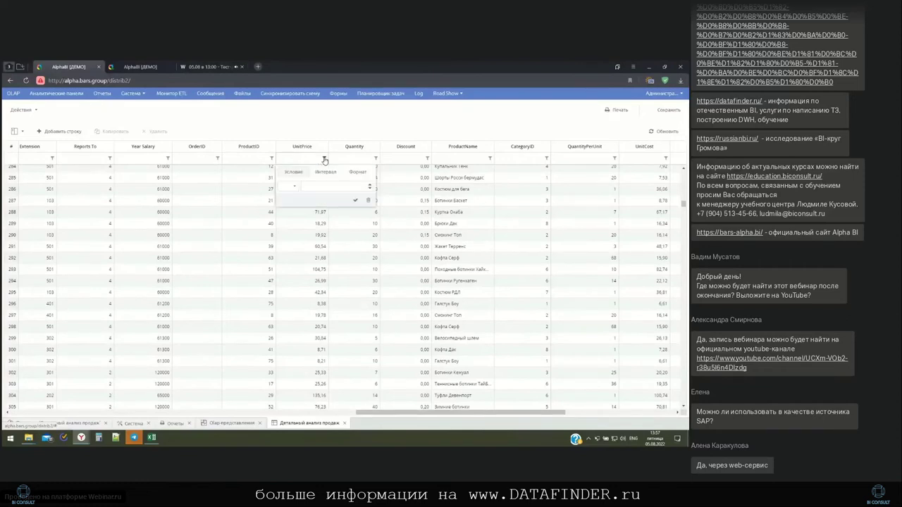
left_click(322, 177)
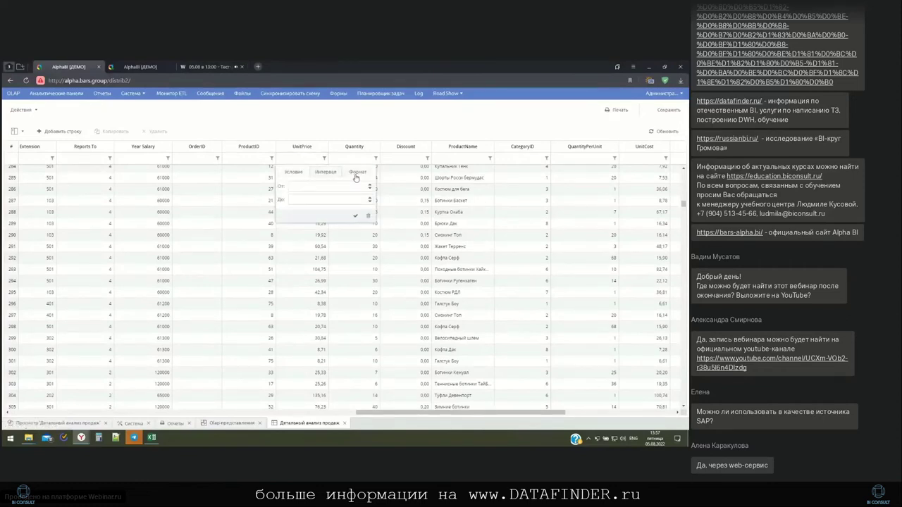
left_click(384, 351)
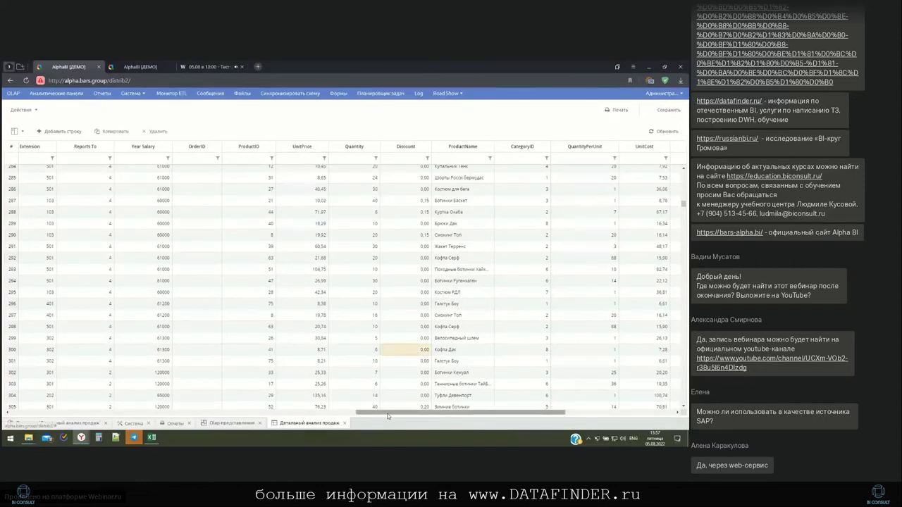
left_click_drag(390, 413, 64, 386)
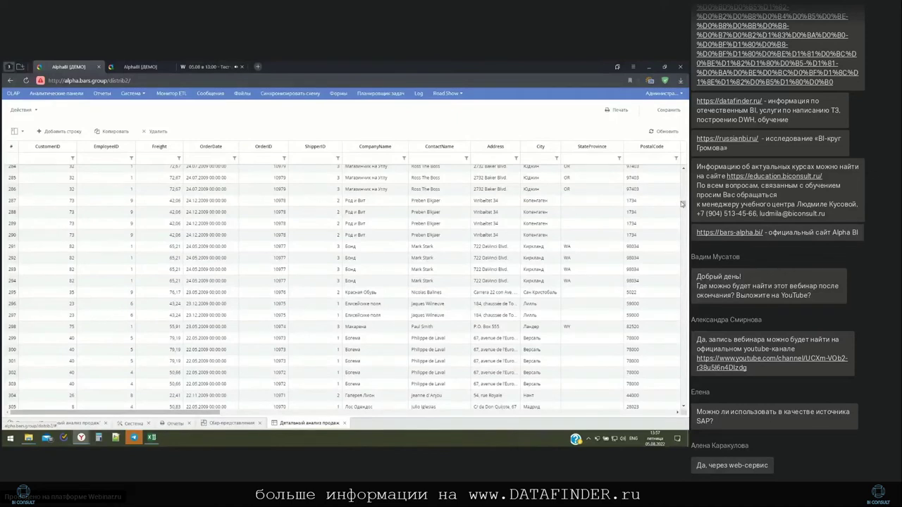
left_click_drag(684, 205, 685, 174)
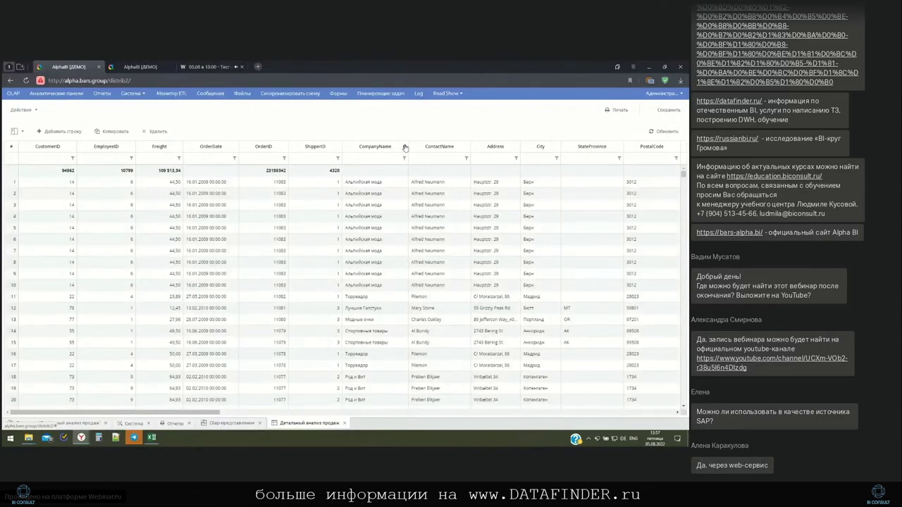
Group the detailed sales rows by CompanyName, then by Last Name
left_click(405, 150)
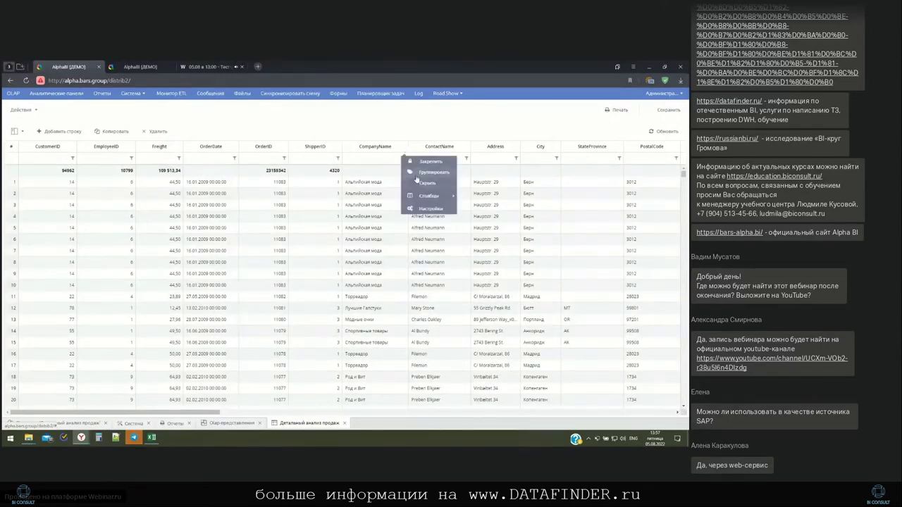
left_click(417, 173)
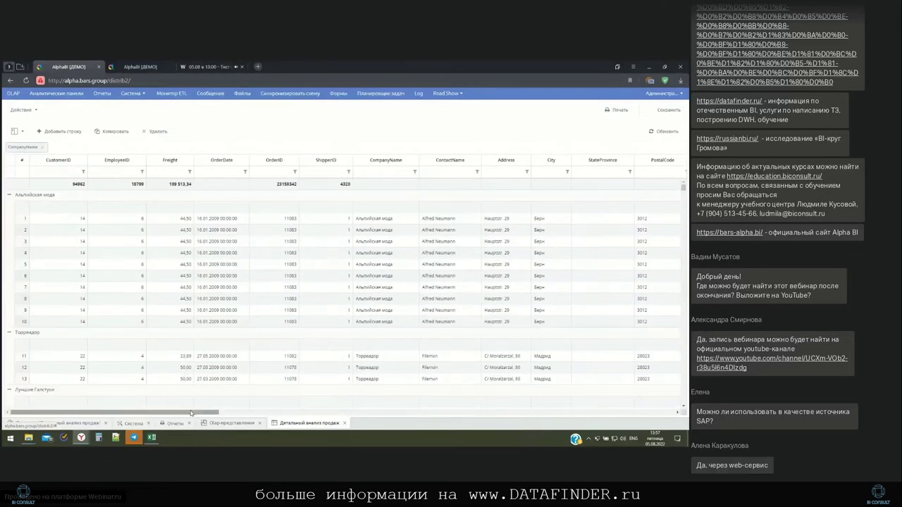
left_click_drag(191, 413, 325, 405)
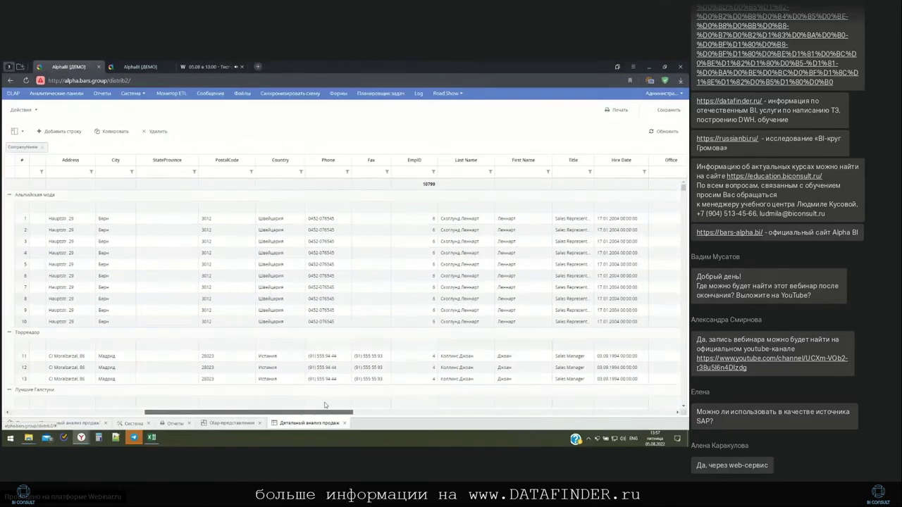
left_click(474, 163)
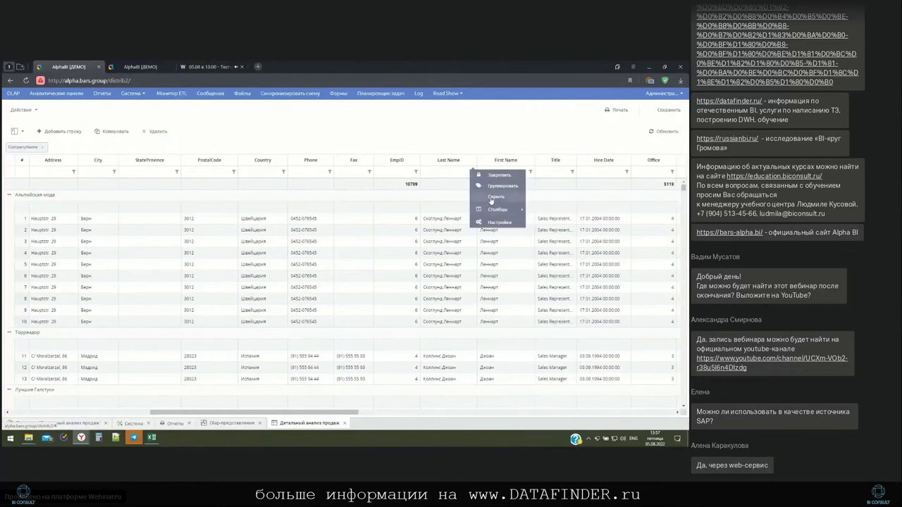
left_click(491, 186)
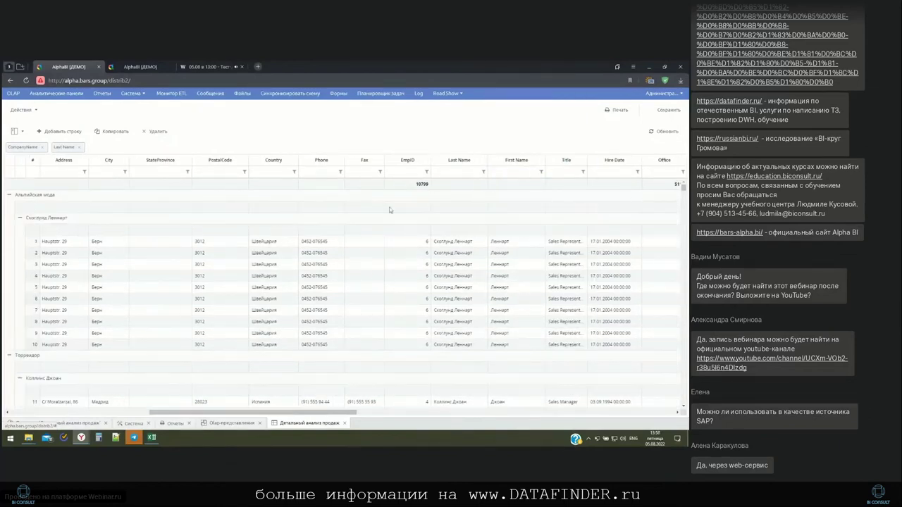
Collapse the first employee groups under Альпийская мода and Торреадор
left_click_drag(253, 413, 112, 413)
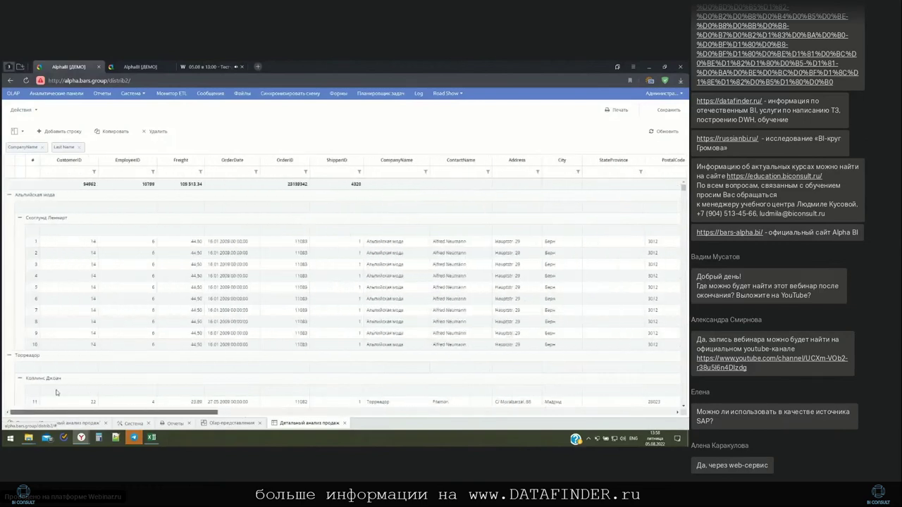
left_click(19, 218)
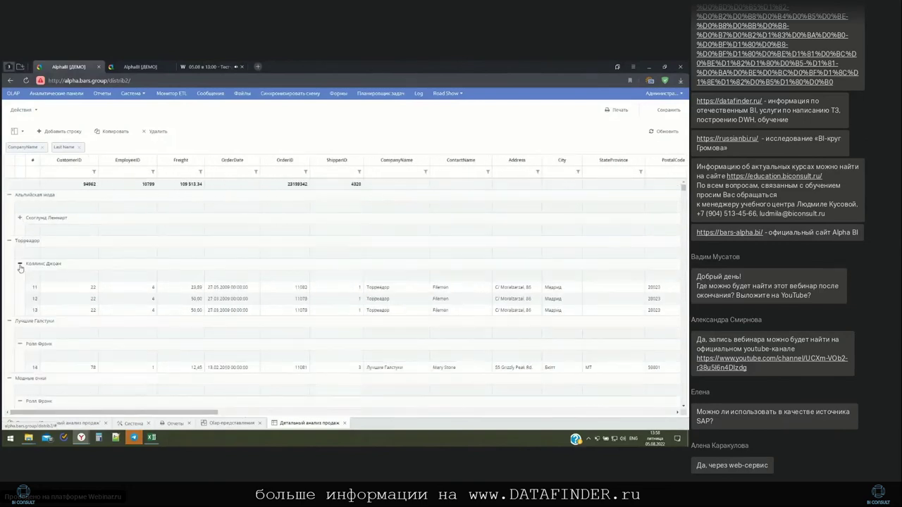
left_click(19, 264)
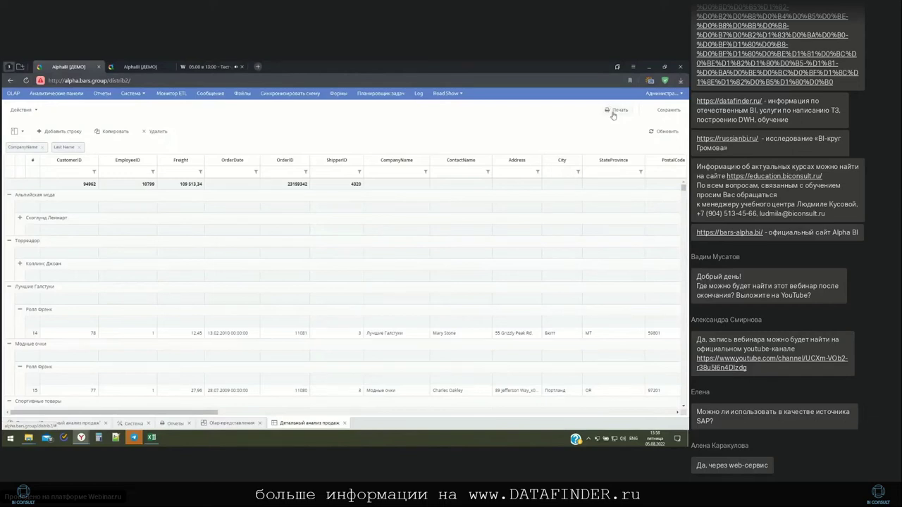
Export the grouped sales grid to Excel, scroll through it, then close it and return to Alpha BI
left_click(611, 110)
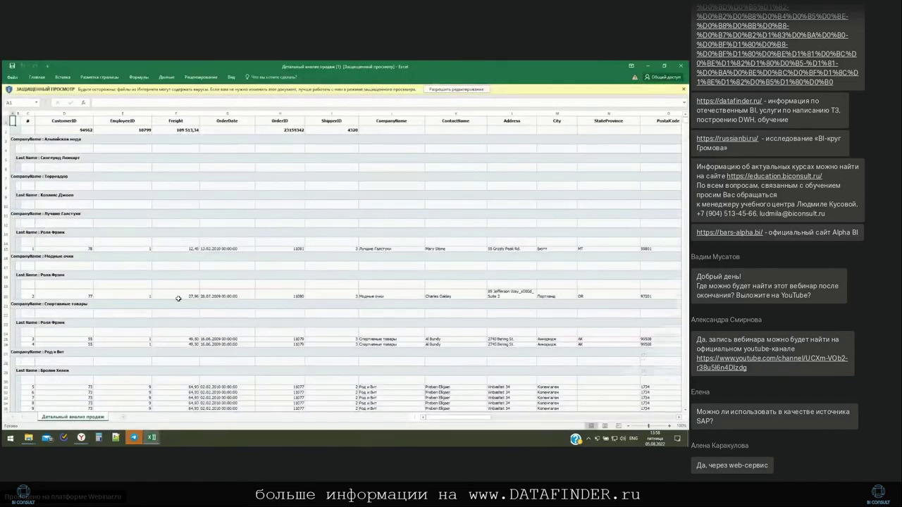
scroll(179, 299, "down", 20)
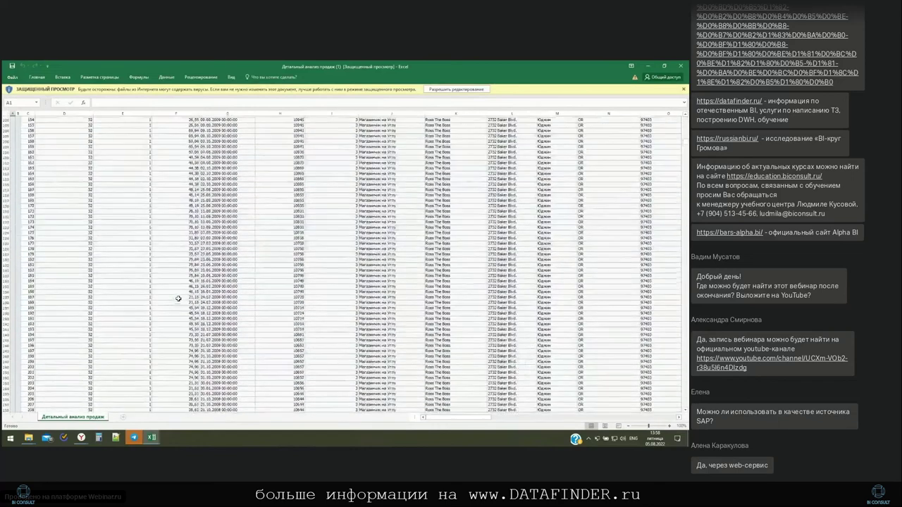
scroll(179, 299, "up", 20)
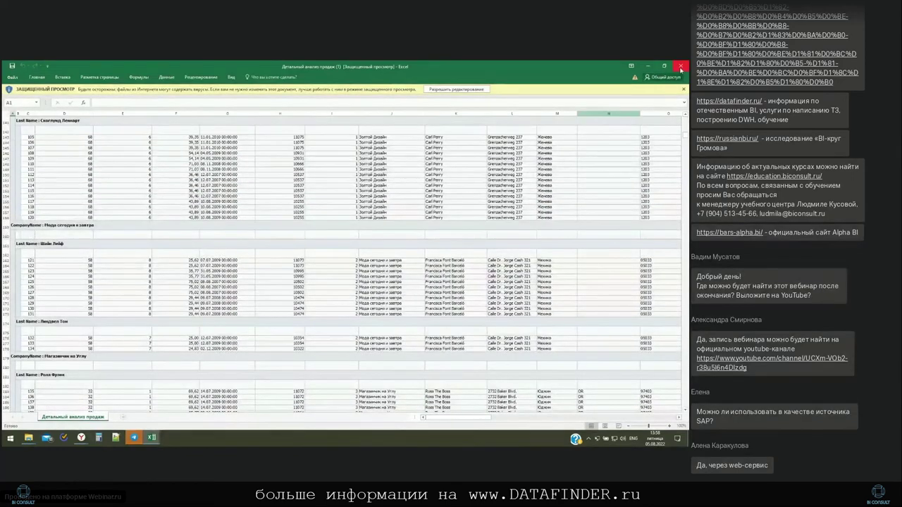
left_click(680, 67)
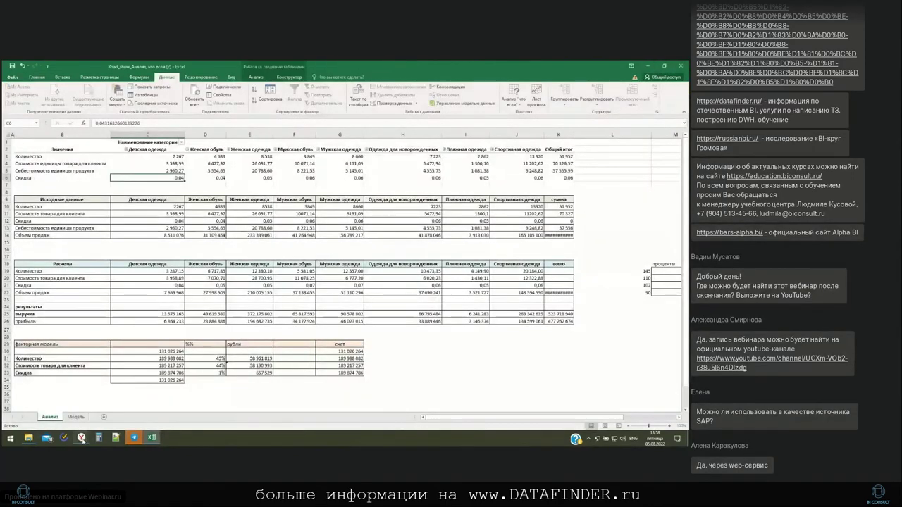
left_click(82, 438)
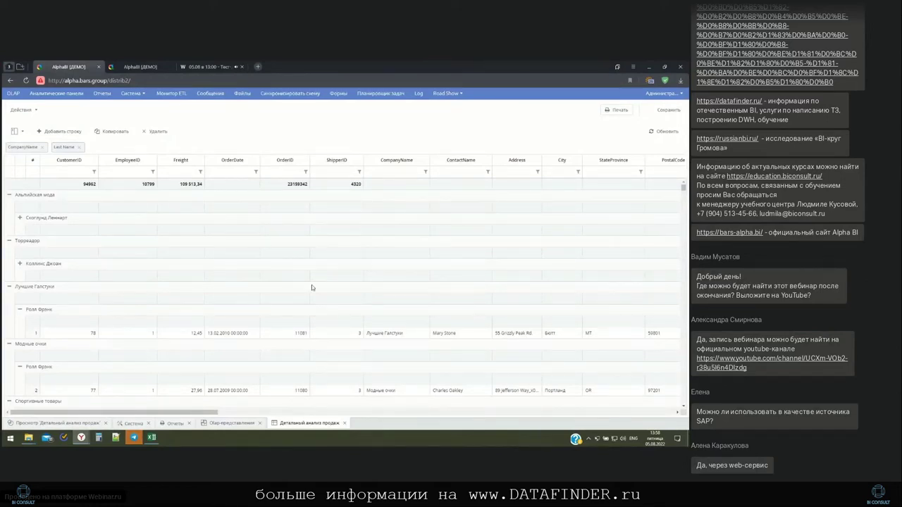
Close the detailed sales grid and open the Детальный анализ продаж dashboard from Аналитические панели
left_click(344, 423)
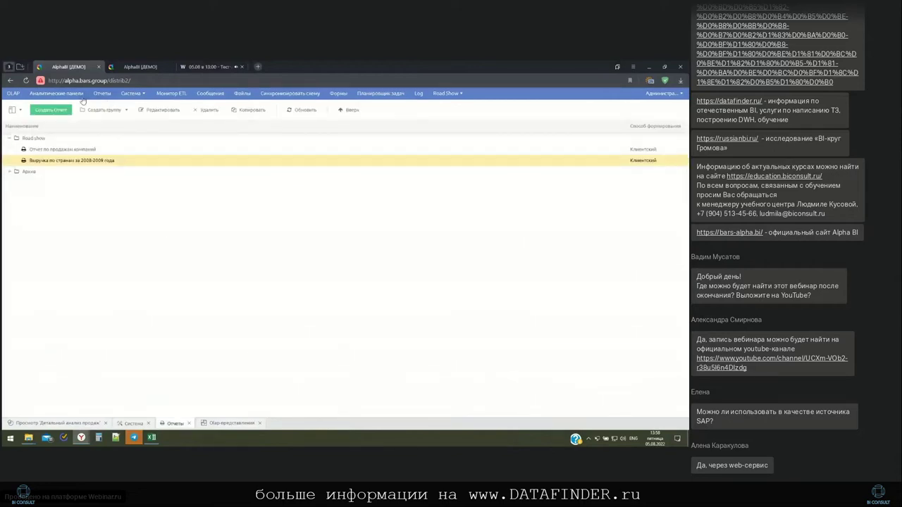
left_click(69, 95)
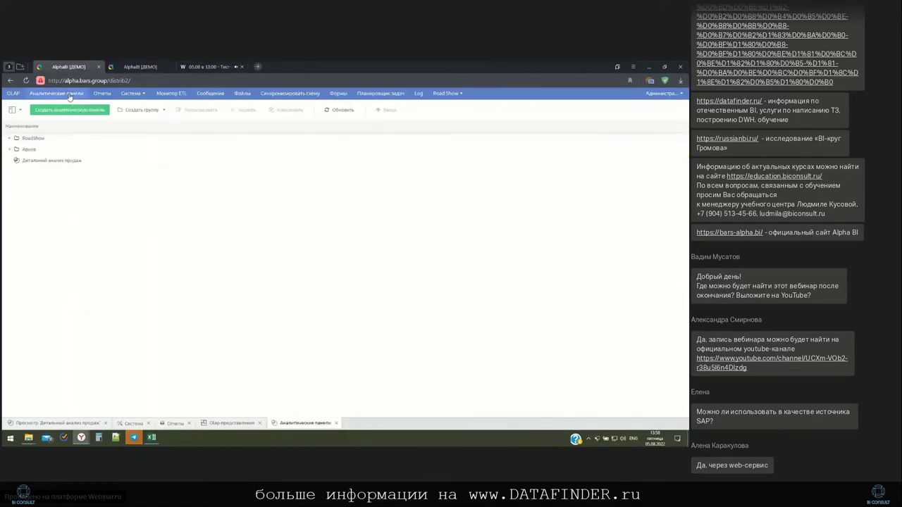
double_click(55, 164)
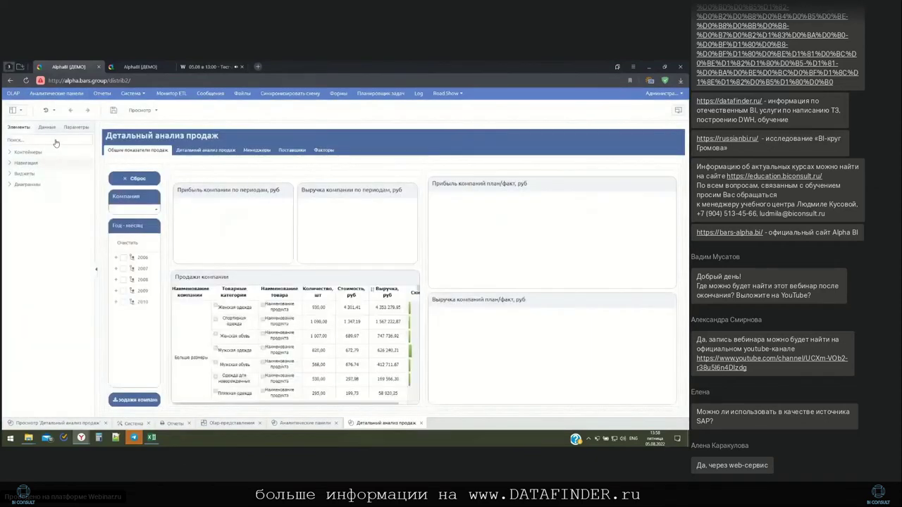
Expand and collapse the chart, widget and navigation element groups in the palette
left_click(10, 184)
left_click(10, 174)
left_click(10, 163)
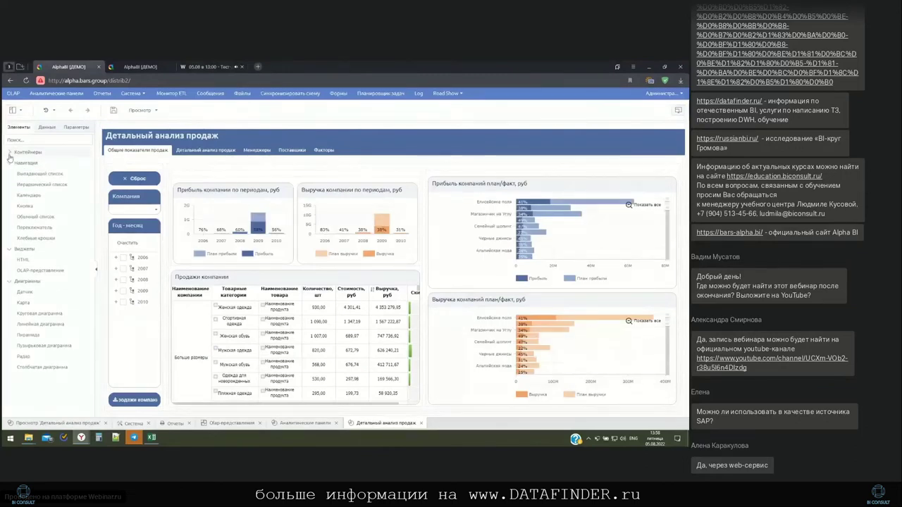
left_click(10, 162)
left_click(10, 173)
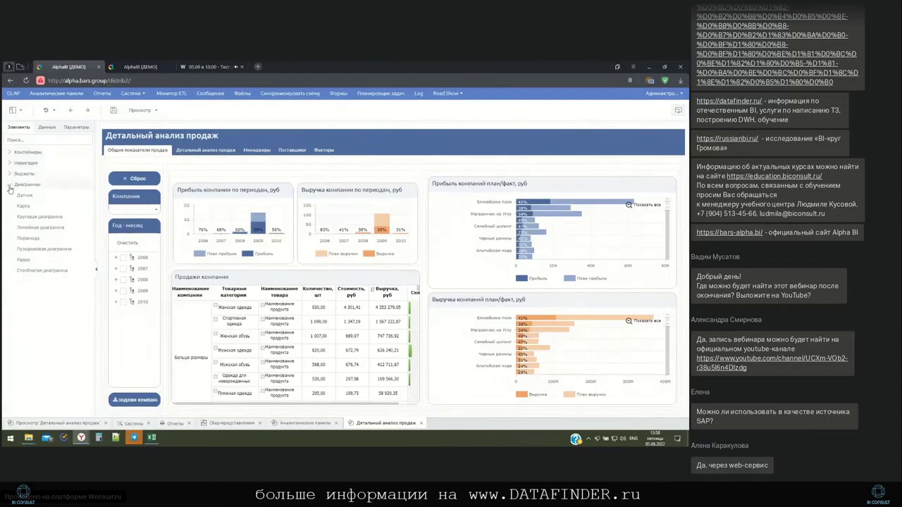
left_click(10, 185)
Open the company-name dropdown data source's query from the Данные list, then close it
left_click(47, 127)
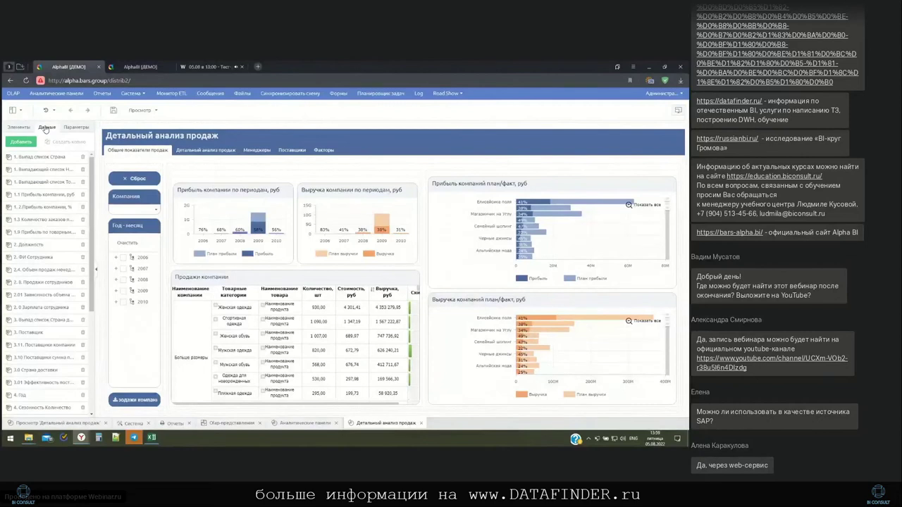
left_click(60, 172)
double_click(61, 171)
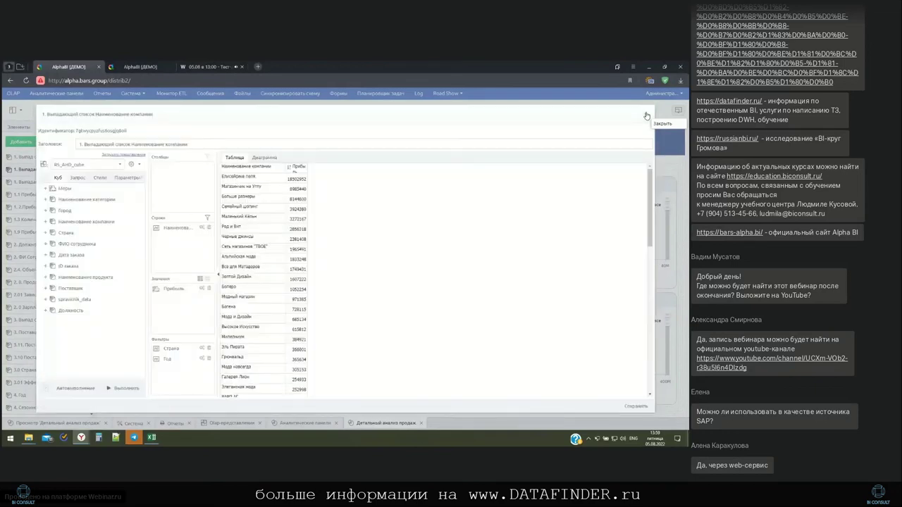
left_click(647, 115)
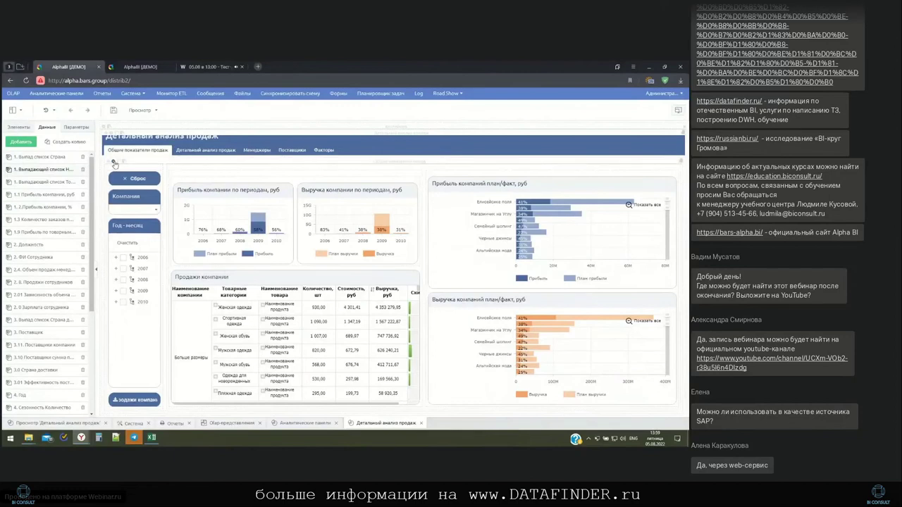
Add a Новая закладка tab through the dashboard tab strip's properties
left_click(113, 163)
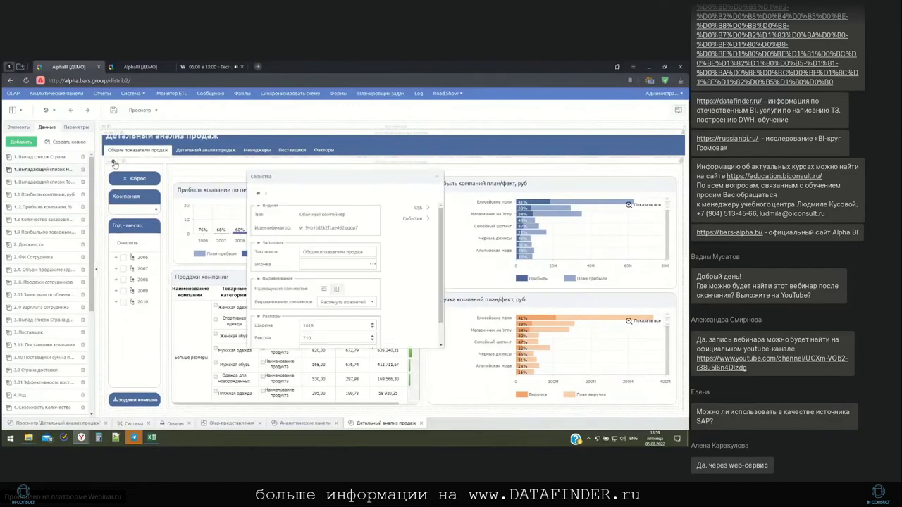
left_click(436, 176)
left_click(111, 134)
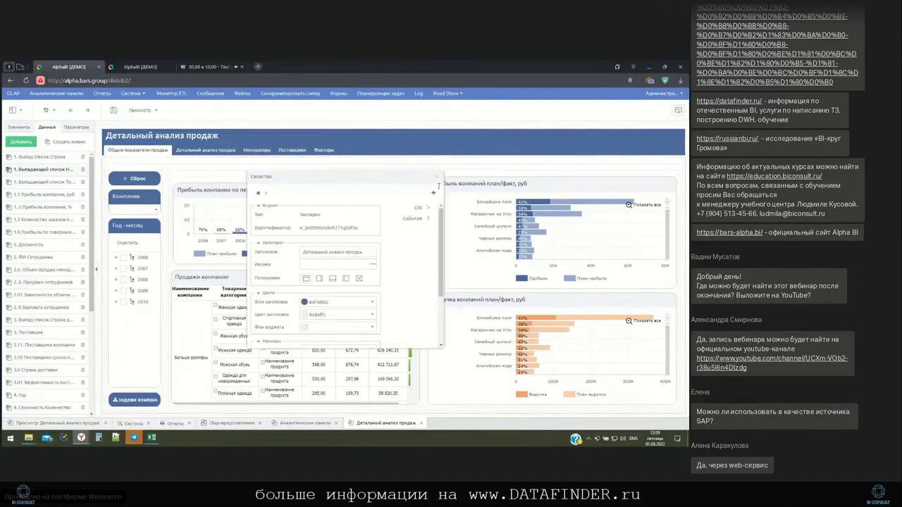
left_click(434, 192)
left_click(437, 177)
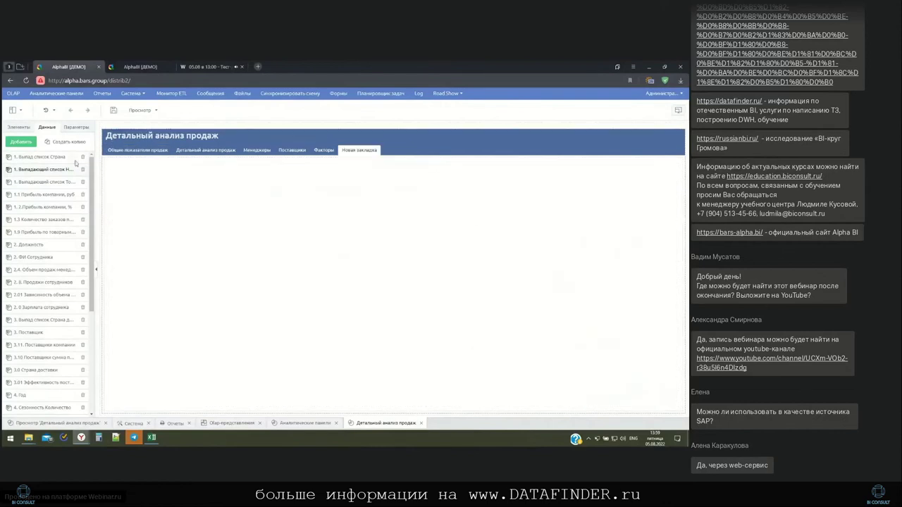
Place a Столбчатая диаграмма on the new tab and feed it the company profit data source
left_click(26, 129)
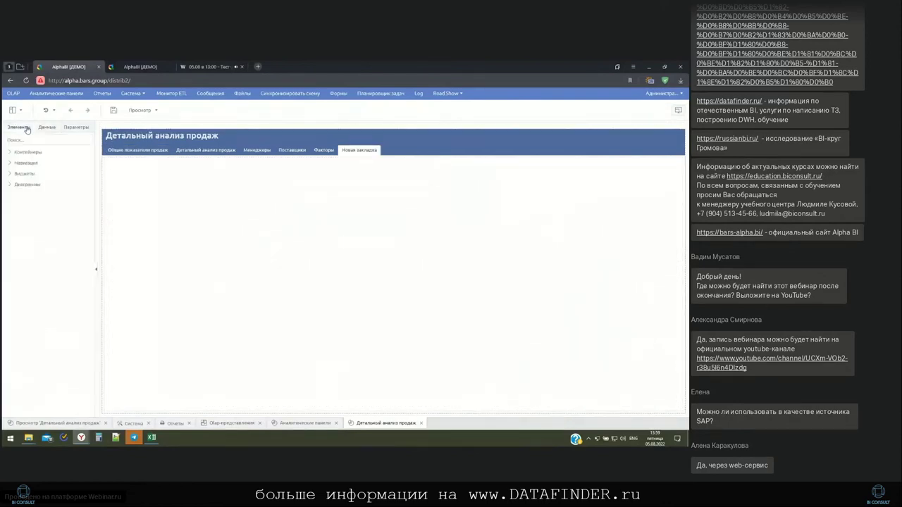
left_click(9, 184)
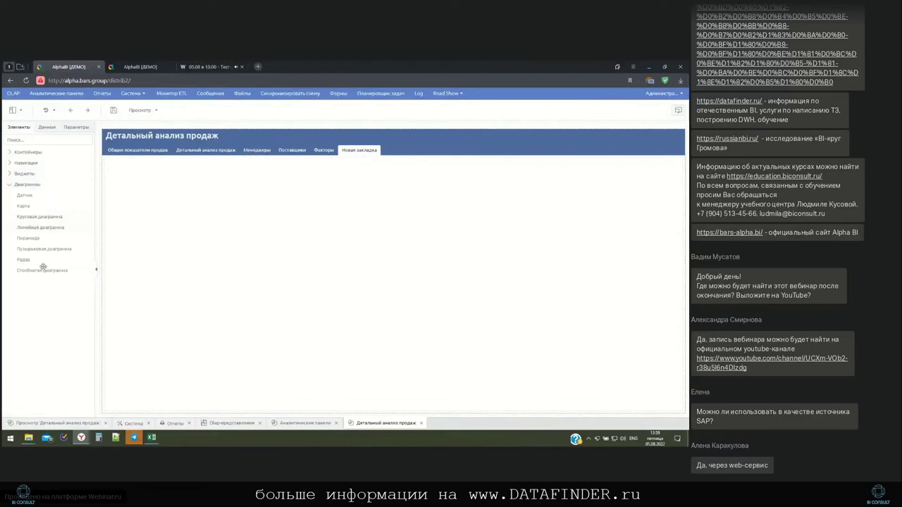
left_click_drag(42, 271, 224, 248)
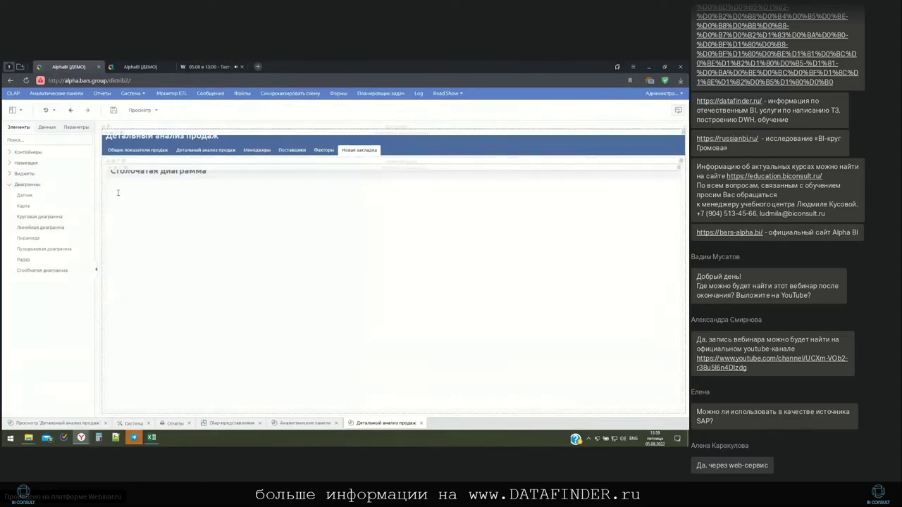
left_click(47, 128)
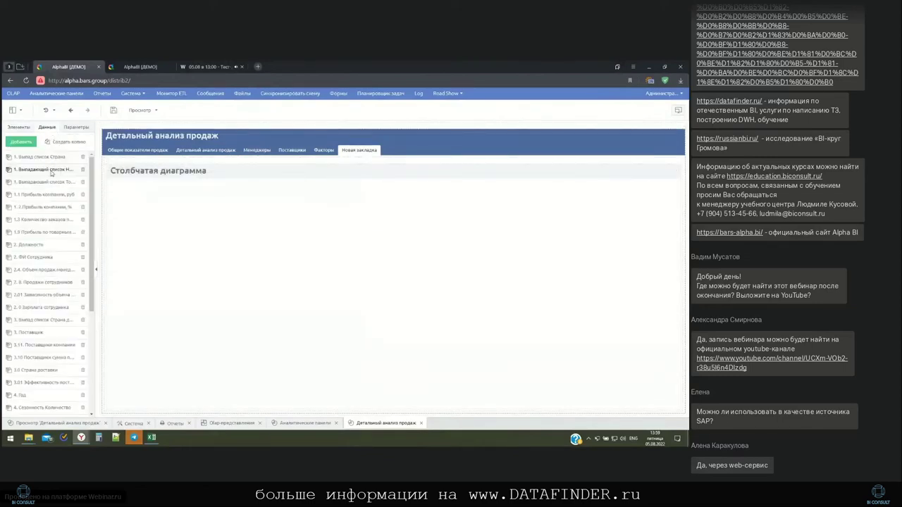
left_click_drag(48, 172, 151, 231)
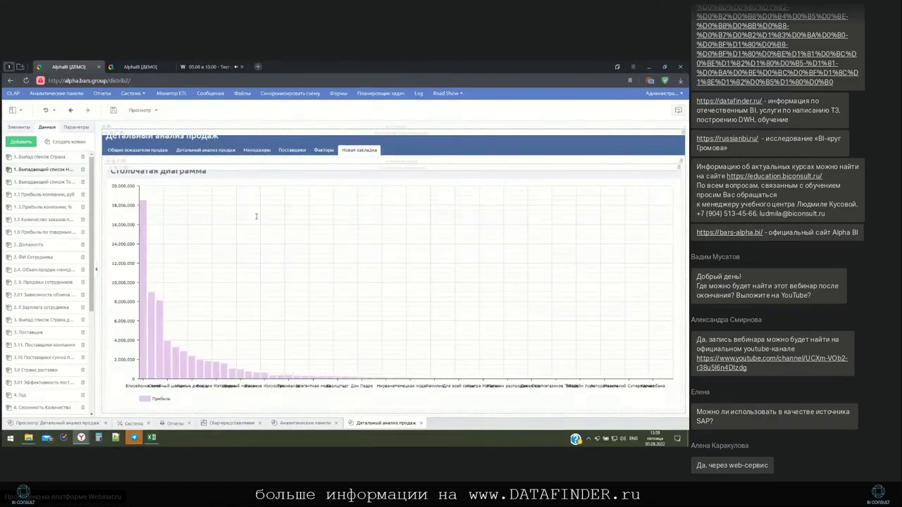
Turn the bar chart horizontal by ticking Объем > Повернуть in its properties
left_click(115, 170)
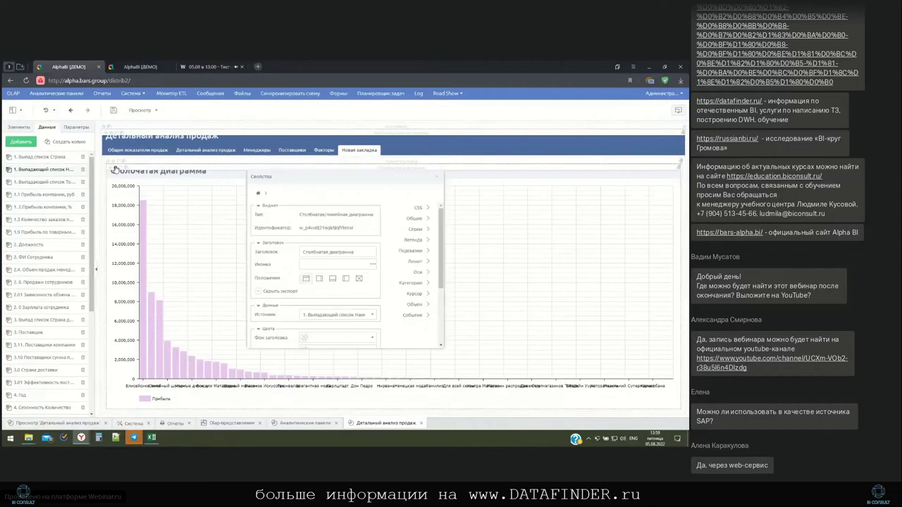
left_click(416, 304)
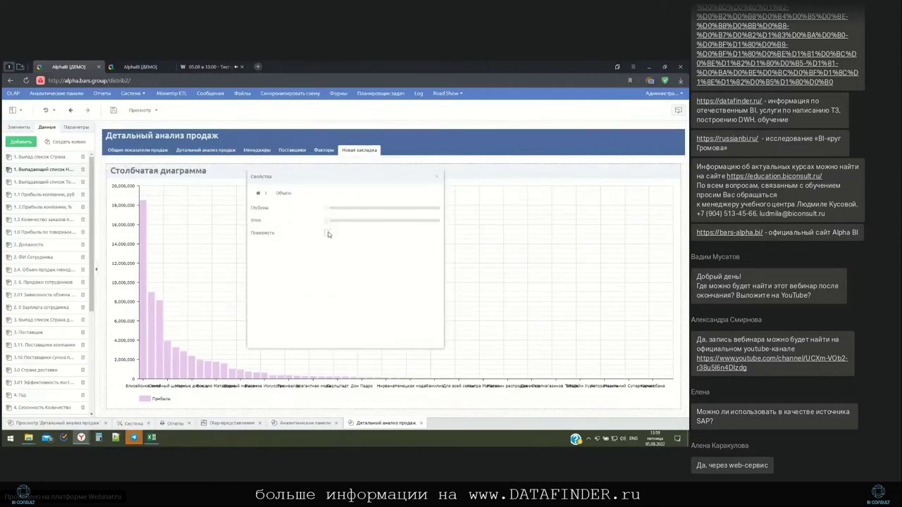
left_click(327, 233)
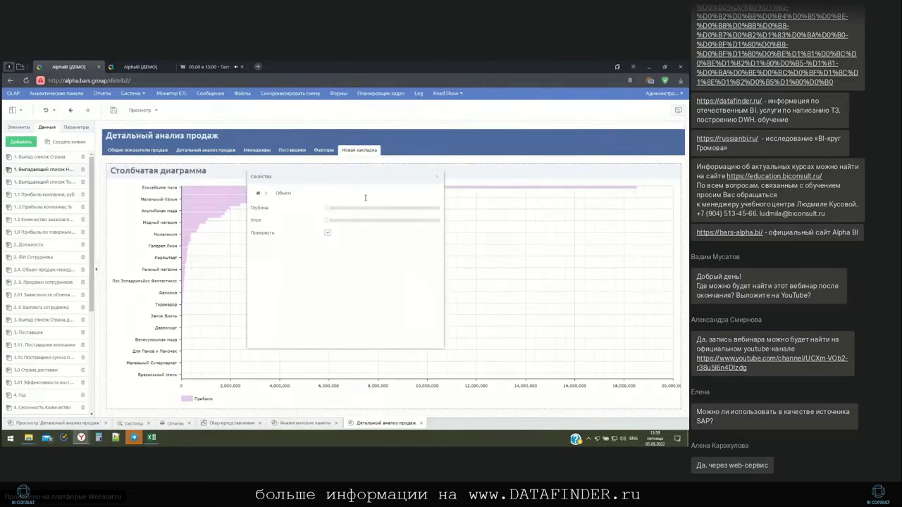
left_click(259, 196)
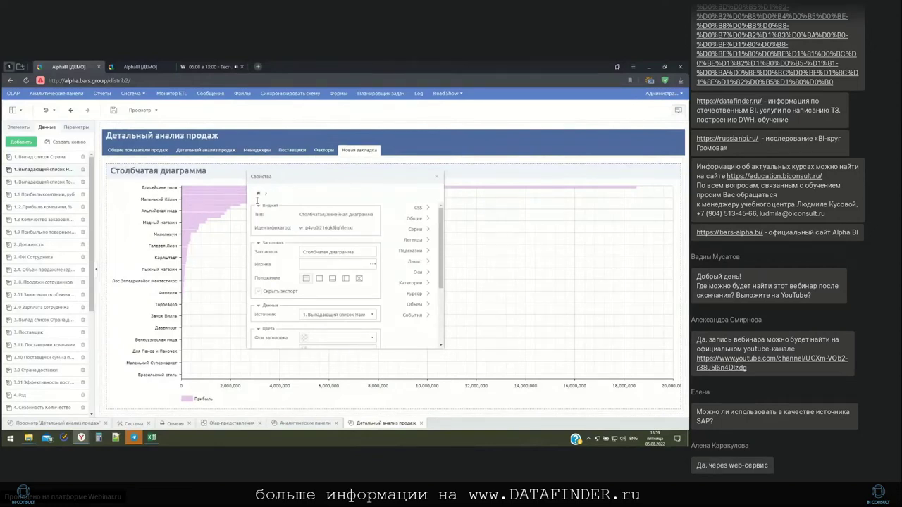
left_click(437, 179)
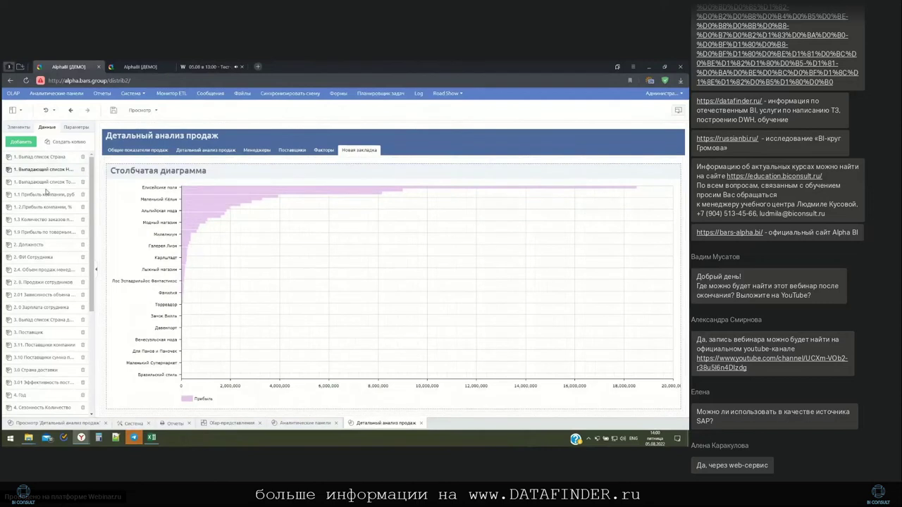
Inspect the product-categories data source query, expanding Женская одежда briefly, then close it
double_click(45, 184)
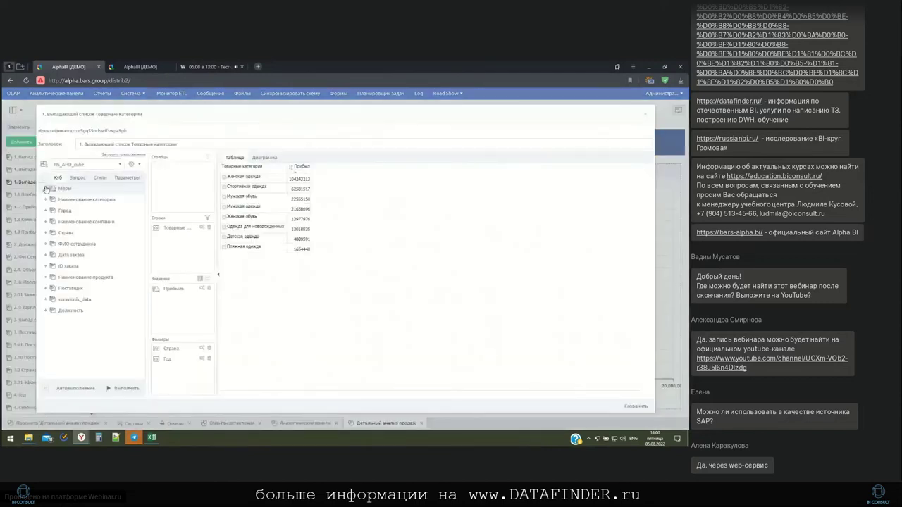
left_click(225, 179)
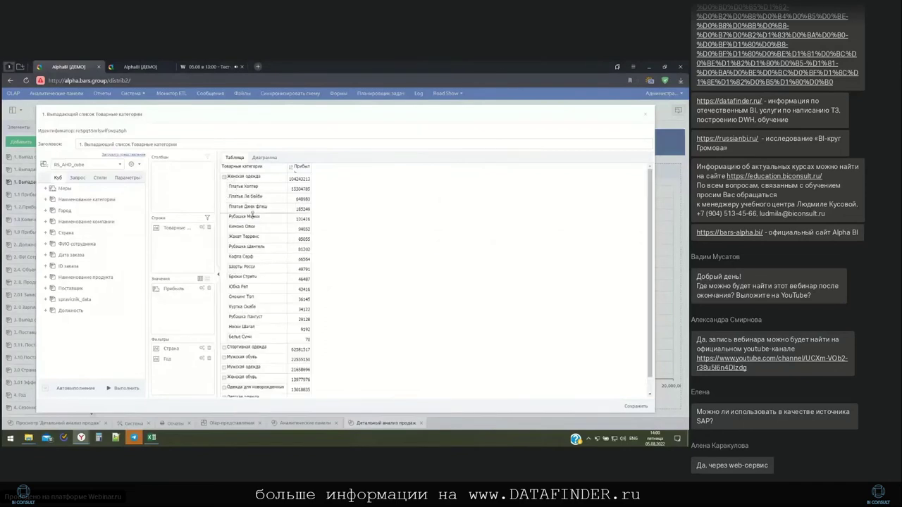
left_click(225, 179)
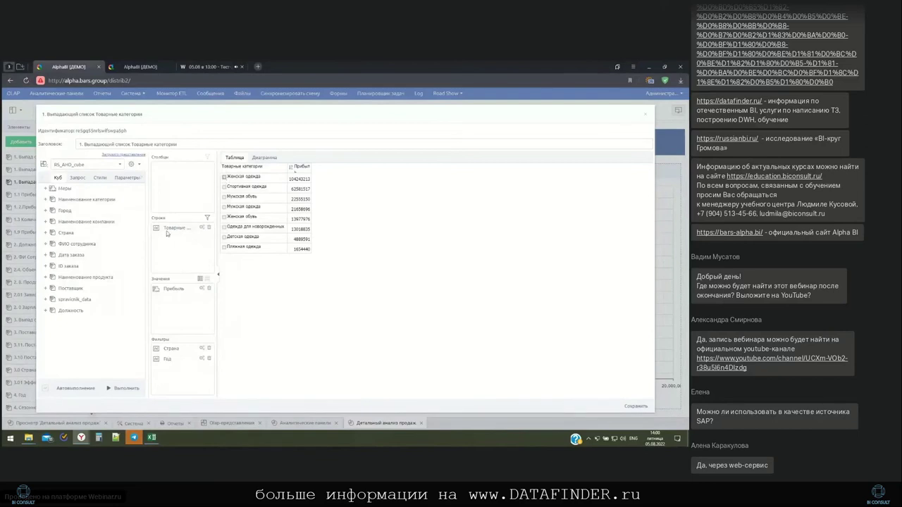
left_click(645, 114)
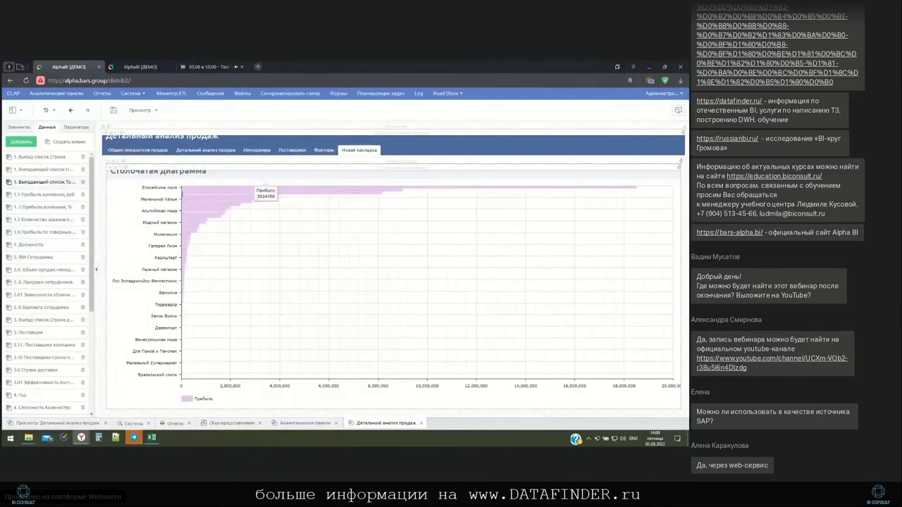
On Общие показатели продаж, drill into 2009 and back, reset filters, then open Год - месяц settings
left_click(148, 150)
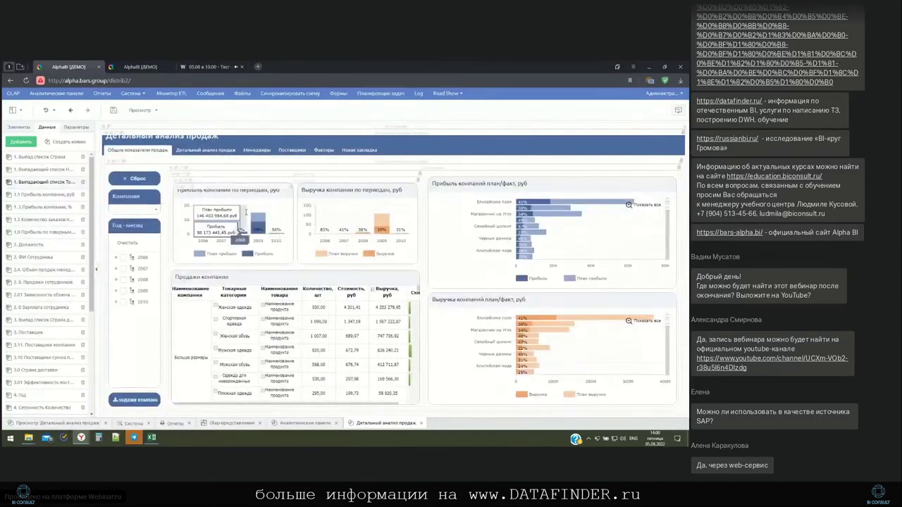
left_click(260, 222)
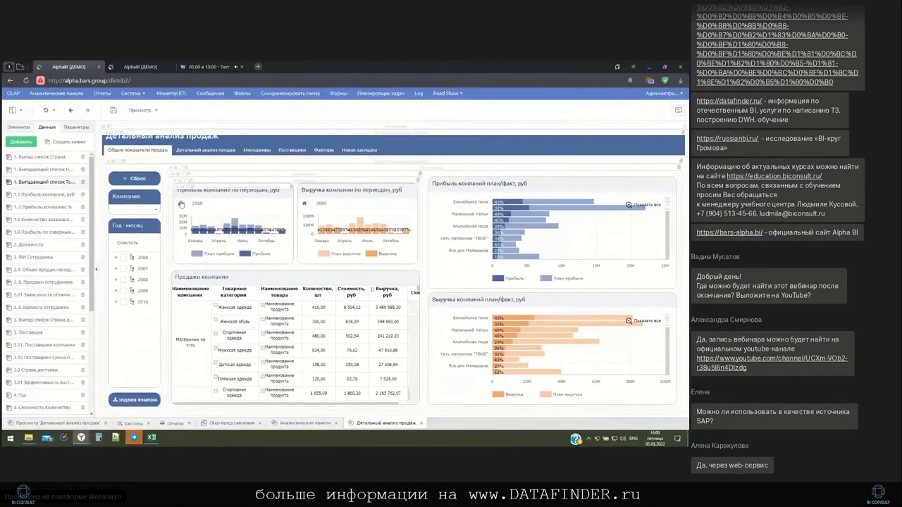
left_click(180, 203)
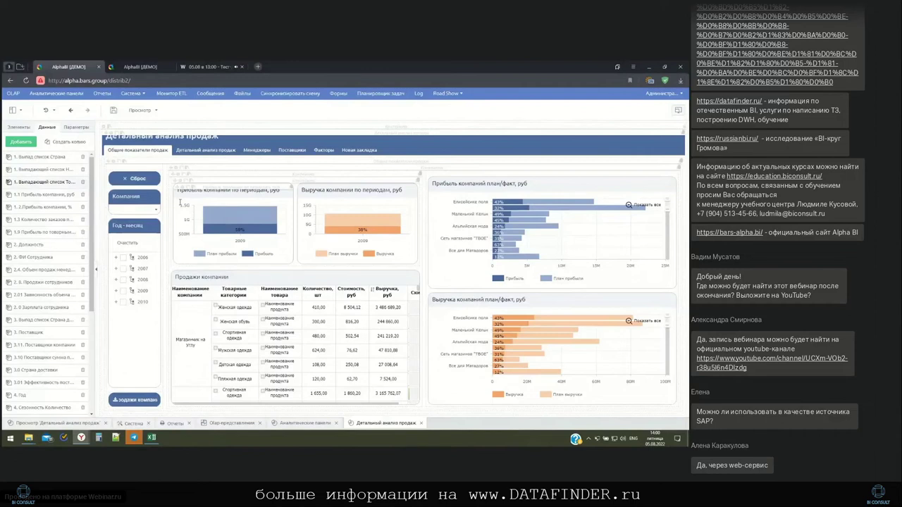
left_click(137, 180)
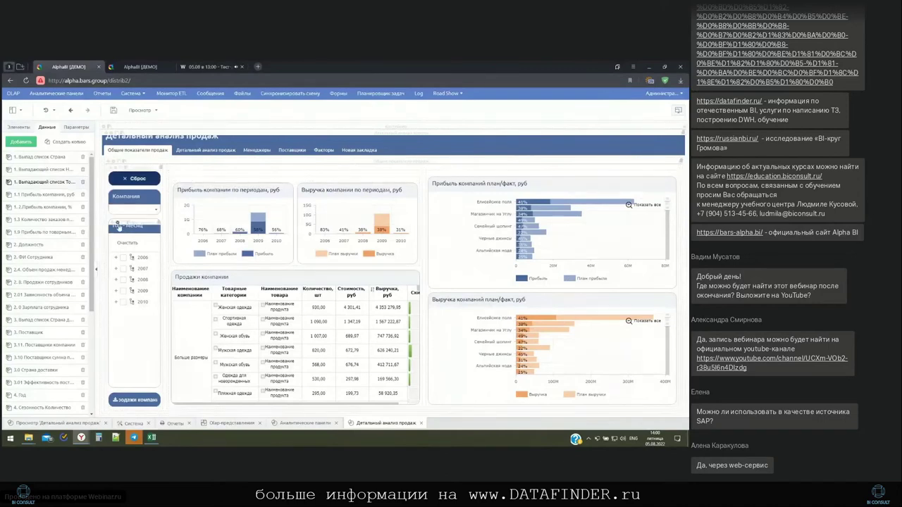
left_click(118, 225)
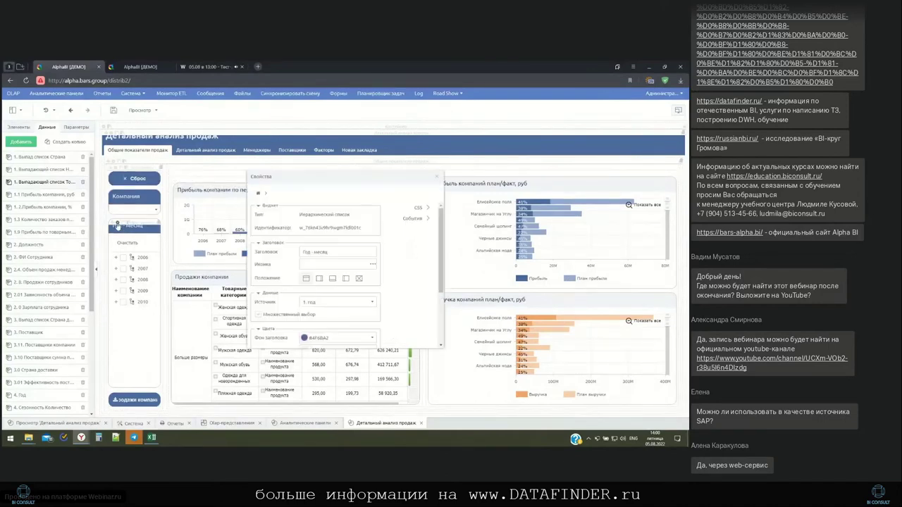
Review the Год - месяц filter's При выборе элемента blocks for Прибыль, План-Факт and sales sources
left_click(417, 223)
left_click(425, 241)
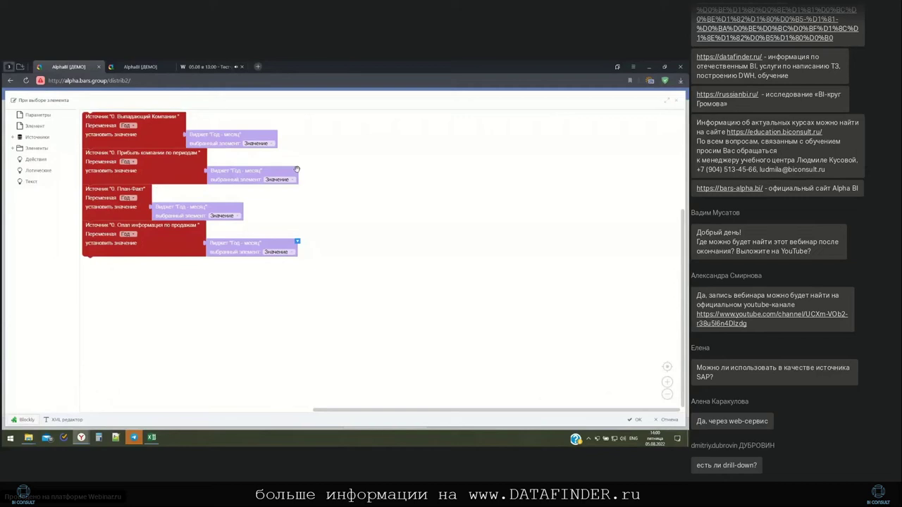
left_click(162, 134)
left_click(170, 164)
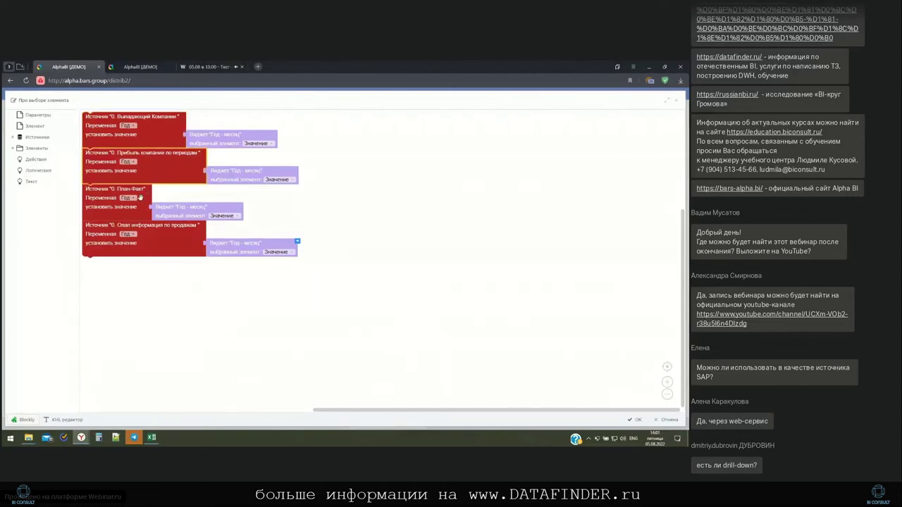
left_click(141, 195)
left_click(167, 243)
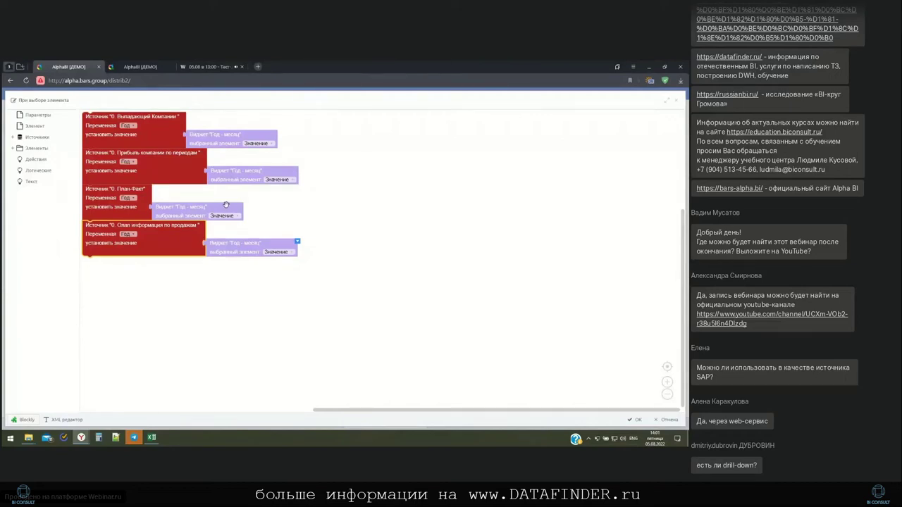
Close the logic editor without saving (Нет), close Свойства, and filter the dashboard to 2007
left_click(676, 104)
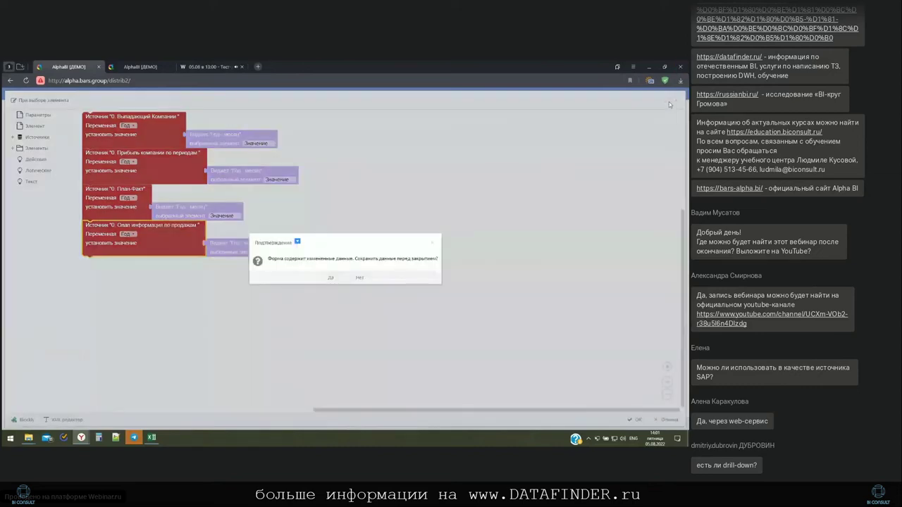
left_click(361, 277)
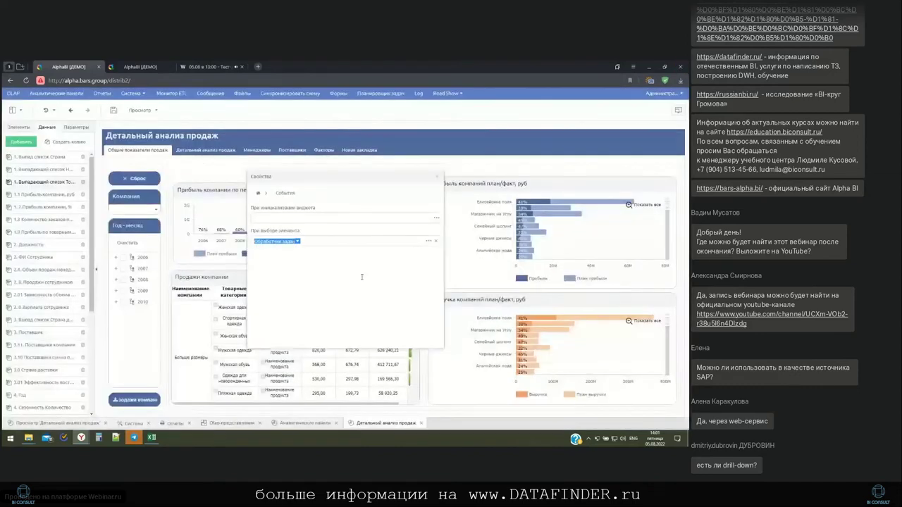
left_click(437, 177)
left_click(124, 268)
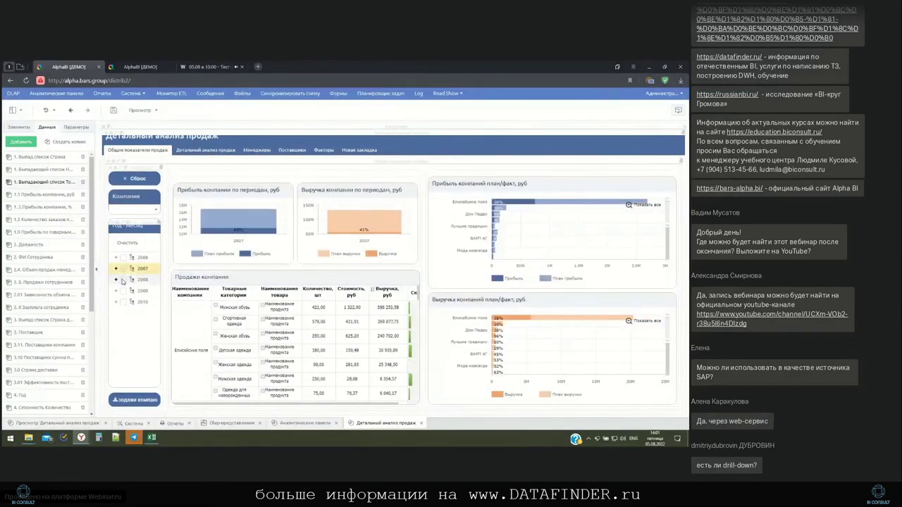
Add 2008 to the year filter and view Общие показатели продаж with the side panel collapsed
left_click(124, 282)
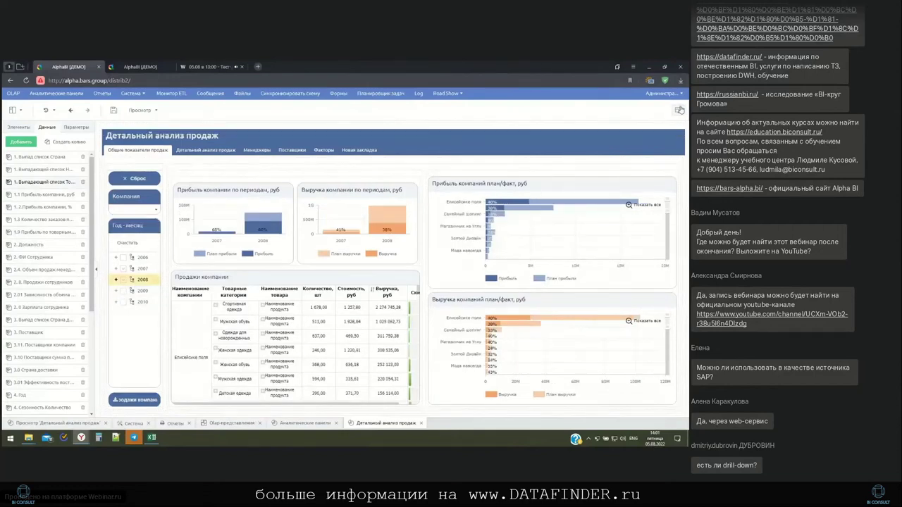
left_click(137, 145)
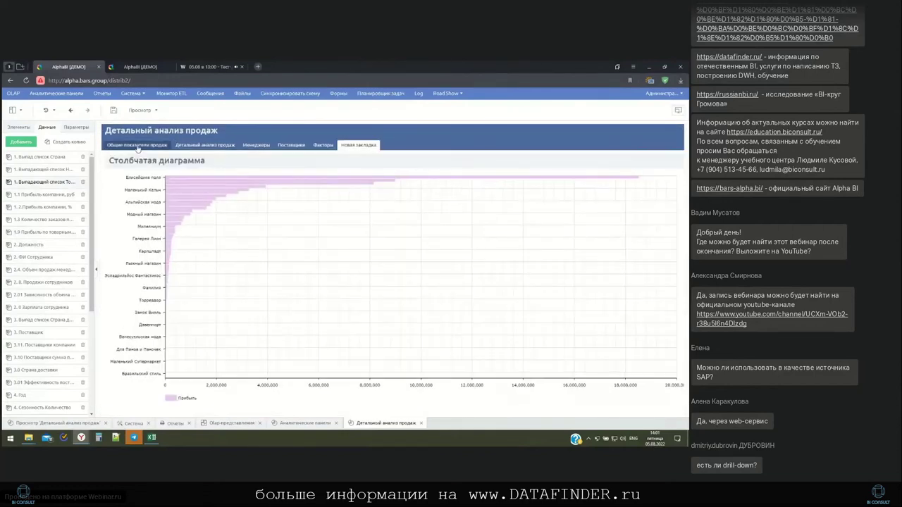
left_click(97, 265)
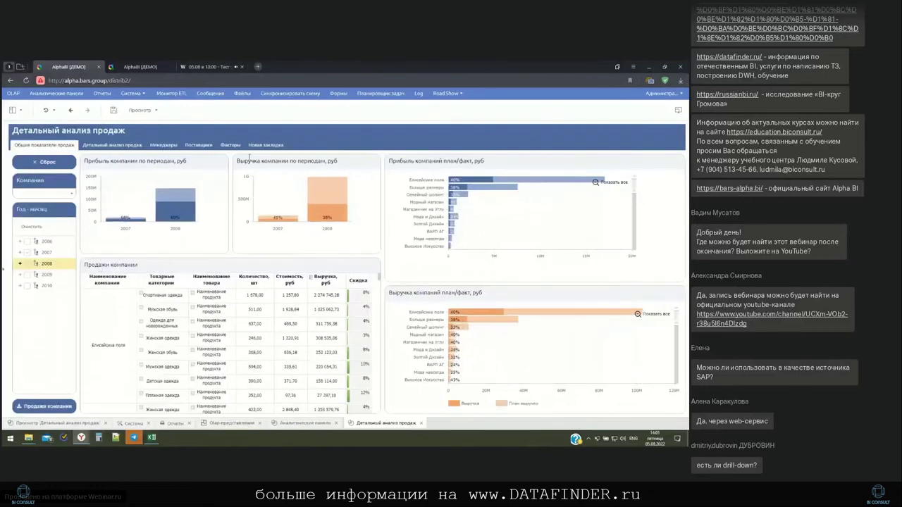
mouse_move(364, 179)
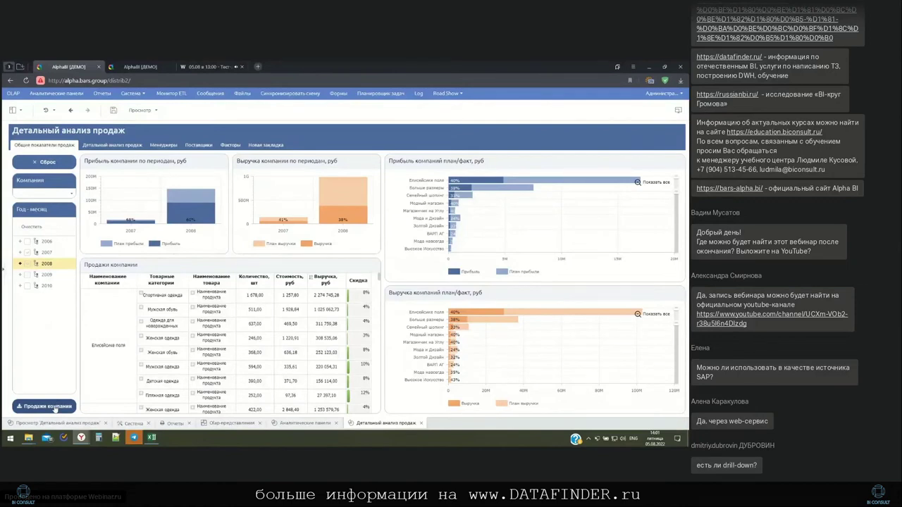
Generate the Продажи компании report with default settings and open the downloaded file in Excel
left_click(55, 407)
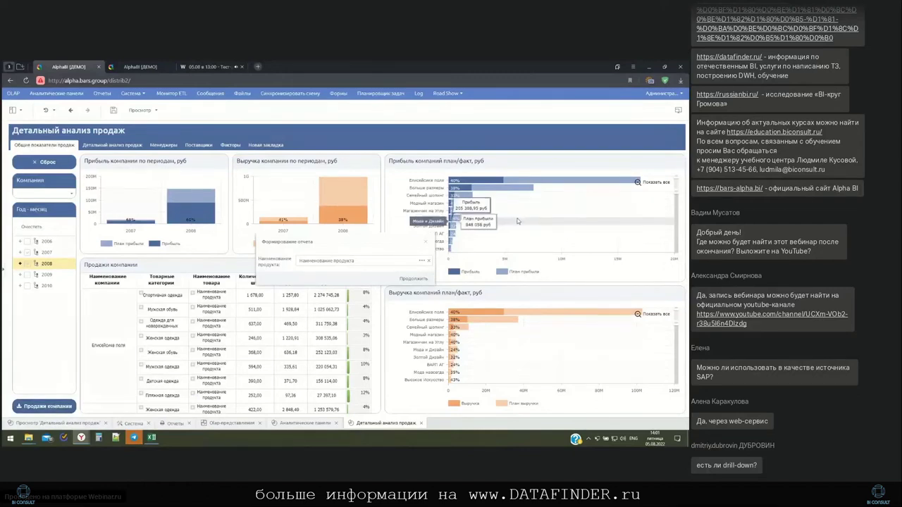
mouse_move(506, 212)
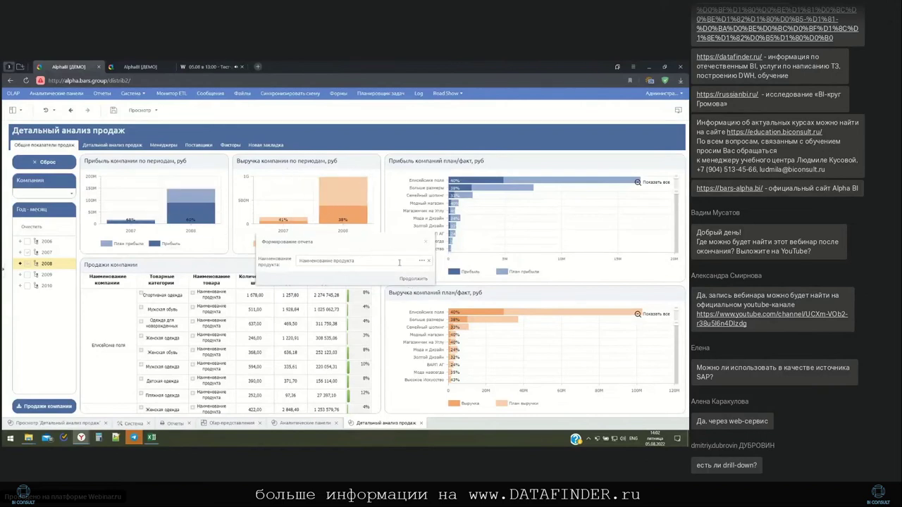
left_click(413, 279)
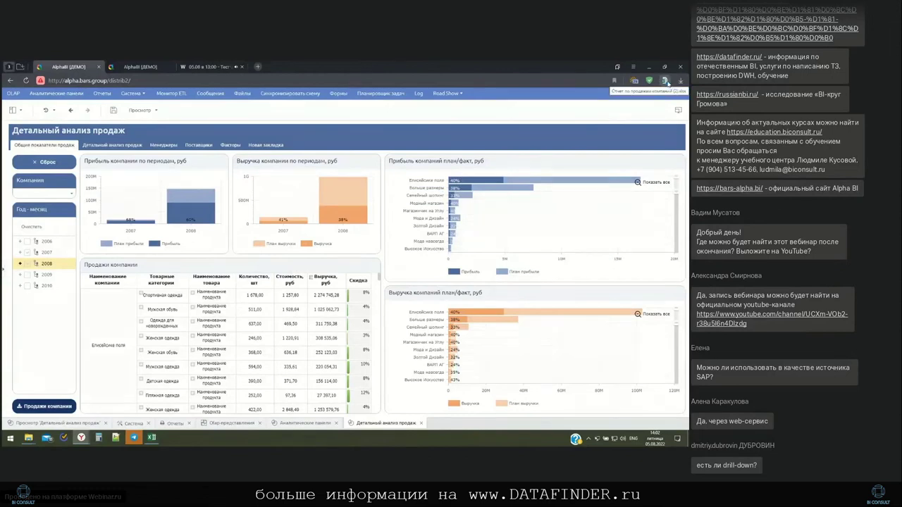
left_click(667, 82)
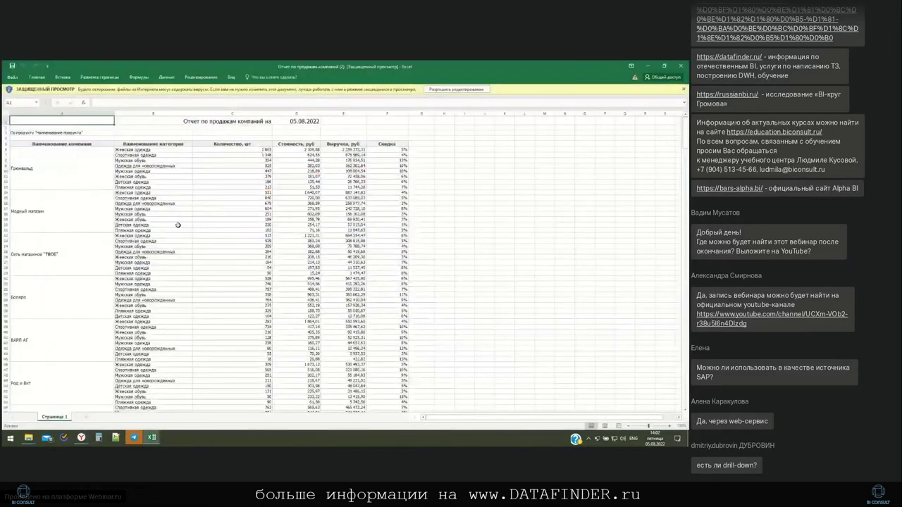
Scroll through the company sales report in Excel, close it, and return to the Alpha BI dashboard
scroll(165, 237, "down", 20)
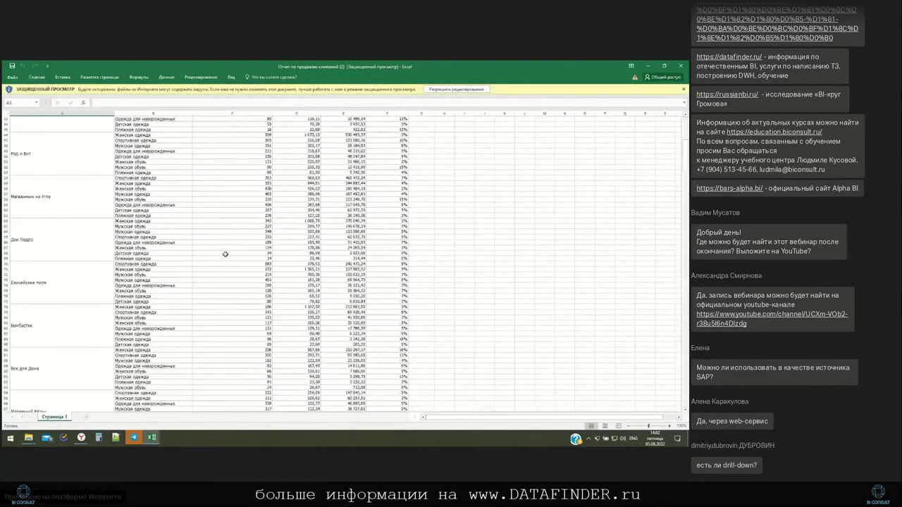
scroll(225, 255, "down", 20)
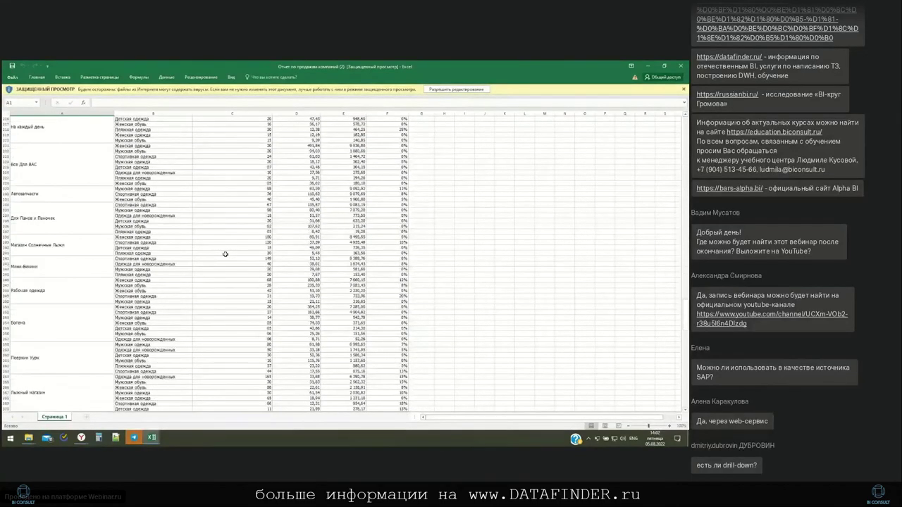
left_click(681, 65)
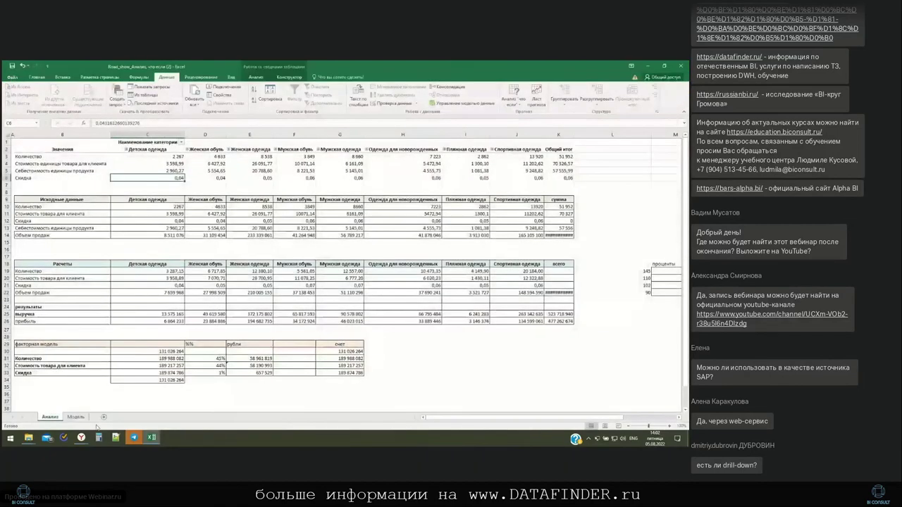
left_click(58, 409)
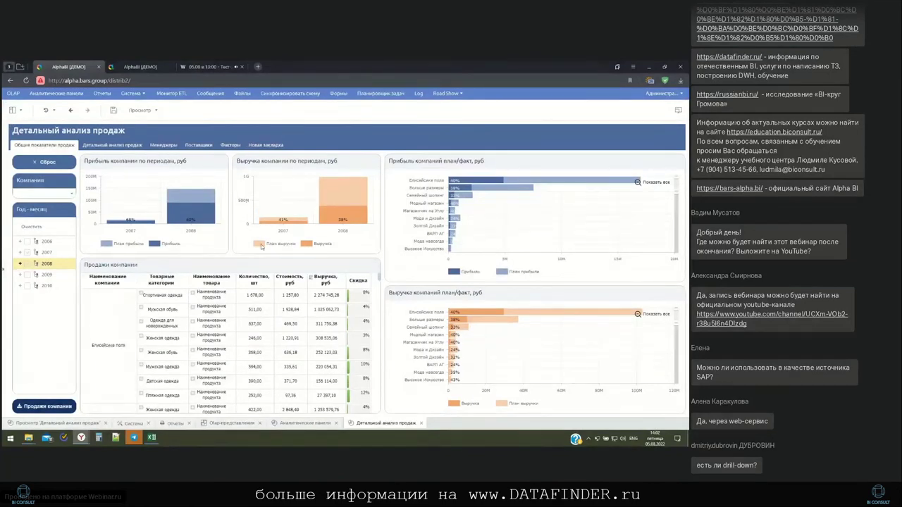
Reopen the Детальный анализ продаж dashboard and open the download widget's on-click logic editor
left_click(299, 423)
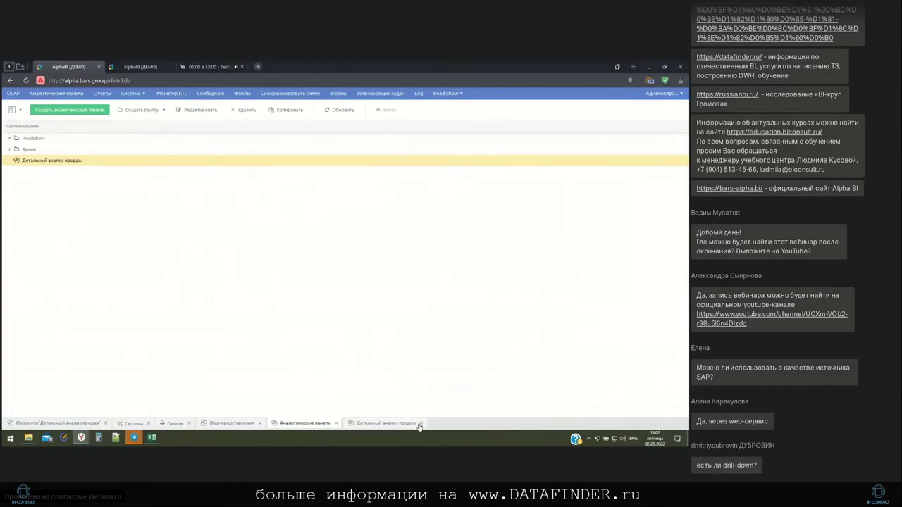
left_click(394, 425)
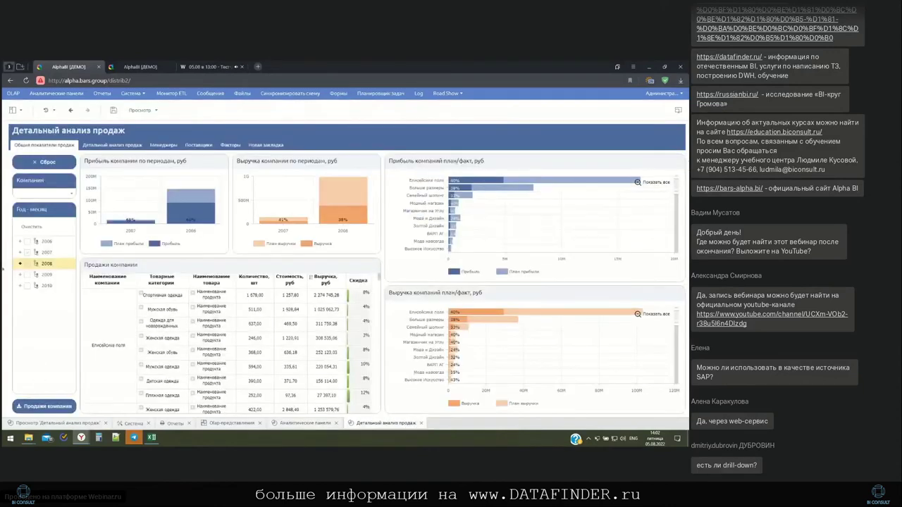
left_click(44, 150)
left_click(42, 405)
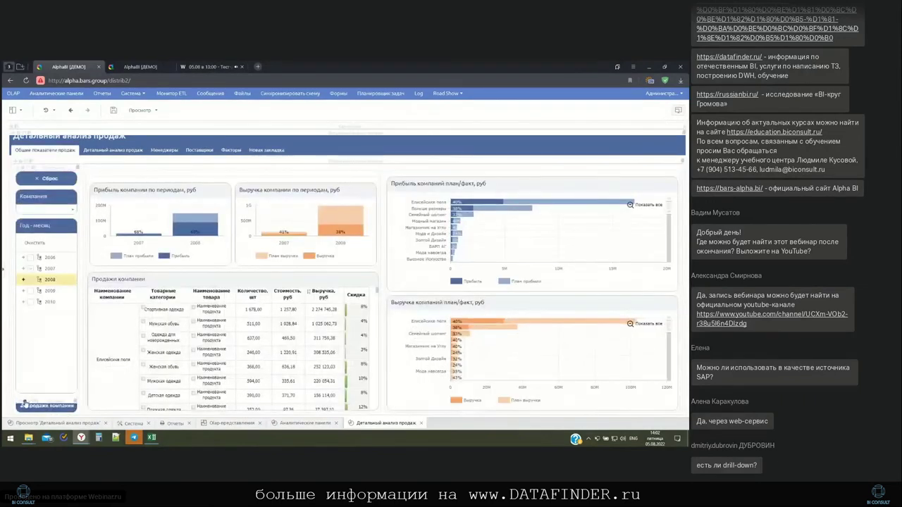
left_click(414, 220)
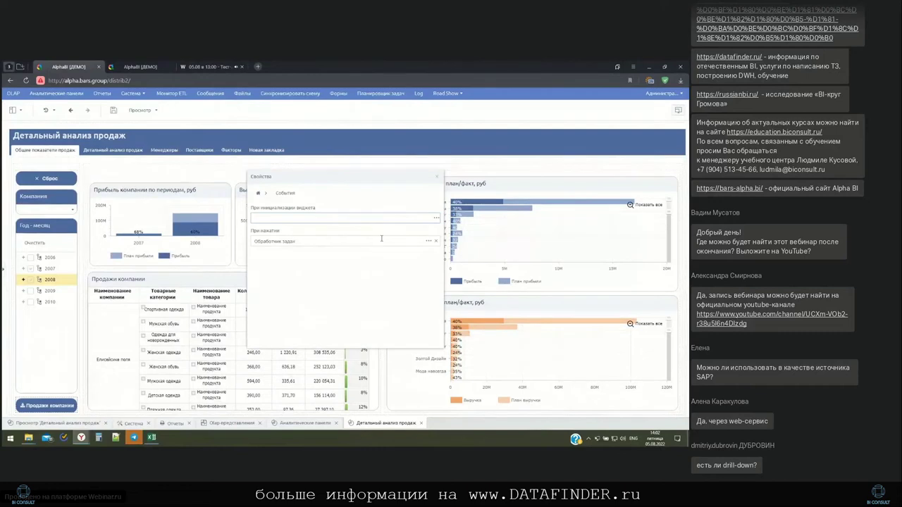
left_click(429, 241)
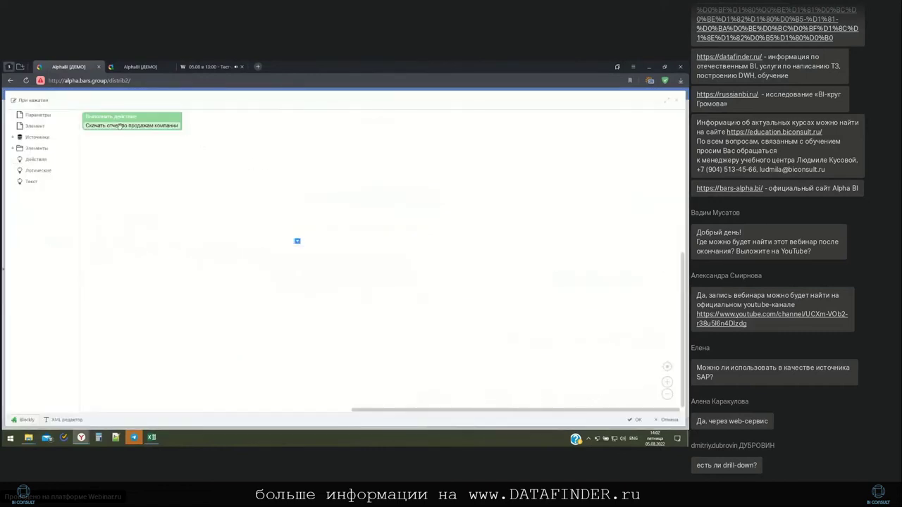
Browse the text, logic, action, widget element and parameter value block categories
left_click(31, 182)
left_click(38, 171)
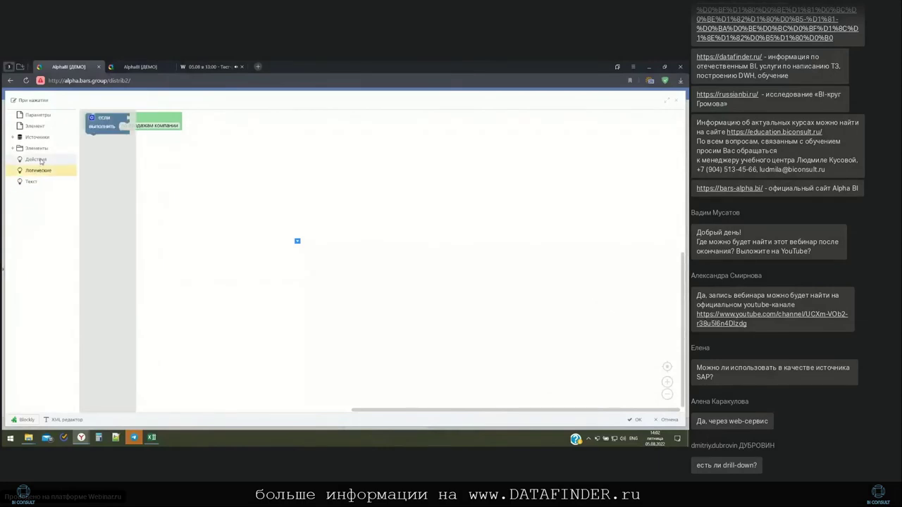
left_click(38, 160)
left_click(41, 127)
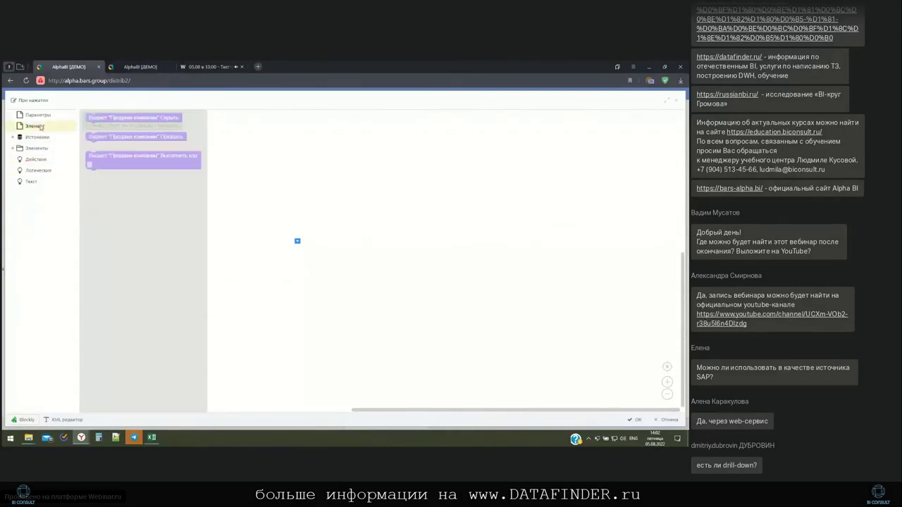
left_click(38, 114)
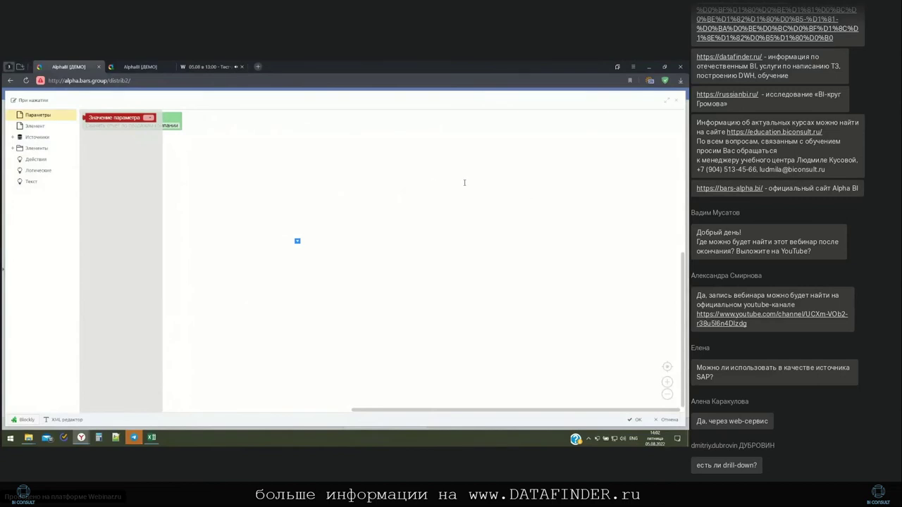
Close the logic editor without saving, then close the properties panel and the dashboard
left_click(678, 105)
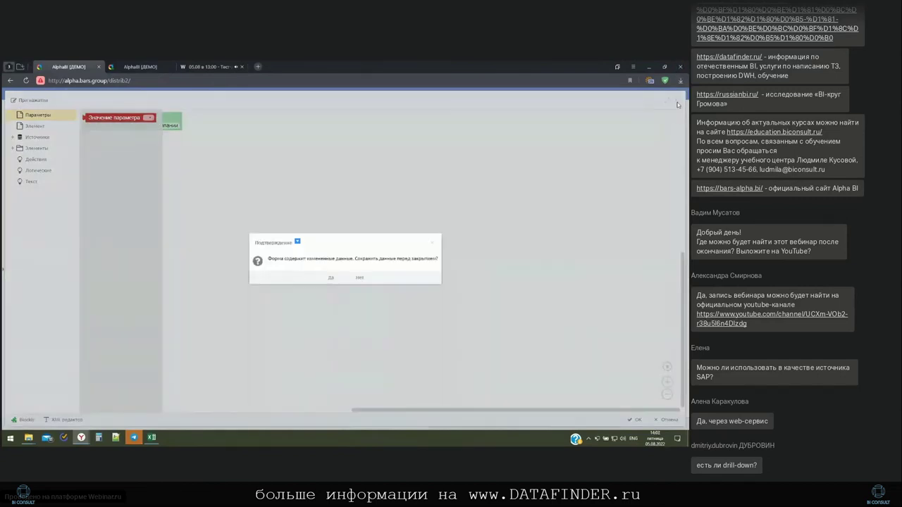
left_click(361, 277)
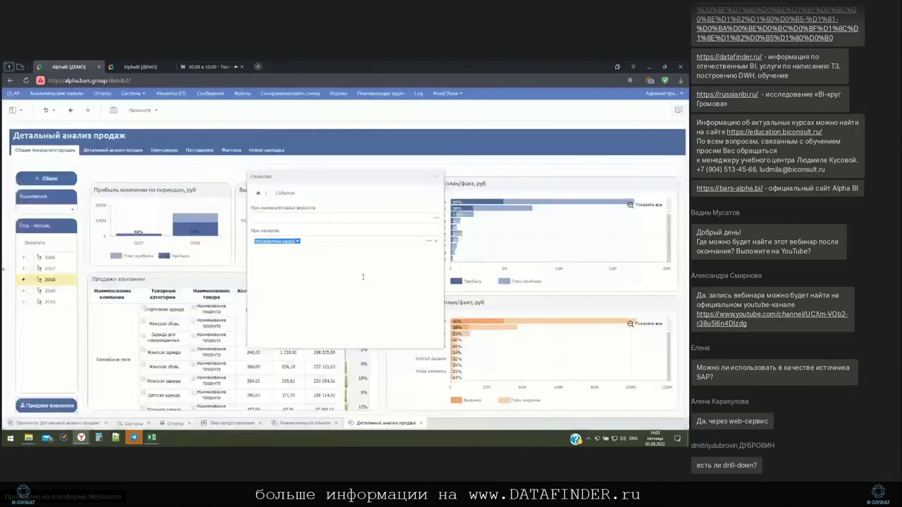
left_click(439, 178)
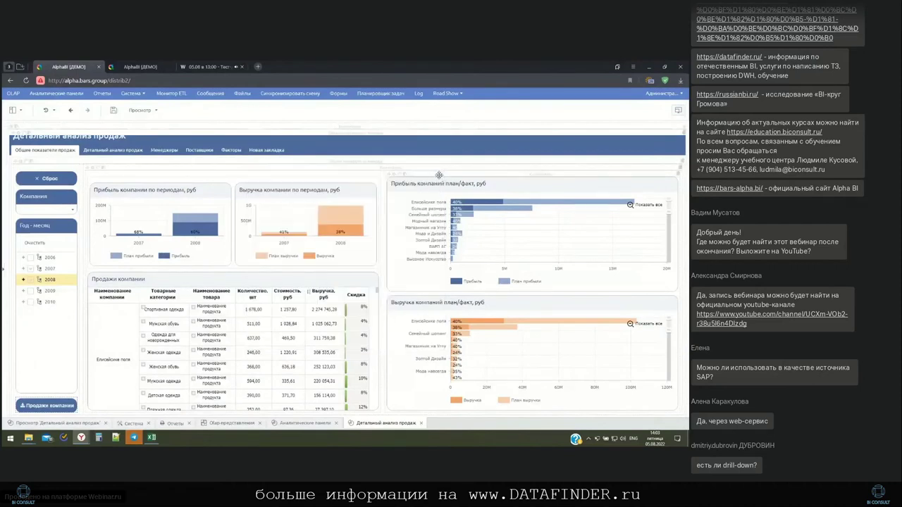
left_click(421, 424)
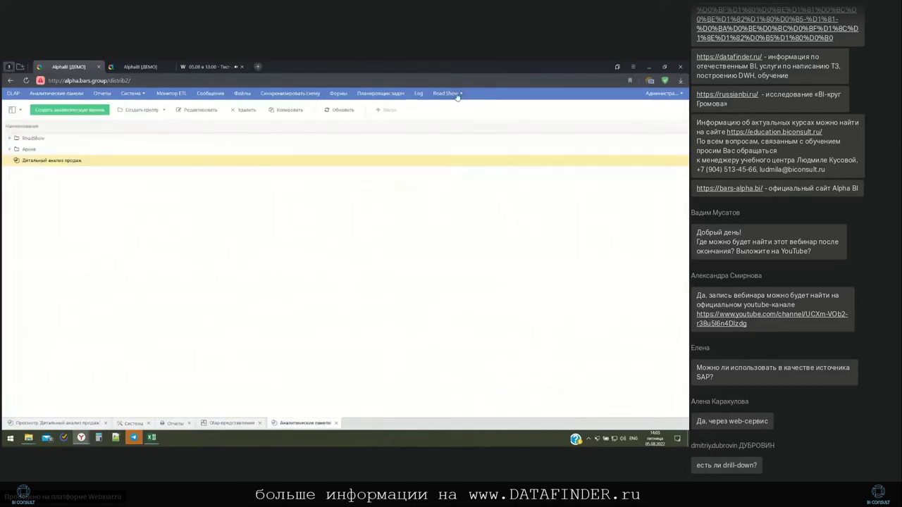
left_click(458, 96)
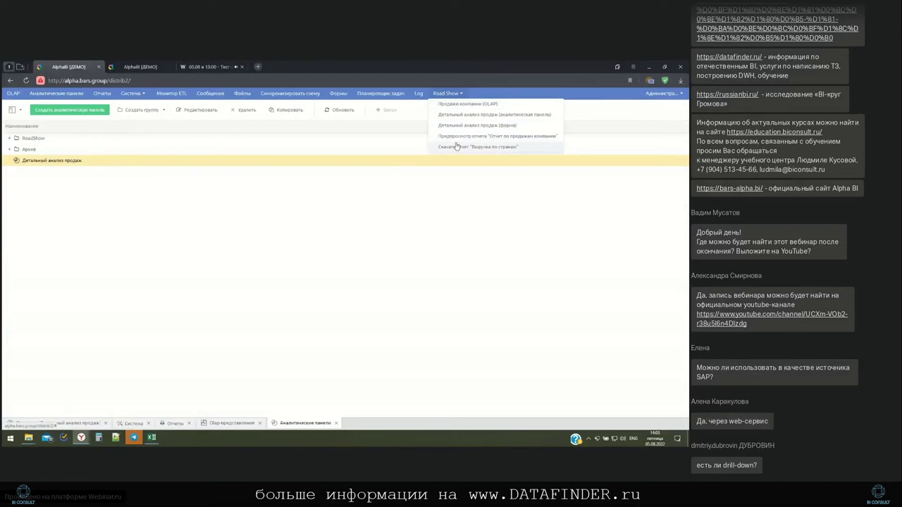
Preview the Детальный анализ продаж dashboard from Road Show on its Общие показатели продаж page
left_click(458, 114)
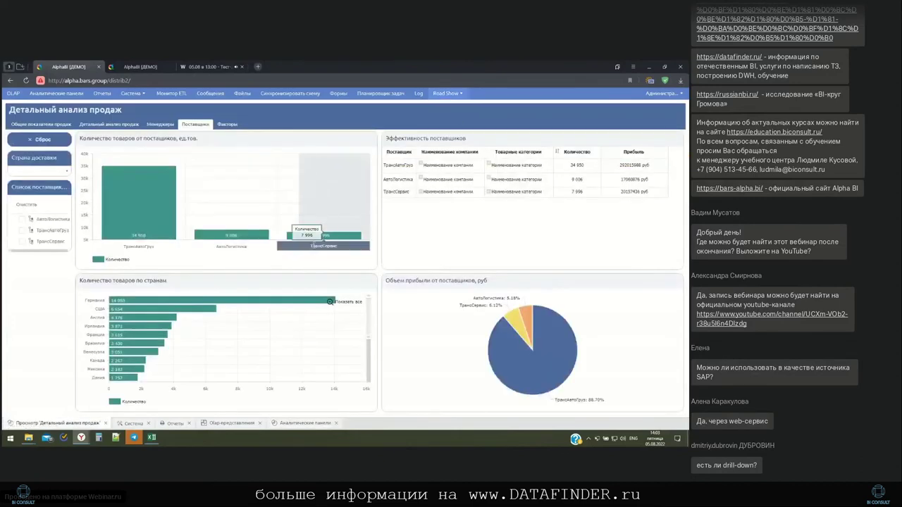
left_click(58, 126)
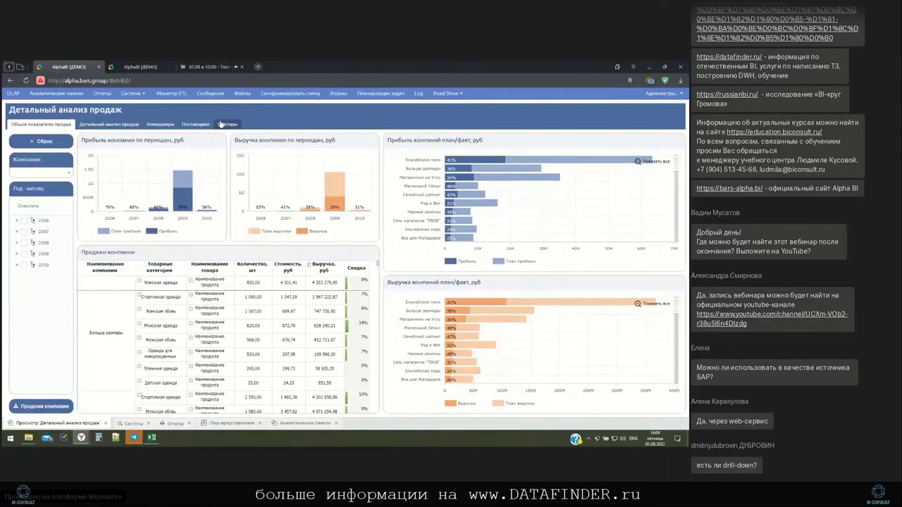
mouse_move(208, 164)
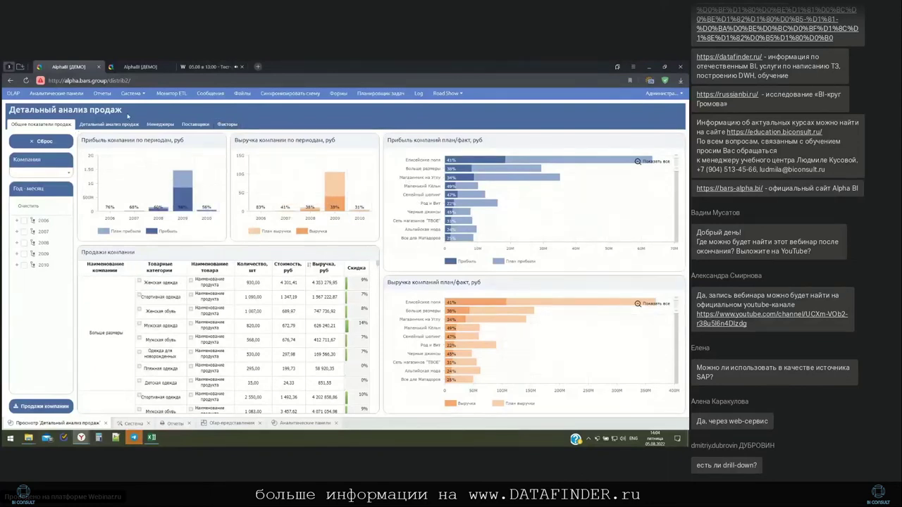
mouse_move(110, 188)
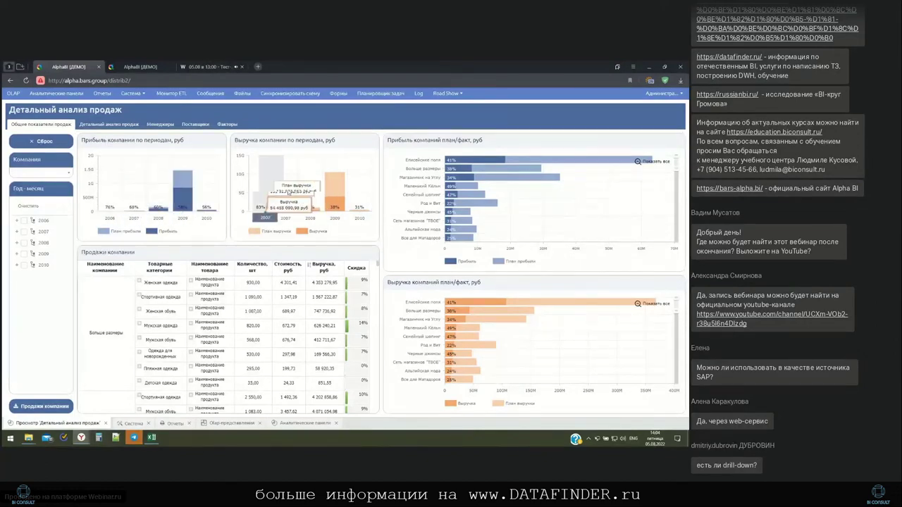
mouse_move(249, 213)
mouse_move(188, 182)
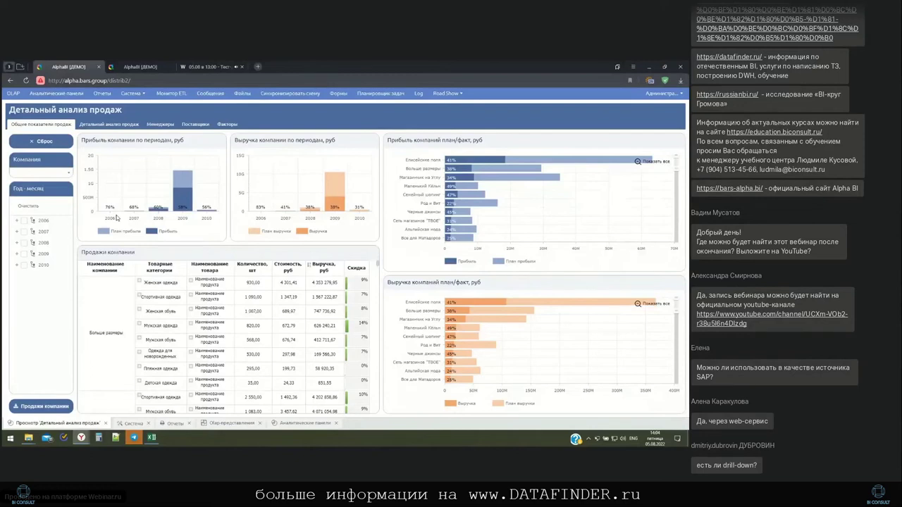
mouse_move(184, 206)
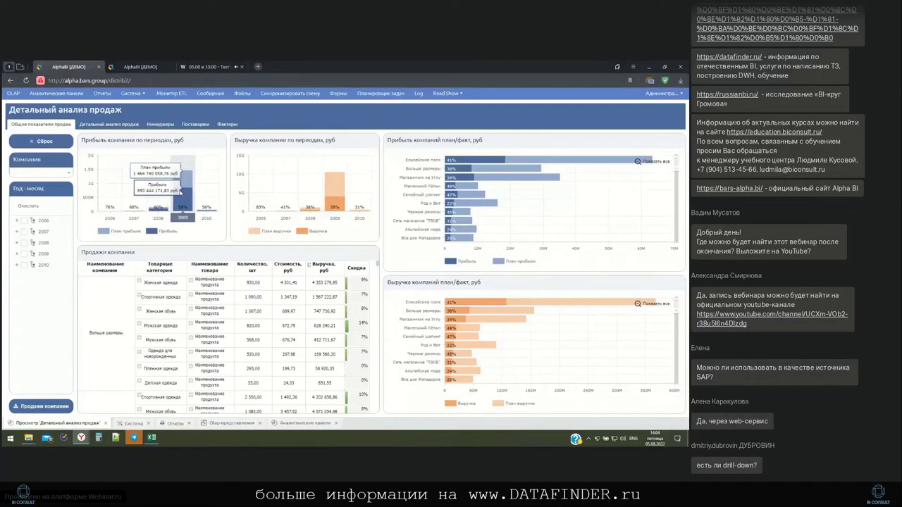
mouse_move(111, 212)
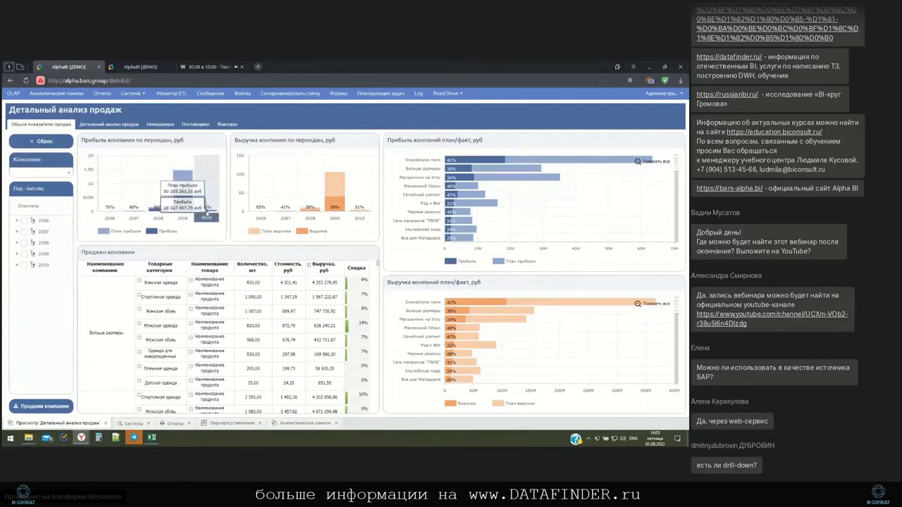
mouse_move(326, 213)
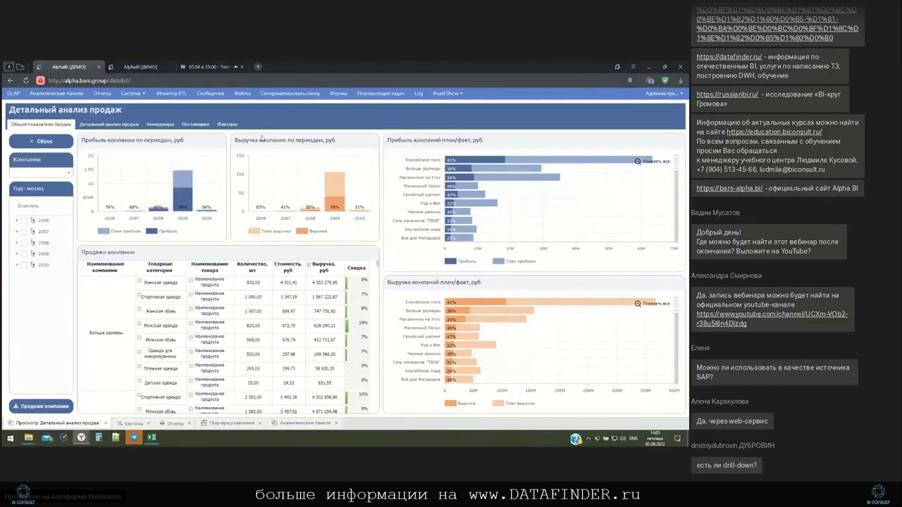
mouse_move(321, 171)
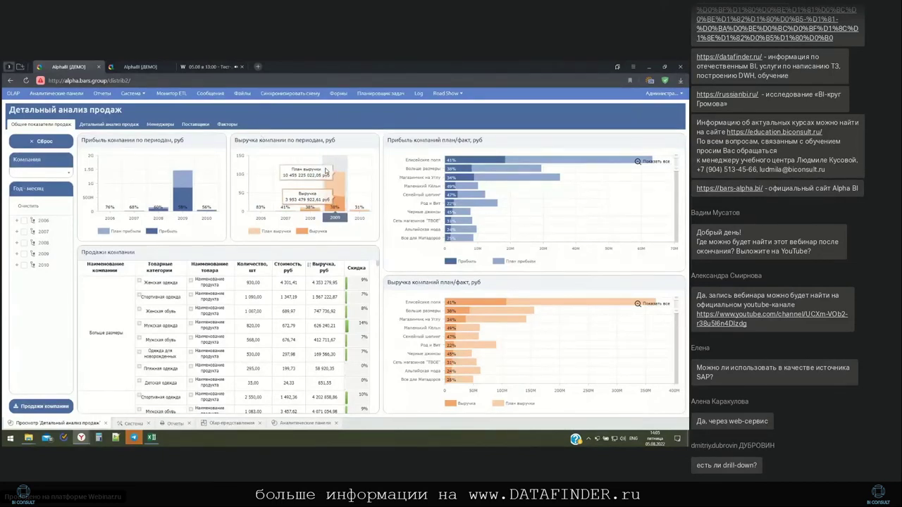
mouse_move(361, 209)
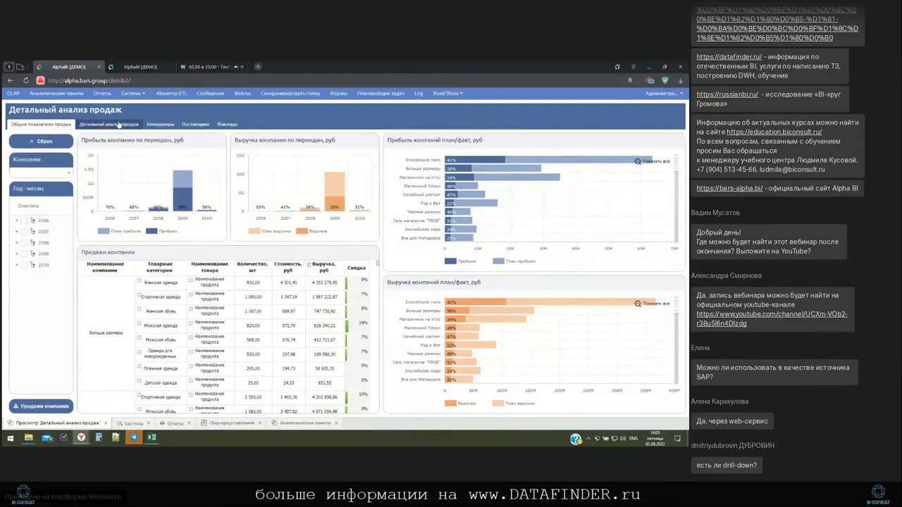
left_click(25, 220)
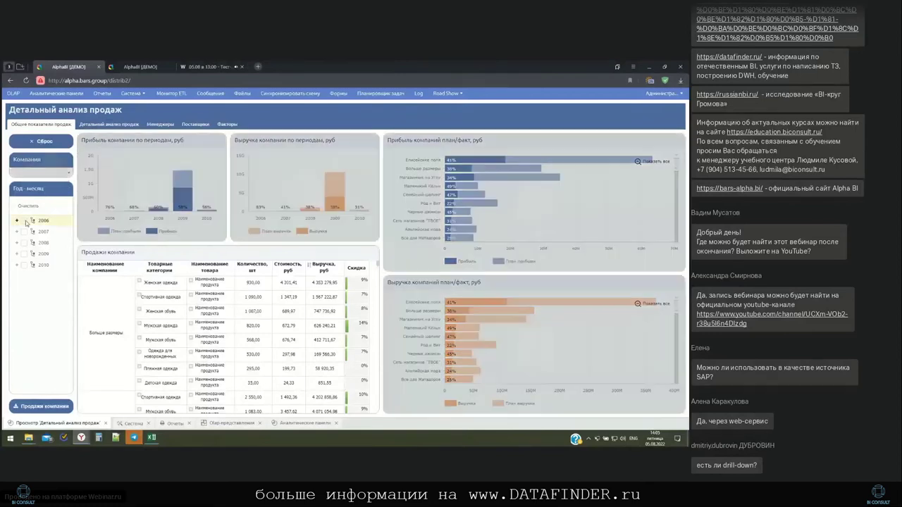
left_click(25, 221)
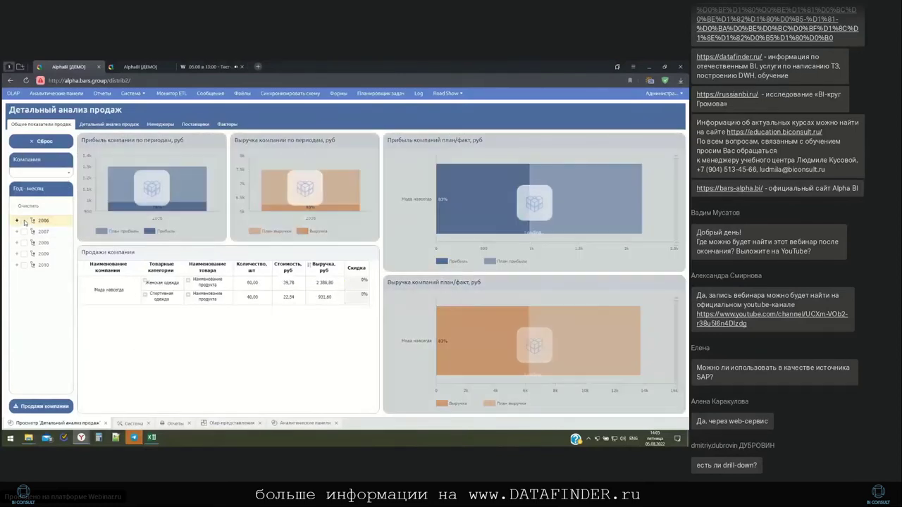
left_click(58, 146)
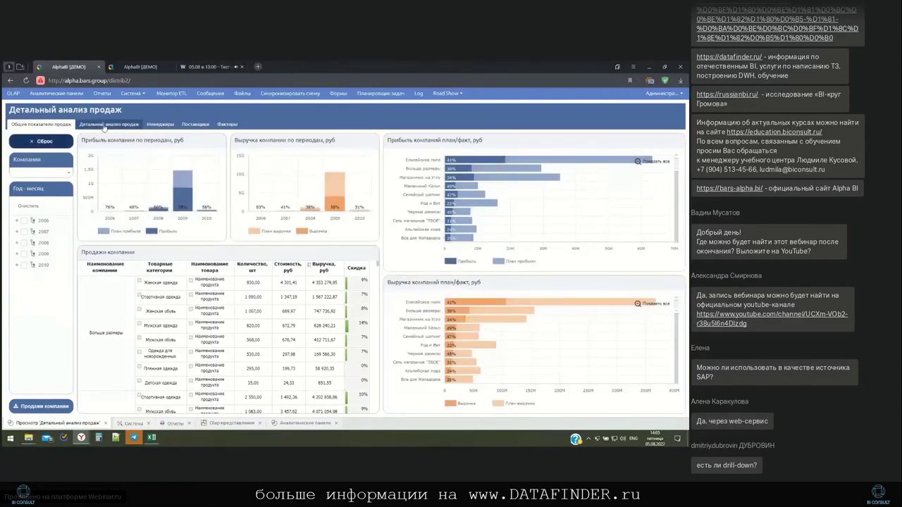
Switch to the Детальный анализ продаж page and filter it to США and Женская обувь
left_click(104, 126)
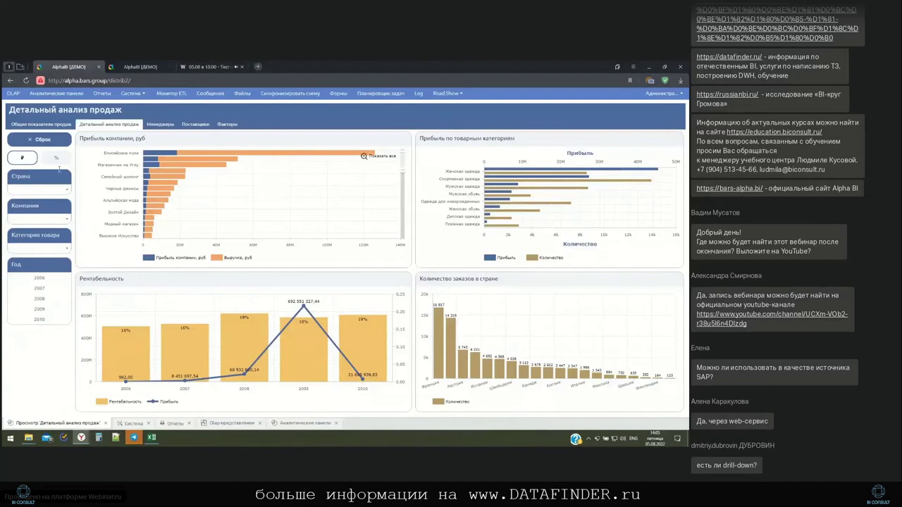
left_click(58, 192)
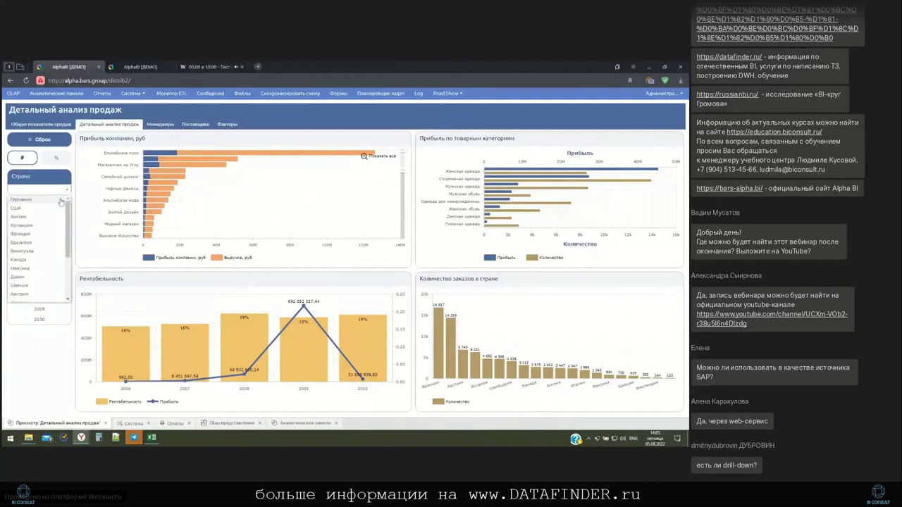
left_click(54, 210)
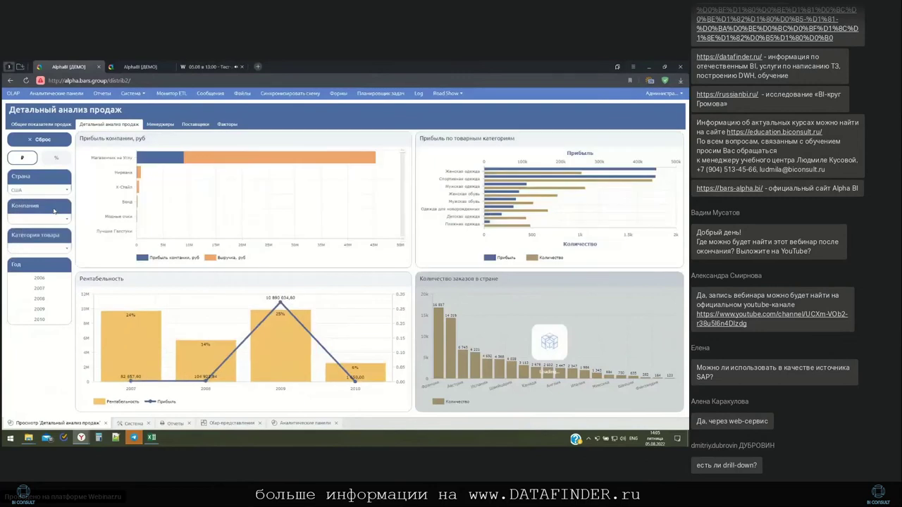
left_click(67, 251)
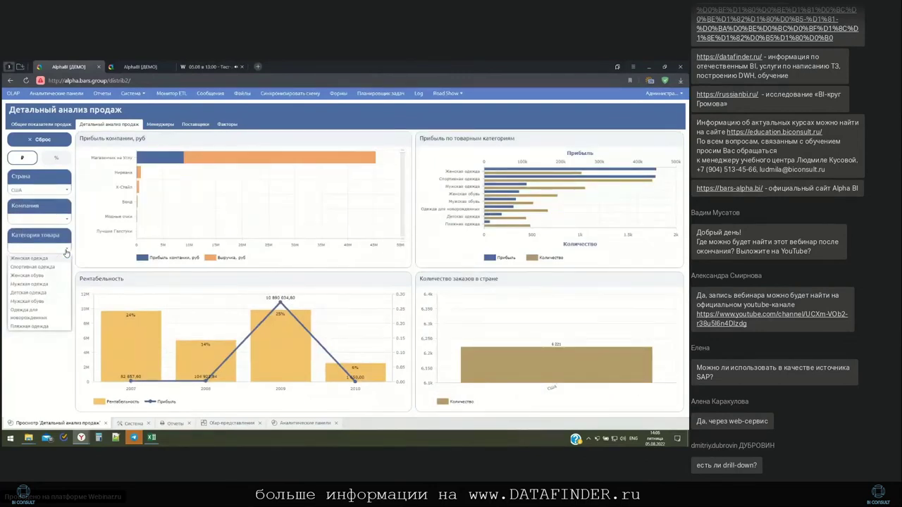
left_click(46, 276)
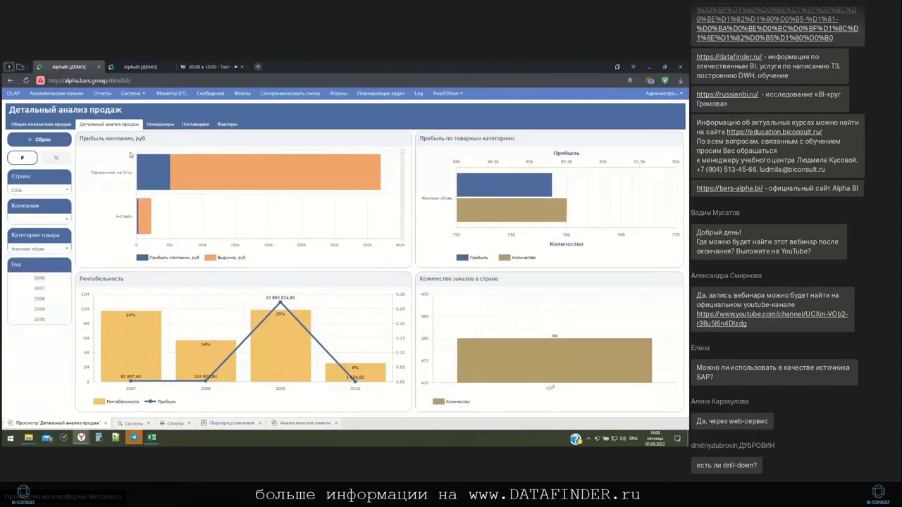
Inspect the chart bars, then reset the country and category filters with Сброс
mouse_move(203, 154)
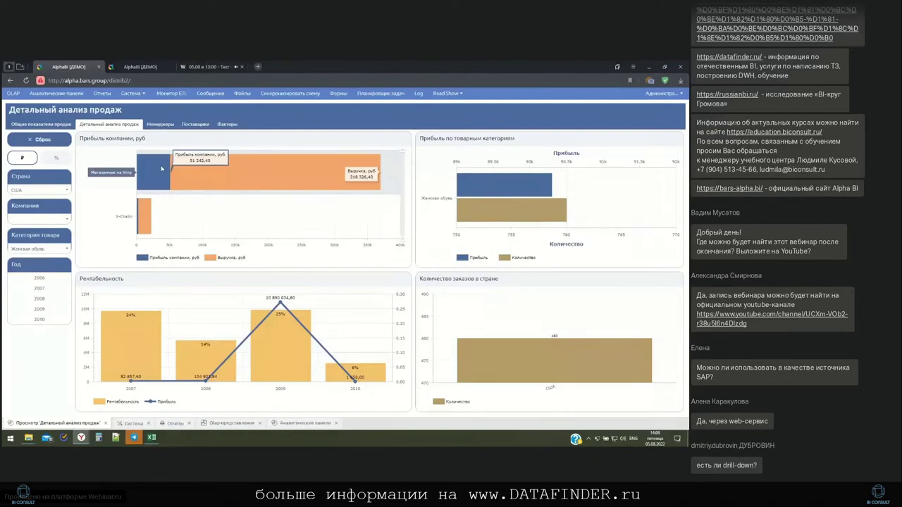
mouse_move(143, 214)
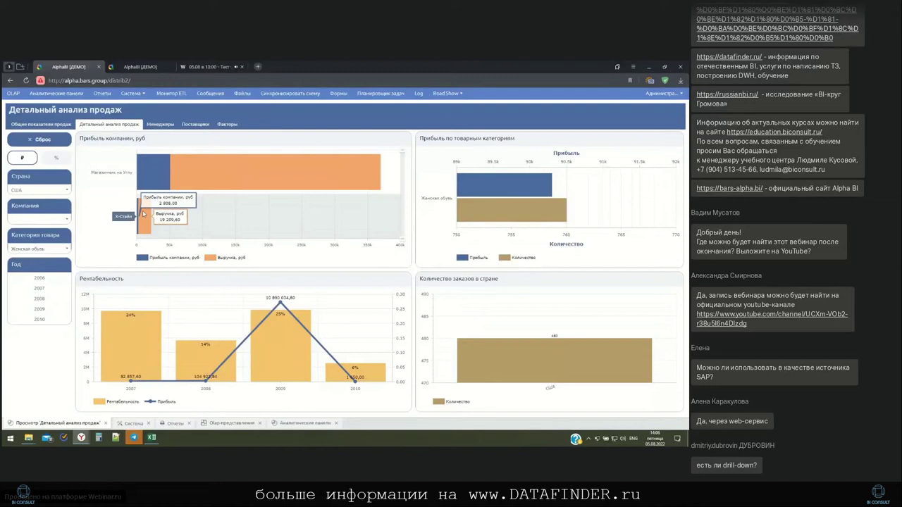
mouse_move(151, 165)
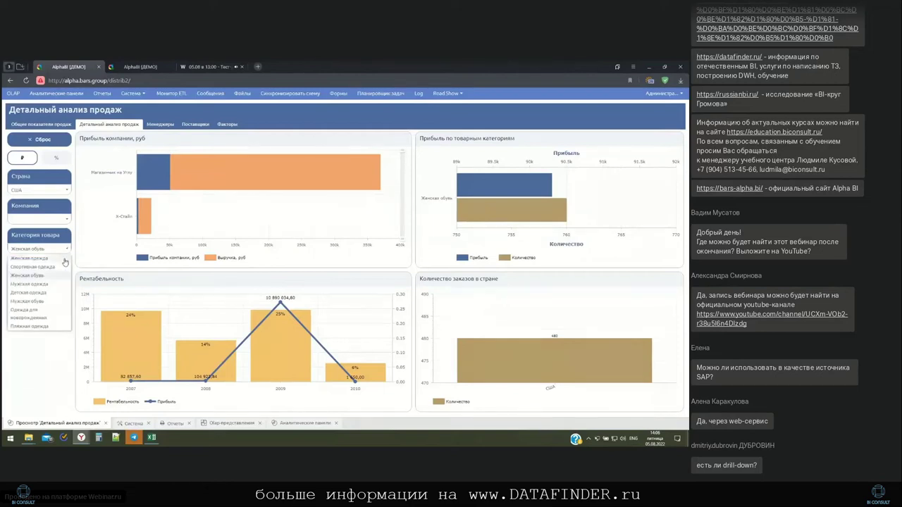
left_click(58, 143)
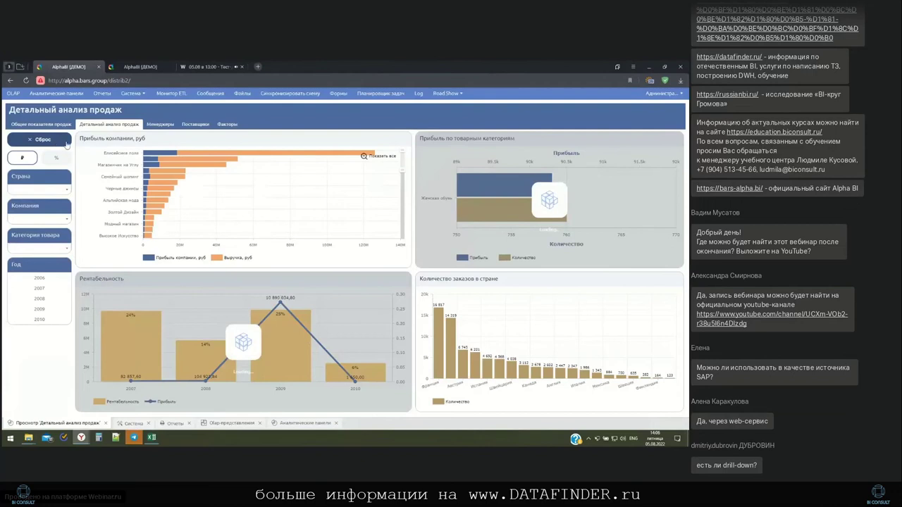
mouse_move(154, 158)
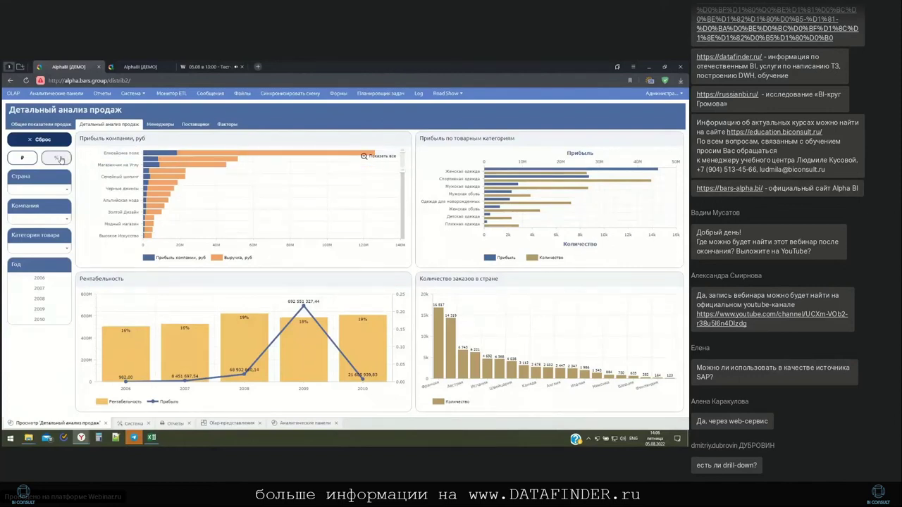
left_click(57, 158)
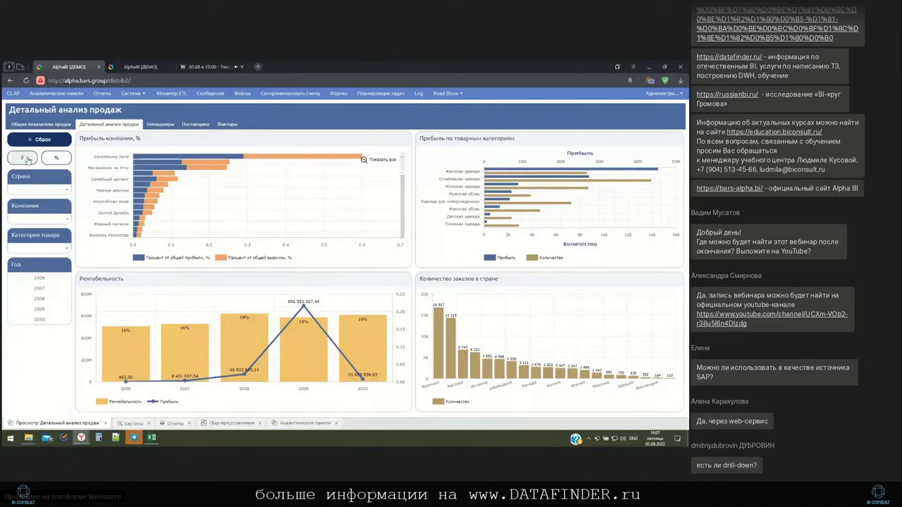
left_click(28, 158)
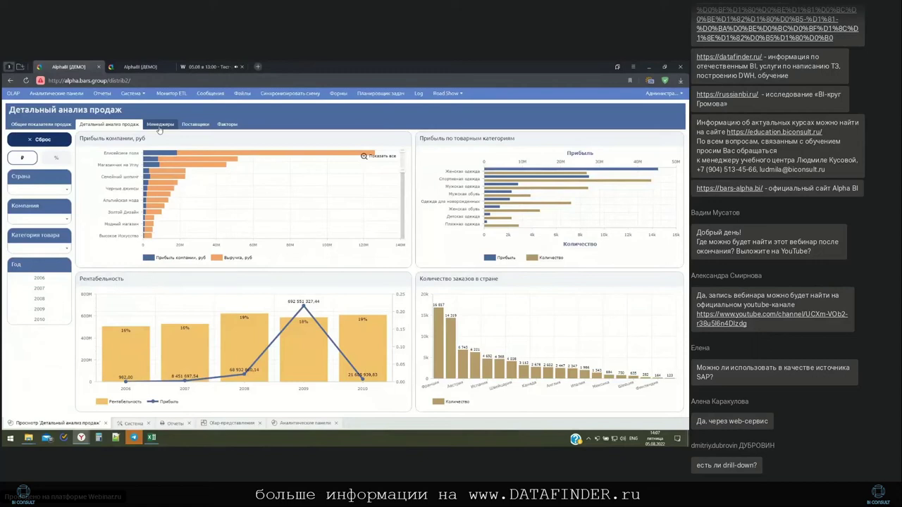
left_click(159, 125)
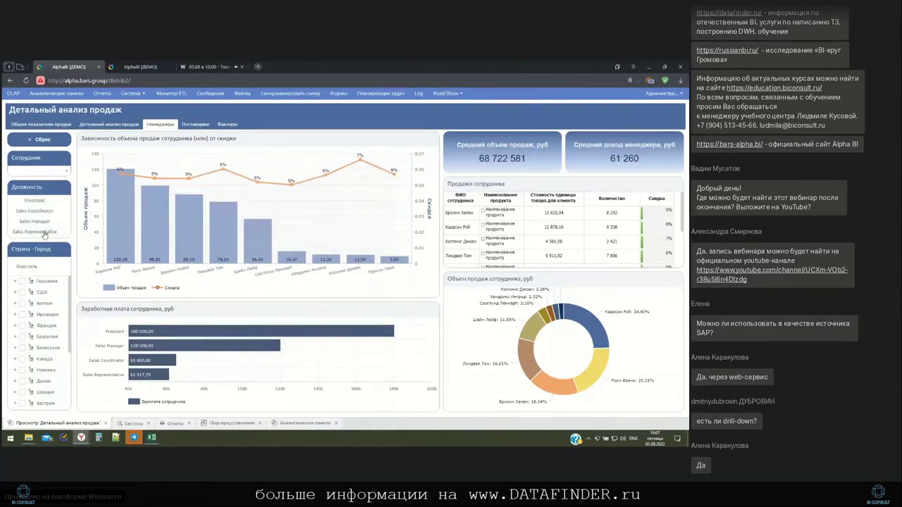
left_click(45, 233)
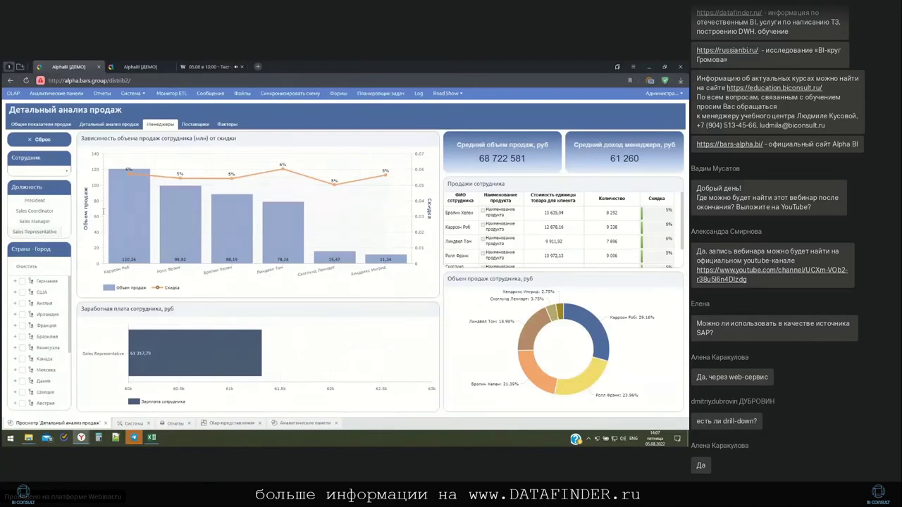
mouse_move(118, 198)
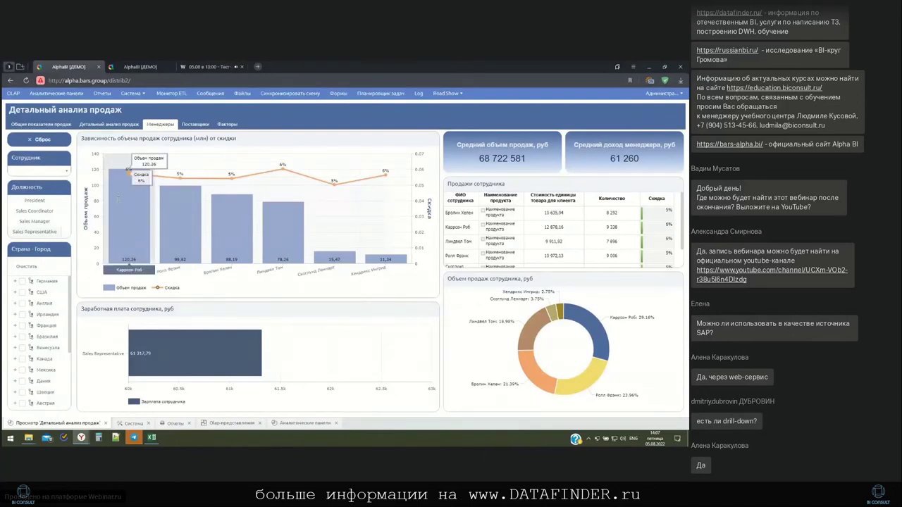
mouse_move(344, 248)
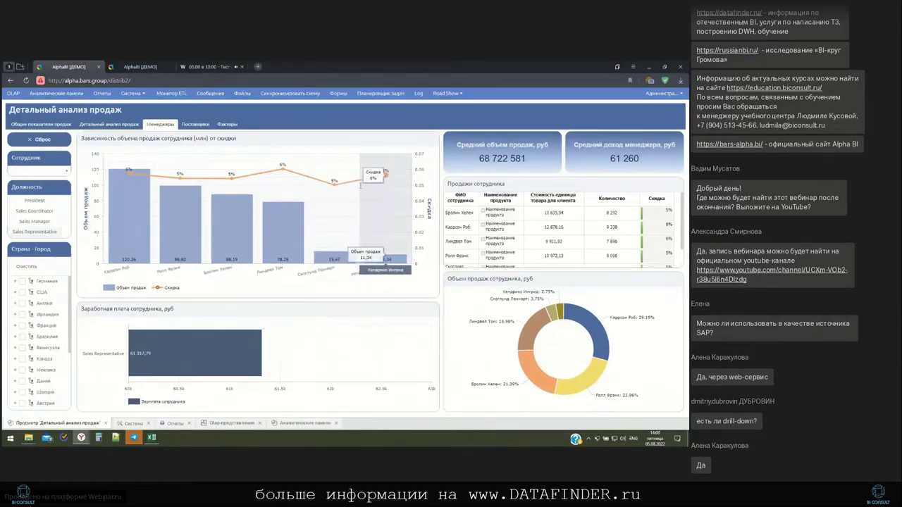
mouse_move(383, 178)
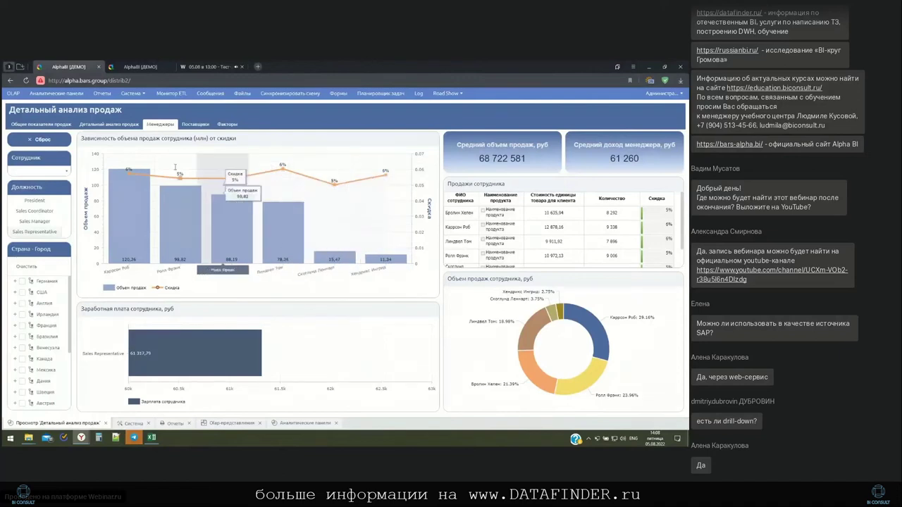
mouse_move(130, 172)
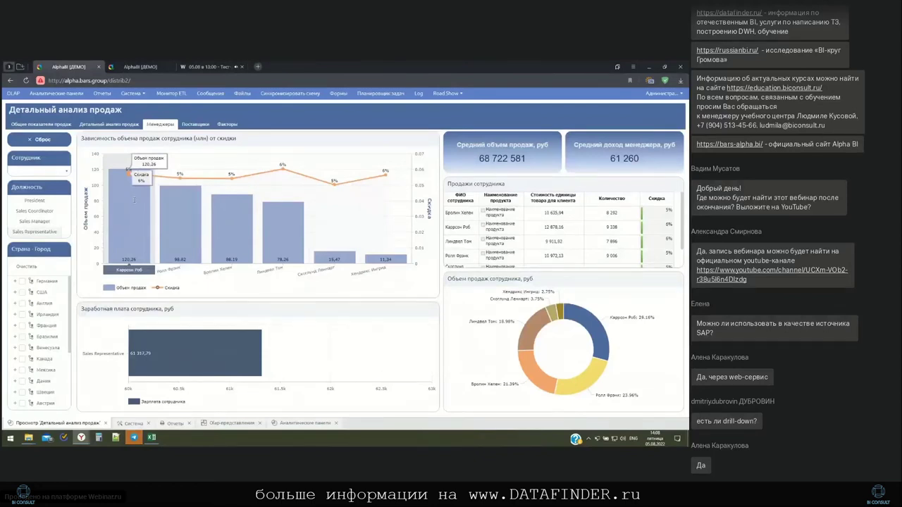
mouse_move(192, 174)
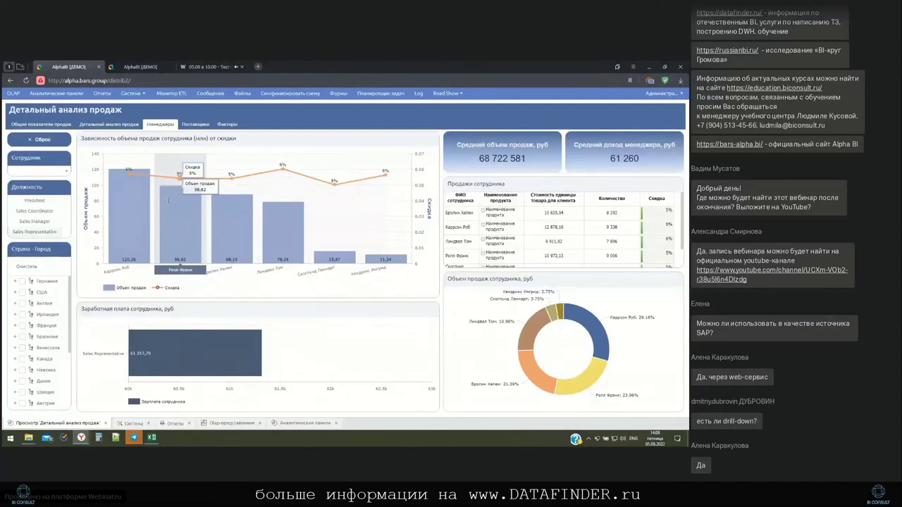
Open the Факторы page, try the Ботинки Данске product filter, then reset it with Сброс
left_click(228, 124)
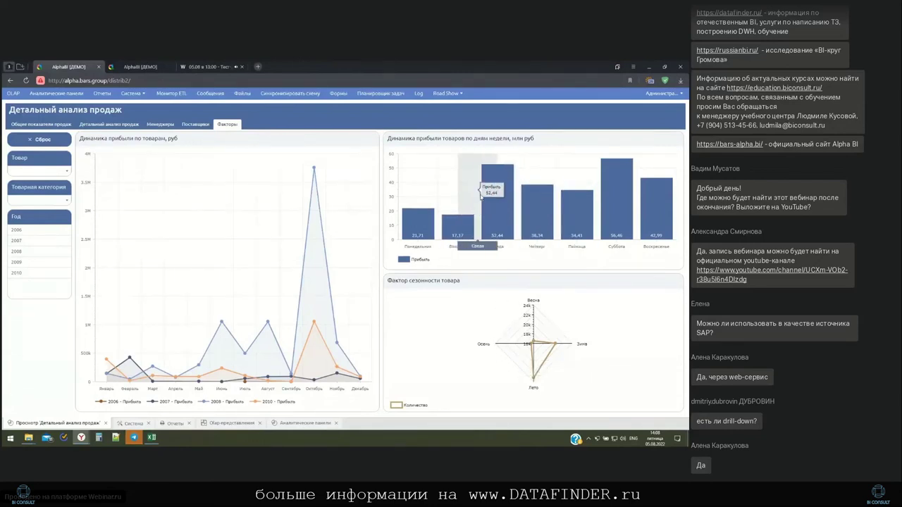
left_click(67, 171)
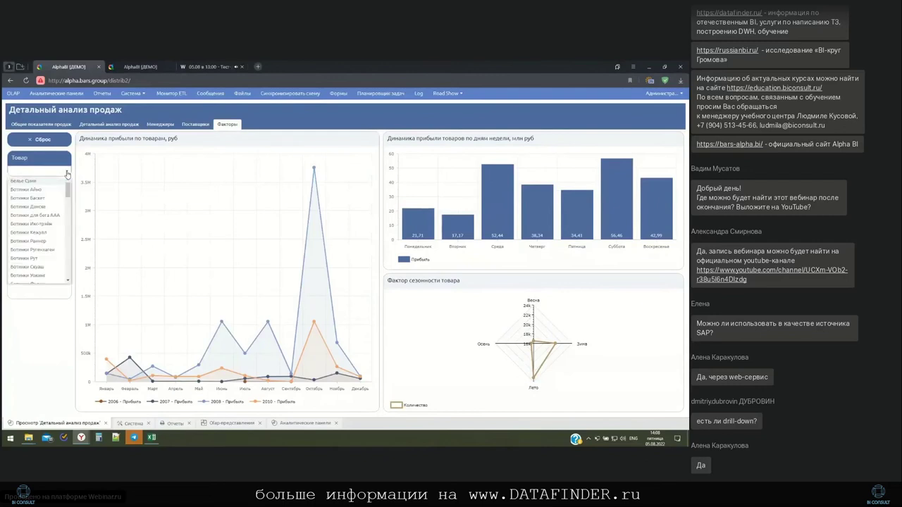
left_click(43, 208)
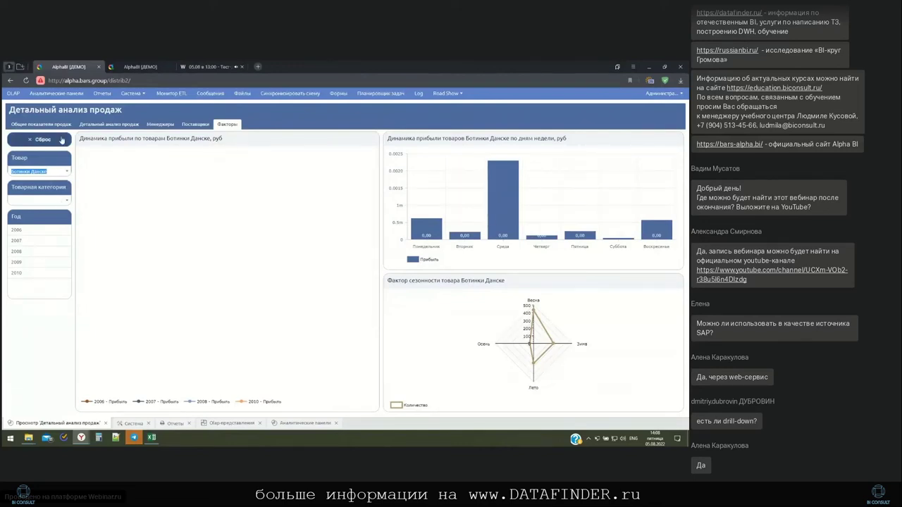
left_click(61, 139)
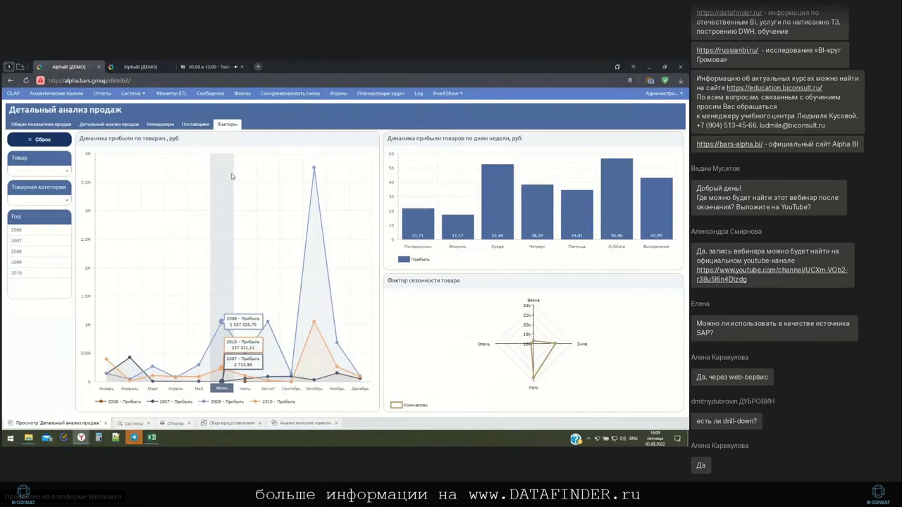
Add a blank sheet and start a Data Connection Wizard using the XMLA Data Source provider
left_click(153, 438)
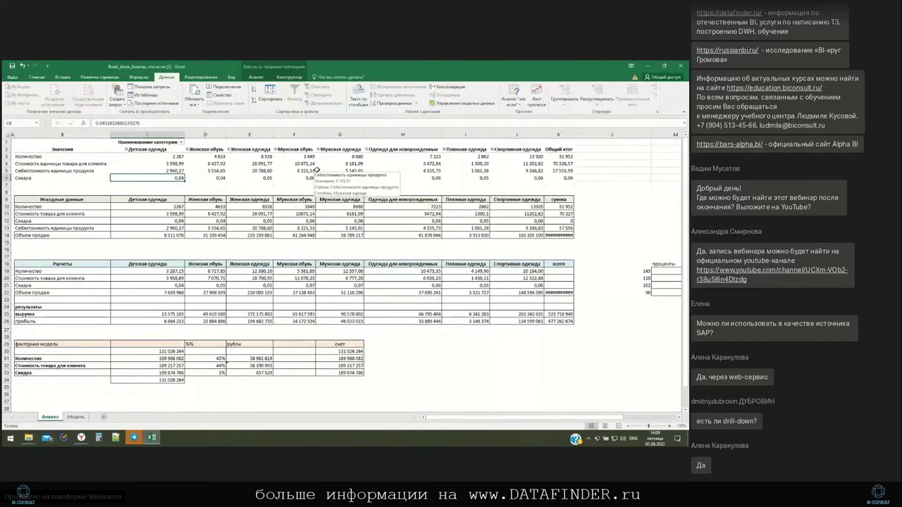
left_click(104, 417)
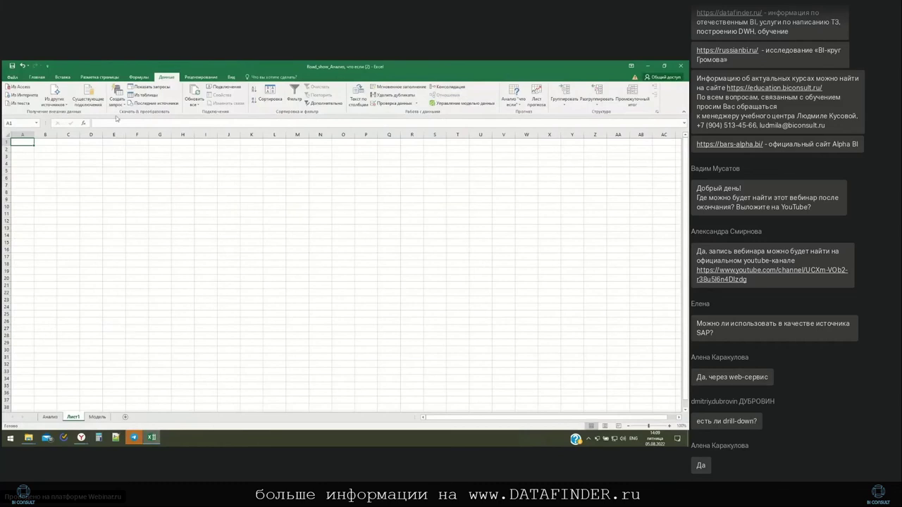
left_click(58, 94)
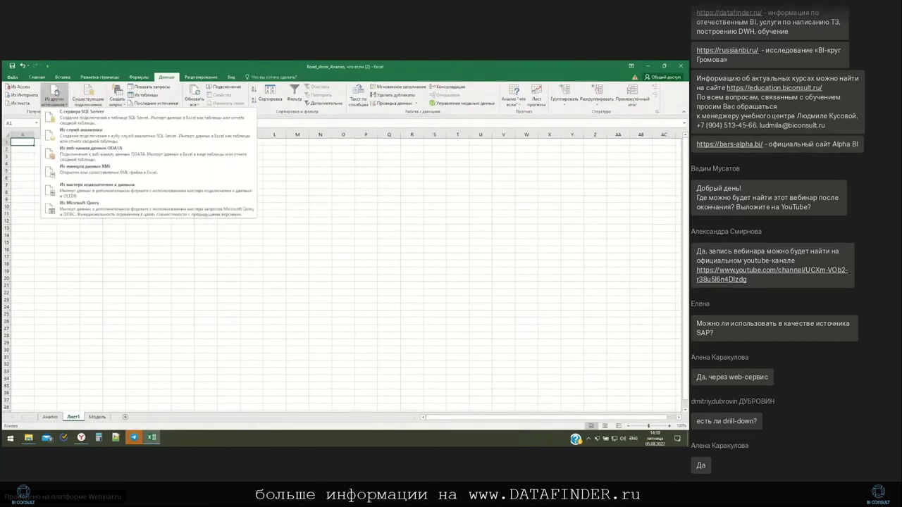
left_click(98, 192)
left_click(244, 243)
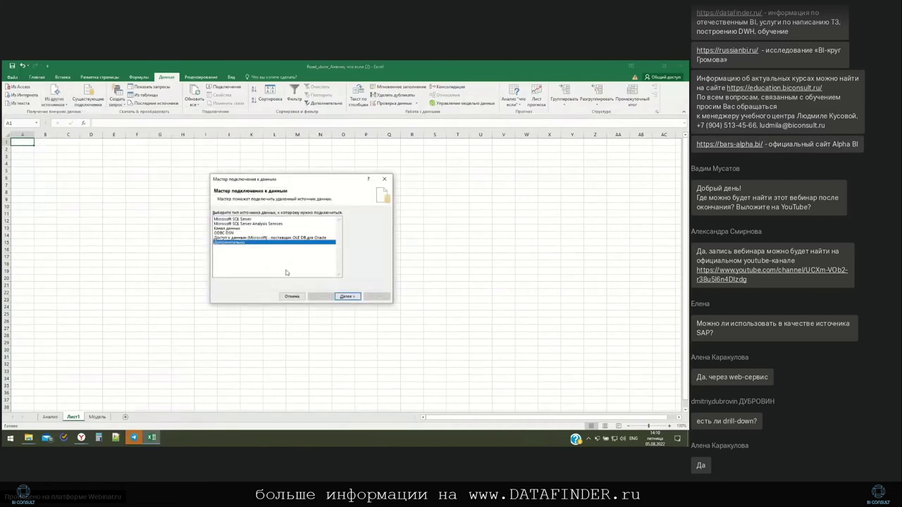
left_click(347, 296)
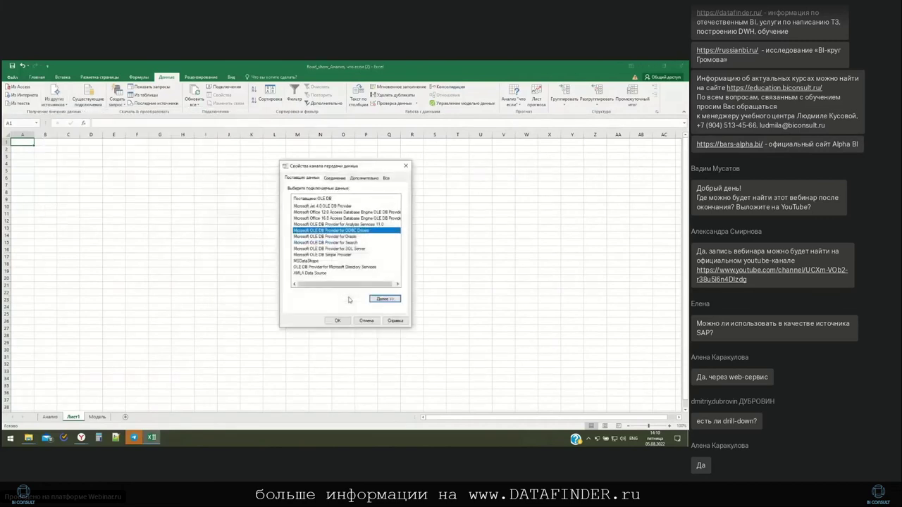
left_click(324, 274)
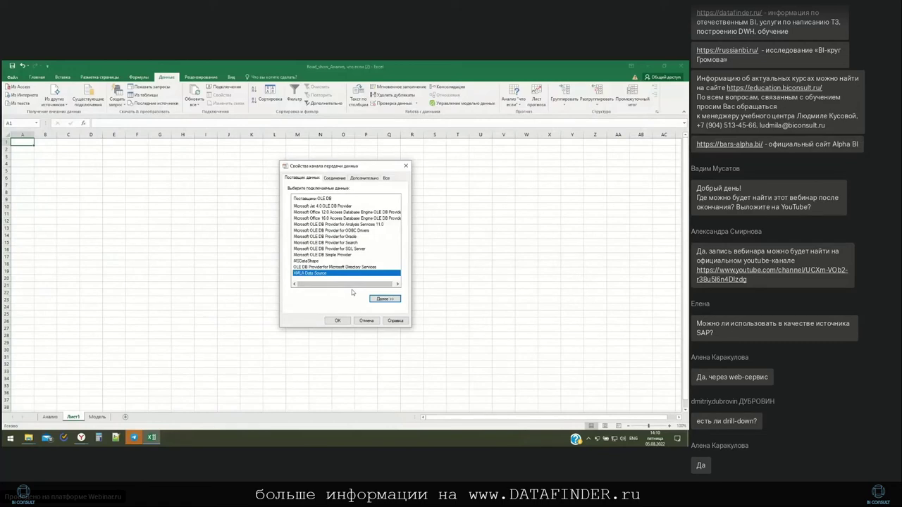
left_click(339, 321)
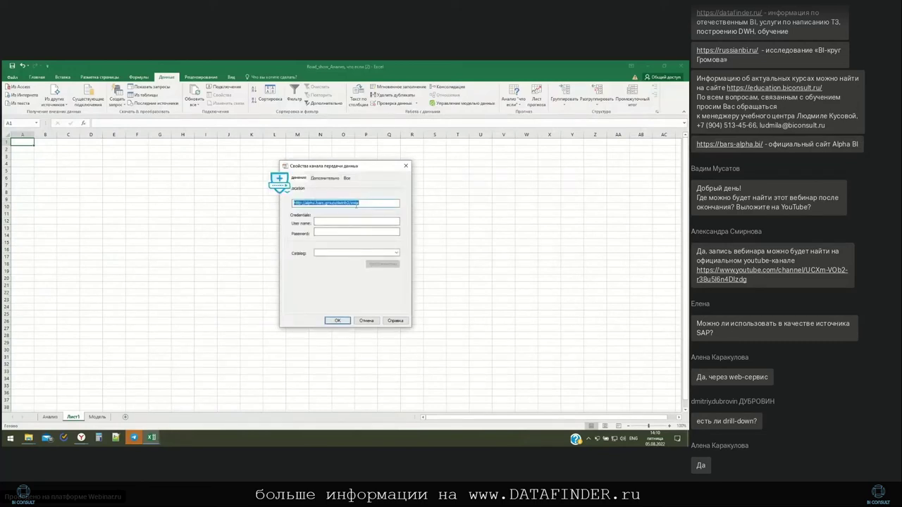
Edit the server address in the XMLA connection settings, checking it against the Alpha BI window
left_click(349, 203)
left_click_drag(350, 203, 289, 204)
mouse_move(83, 437)
left_click(41, 400)
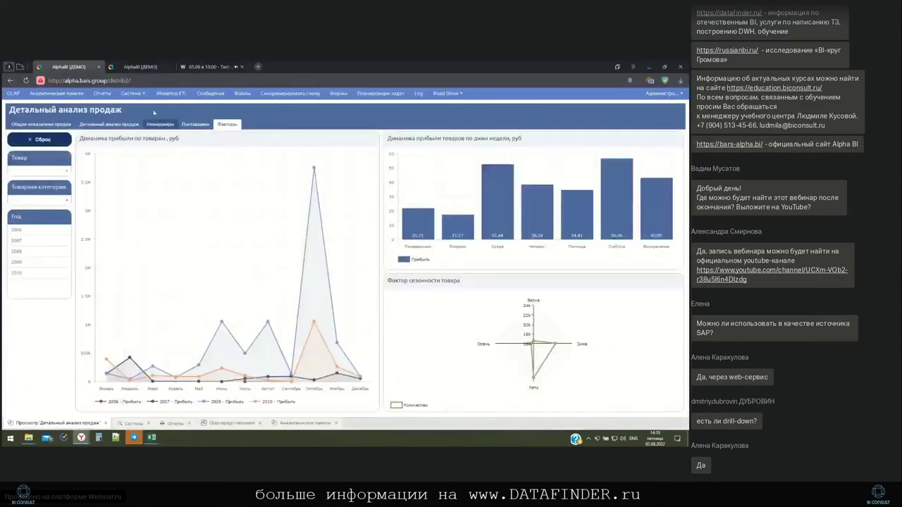
left_click(150, 82)
left_click(152, 437)
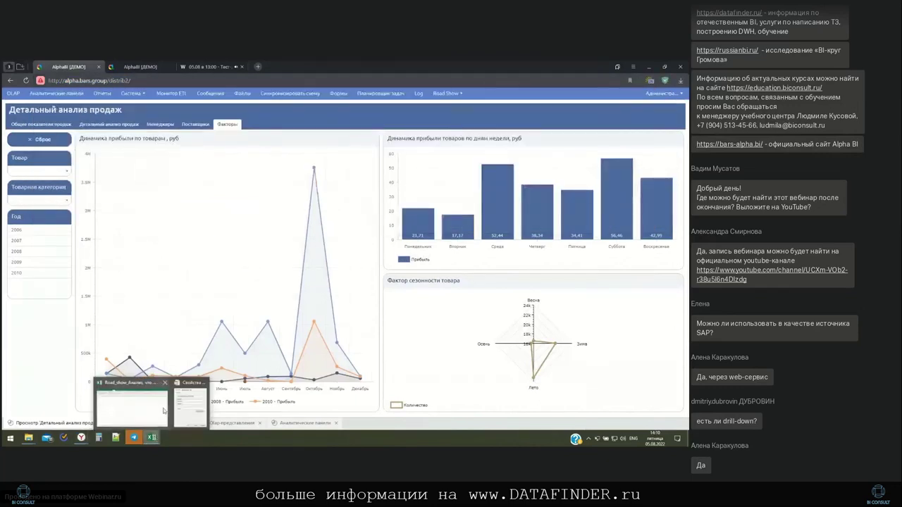
left_click(188, 405)
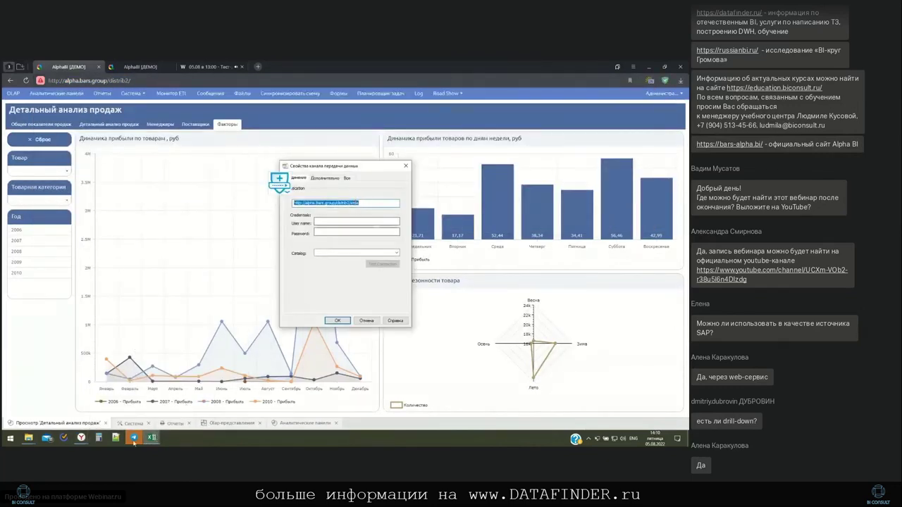
mouse_move(151, 438)
left_click(132, 403)
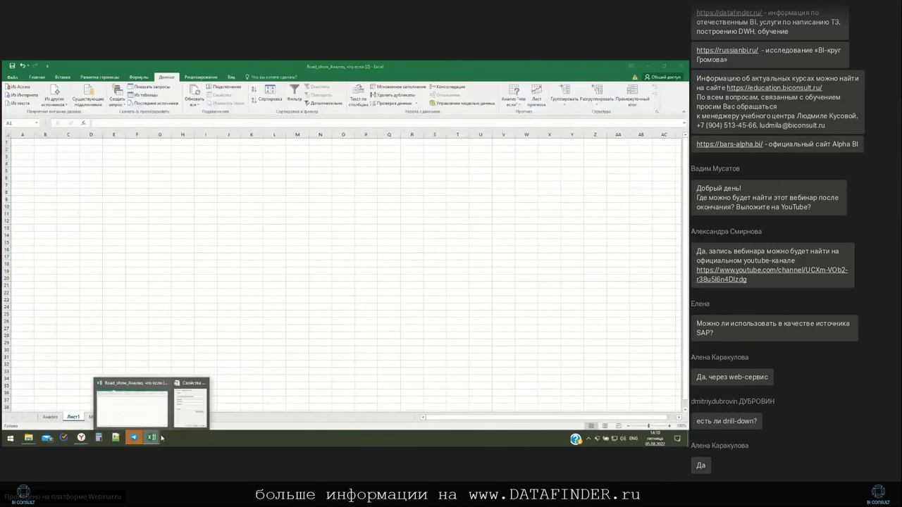
left_click(189, 405)
Enter the login user name and password, choose catalog RS_AHD and test the connection successfully
left_click(342, 223)
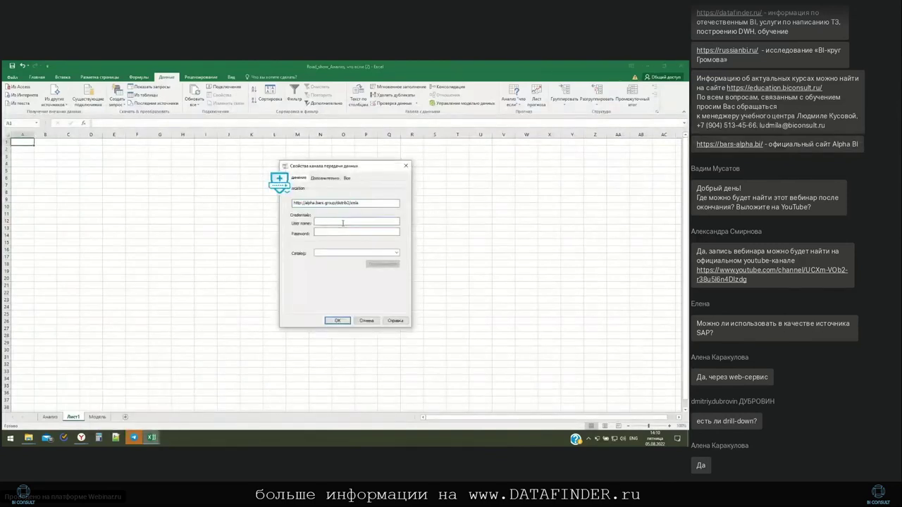
type("admin")
left_click(366, 231)
type("admin1")
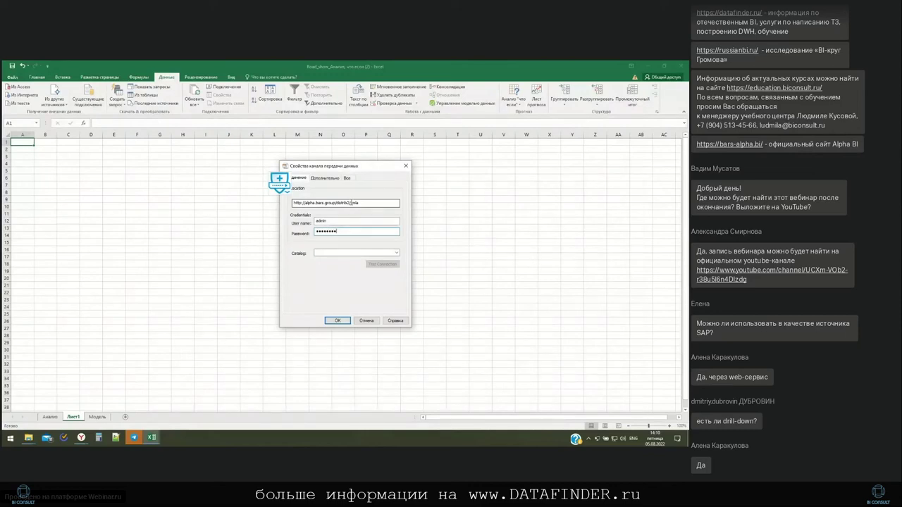
left_click(397, 252)
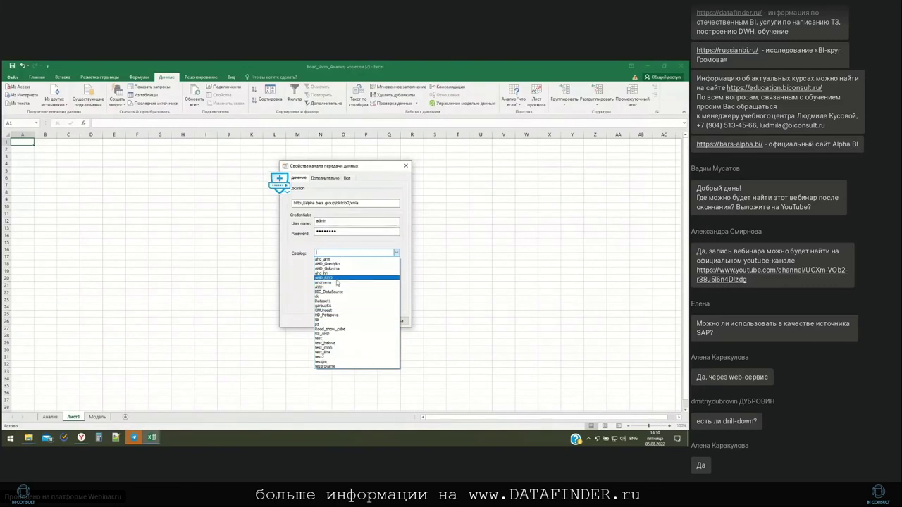
left_click(348, 334)
left_click(386, 263)
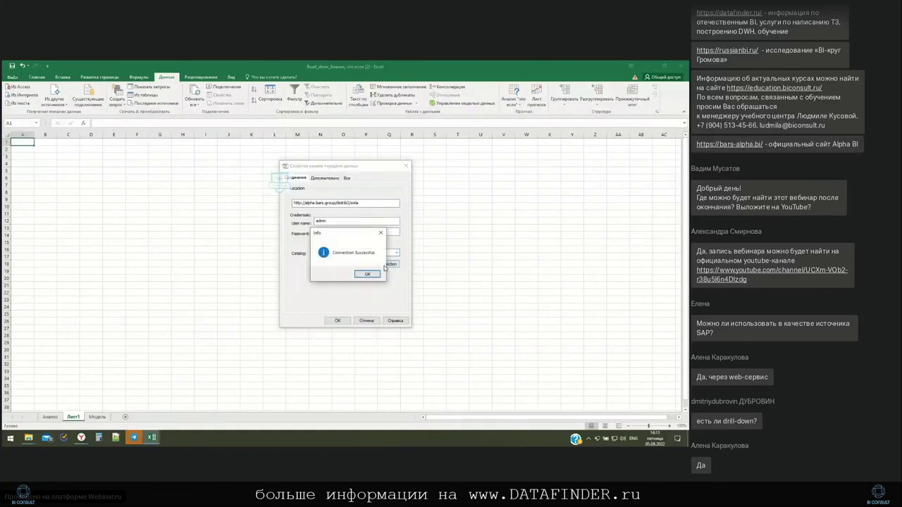
left_click(367, 275)
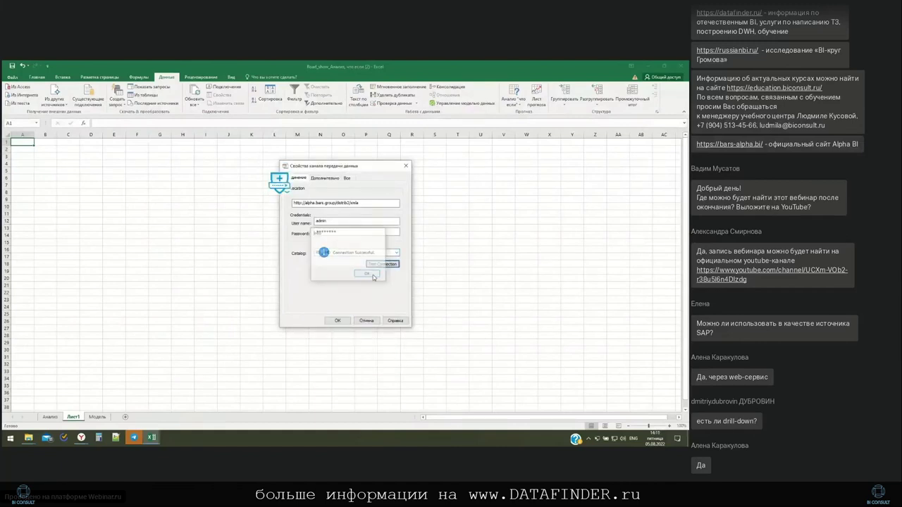
Finish the wizard with RS_AHD_cube, overwrite the .odc file, and insert a PivotTable on Лист1
left_click(337, 321)
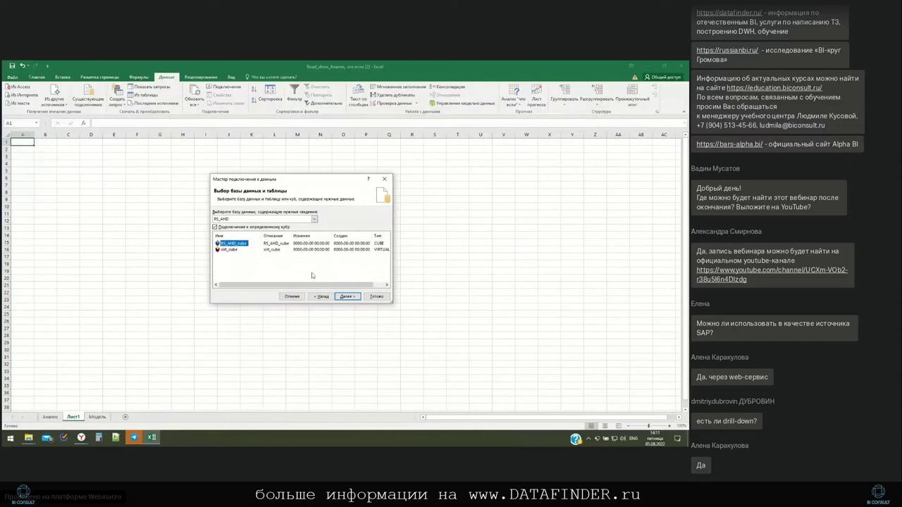
left_click(376, 297)
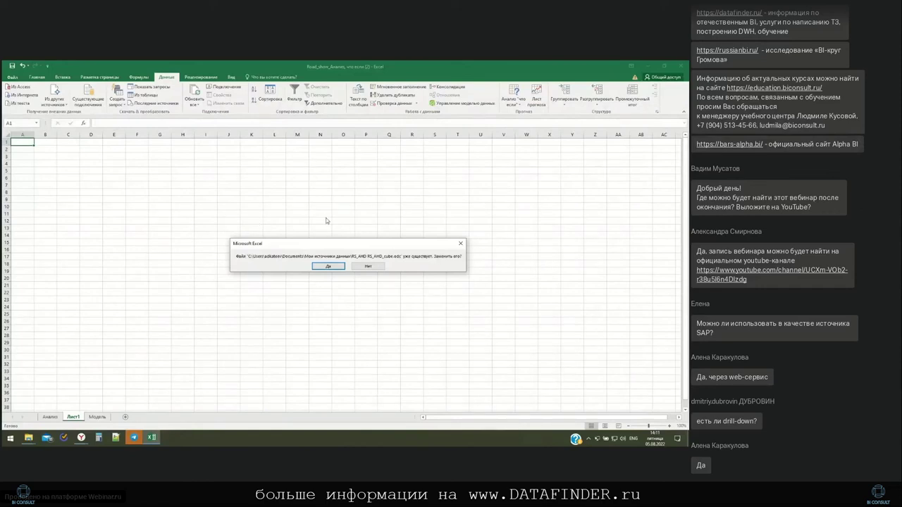
left_click(331, 267)
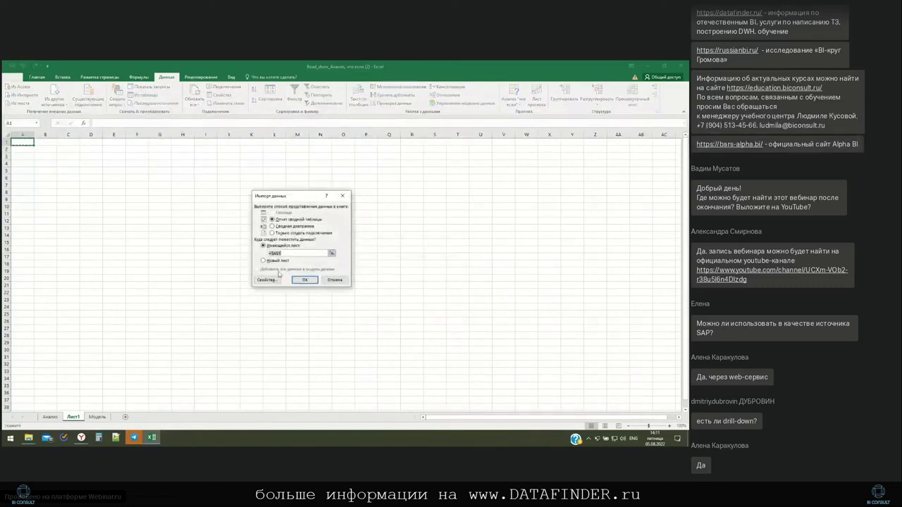
left_click(303, 280)
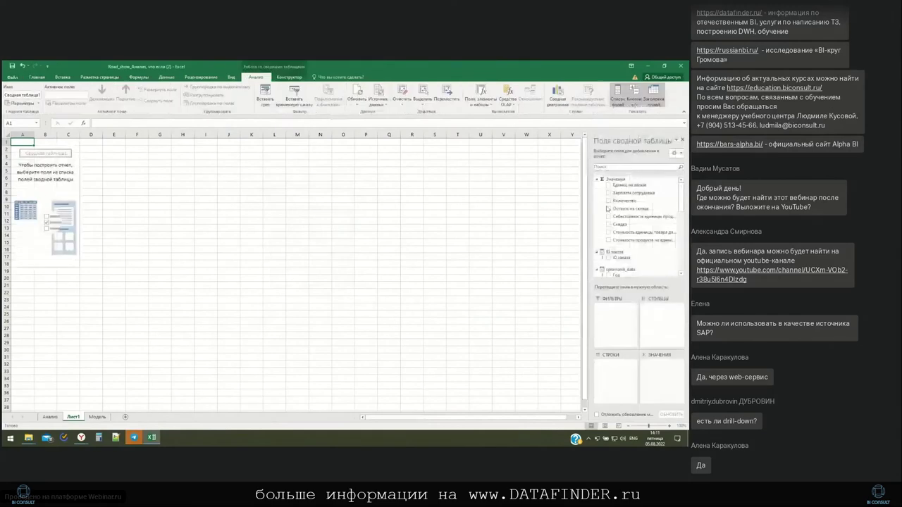
scroll(644, 212, "down", 5)
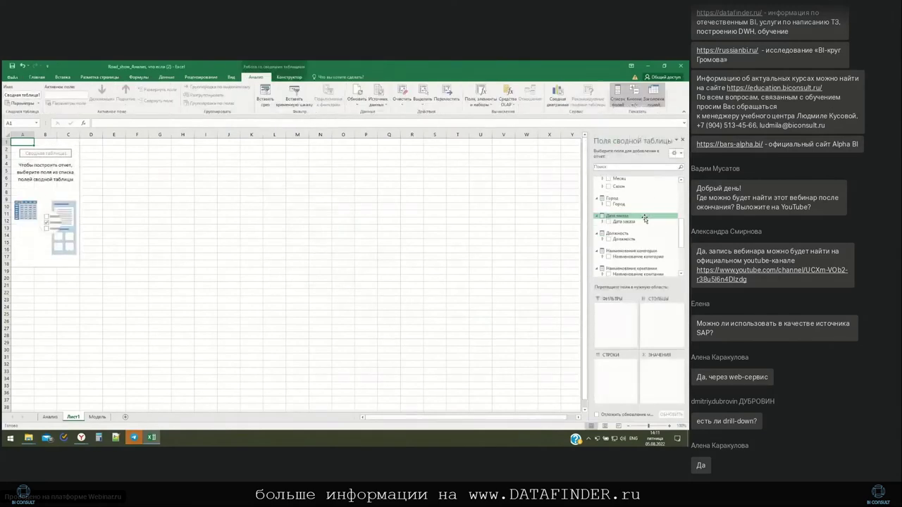
scroll(644, 217, "up", 5)
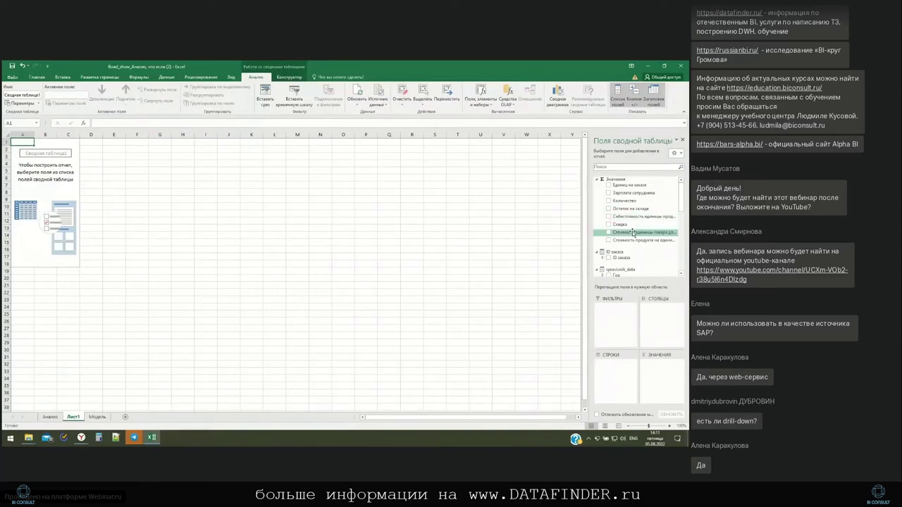
left_click_drag(633, 232, 632, 224)
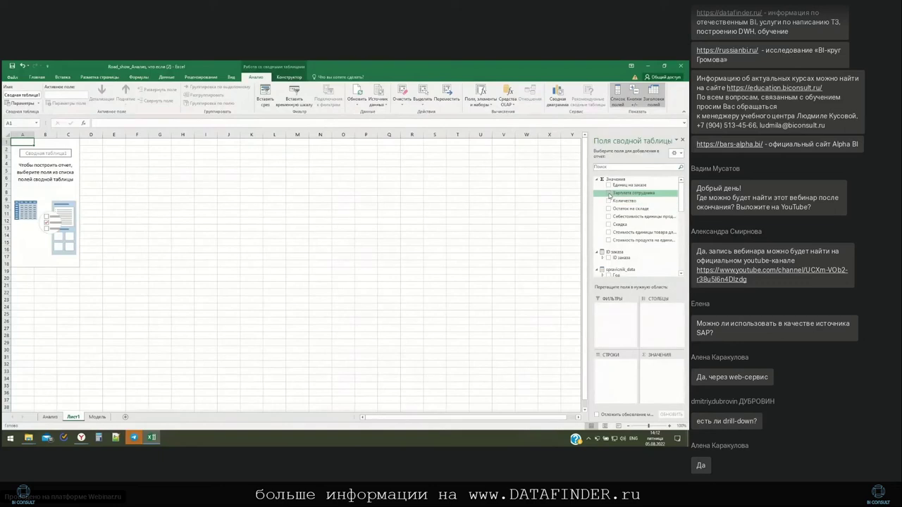
left_click(609, 195)
scroll(609, 204, "down", 5)
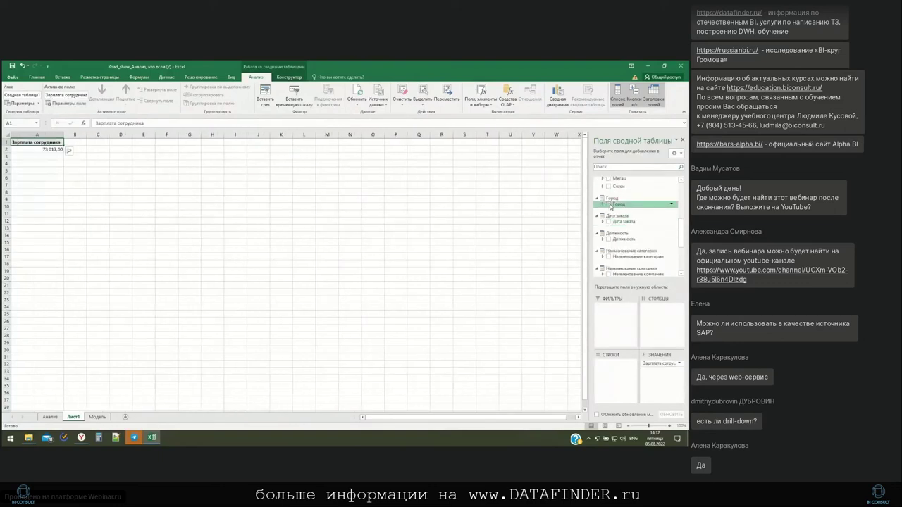
left_click(611, 205)
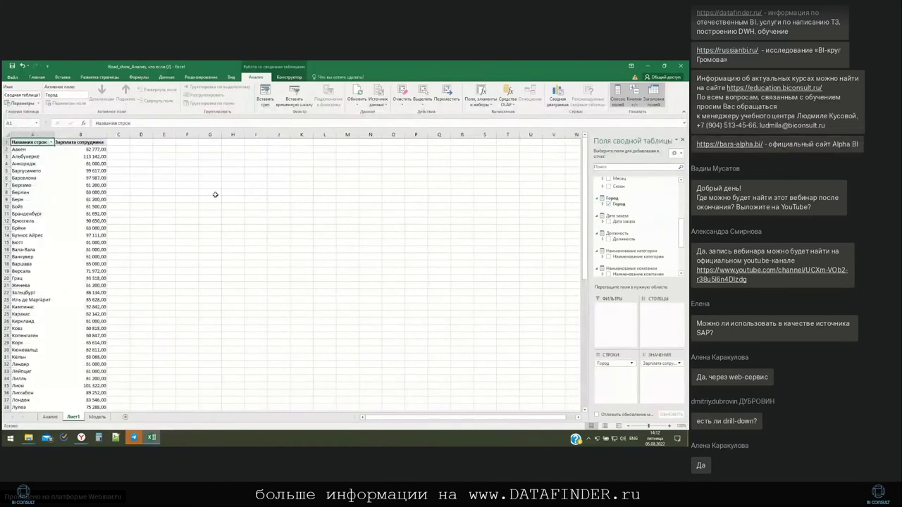
left_click(678, 364)
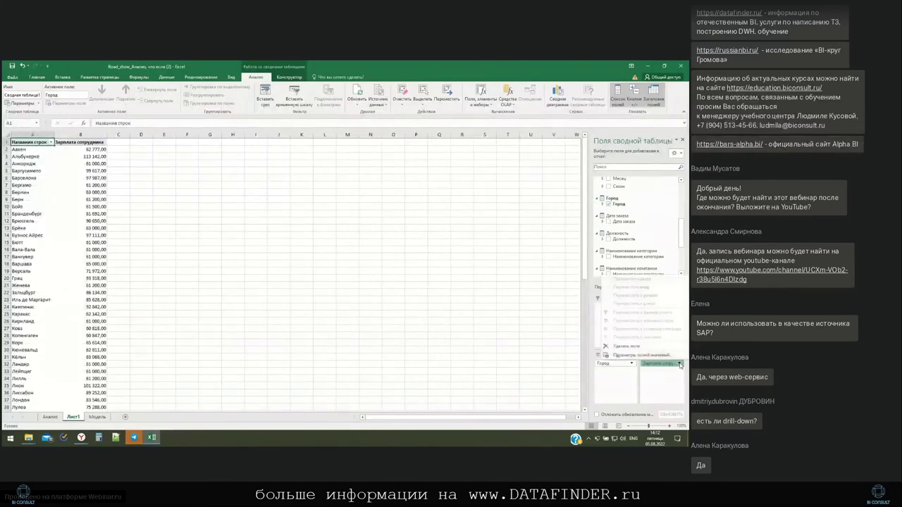
left_click(641, 356)
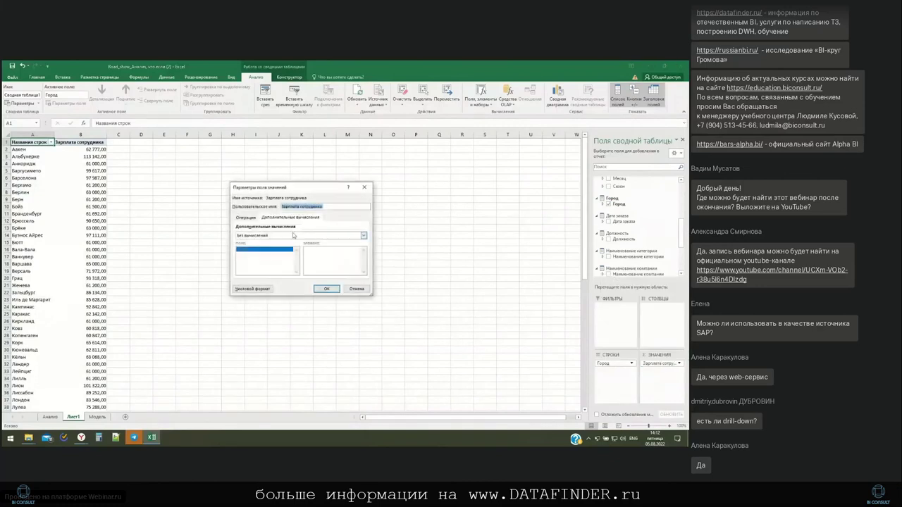
left_click(246, 217)
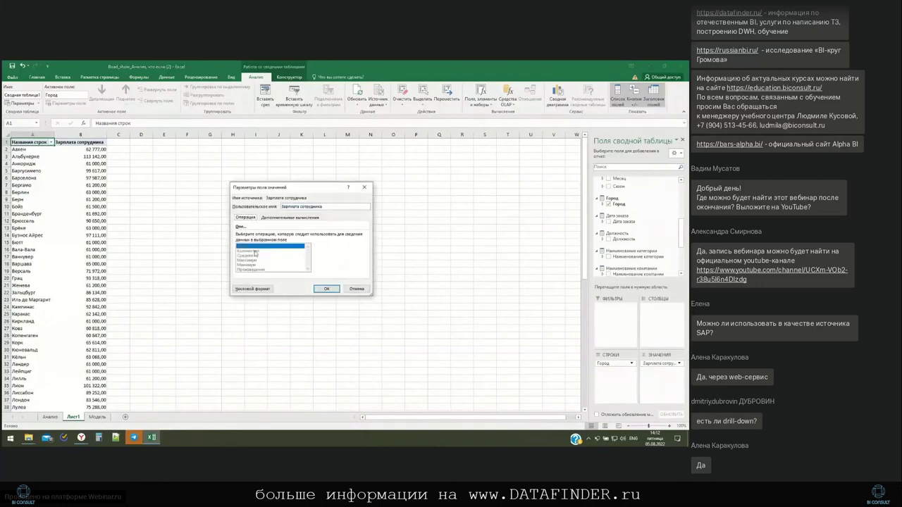
left_click(356, 289)
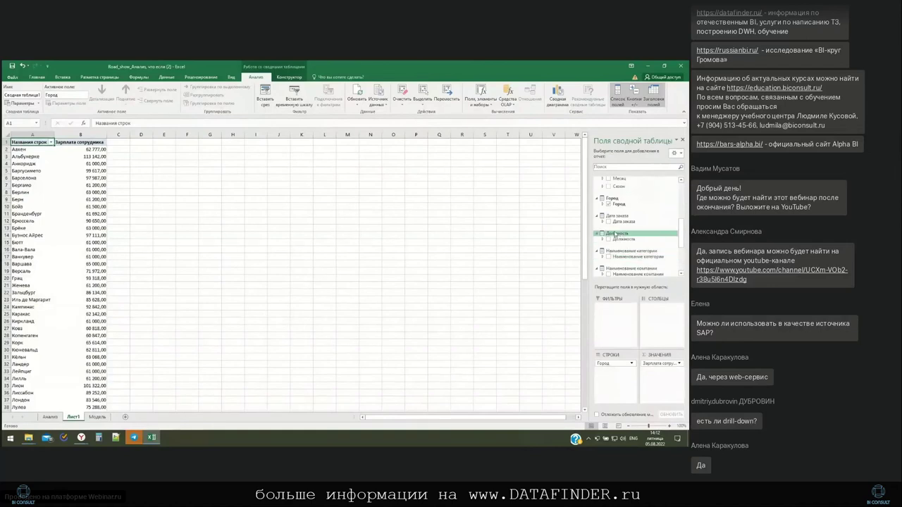
left_click(603, 204)
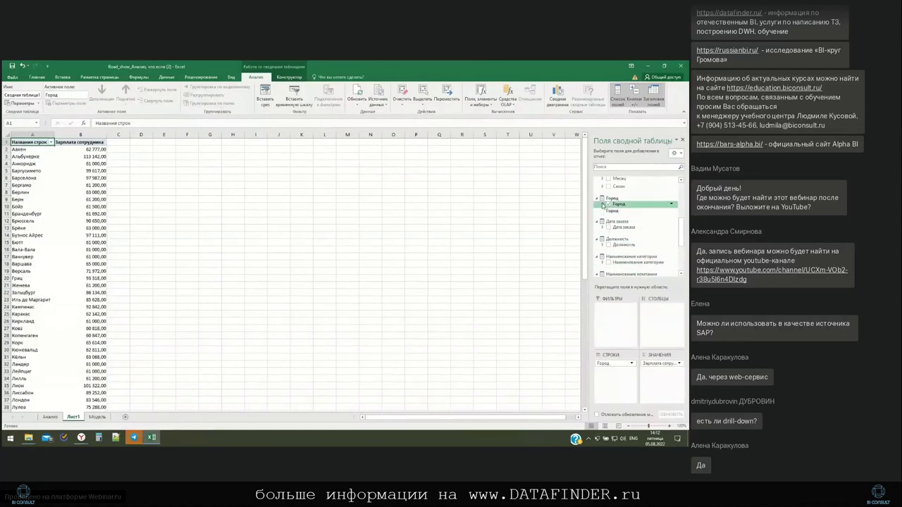
scroll(606, 211, "up", 2)
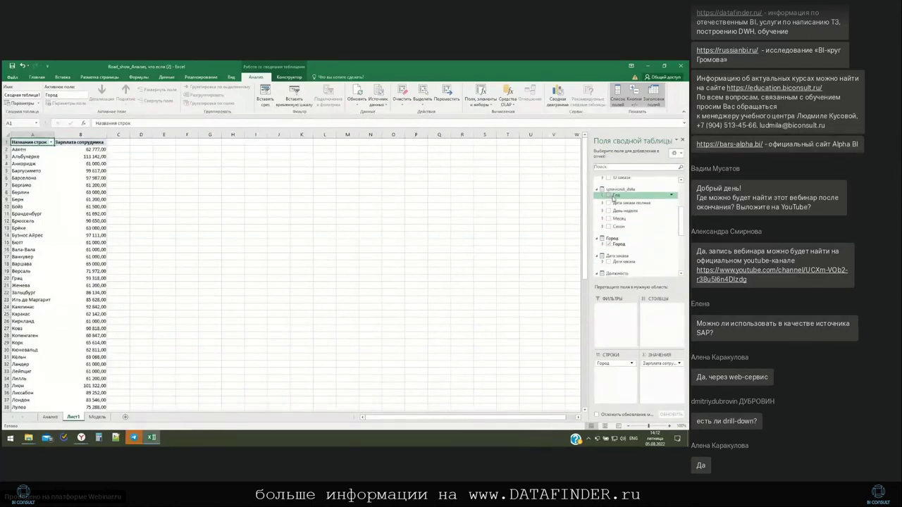
Put Год into the pivot's columns, exclude #null, and expand 2007 into months
left_click_drag(616, 195, 660, 319)
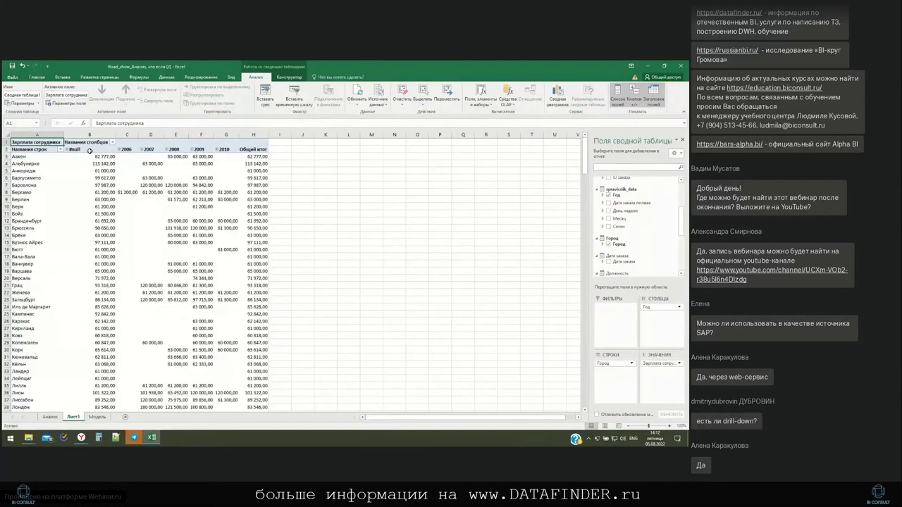
left_click(112, 143)
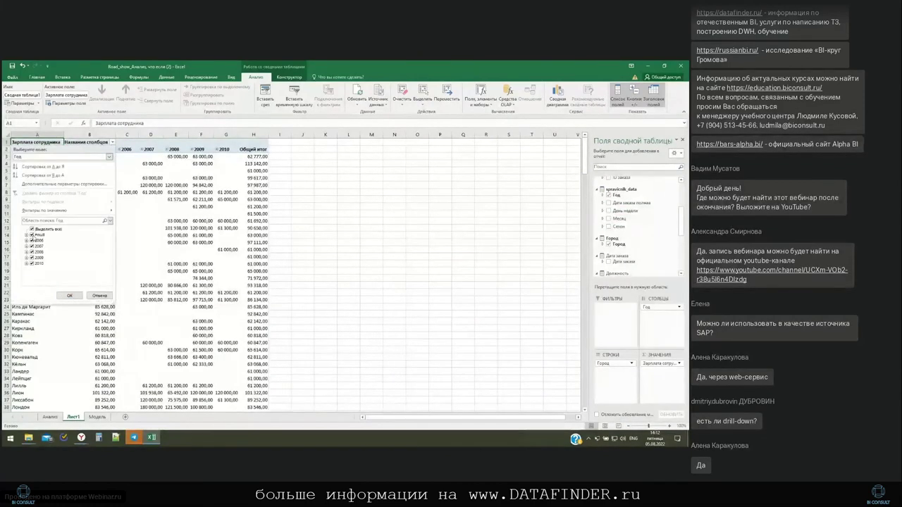
left_click(32, 234)
left_click(69, 296)
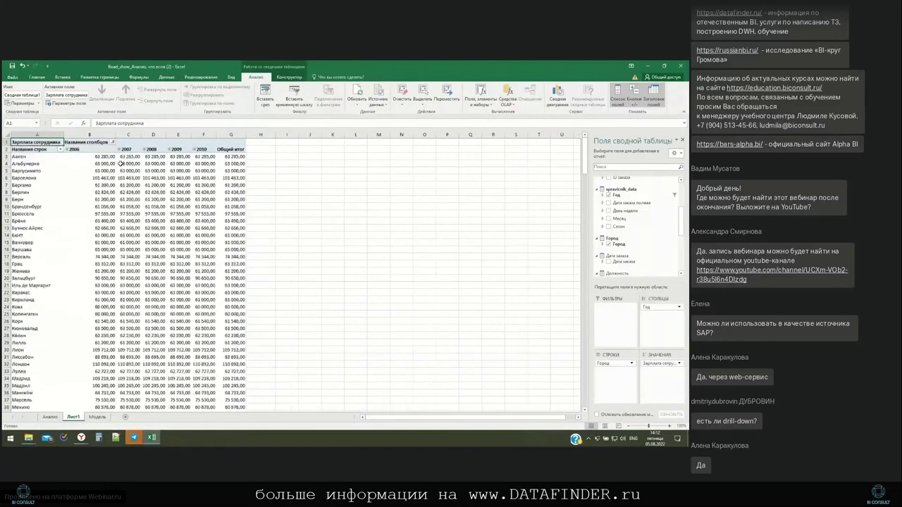
left_click(118, 150)
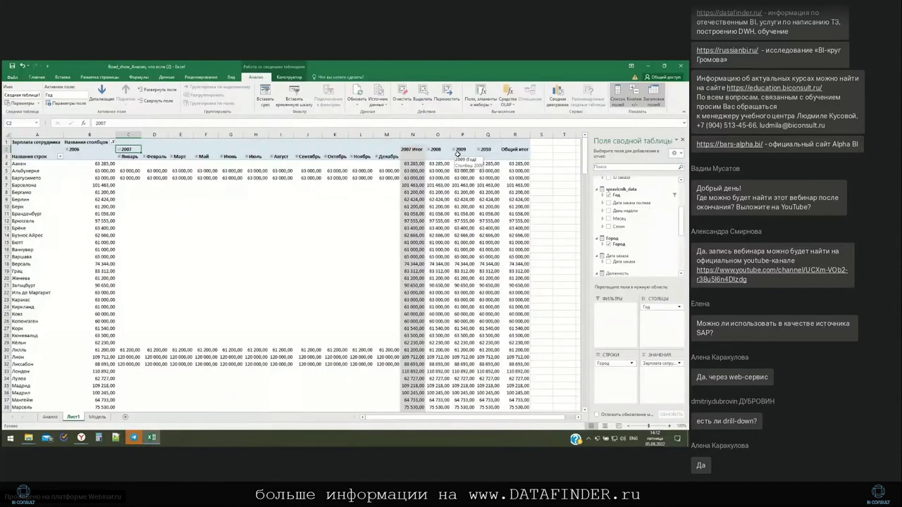
left_click(49, 417)
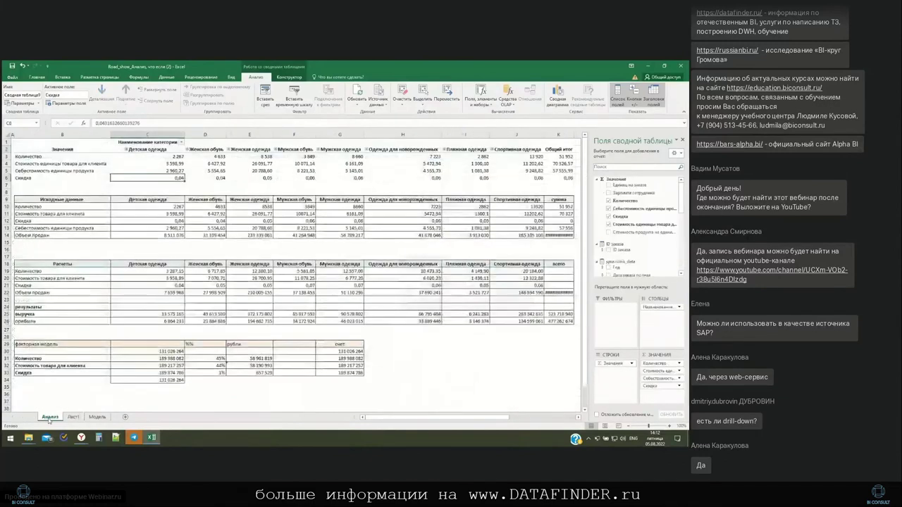
left_click(98, 157)
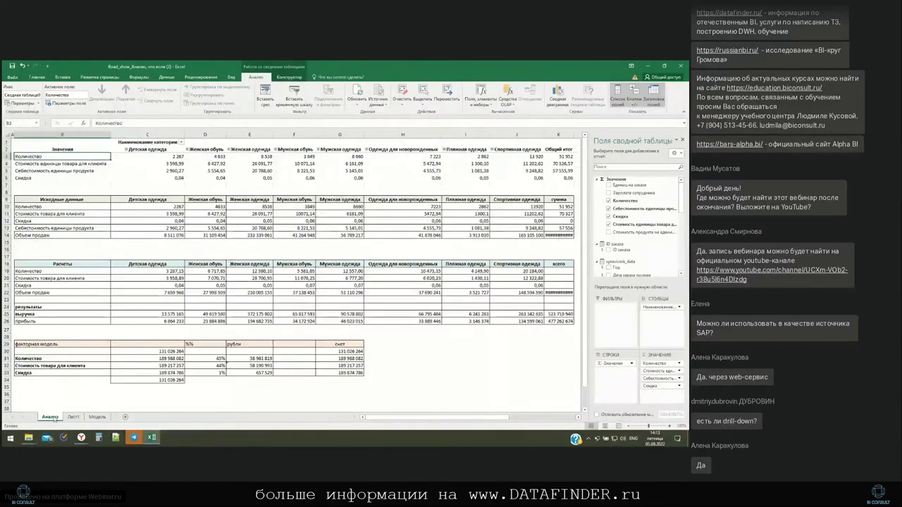
left_click(173, 219)
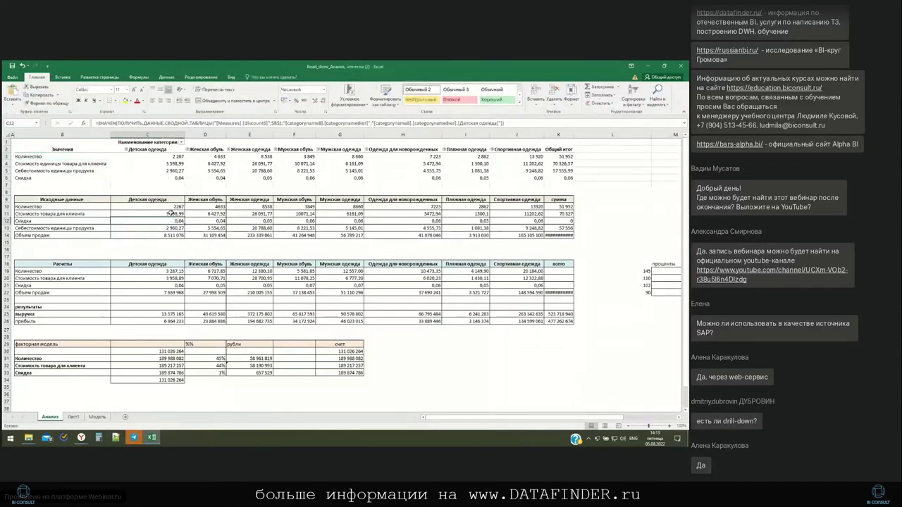
left_click(181, 122)
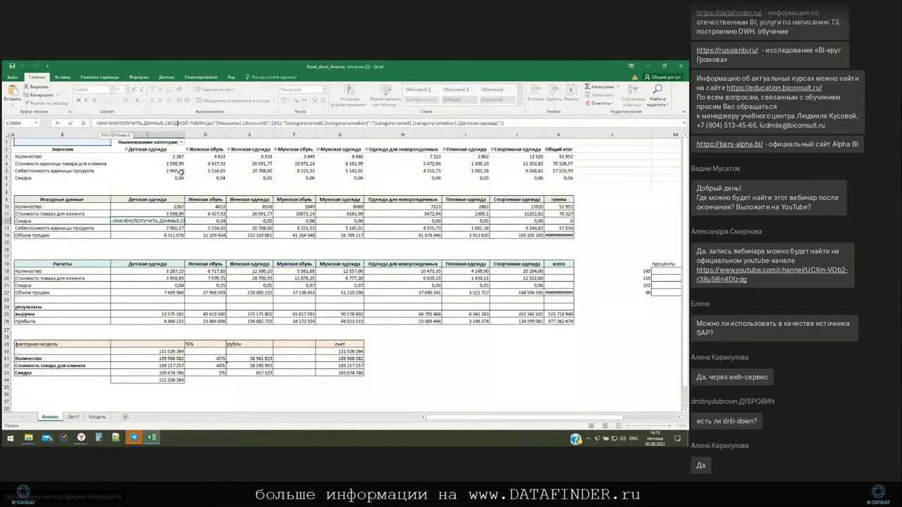
key("Escape")
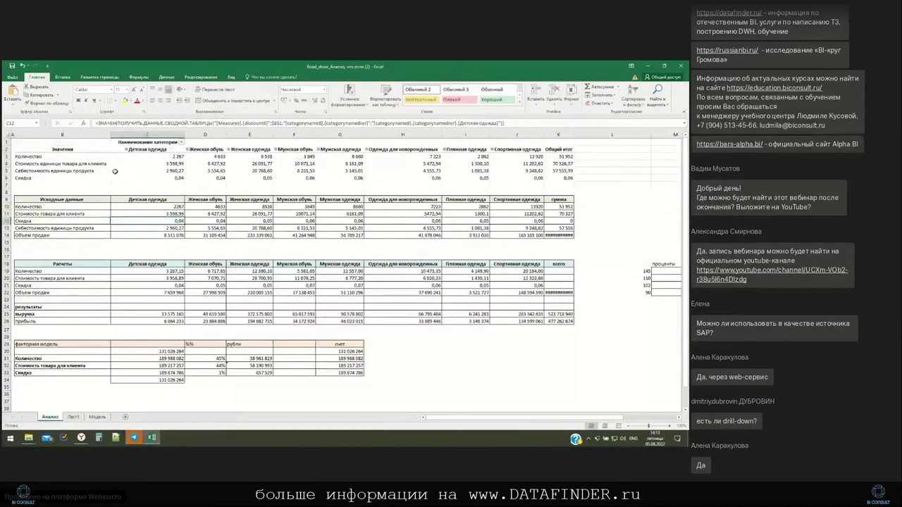
mouse_move(115, 172)
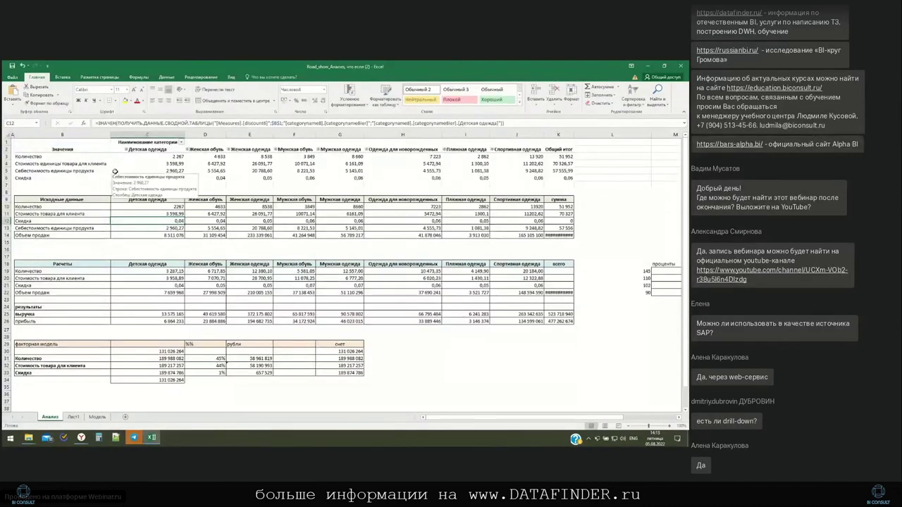
left_click(170, 285)
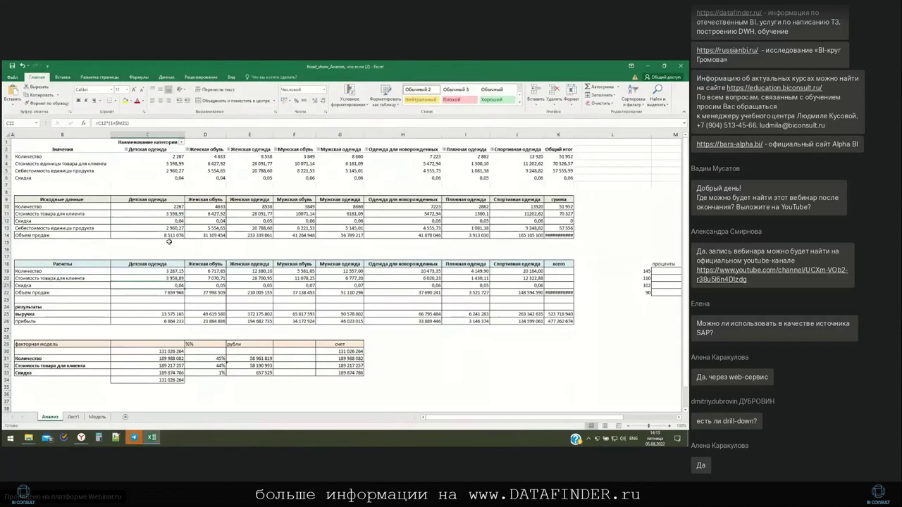
left_click(162, 125)
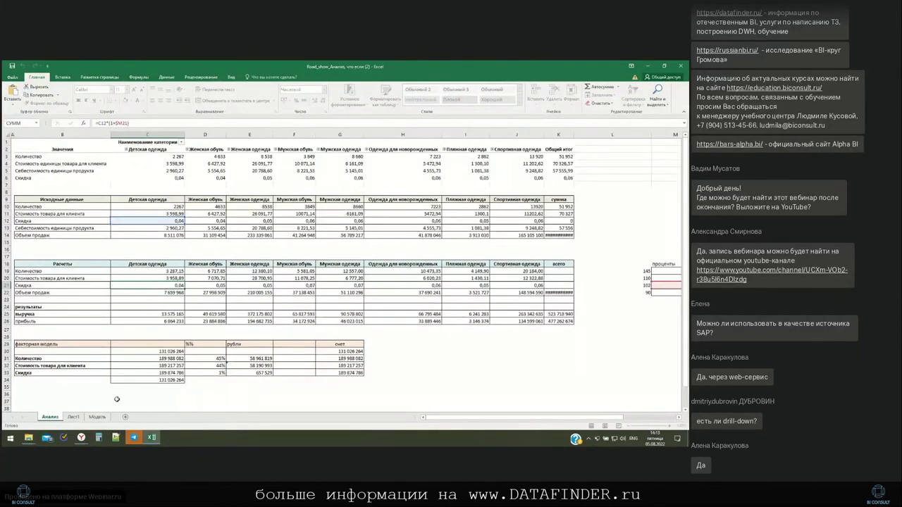
key("Escape")
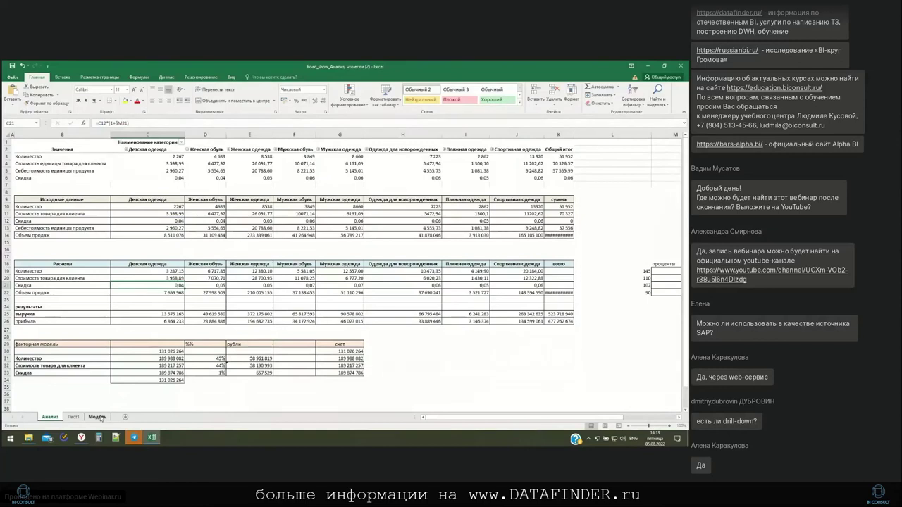
Use the row 9 and 10 sliders to set Количество +1% and customer price +26%
left_click(97, 418)
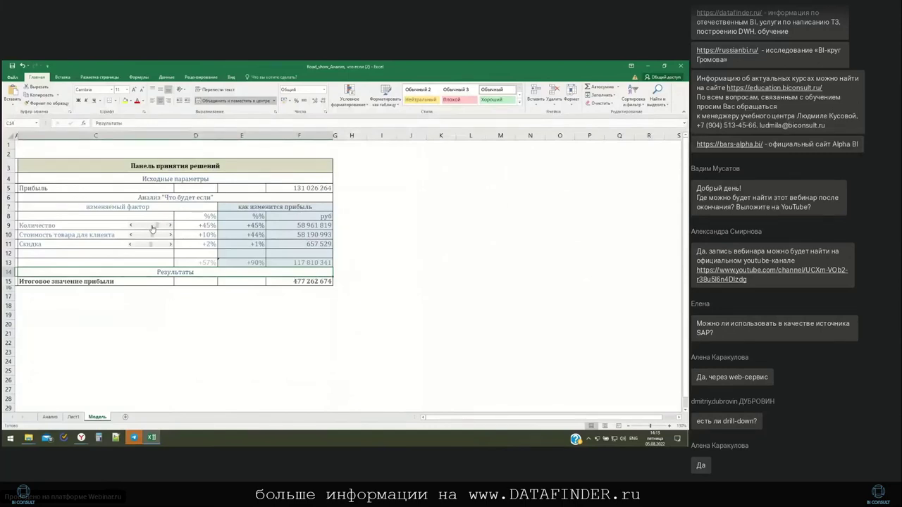
left_click_drag(153, 230, 171, 236)
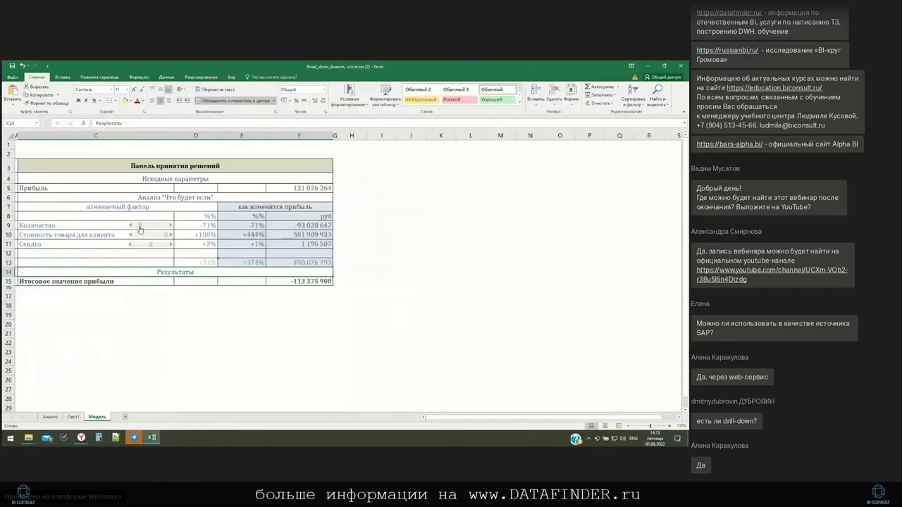
mouse_move(140, 229)
left_mouse_down()
mouse_move(157, 238)
mouse_move(151, 226)
left_mouse_up()
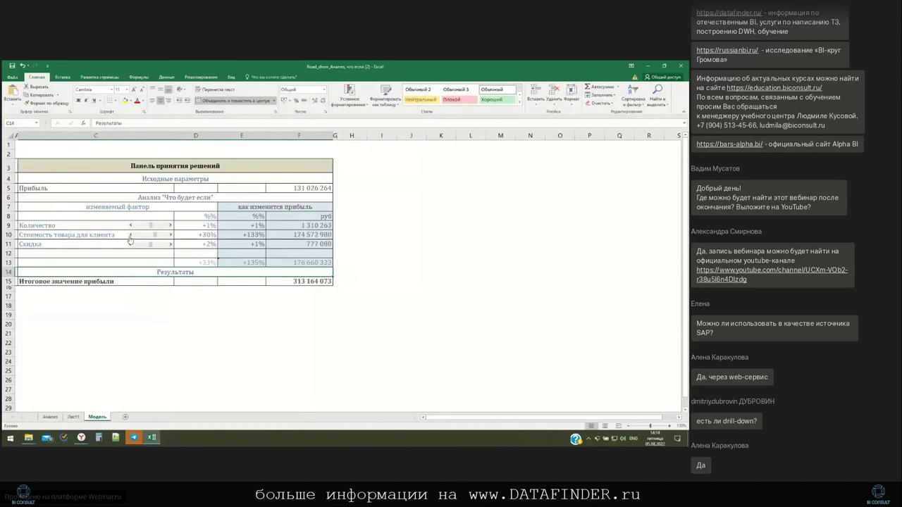
left_click(130, 237)
Bring the Alpha BI browser window forward and show the dashboard's Факторы page
mouse_move(81, 437)
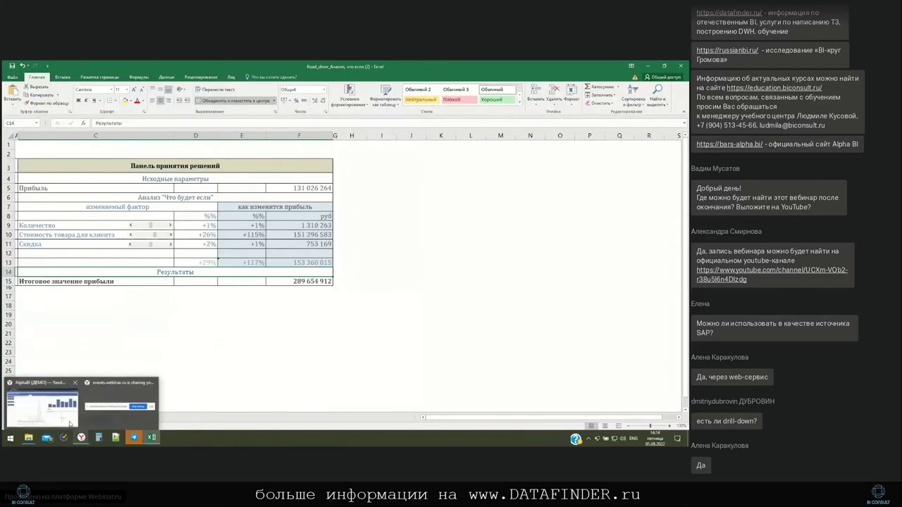
left_click(70, 420)
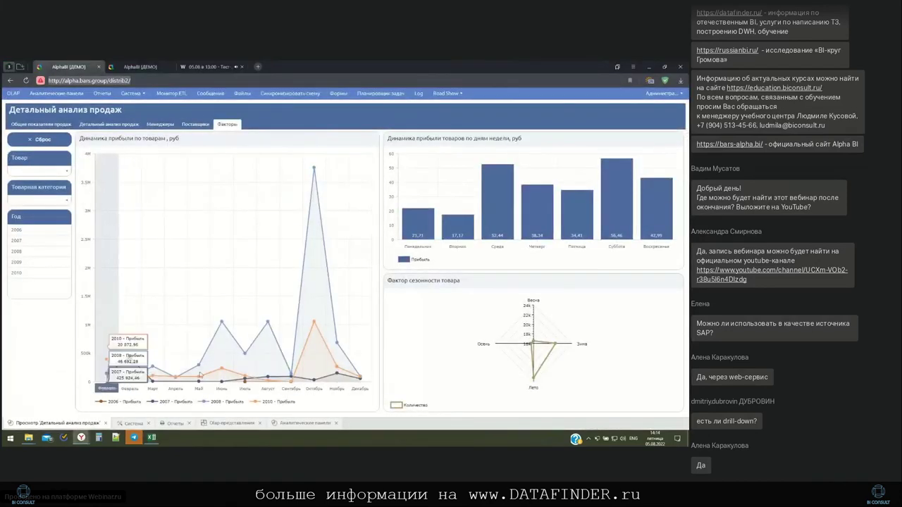
left_click(237, 124)
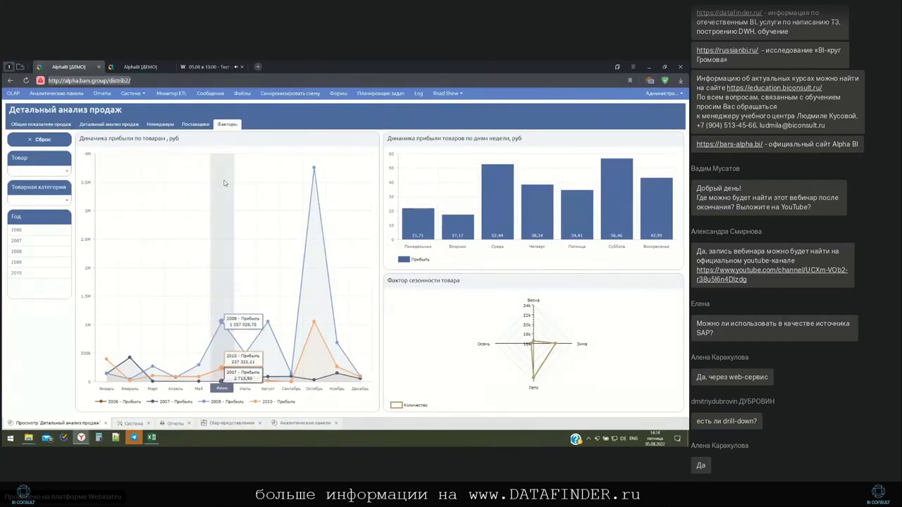
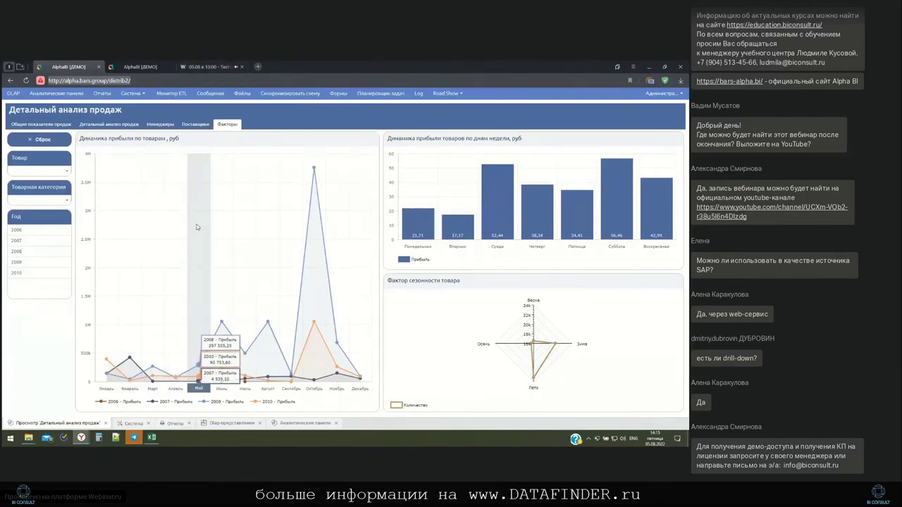
Open the Детальный анализ продаж dashboard from the Аналитические панели list in the designer
left_click(301, 425)
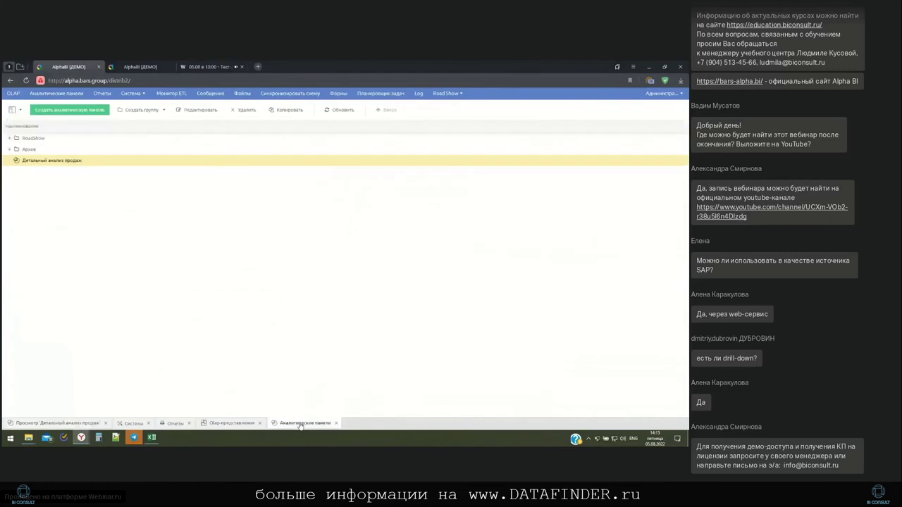
double_click(65, 162)
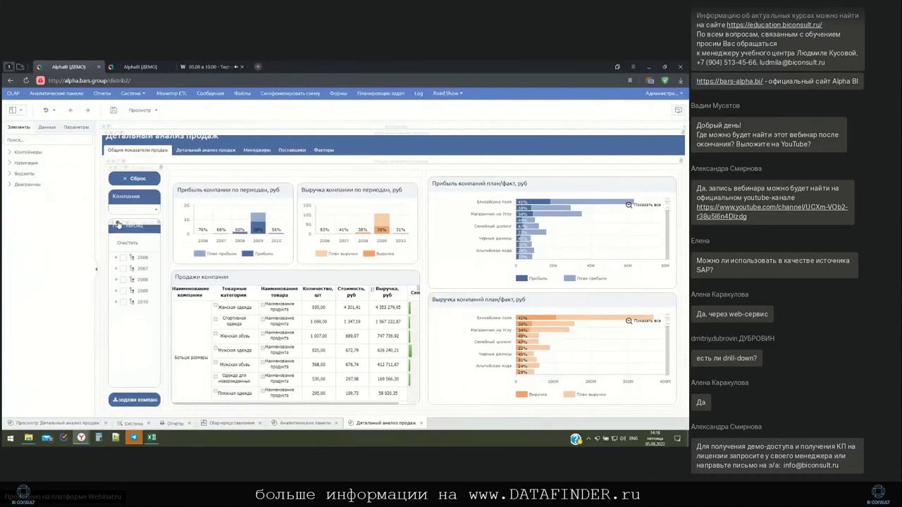
Bring up the При выборе элемента event handler of the Год - месяц list widget
left_click(118, 224)
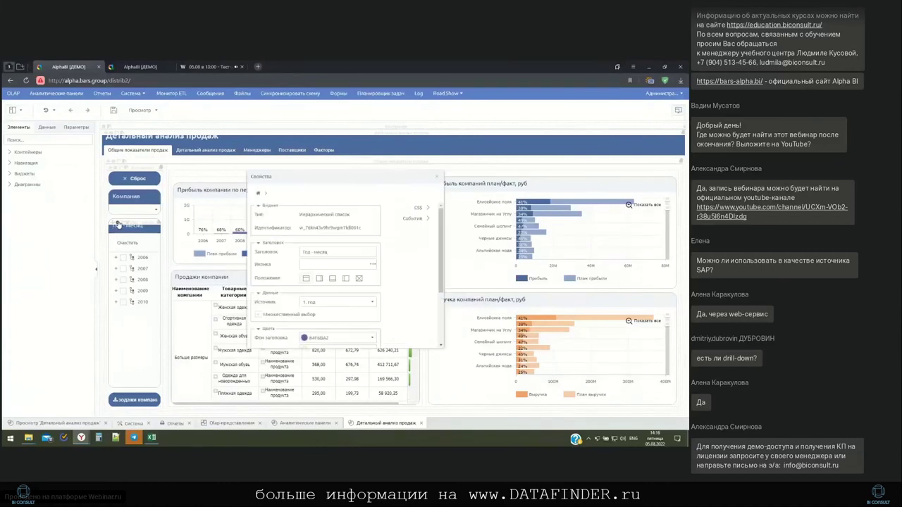
left_click(421, 218)
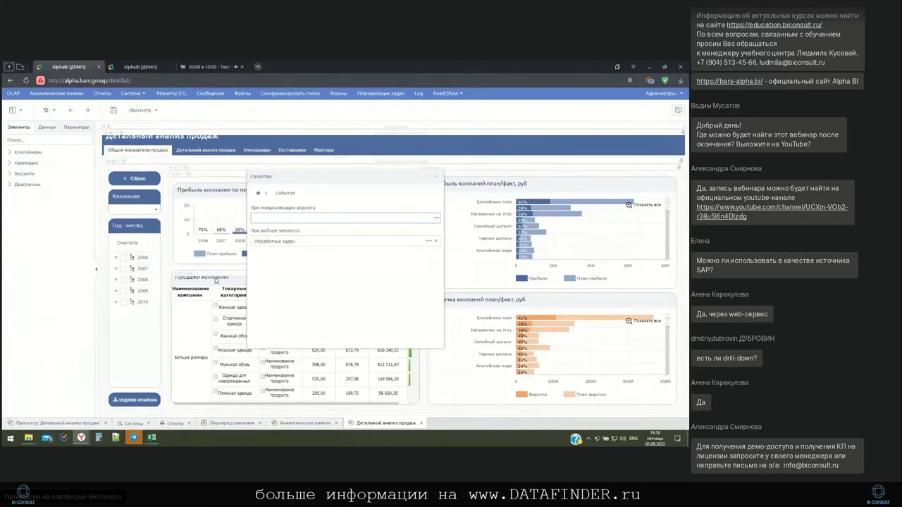
left_click(428, 242)
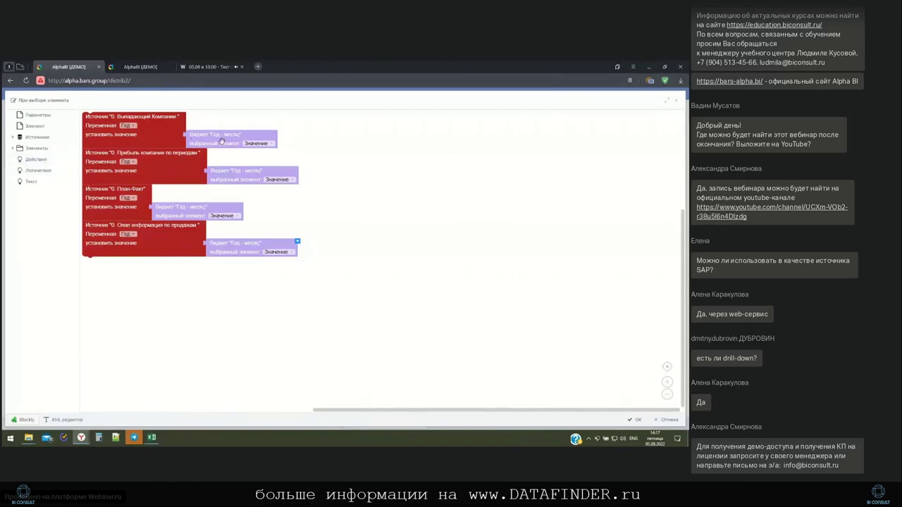
Browse the Действия action blocks, then close the event-handler editor
left_click(37, 160)
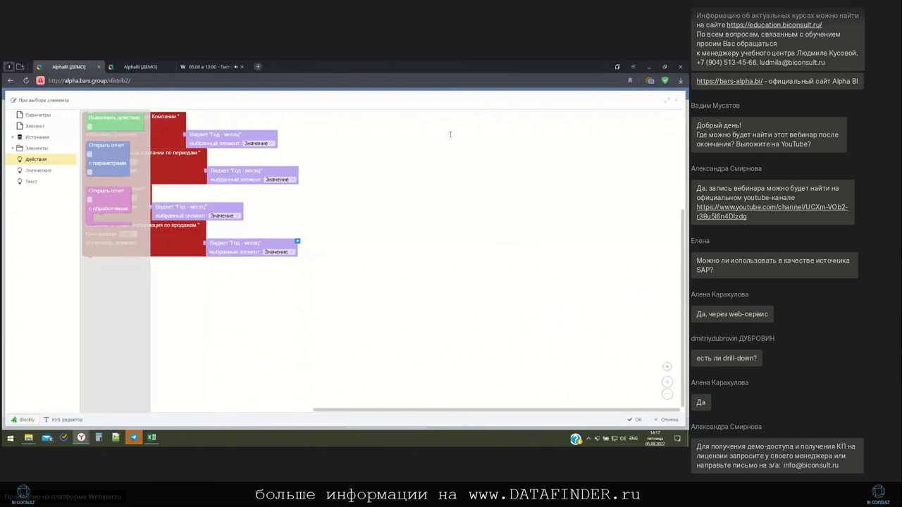
left_click(676, 100)
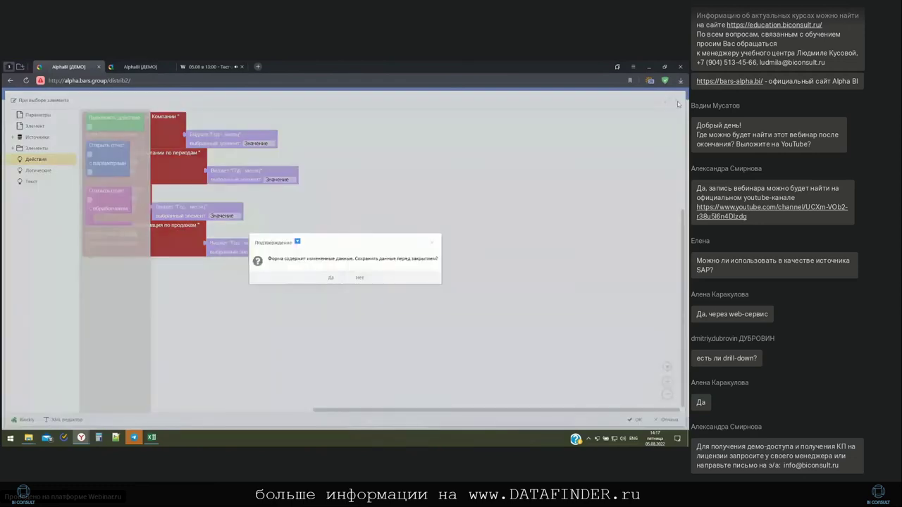
Close the save prompt and properties, view Детальный анализ продаж via Road Show, then return to editing
left_click(330, 277)
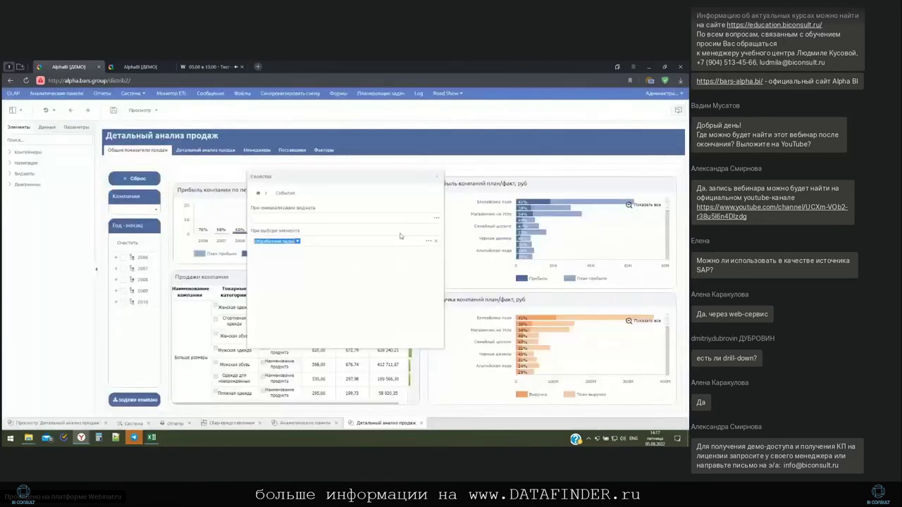
left_click(441, 175)
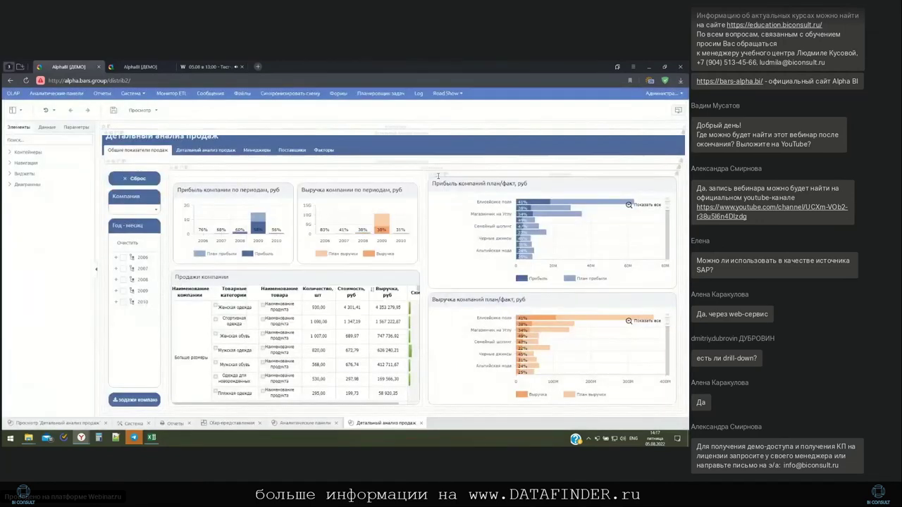
left_click(448, 93)
left_click(133, 95)
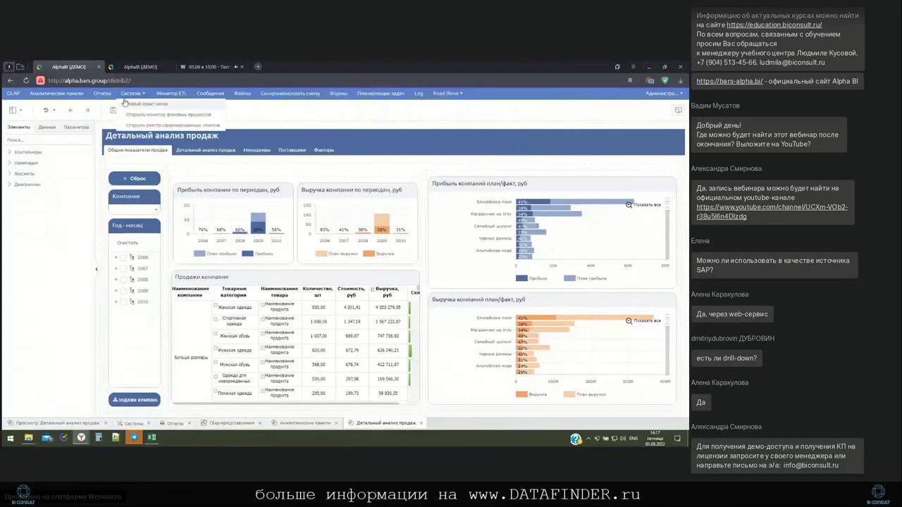
left_click(450, 94)
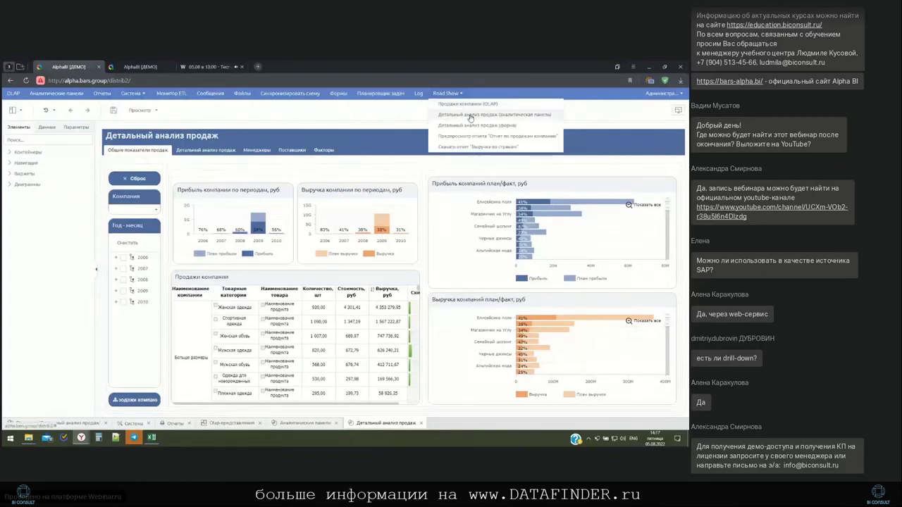
left_click(471, 115)
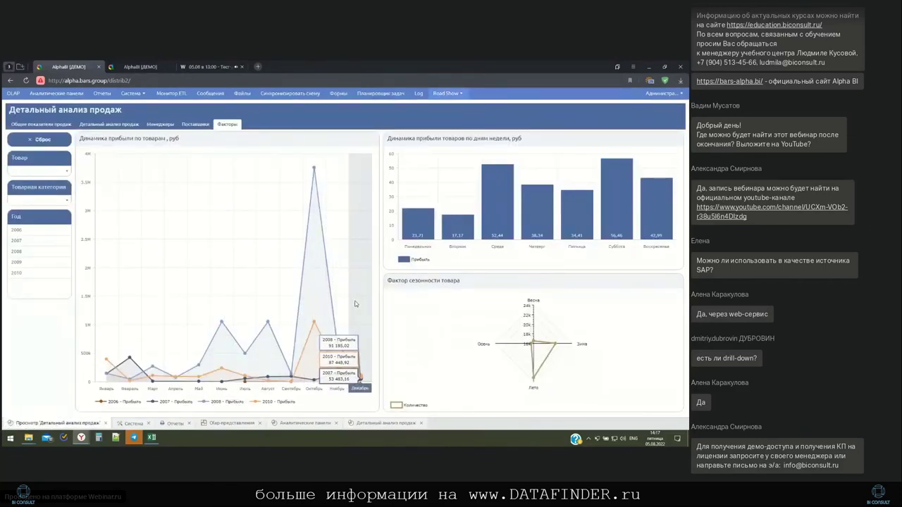
left_click(374, 424)
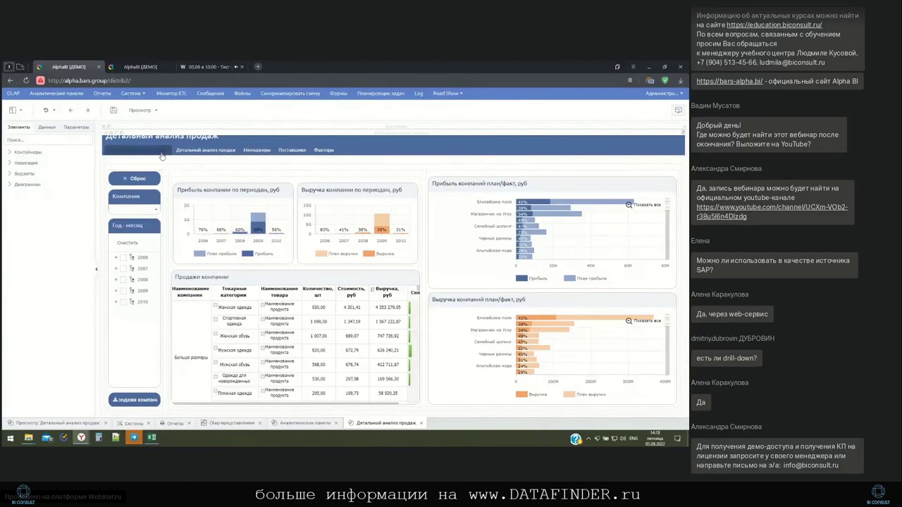
Preview the dashboard in a new browser tab, inspect its web address, then return to the designer
left_click(158, 112)
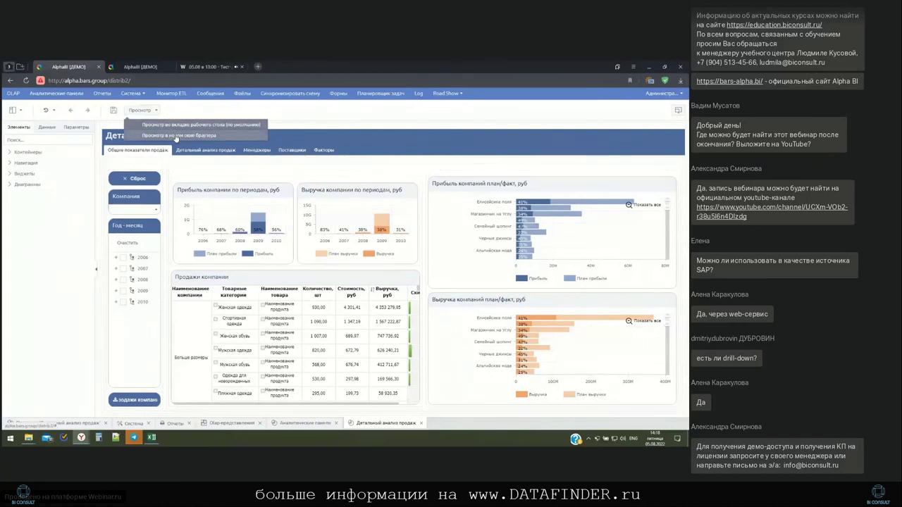
left_click(177, 136)
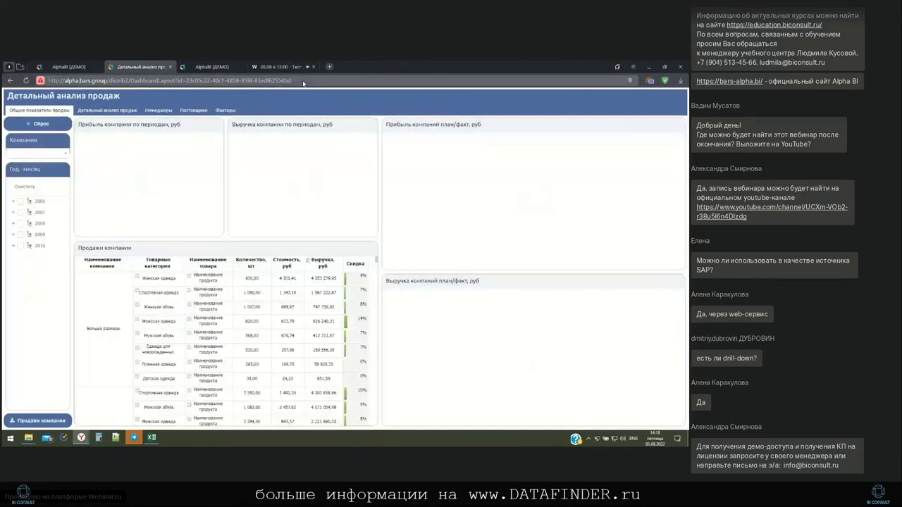
left_click(309, 80)
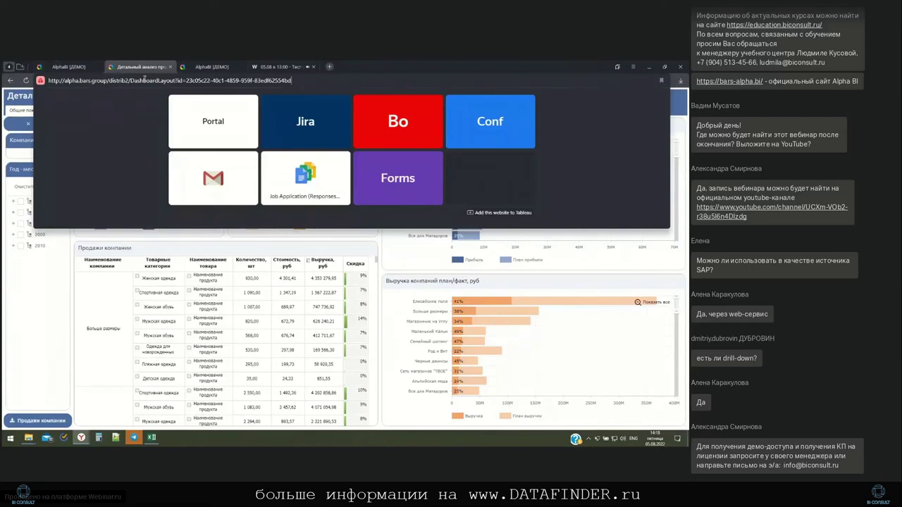
left_click(58, 278)
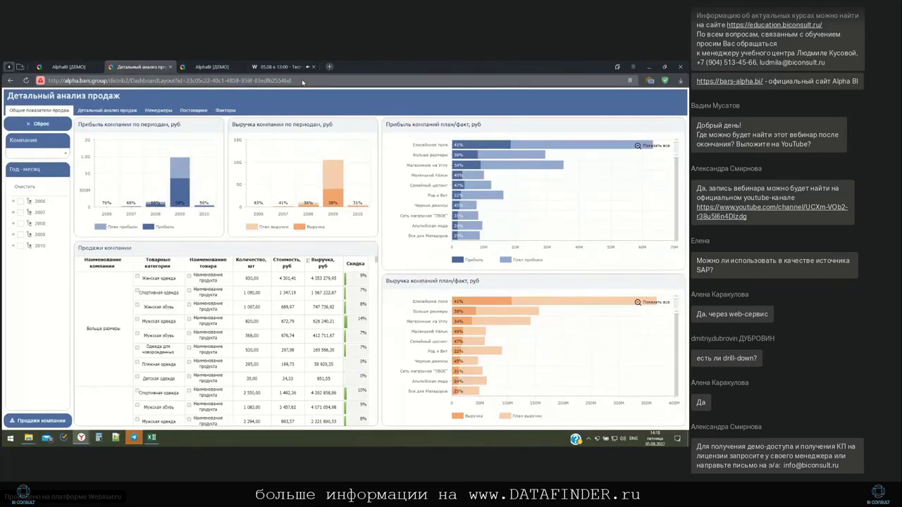
left_click(302, 83)
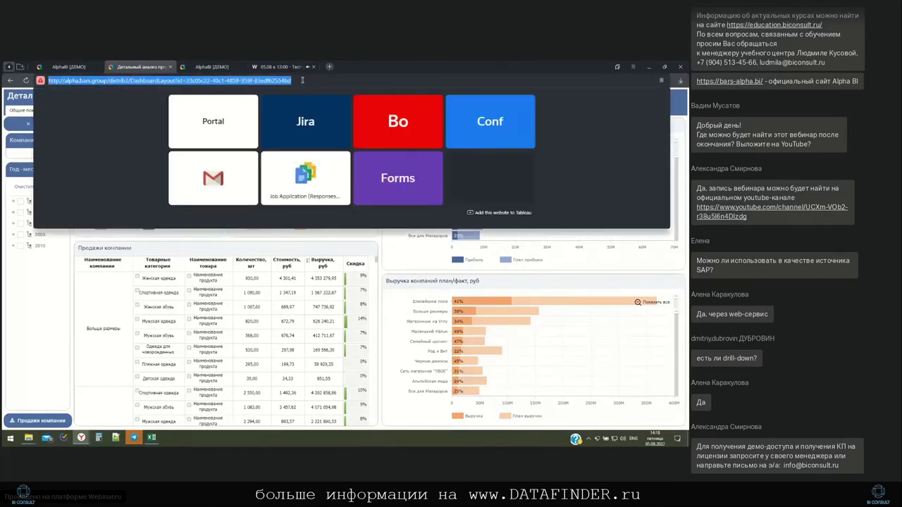
left_click(219, 248)
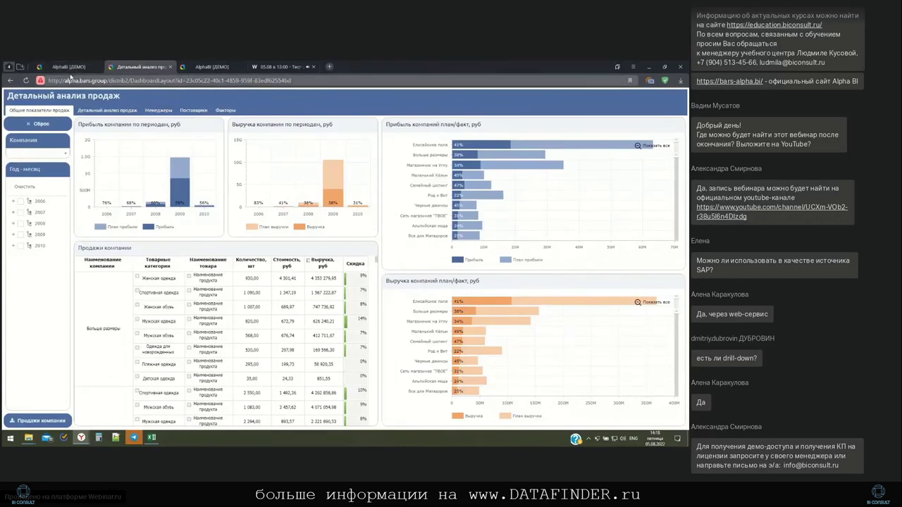
left_click(76, 68)
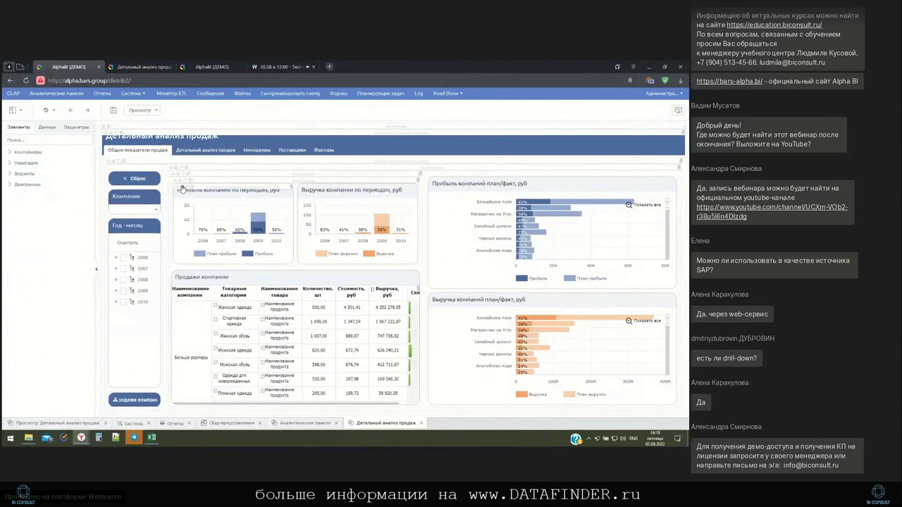
Inspect the {{id}} placeholder in the profit-by-period chart's CSS, then show the Детальный анализ продаж tab
double_click(182, 189)
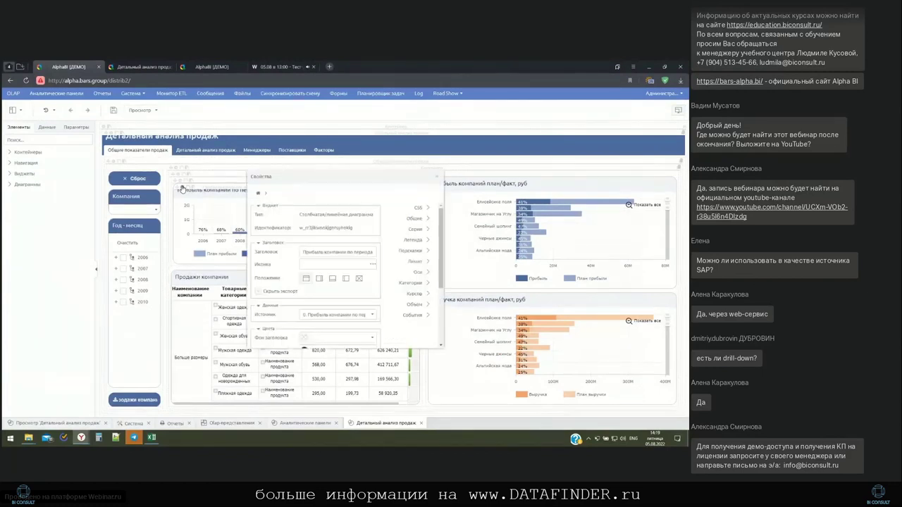
left_click(417, 208)
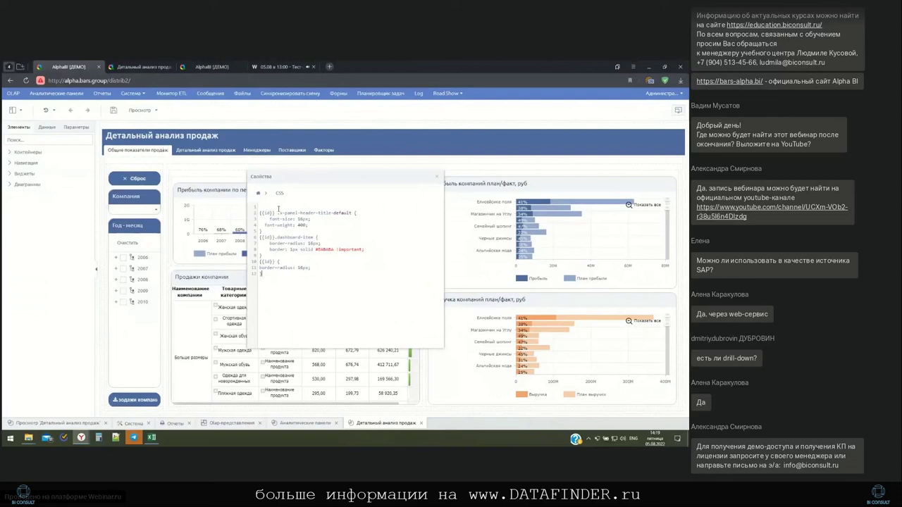
left_click_drag(279, 213, 259, 213)
left_click(302, 232)
left_click(437, 177)
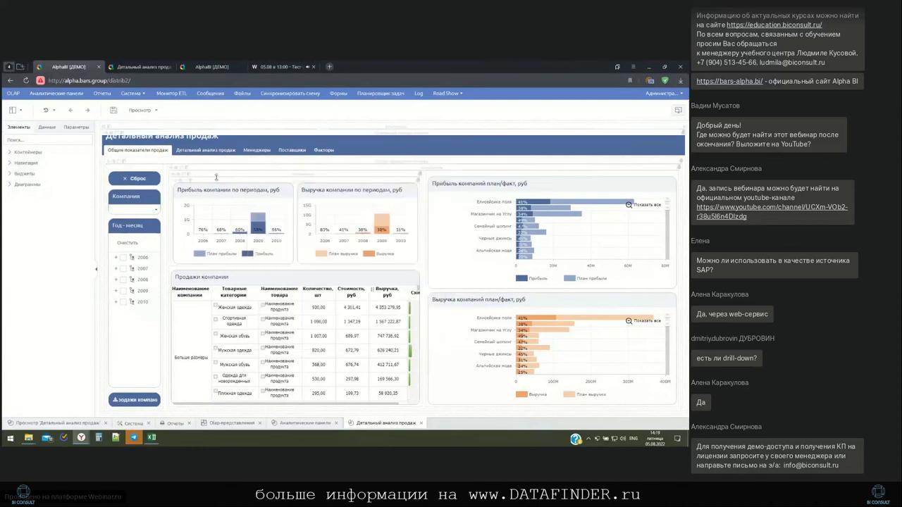
left_click(199, 151)
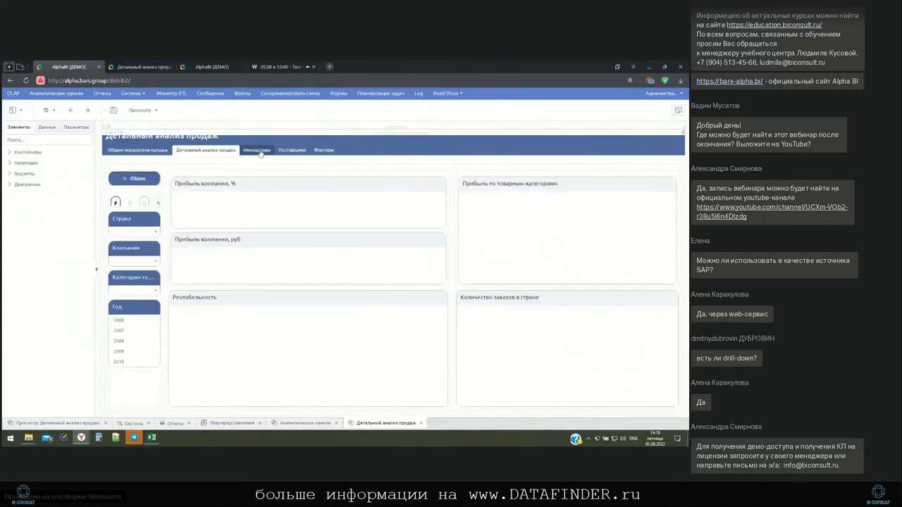
Review the Средний объем продаж widget's HTML content on Менеджеры, then go back to Общие показатели продаж
left_click(257, 151)
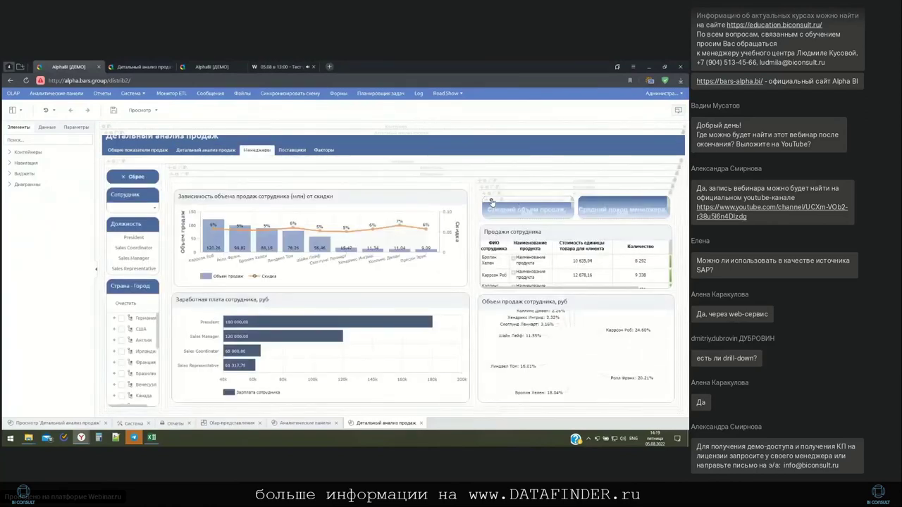
left_click(492, 202)
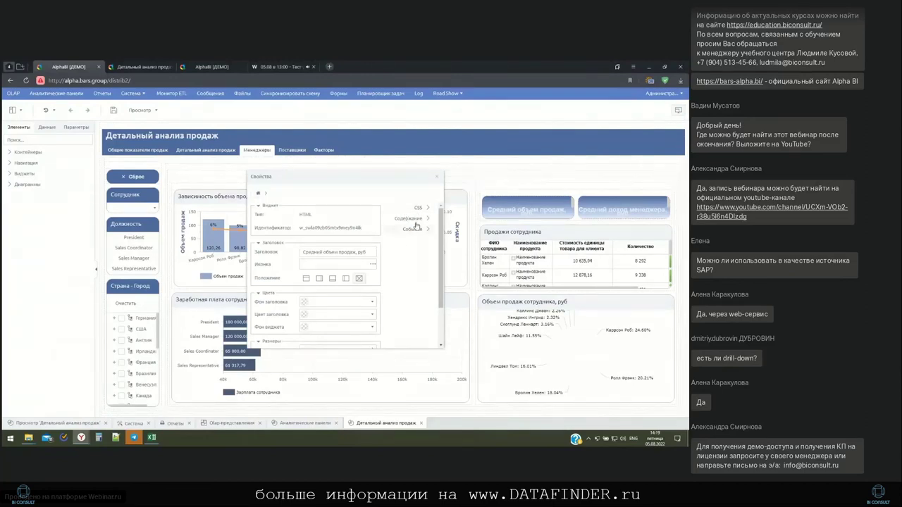
left_click(418, 219)
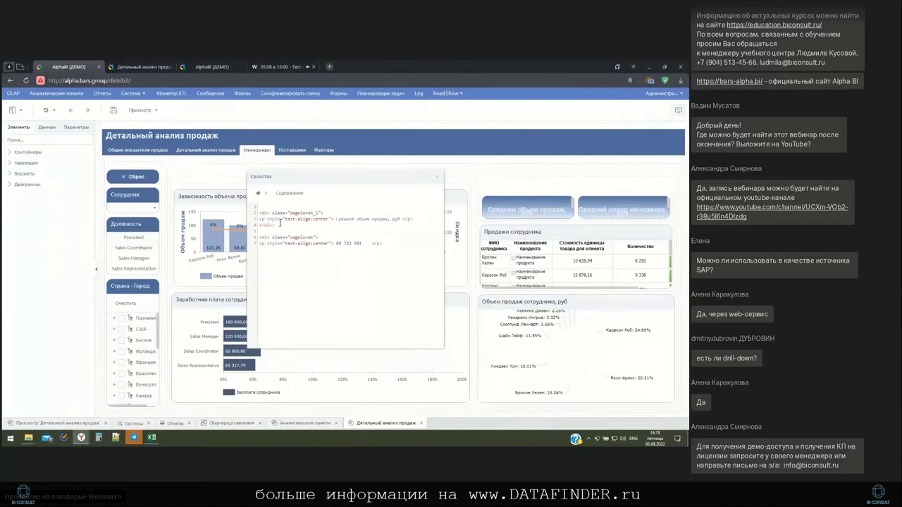
left_click(438, 179)
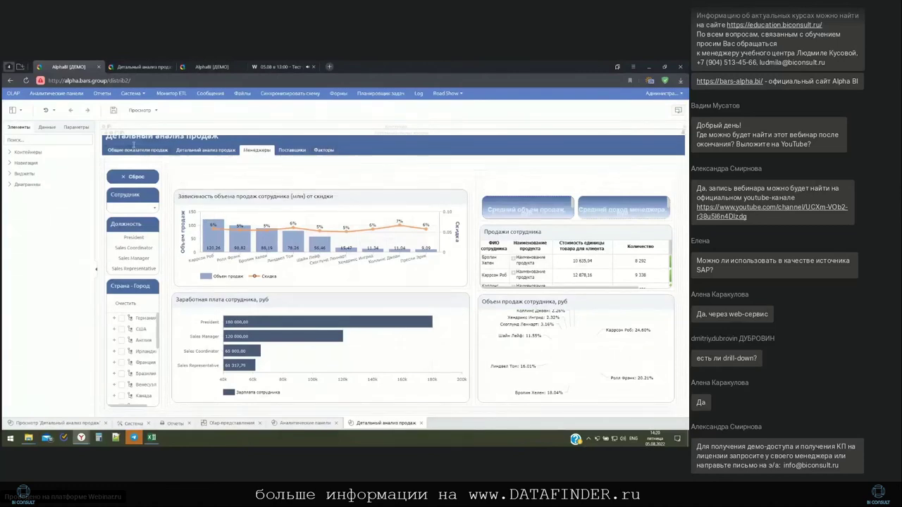
left_click(133, 152)
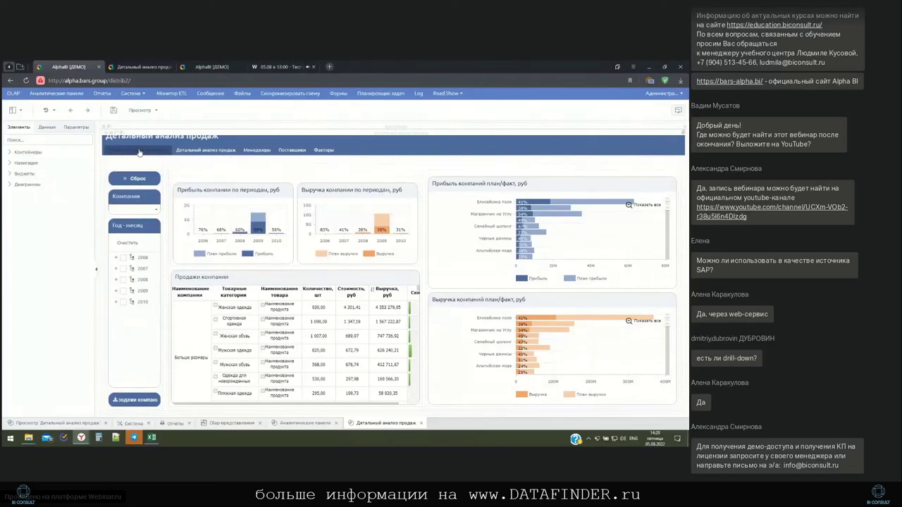
left_click(139, 152)
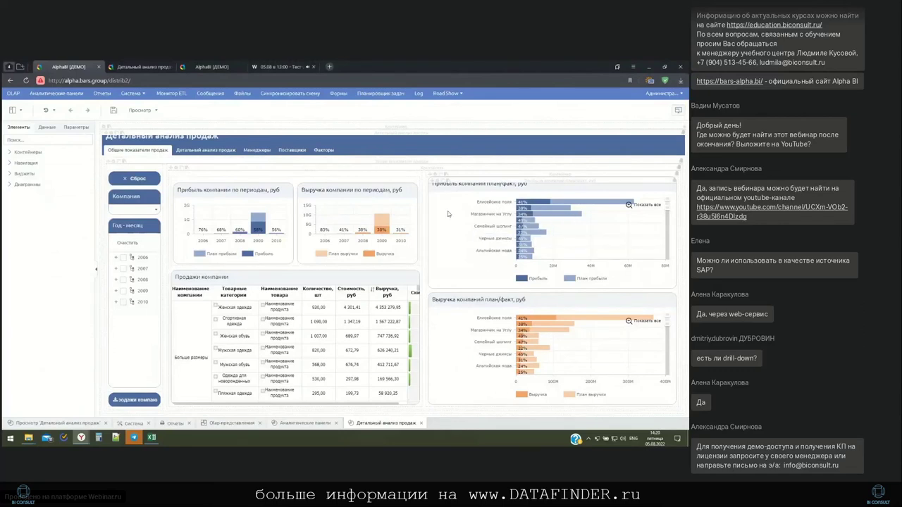
mouse_move(326, 213)
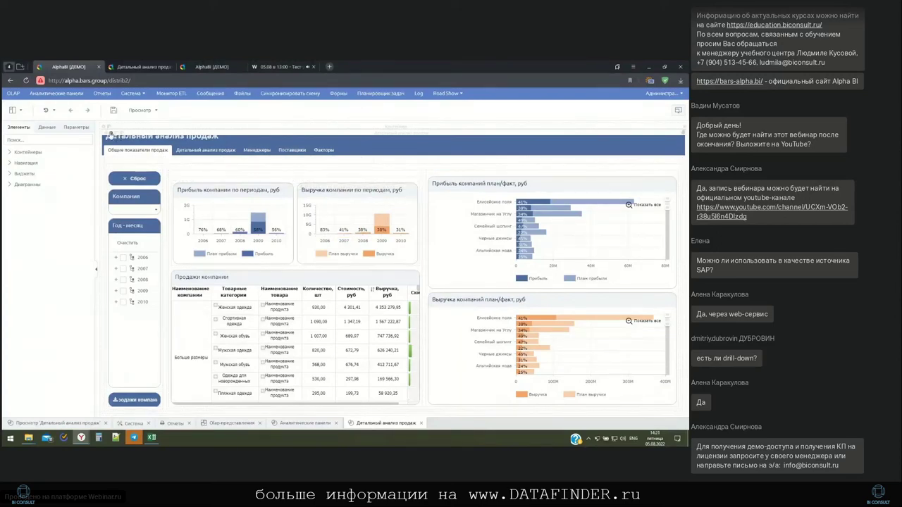
Add a new tab, Новая закладка, to the dashboard's tabs widget
double_click(111, 136)
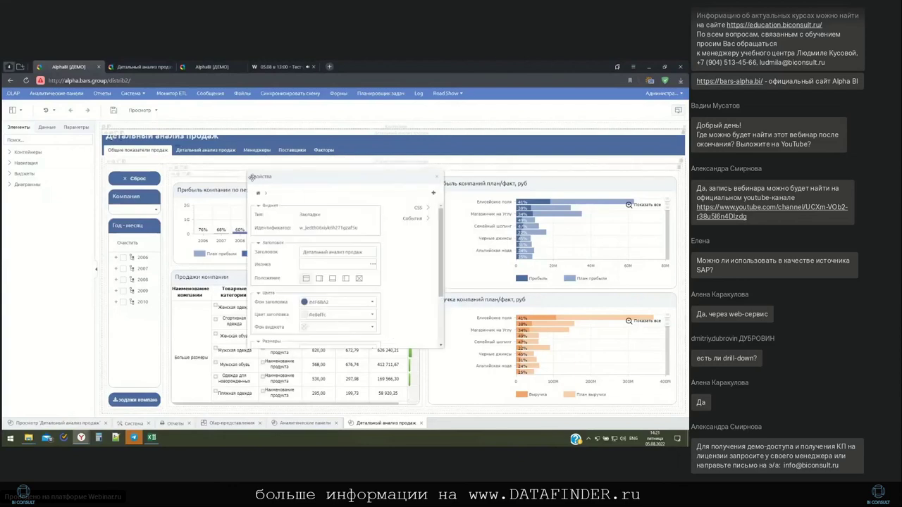
left_click(434, 193)
left_click(73, 191)
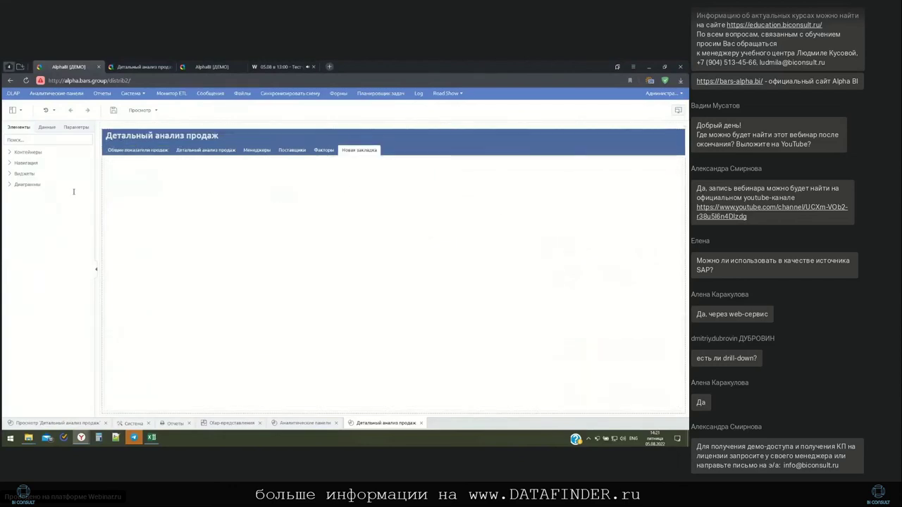
Place an ordinary container (Обычный контейнер) on the new tab
left_click(10, 185)
left_click(9, 152)
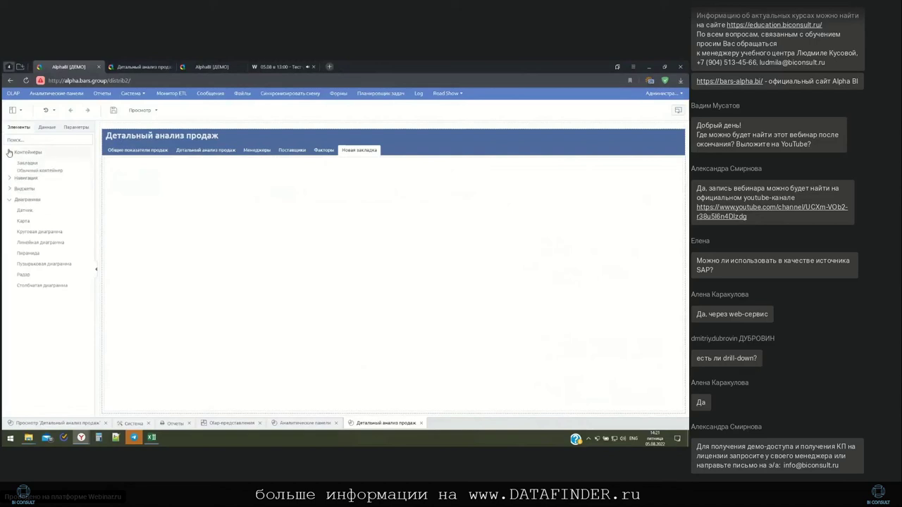
left_click_drag(40, 173, 118, 170)
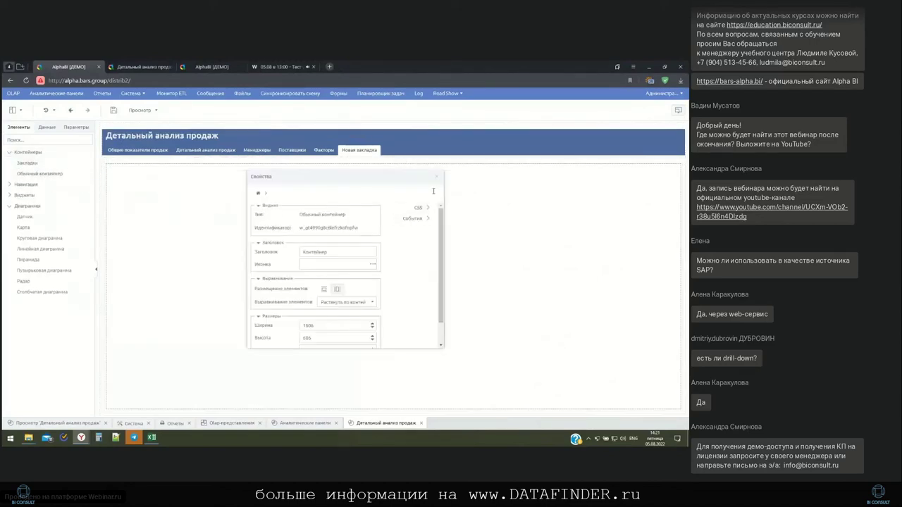
left_click(436, 177)
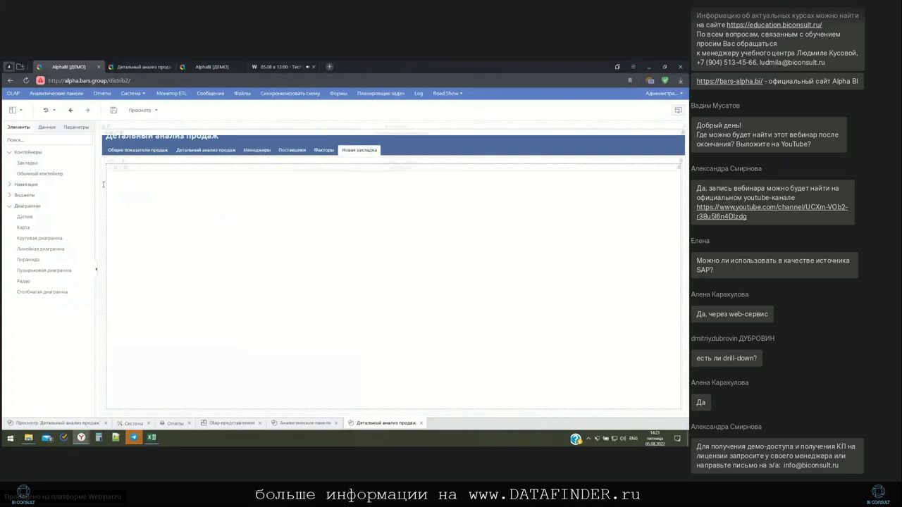
left_click(10, 195)
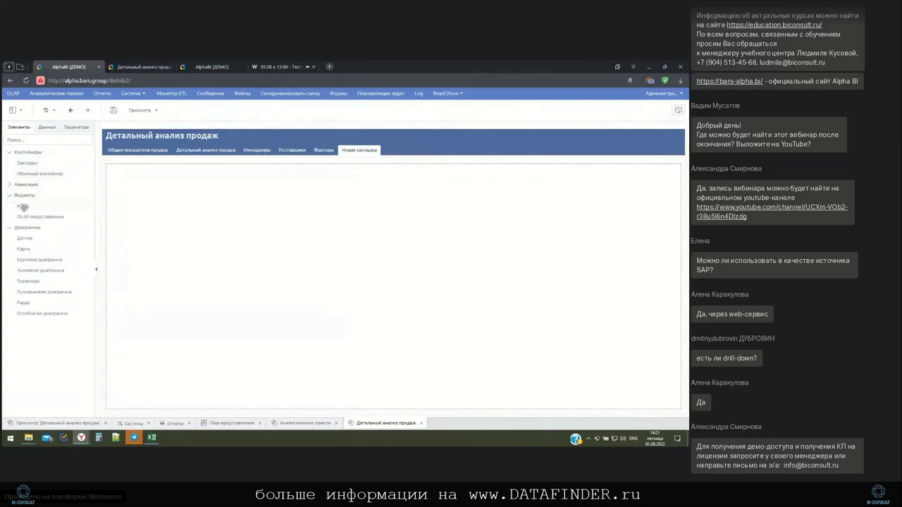
Drop an HTML widget into the container on the new tab and check its content
left_click_drag(27, 203, 165, 221)
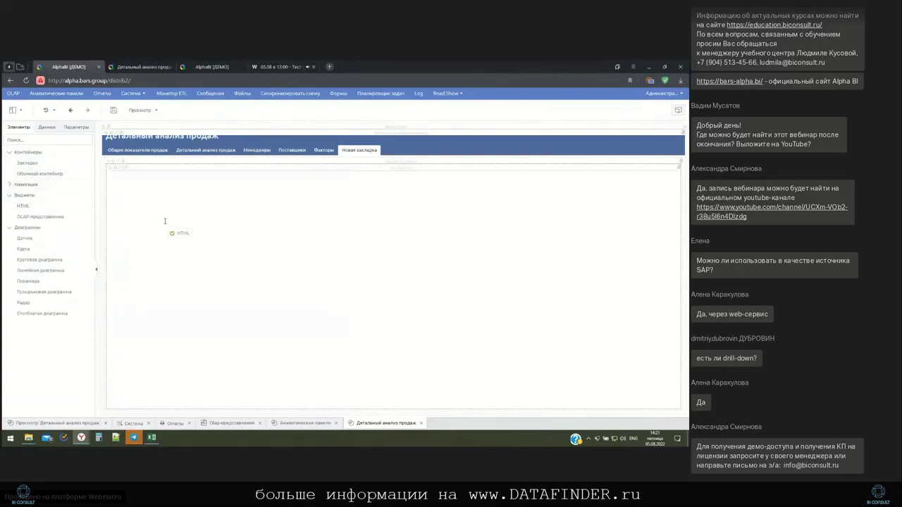
left_click_drag(133, 190, 117, 173)
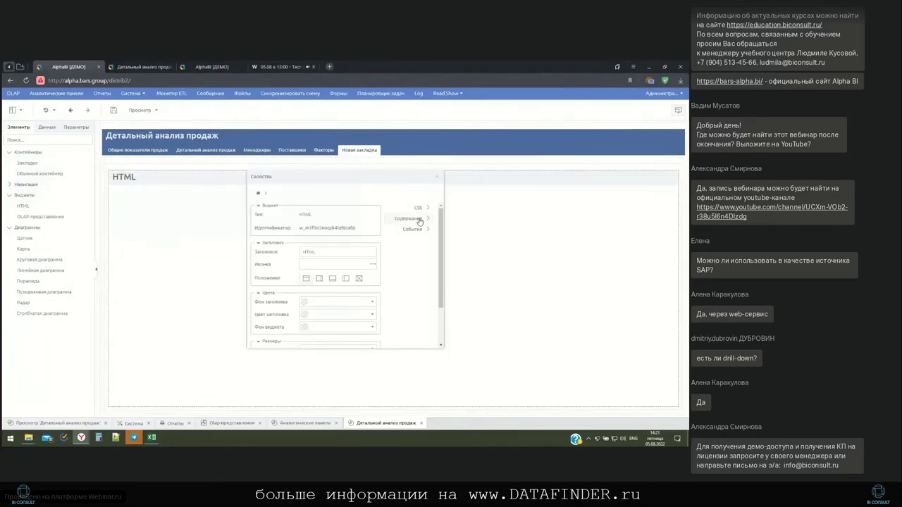
left_click(409, 219)
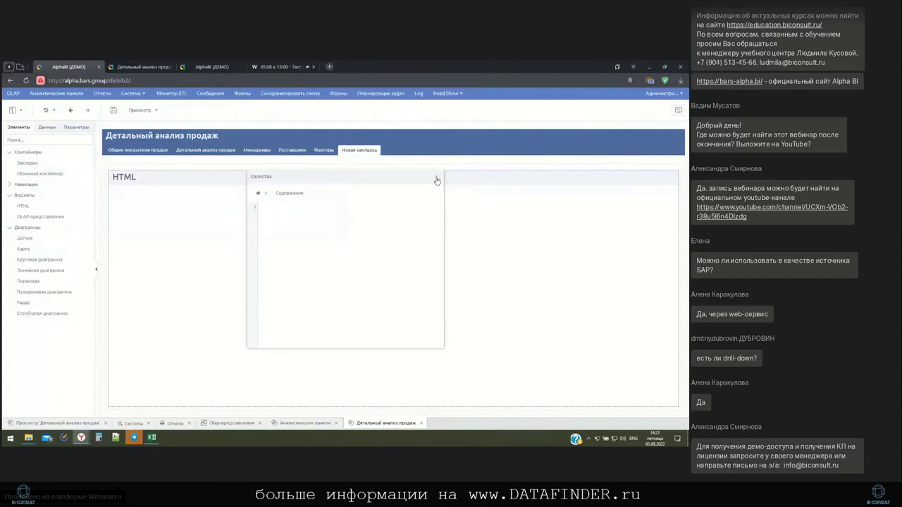
left_click(437, 180)
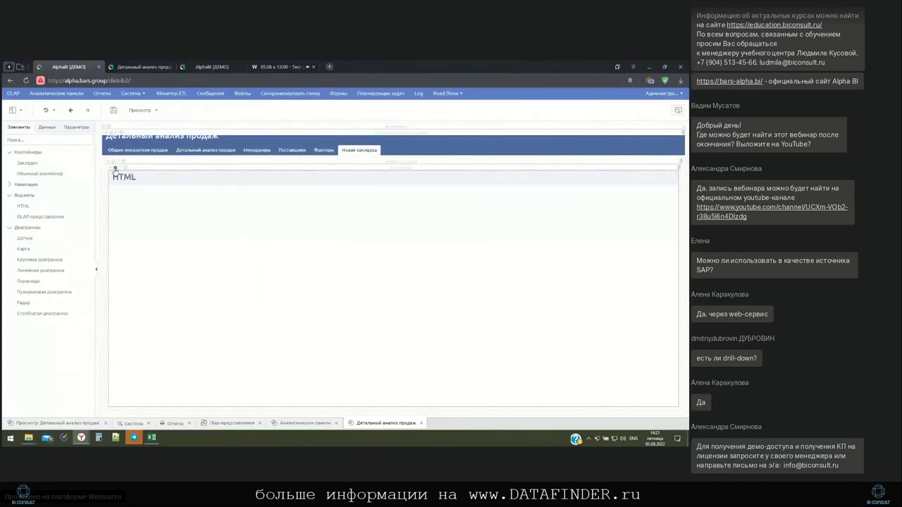
Open the При инициализации виджета script editor from the widget's События settings
left_click(115, 170)
left_click(413, 220)
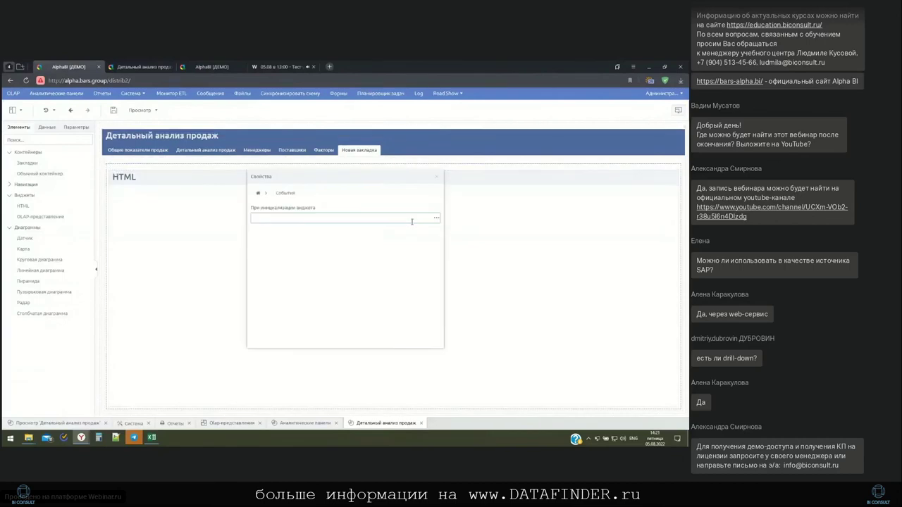
left_click(435, 220)
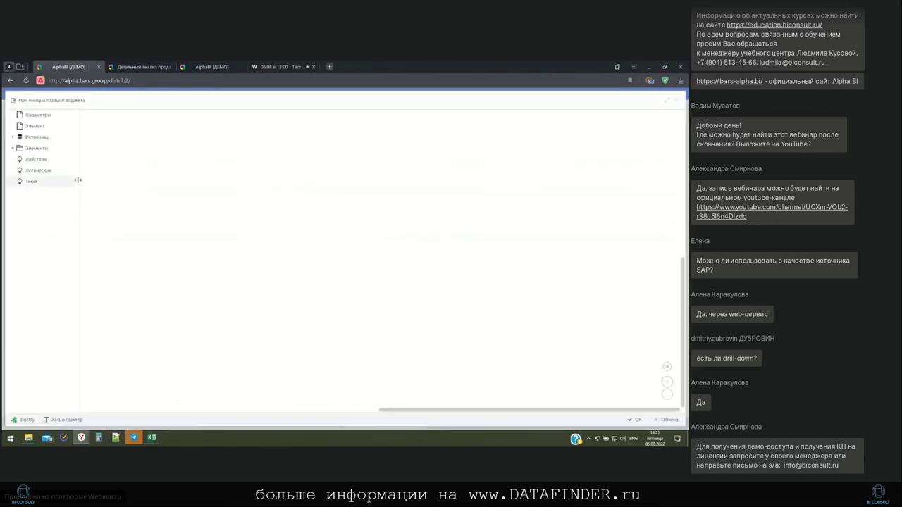
Try a Контейнер Выполнить код block from Элемент, leave its code empty, and close the editor
left_click(38, 161)
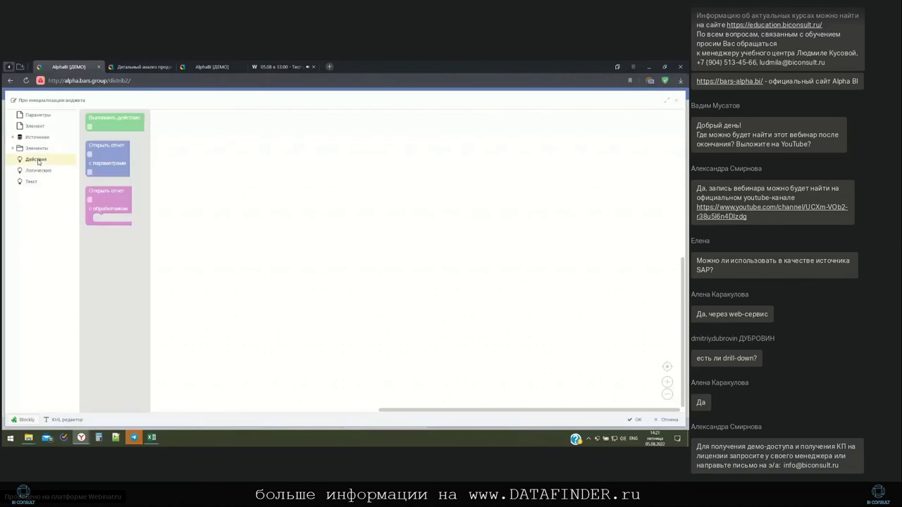
left_click(40, 127)
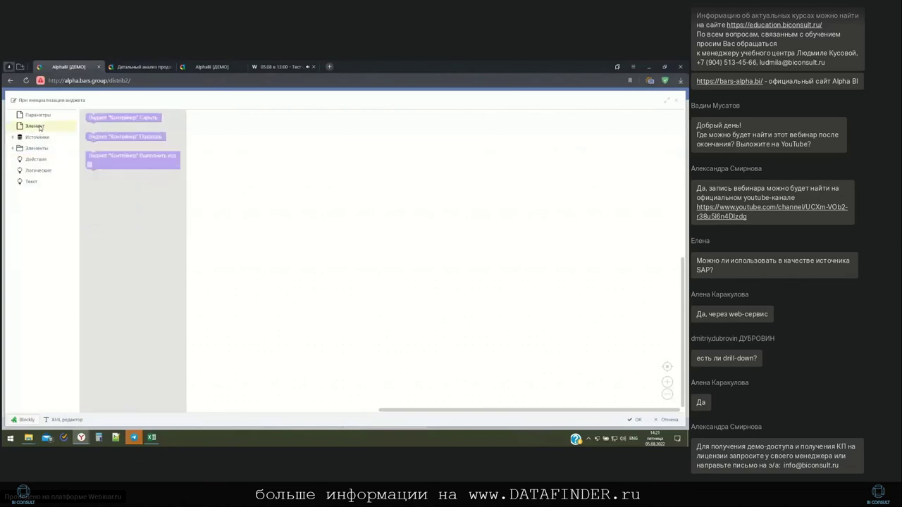
left_click_drag(92, 164, 254, 186)
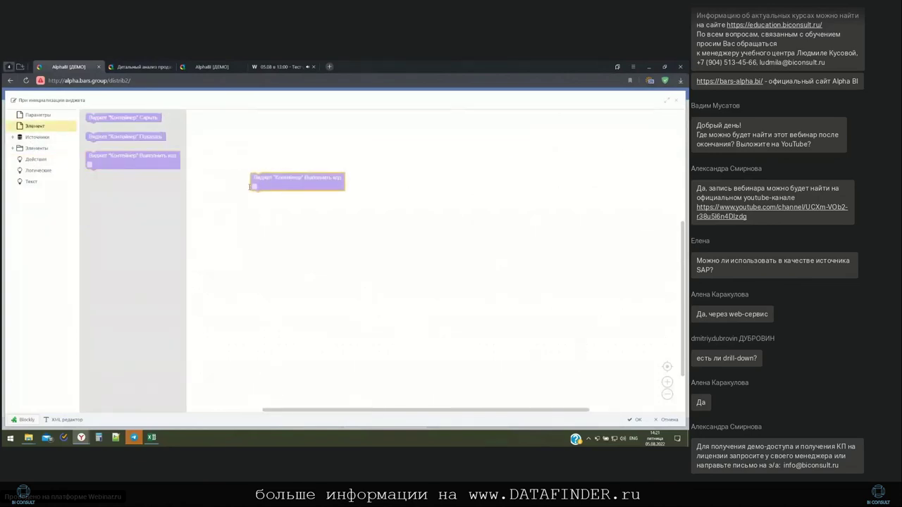
left_click(254, 185)
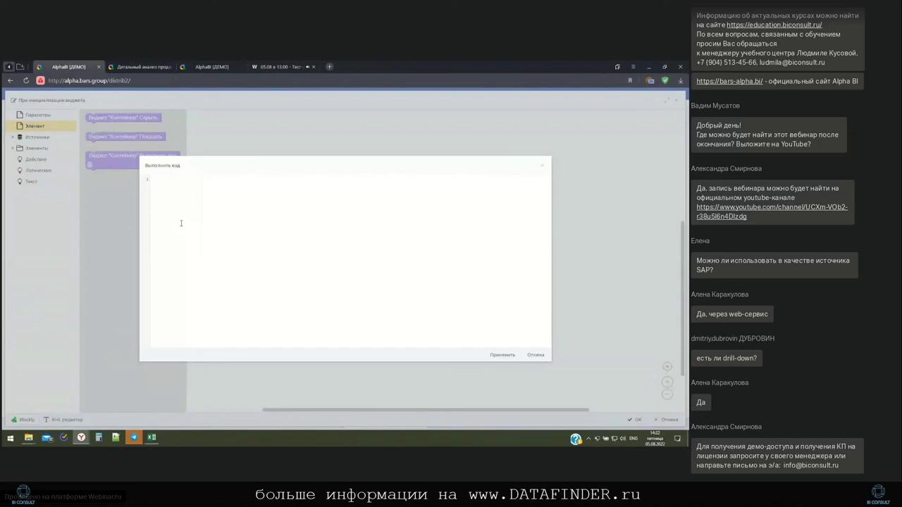
left_click(179, 193)
left_click(542, 165)
left_click(668, 420)
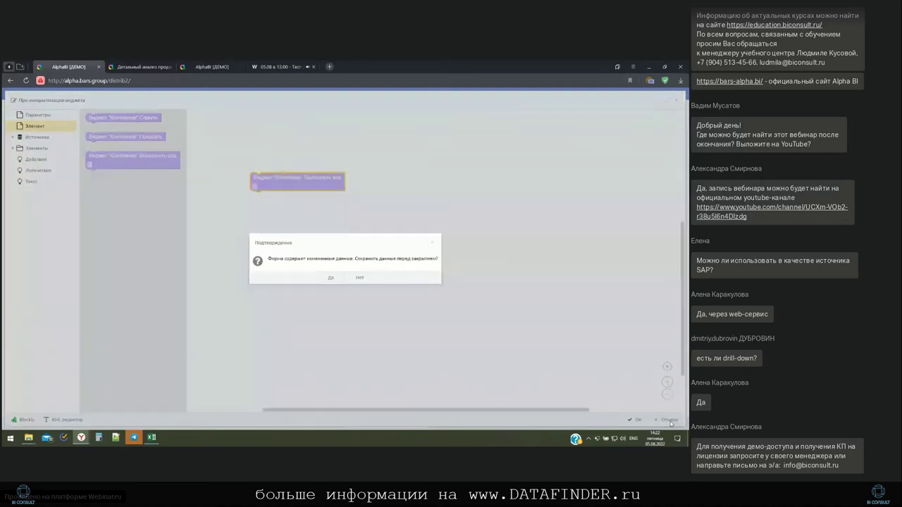
Discard the unsaved script changes and return to the Аналитические панели list
left_click(357, 278)
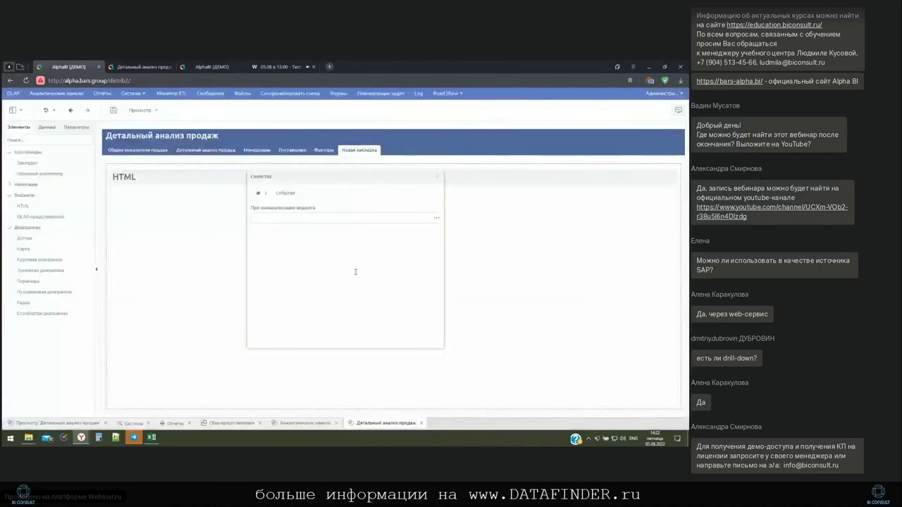
left_click_drag(440, 172, 438, 174)
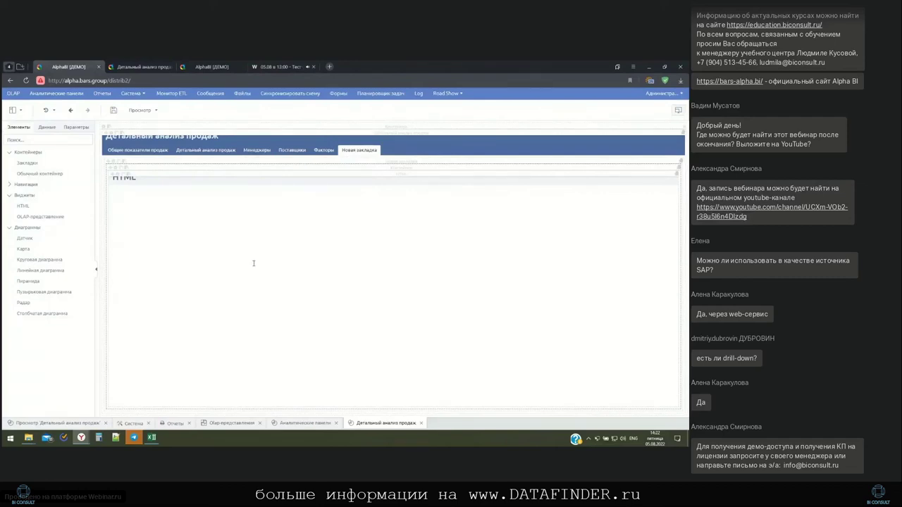
left_click(312, 423)
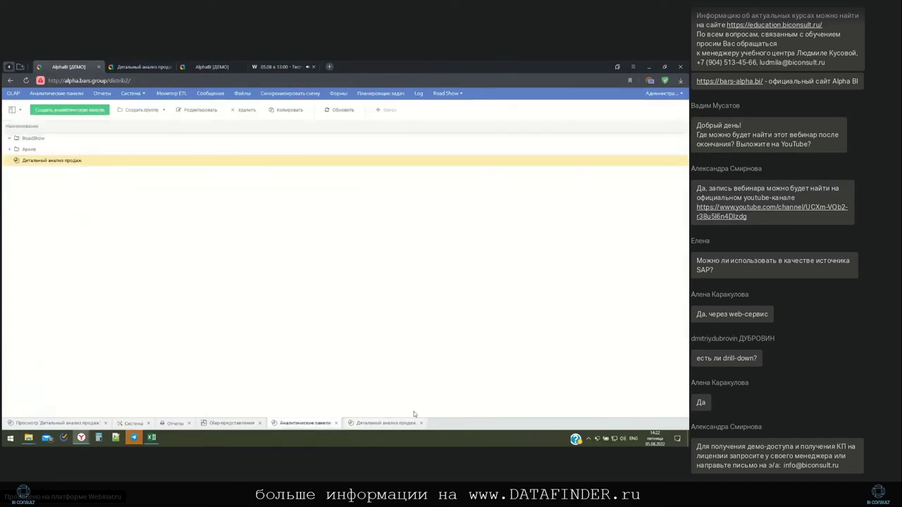
Review the Excel Анализ sheet and Лист1 pivot table, then return to the Alpha BI browser
left_click(151, 438)
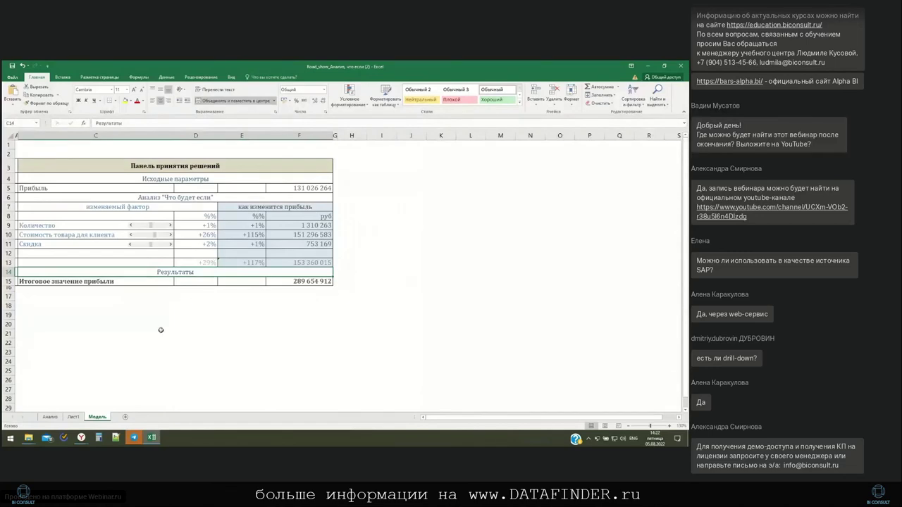
left_click(50, 417)
left_click(74, 417)
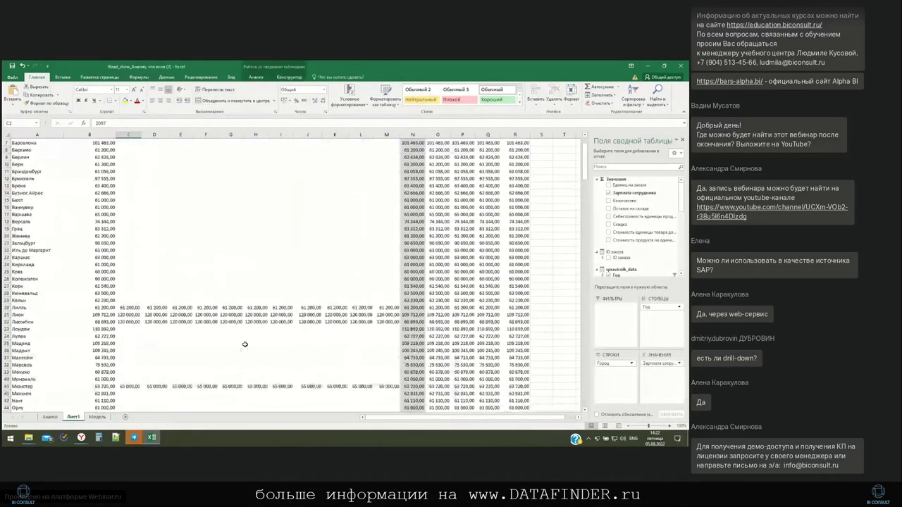
scroll(244, 345, "down", 2)
mouse_move(81, 438)
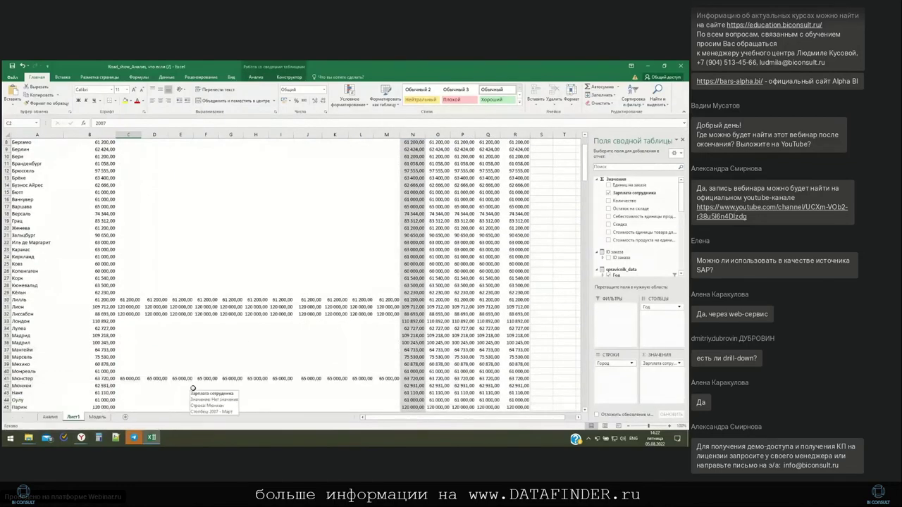
scroll(193, 388, "up", 3)
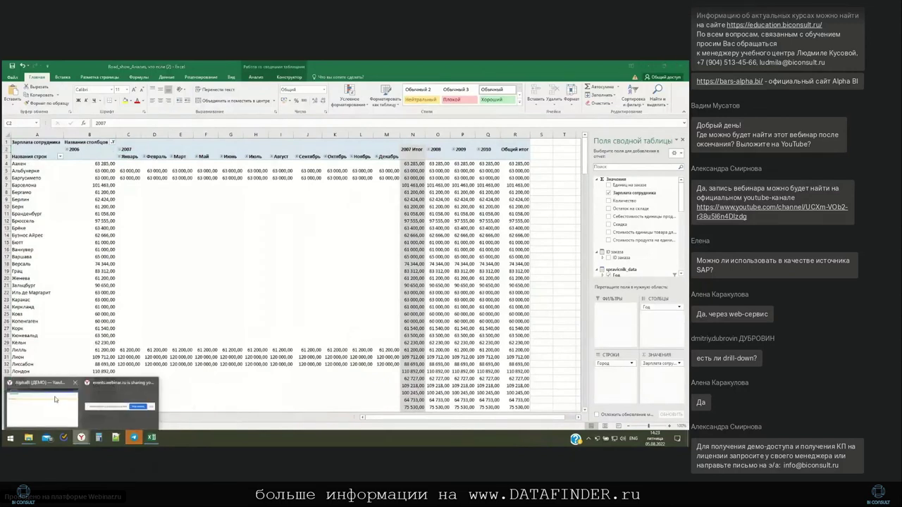
left_click(57, 402)
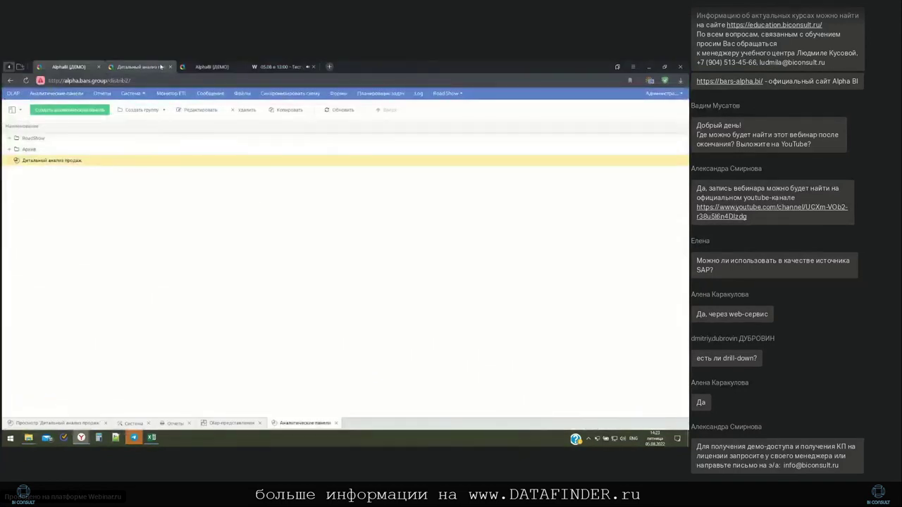
Switch to the fourth browser tab, the Webinar.ru test-drive session
left_click(279, 66)
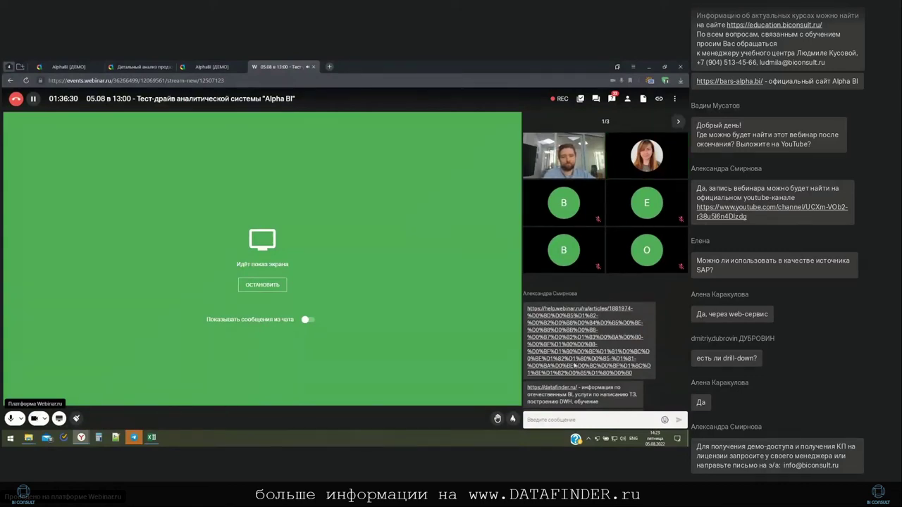
Switch off the Webinar.ru camera from the bottom-left controls, leaving screen sharing running
scroll(607, 352, "up", 5)
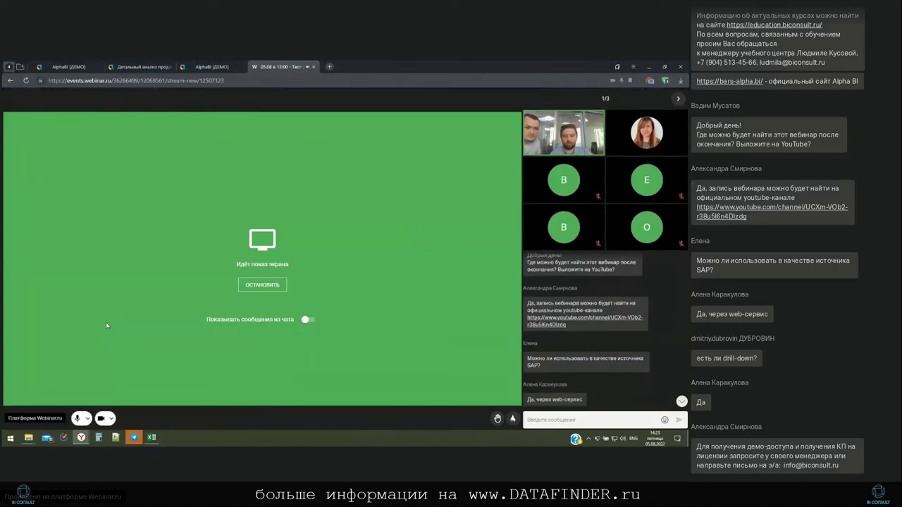
mouse_move(646, 354)
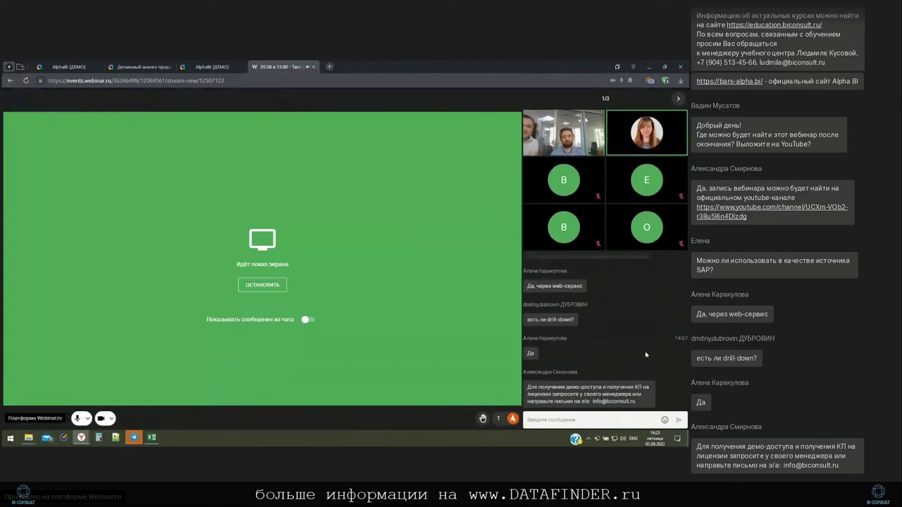
mouse_move(157, 382)
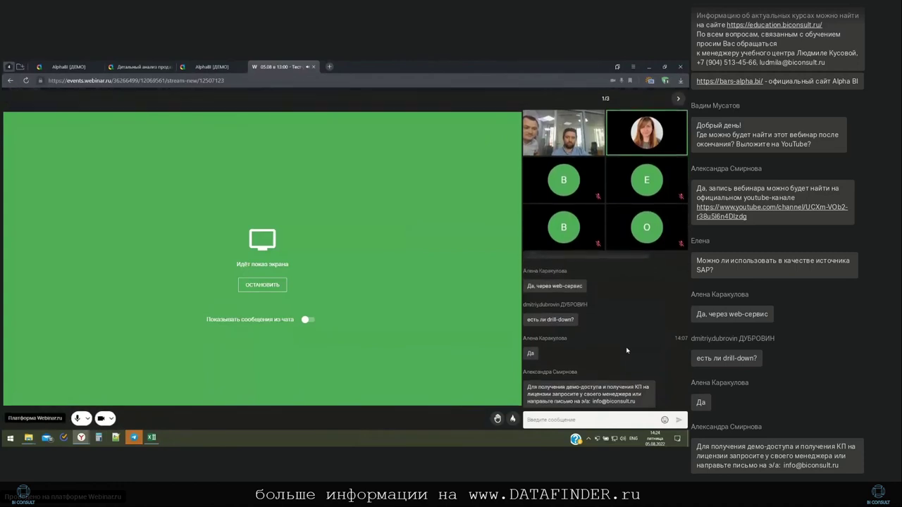
mouse_move(339, 360)
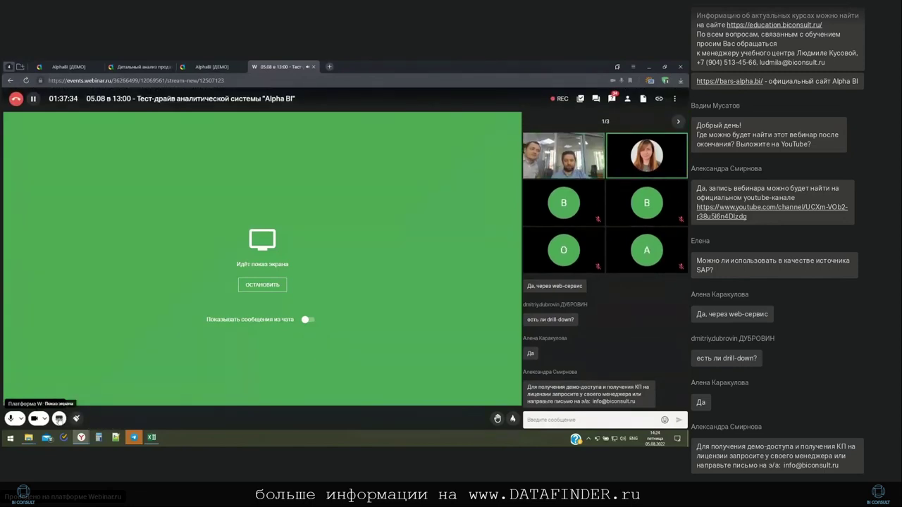
left_click(34, 420)
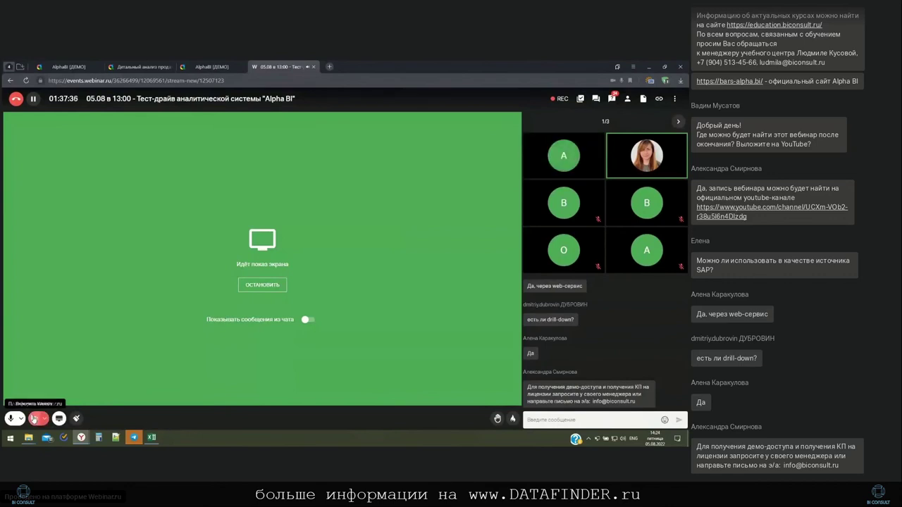